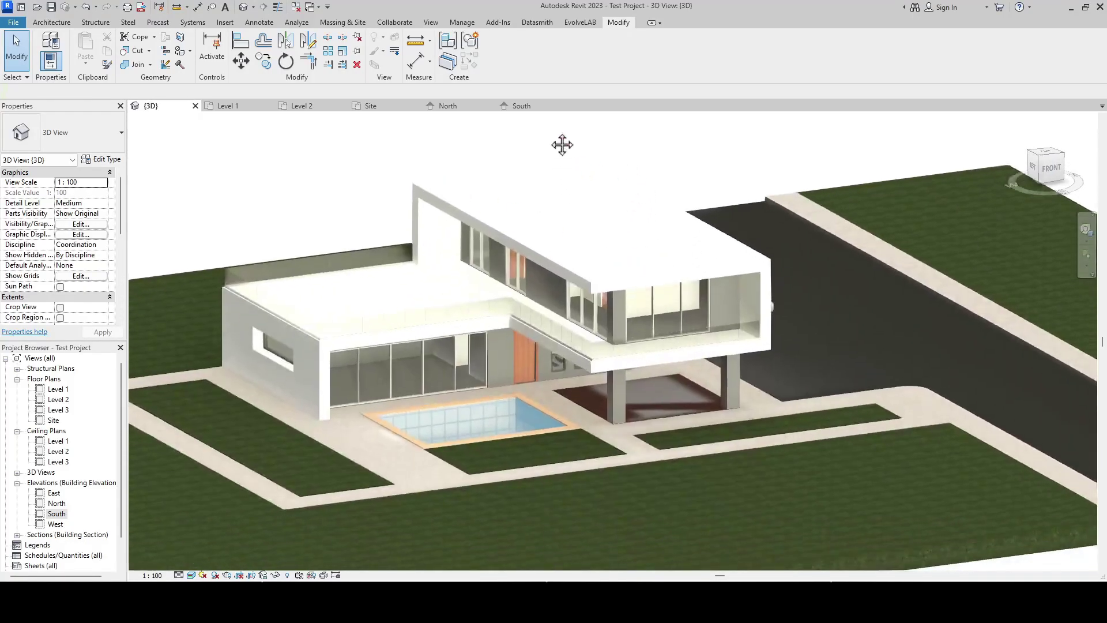
Step: Start an in-place model in the Generic Models category on the Level 1 floor plan, keeping the proposed name
{"action": "left_click", "coordinate": [238, 107]}
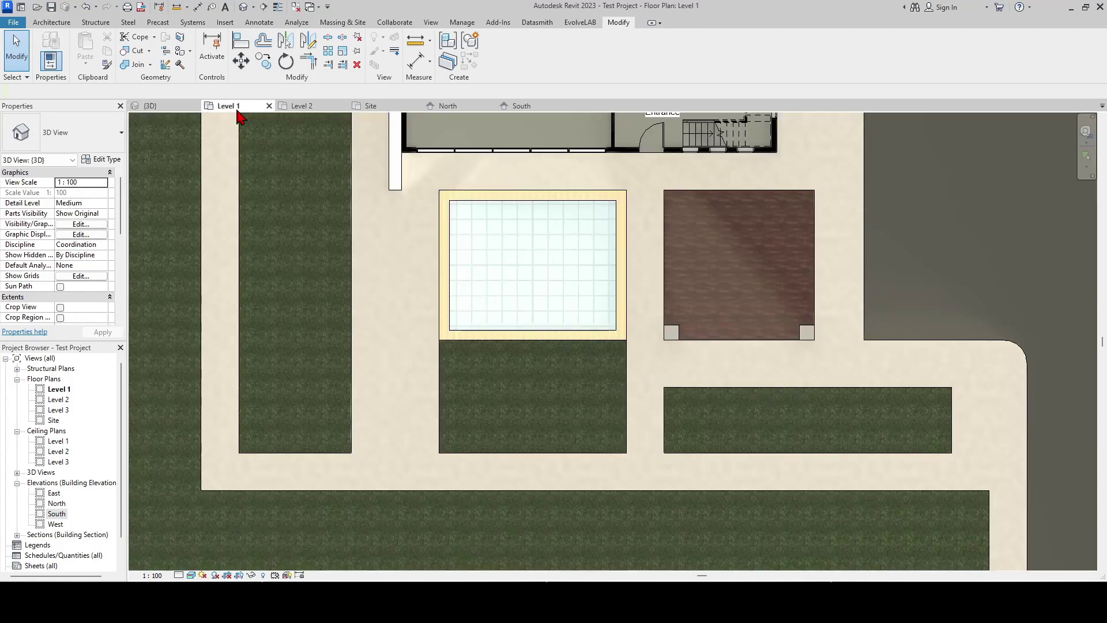
{"action": "scroll", "coordinate": [714, 396], "scroll_direction": "down", "scroll_amount": 1}
{"action": "middle_click_drag", "start_coordinate": [714, 397], "coordinate": [610, 450]}
{"action": "scroll", "coordinate": [624, 403], "scroll_direction": "down", "scroll_amount": 2}
{"action": "scroll", "coordinate": [560, 401], "scroll_direction": "down", "scroll_amount": 1}
{"action": "scroll", "coordinate": [636, 399], "scroll_direction": "up", "scroll_amount": 3}
{"action": "middle_click_drag", "start_coordinate": [548, 433], "coordinate": [606, 414]}
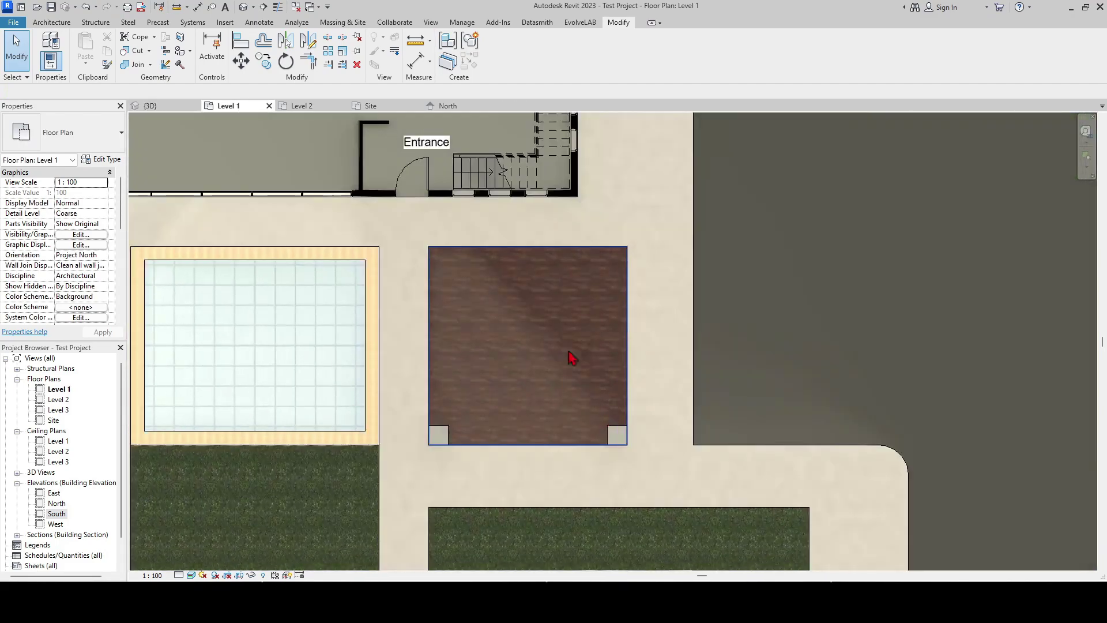
{"action": "left_click", "coordinate": [51, 22]}
{"action": "left_click", "coordinate": [136, 57]}
{"action": "left_click", "coordinate": [150, 117]}
{"action": "scroll", "coordinate": [522, 295], "scroll_direction": "down", "scroll_amount": 3}
{"action": "left_click", "coordinate": [554, 427]}
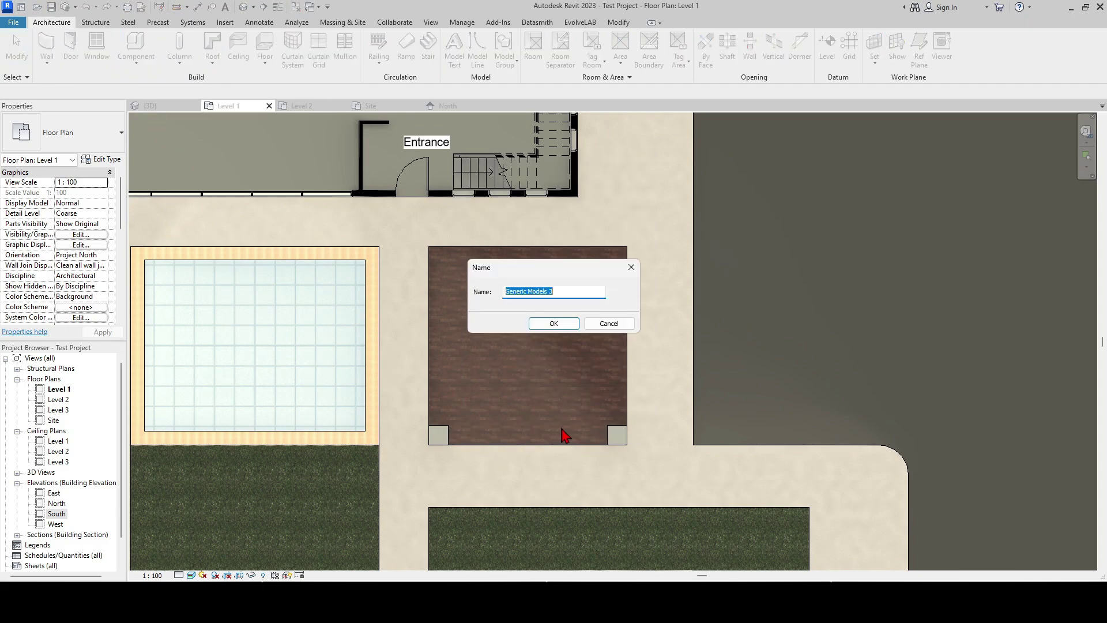
{"action": "left_click", "coordinate": [549, 323]}
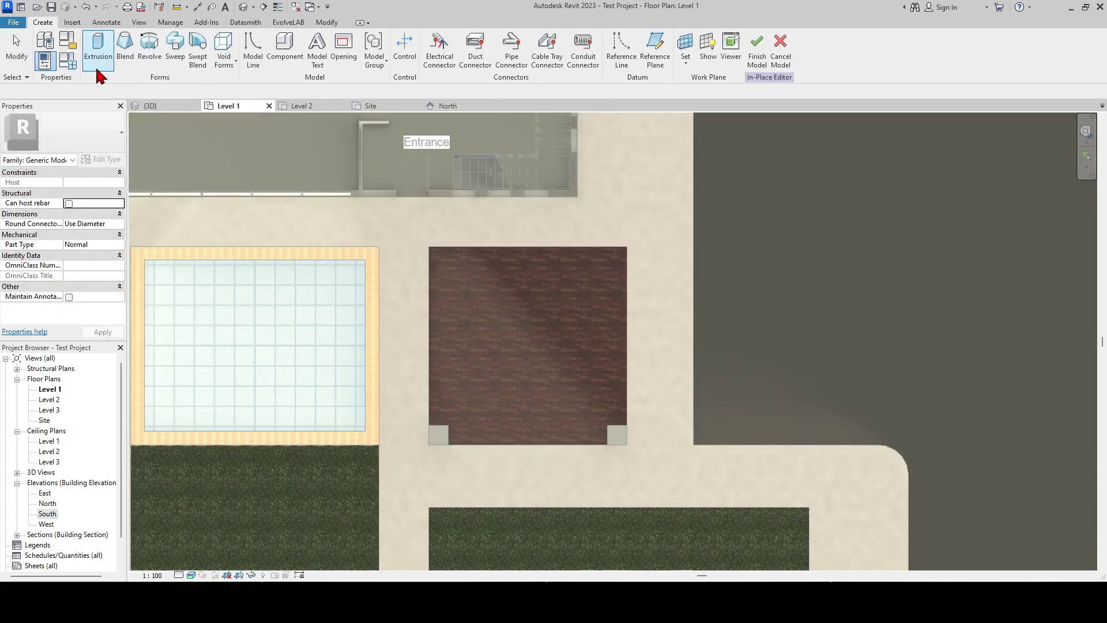
Step: With thin lines on, sketch a small rectangular extrusion profile about 20 long upward from the upper right corner of the carport's lower-right column
{"action": "left_click", "coordinate": [98, 47]}
{"action": "scroll", "coordinate": [623, 436], "scroll_direction": "up", "scroll_amount": 4}
{"action": "scroll", "coordinate": [639, 419], "scroll_direction": "up", "scroll_amount": 1}
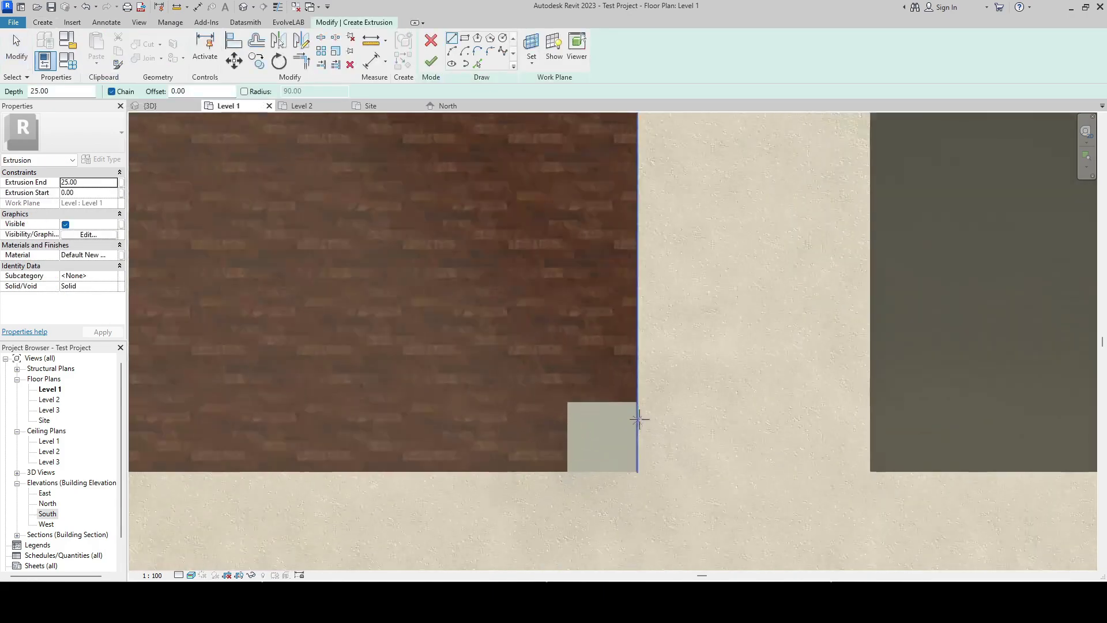
{"action": "scroll", "coordinate": [637, 401], "scroll_direction": "up", "scroll_amount": 2}
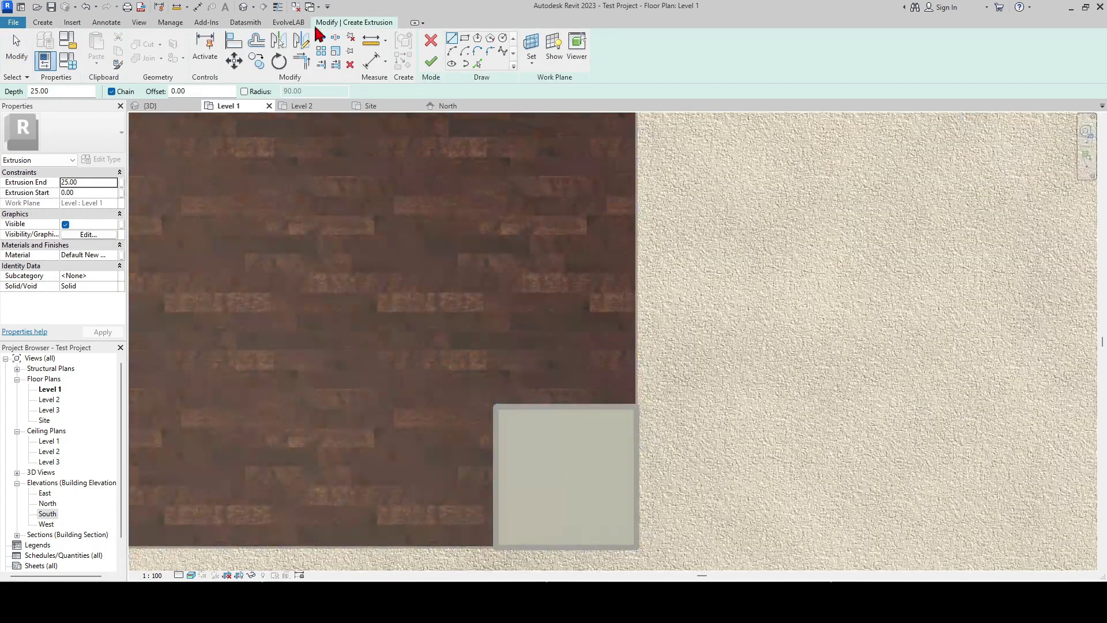
{"action": "left_click", "coordinate": [279, 8]}
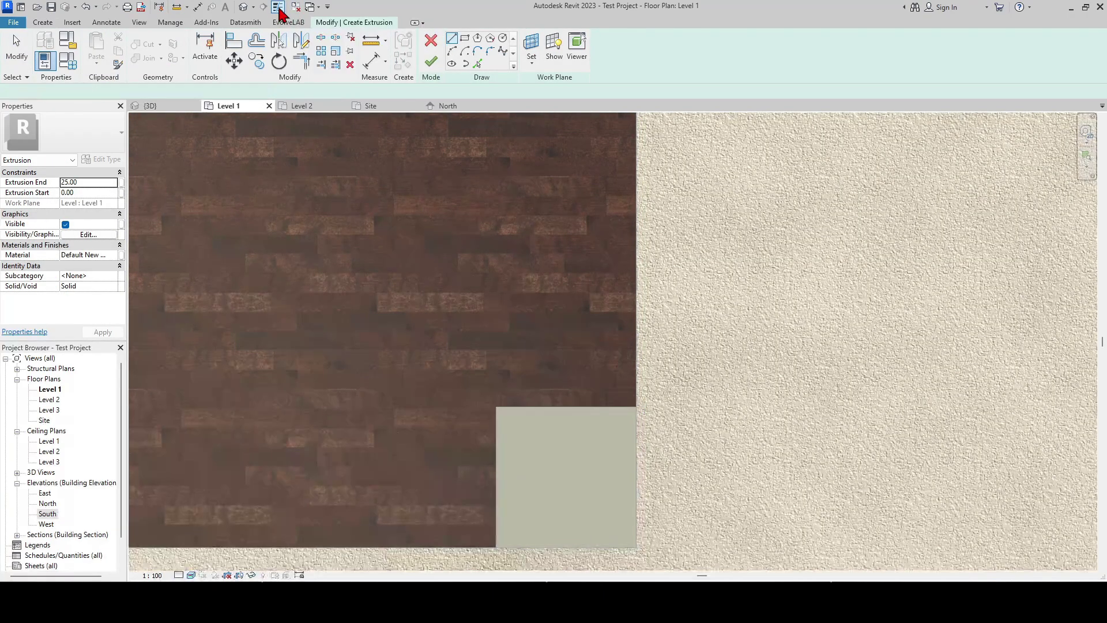
{"action": "left_click", "coordinate": [636, 407]}
{"action": "left_click", "coordinate": [466, 38]}
{"action": "left_click", "coordinate": [636, 407]}
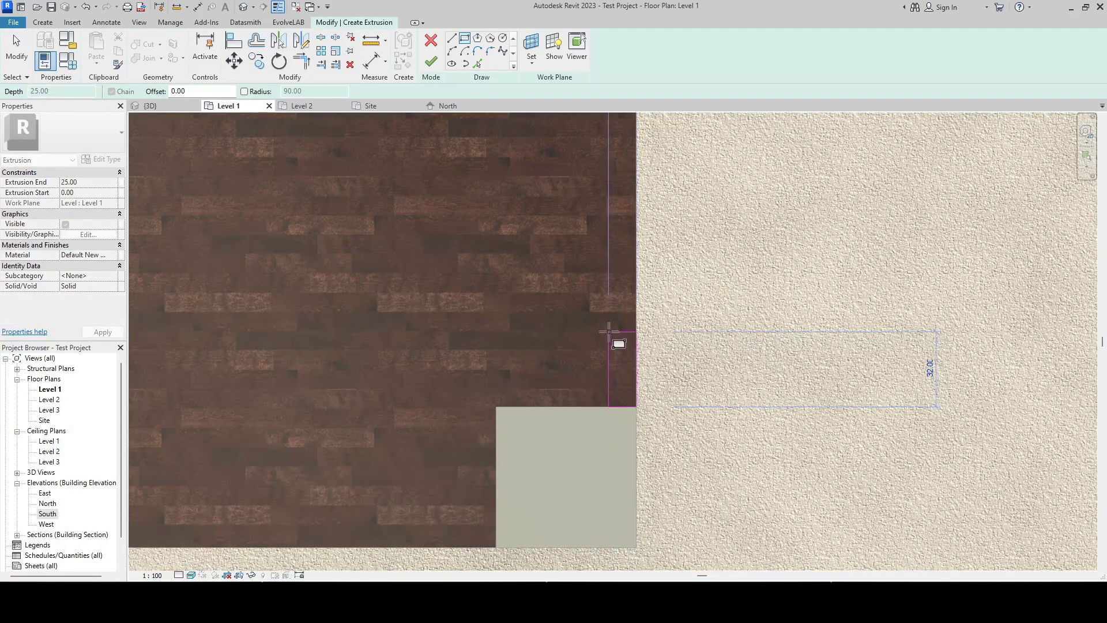
{"action": "left_click", "coordinate": [621, 362]}
{"action": "scroll", "coordinate": [621, 369], "scroll_direction": "up", "scroll_amount": 2}
{"action": "key", "text": "Escape"}
{"action": "key", "text": "Escape"}
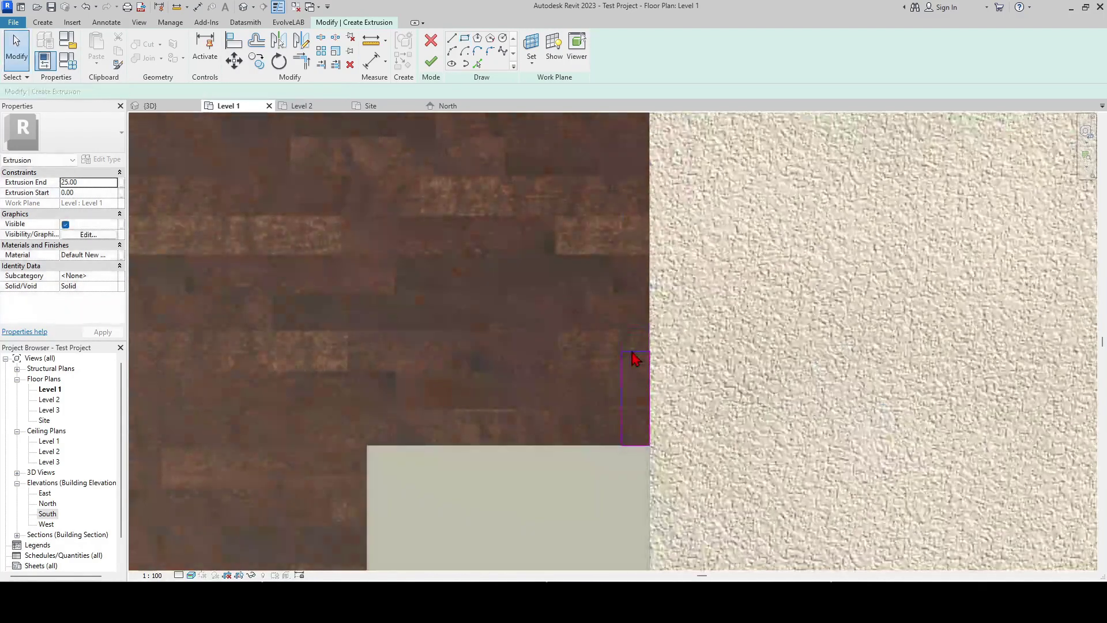
Step: Set the sketched rectangle's width to half its length by adjusting its inner long edge
{"action": "left_click", "coordinate": [636, 358]}
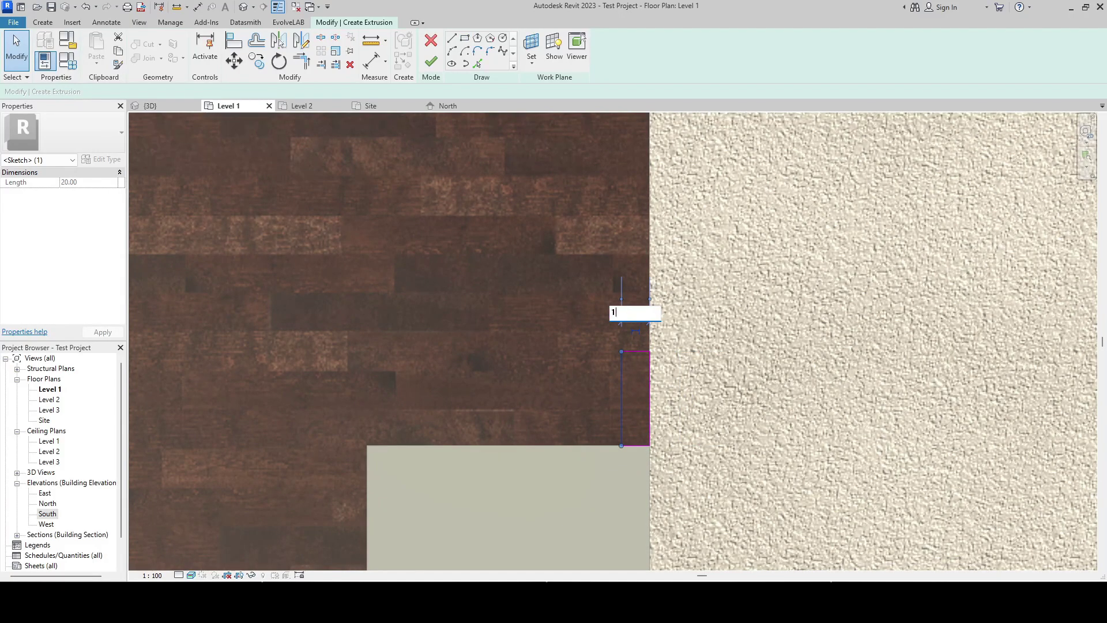
{"action": "key", "text": "Return"}
{"action": "key", "text": "Escape"}
{"action": "scroll", "coordinate": [553, 167], "scroll_direction": "down", "scroll_amount": 1}
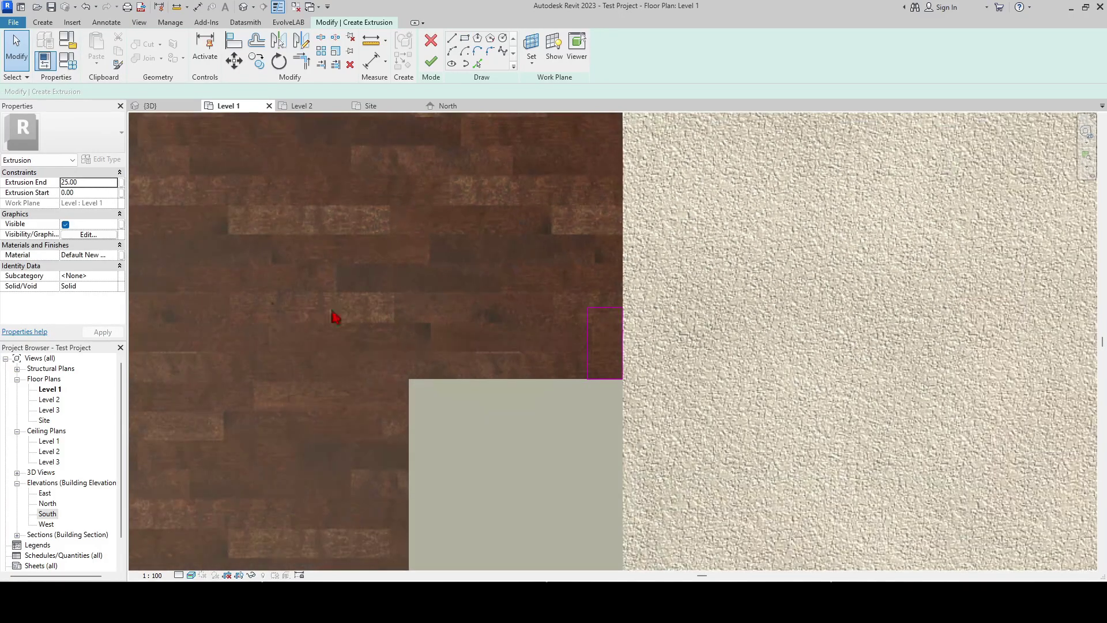
Step: Assign the Wood - Birch material to the extrusion
{"action": "left_click", "coordinate": [113, 255]}
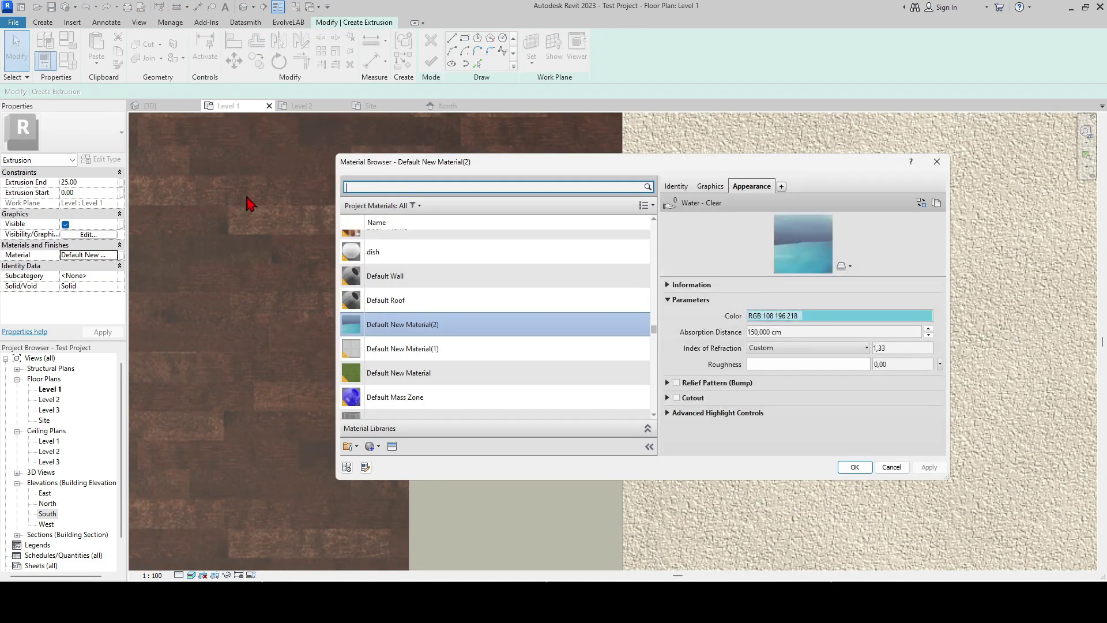
{"action": "type", "text": "birch"}
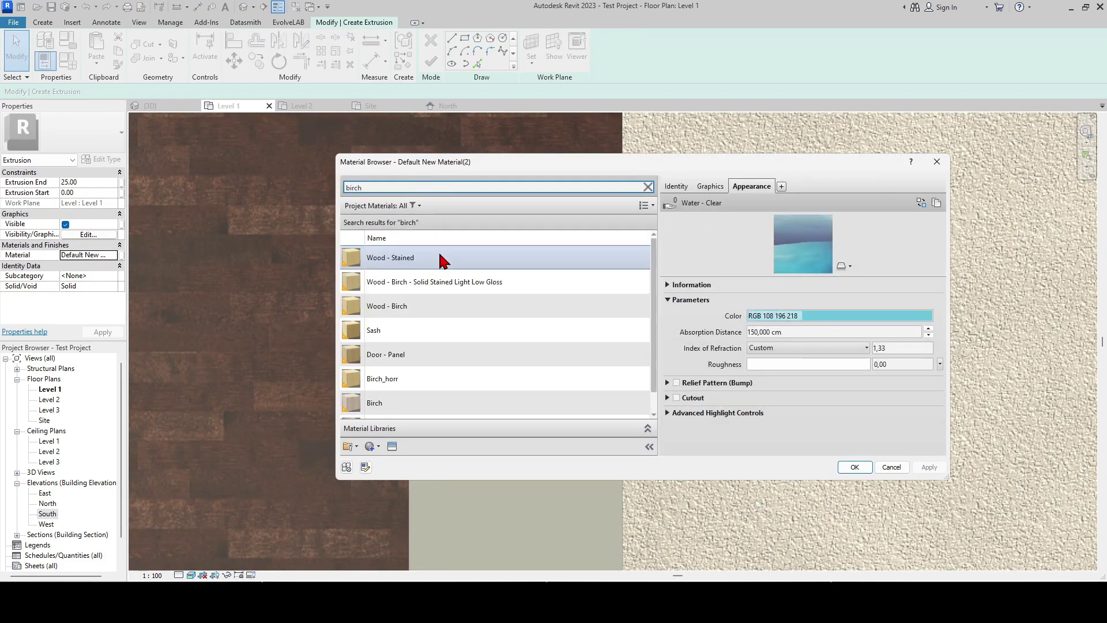
{"action": "left_click", "coordinate": [404, 305]}
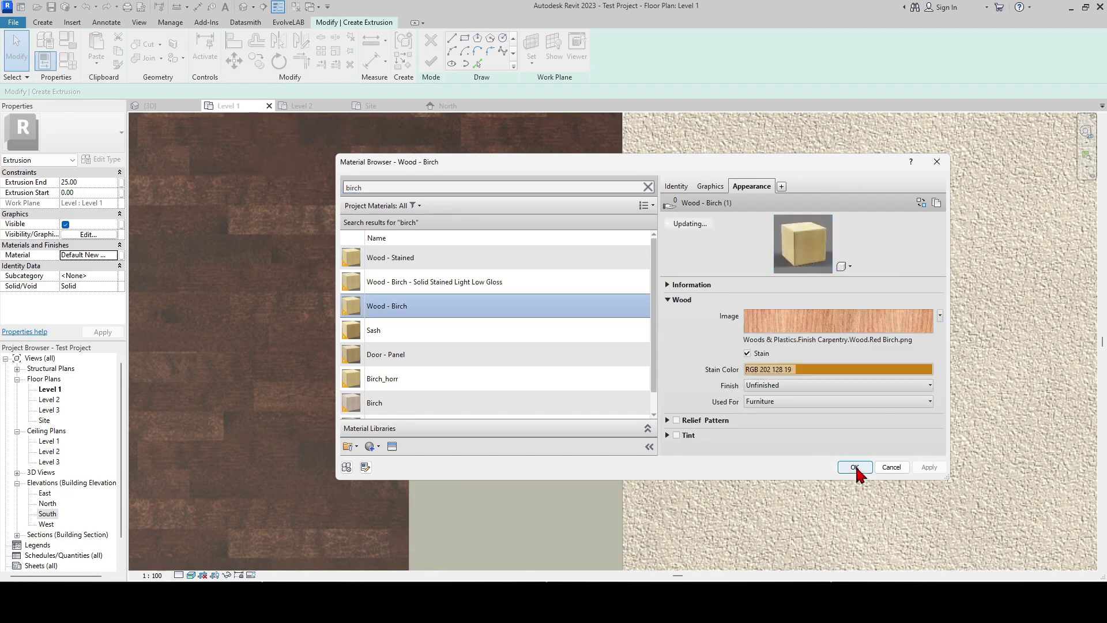
{"action": "left_click", "coordinate": [855, 467]}
Step: Finish the extrusion sketch and stretch the wooden piece in the 3D view up to a height of 300
{"action": "left_click", "coordinate": [166, 109]}
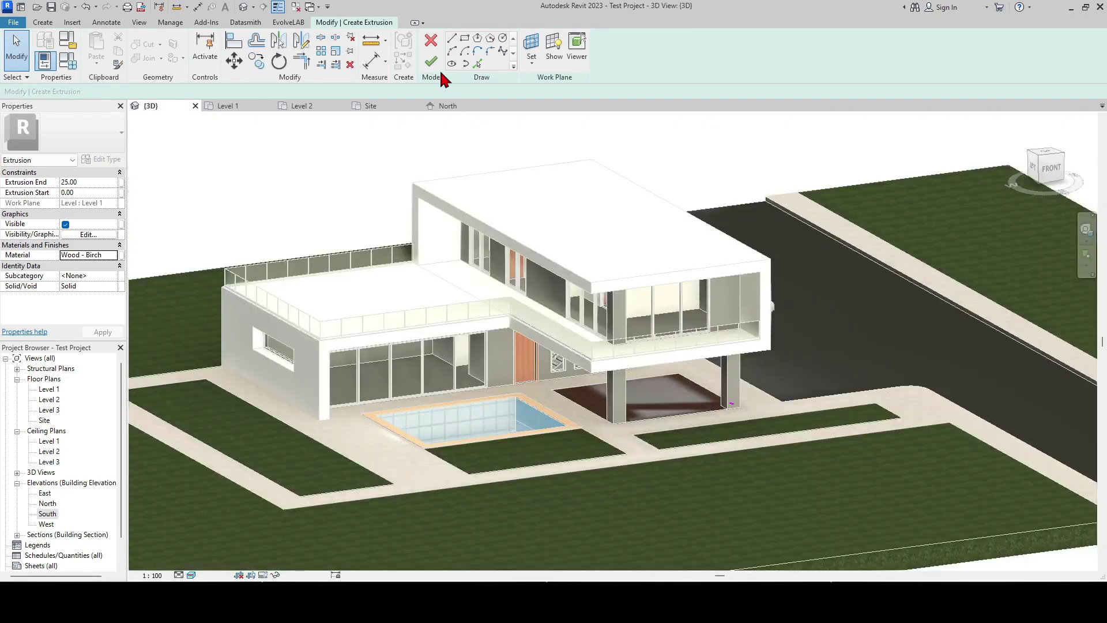
{"action": "left_click", "coordinate": [431, 62]}
{"action": "scroll", "coordinate": [722, 395], "scroll_direction": "up", "scroll_amount": 3}
{"action": "middle_click_drag", "start_coordinate": [761, 434], "coordinate": [576, 418], "text": "shift"}
{"action": "scroll", "coordinate": [756, 413], "scroll_direction": "up", "scroll_amount": 2}
{"action": "middle_click_drag", "start_coordinate": [756, 413], "coordinate": [565, 441], "text": "shift"}
{"action": "left_click", "coordinate": [565, 441]}
{"action": "scroll", "coordinate": [597, 431], "scroll_direction": "up", "scroll_amount": 3}
{"action": "left_click", "coordinate": [598, 427]}
{"action": "left_click_drag", "start_coordinate": [591, 420], "coordinate": [594, 128]}
{"action": "left_click", "coordinate": [640, 233]}
{"action": "scroll", "coordinate": [647, 249], "scroll_direction": "down", "scroll_amount": 2}
{"action": "middle_click_drag", "start_coordinate": [650, 255], "coordinate": [766, 361], "text": "shift"}
Step: On the Level 1 plan, move the wooden extrusion 10 straight up, away from the column
{"action": "left_click", "coordinate": [372, 106]}
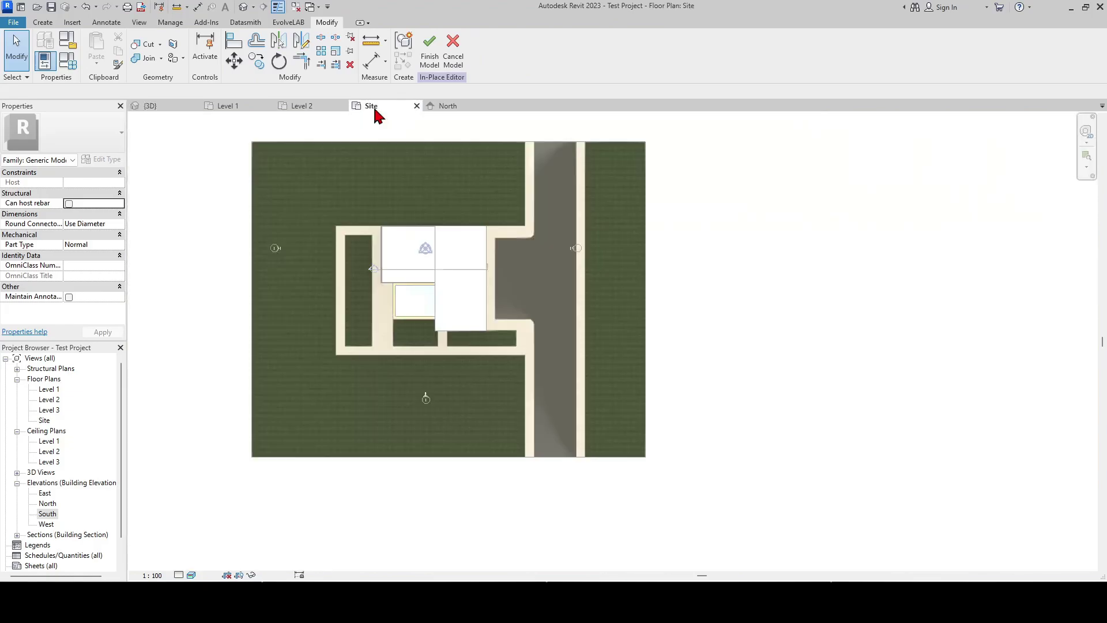
{"action": "scroll", "coordinate": [528, 345], "scroll_direction": "up", "scroll_amount": 2}
{"action": "left_click", "coordinate": [226, 106]}
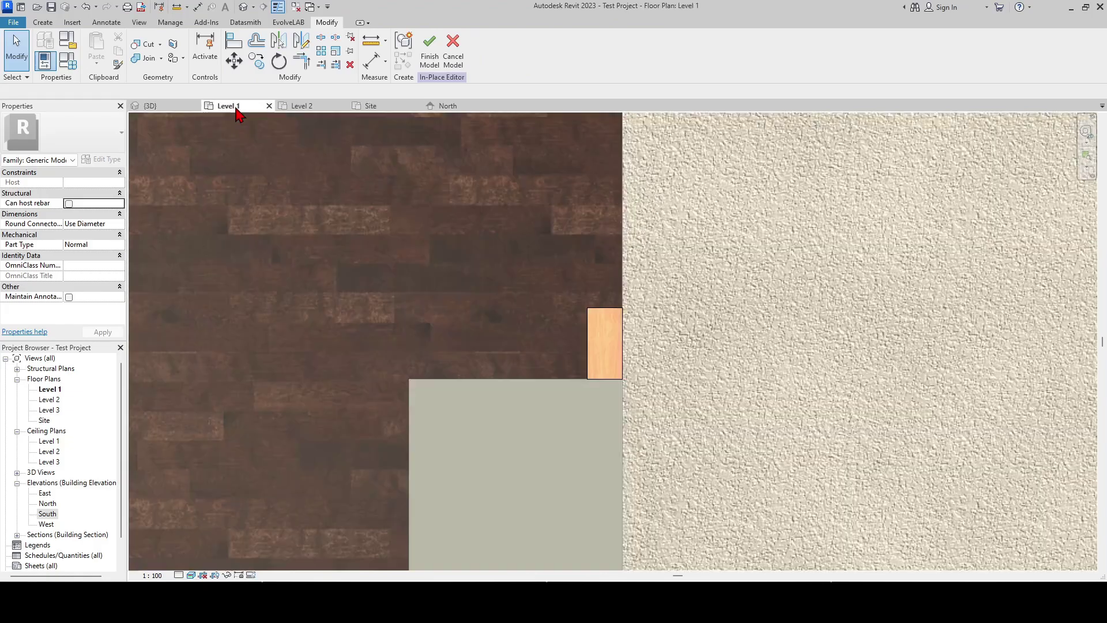
{"action": "left_click", "coordinate": [616, 346]}
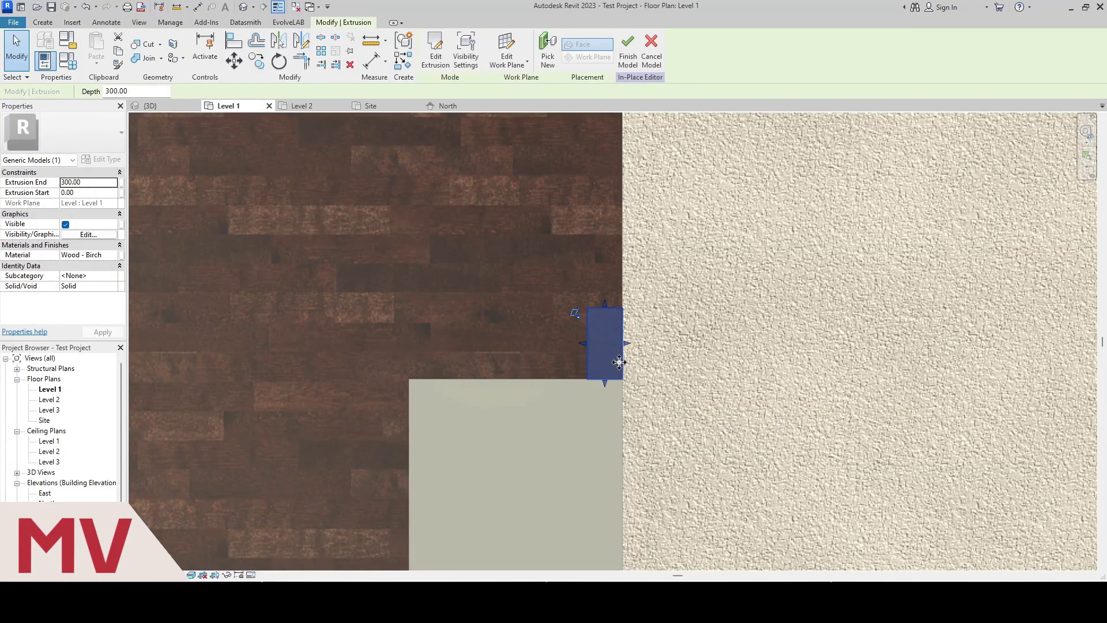
{"action": "key", "text": "m"}
{"action": "key", "text": "v"}
{"action": "left_click", "coordinate": [681, 397]}
{"action": "type", "text": "10"}
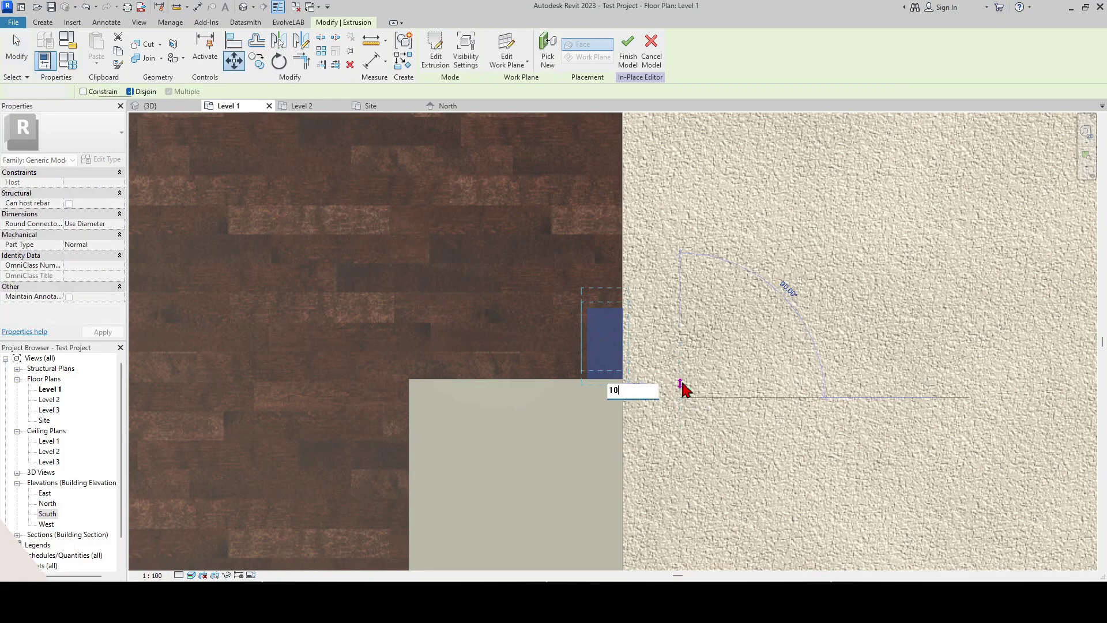
{"action": "key", "text": "Return"}
{"action": "key", "text": "Escape"}
Step: Try to rotate the wooden extrusion about its own centre
{"action": "left_click", "coordinate": [601, 310]}
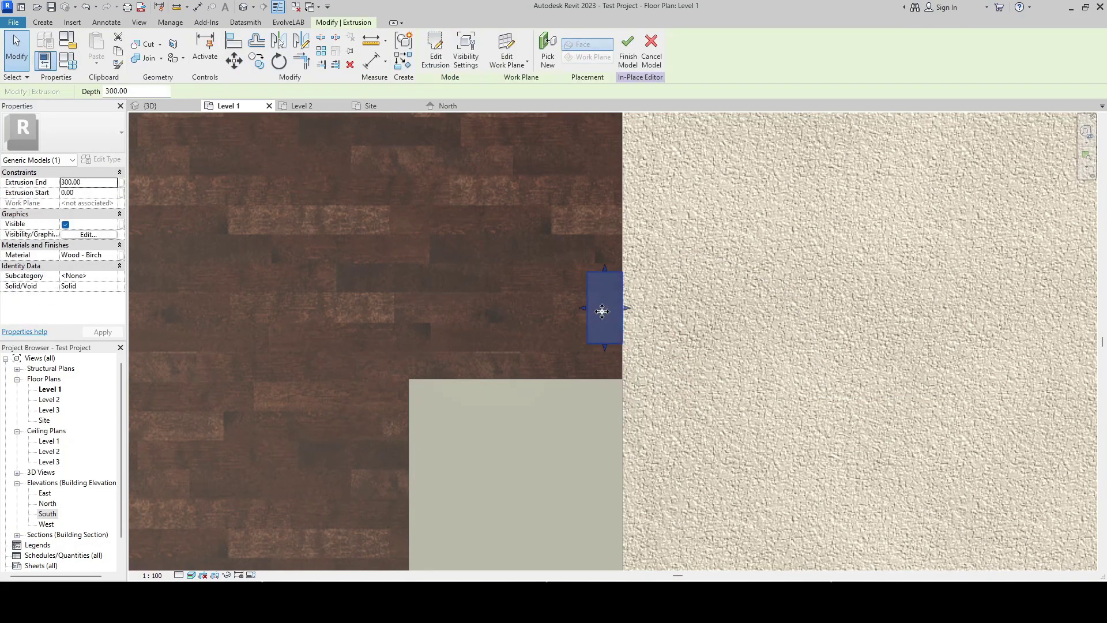
{"action": "key", "text": "r"}
{"action": "key", "text": "o"}
{"action": "scroll", "coordinate": [603, 363], "scroll_direction": "up", "scroll_amount": 2}
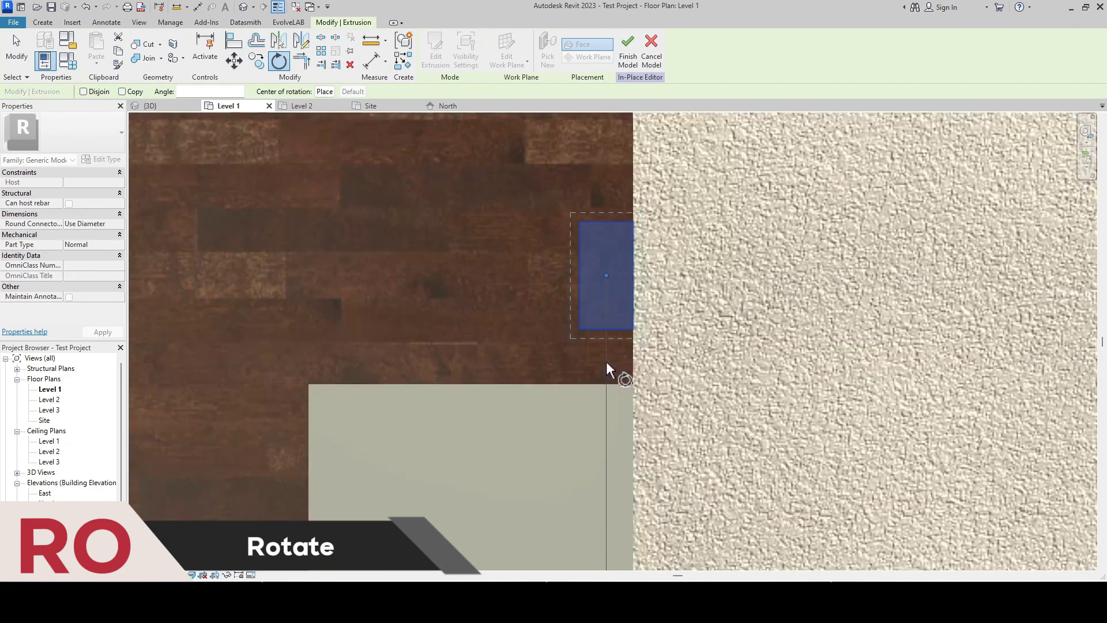
{"action": "left_click", "coordinate": [604, 364]}
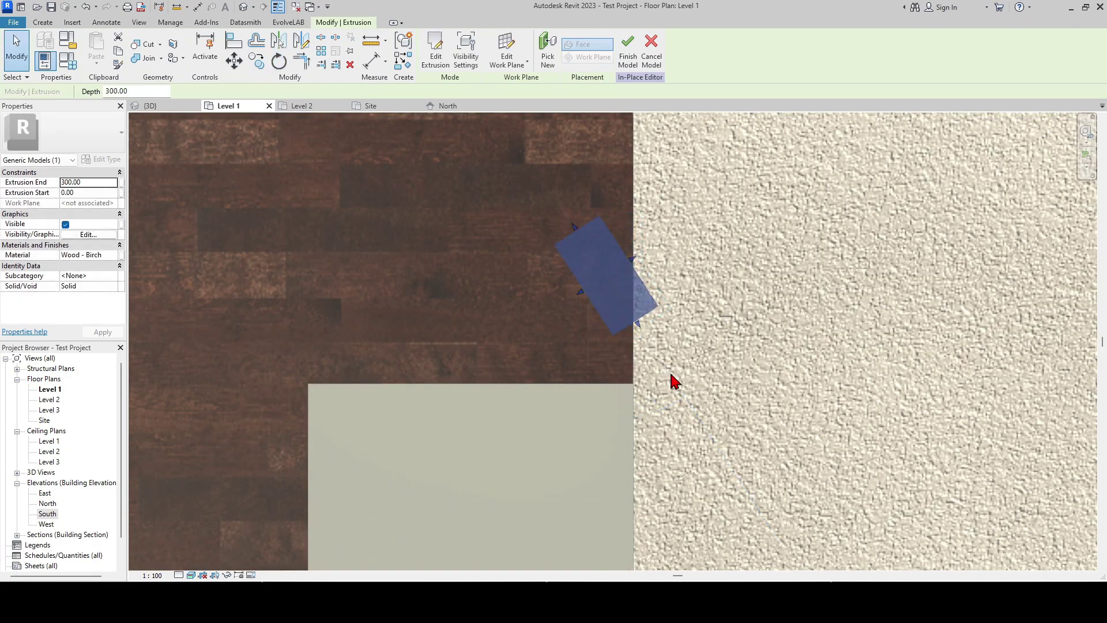
{"action": "scroll", "coordinate": [669, 370], "scroll_direction": "down", "scroll_amount": 1}
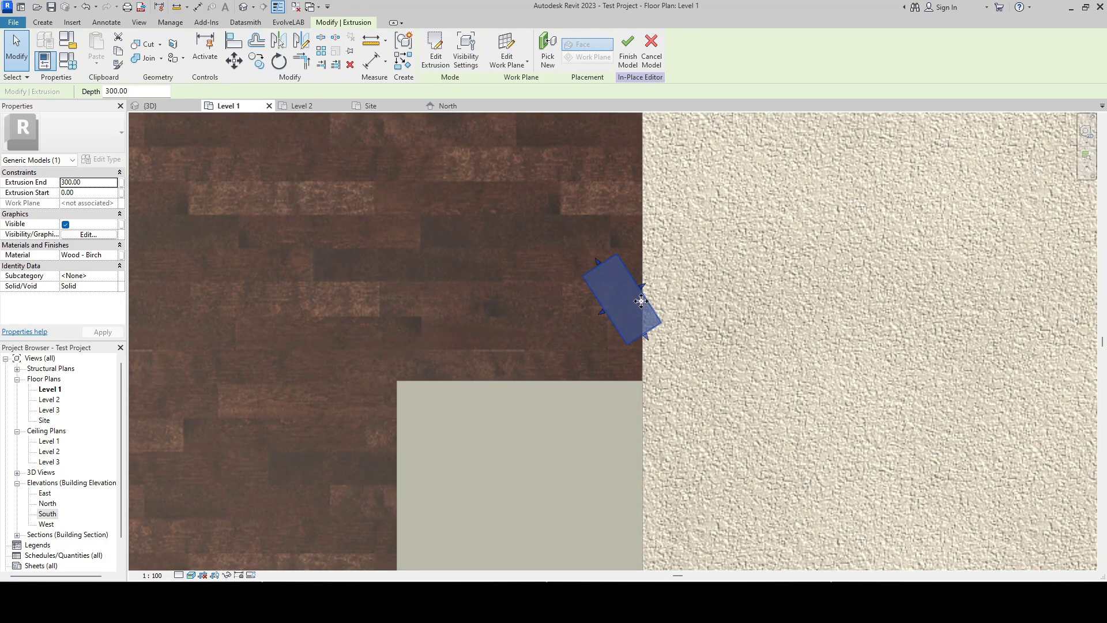
{"action": "key", "text": "ctrl+z"}
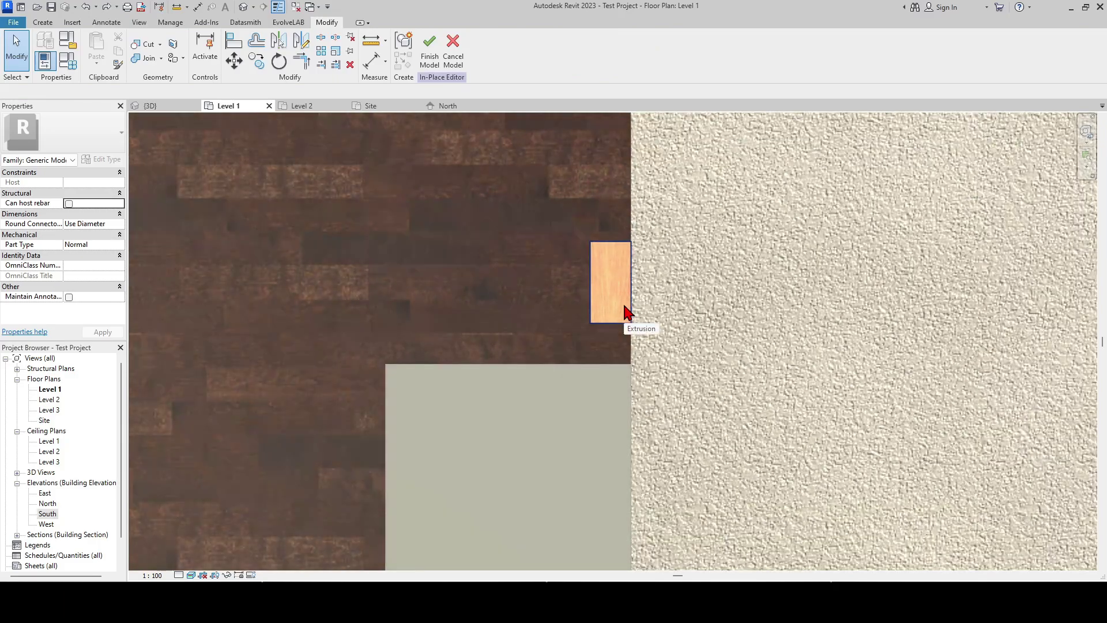
Step: Rotate the wooden extrusion about 30° counterclockwise around its lower right corner on the floor edge
{"action": "left_click", "coordinate": [628, 313]}
{"action": "key", "text": "r"}
{"action": "key", "text": "o"}
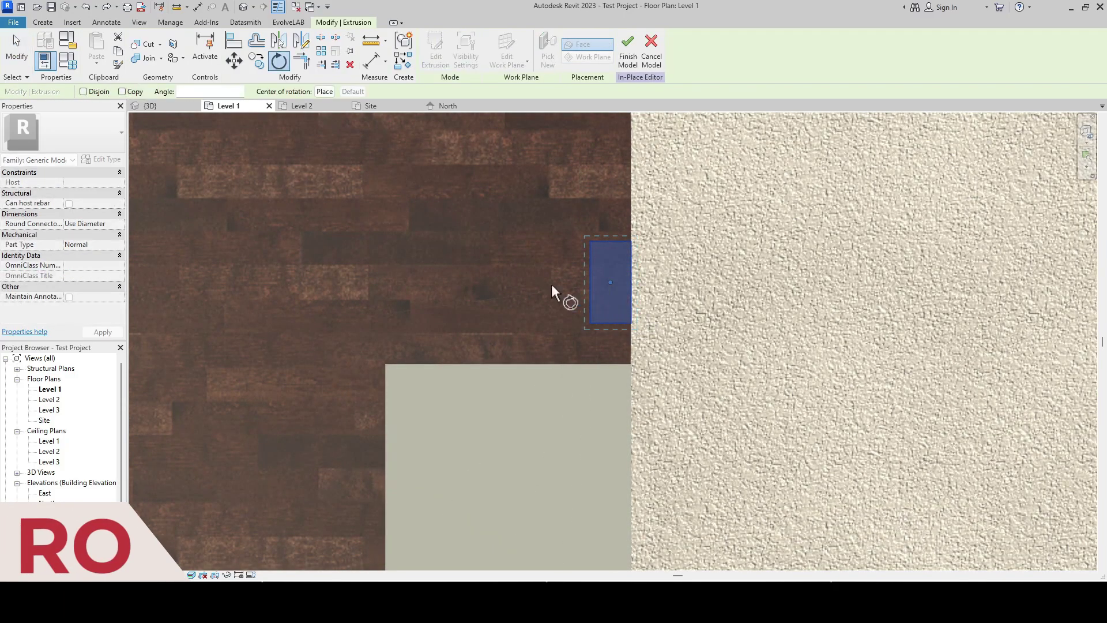
{"action": "left_click", "coordinate": [324, 91]}
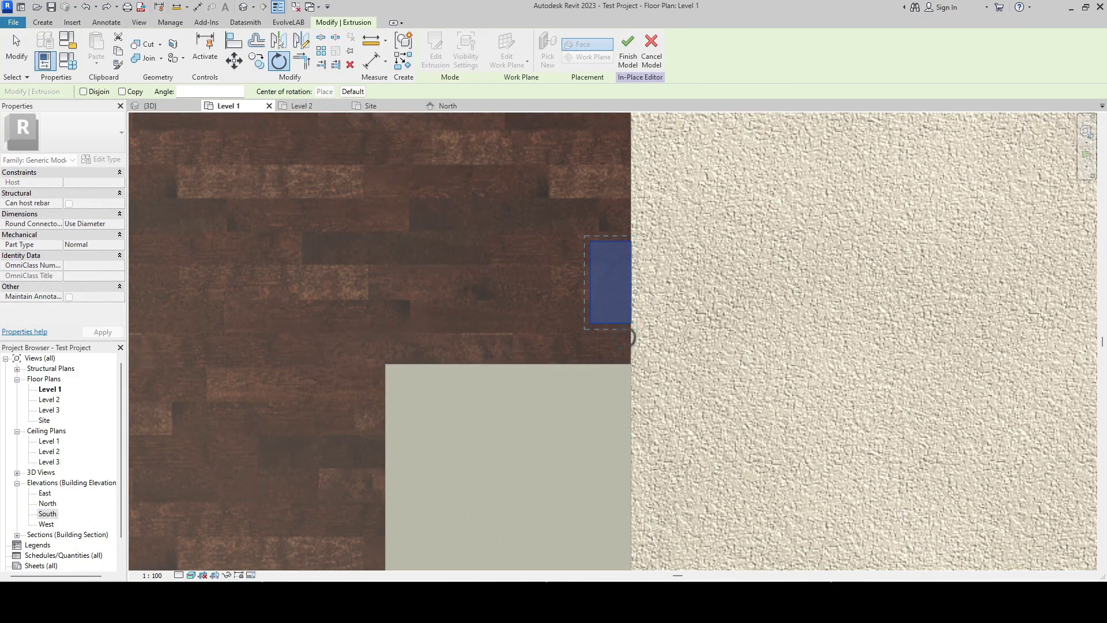
{"action": "left_click", "coordinate": [631, 324]}
{"action": "left_click", "coordinate": [632, 242]}
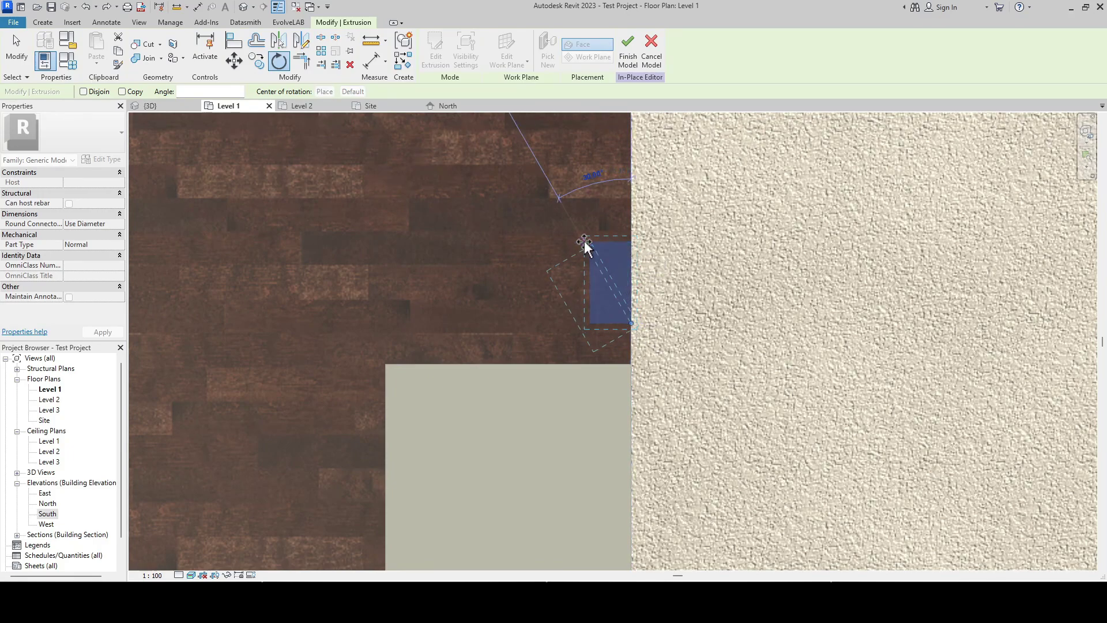
{"action": "left_click", "coordinate": [569, 214]}
{"action": "left_click", "coordinate": [700, 298]}
{"action": "scroll", "coordinate": [700, 299], "scroll_direction": "down", "scroll_amount": 1}
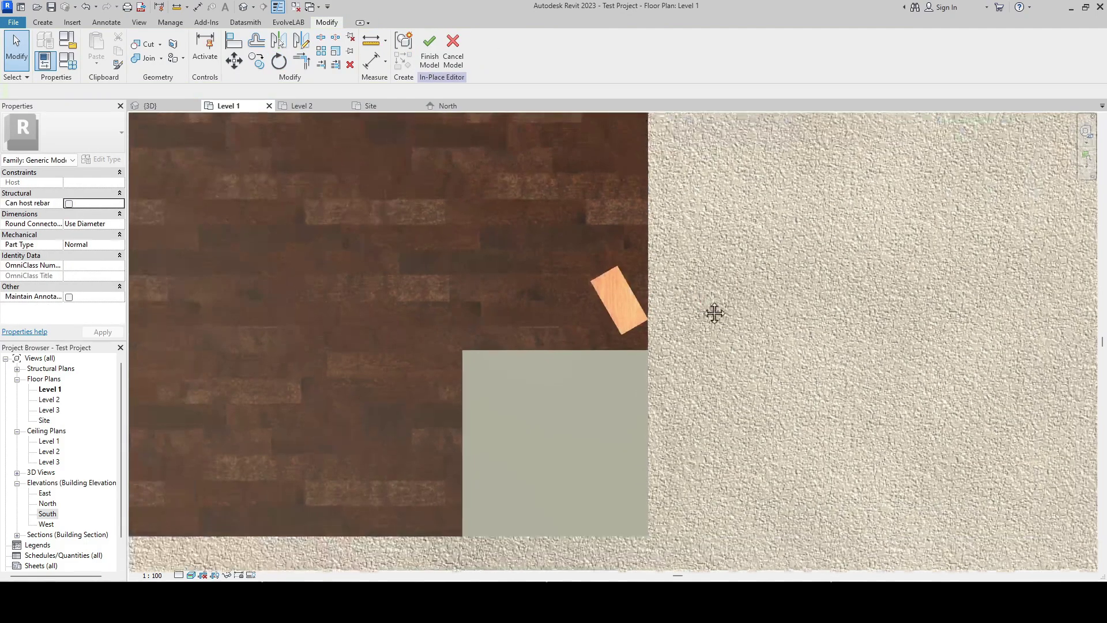
{"action": "middle_click_drag", "start_coordinate": [715, 311], "coordinate": [701, 342]}
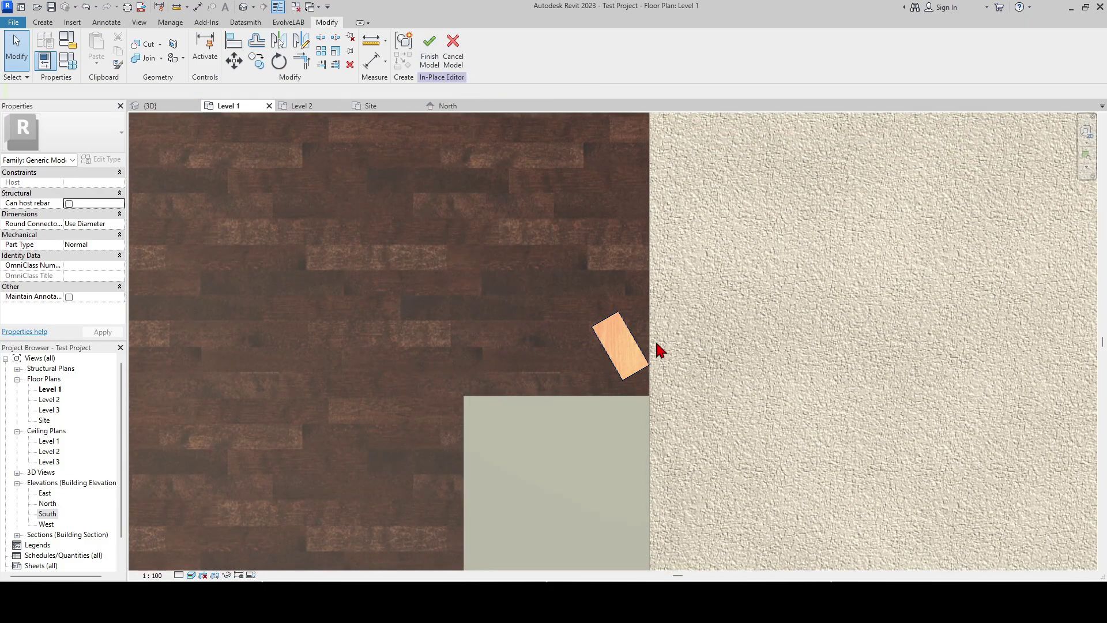
Step: Create a model group from the rotated wooden extrusion, giving it a name that begins with "wooden st"
{"action": "left_click", "coordinate": [629, 357]}
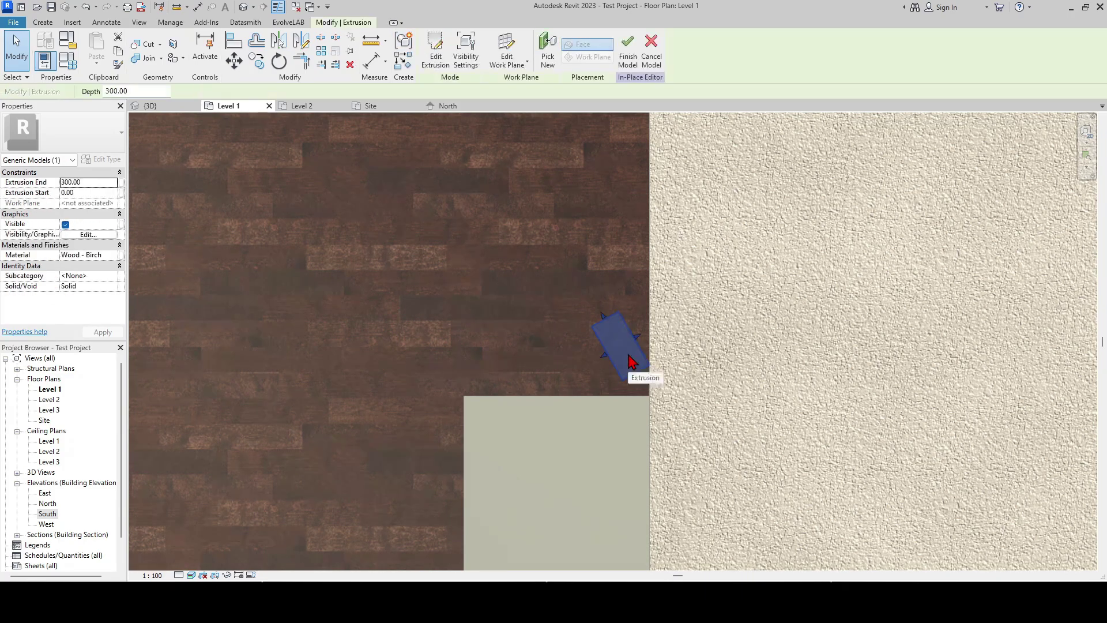
{"action": "left_click", "coordinate": [413, 46]}
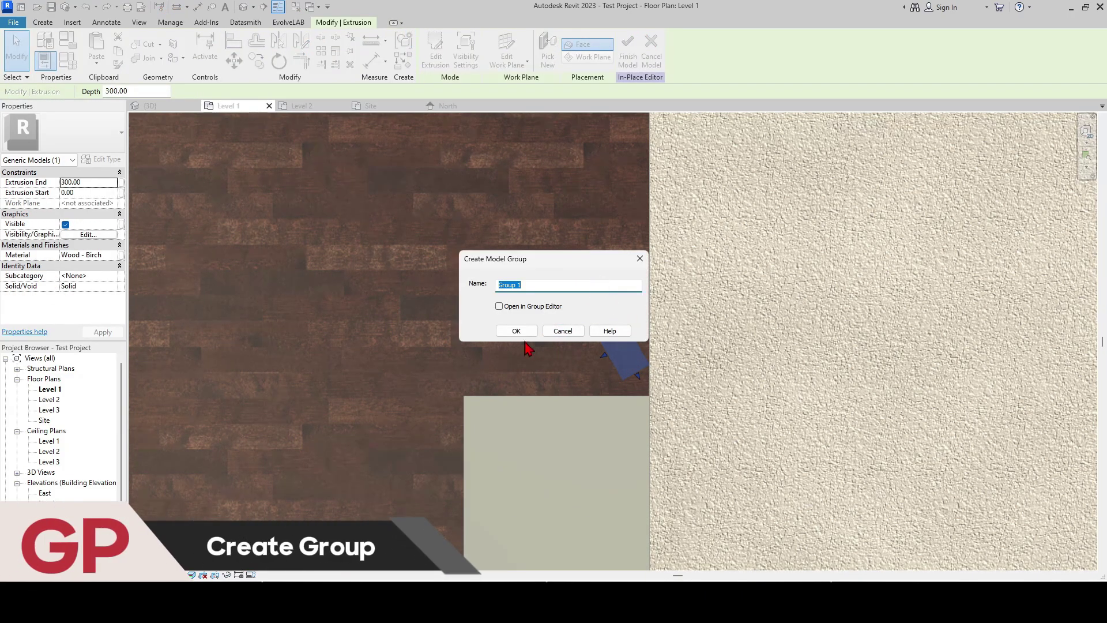
{"action": "type", "text": "wooden stick"}
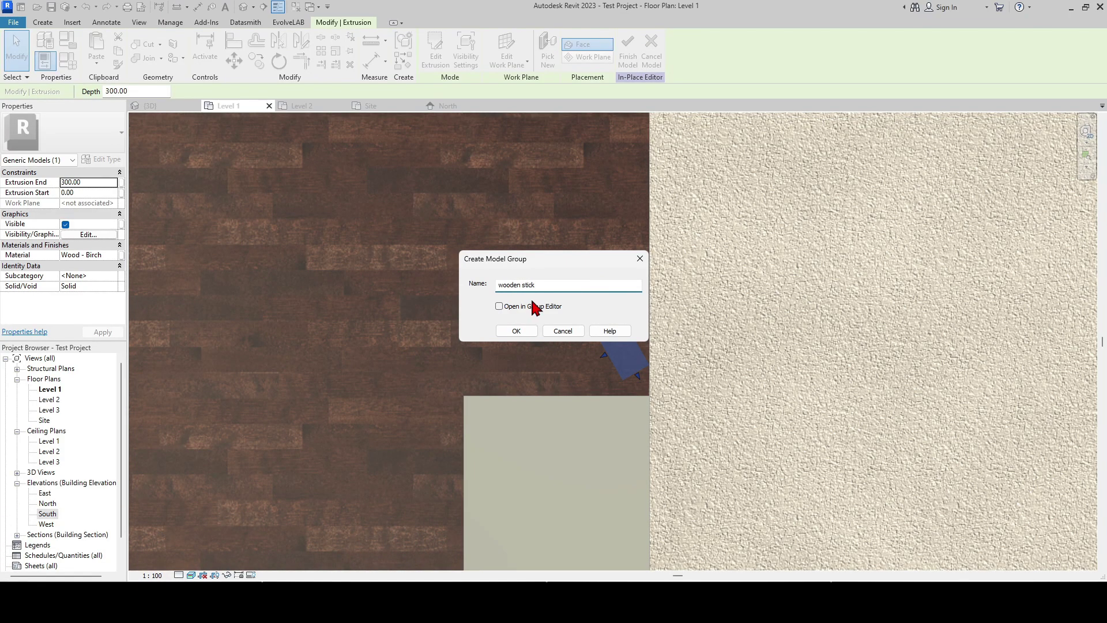
{"action": "left_click", "coordinate": [526, 332]}
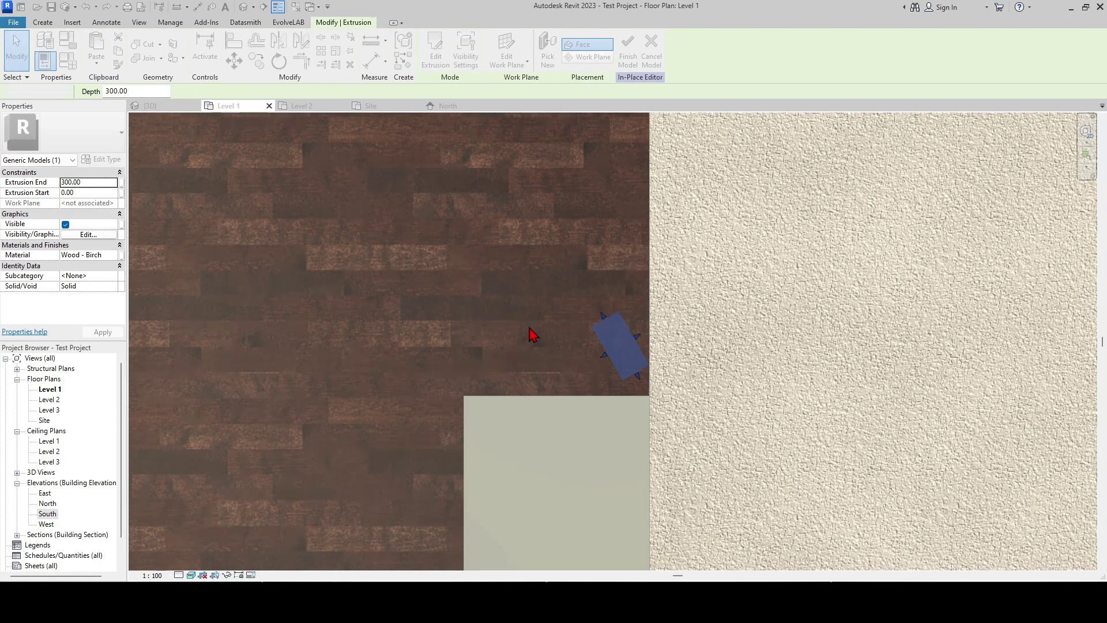
{"action": "left_click", "coordinate": [724, 323]}
{"action": "scroll", "coordinate": [743, 302], "scroll_direction": "down", "scroll_amount": 1}
{"action": "scroll", "coordinate": [664, 340], "scroll_direction": "up", "scroll_amount": 1}
{"action": "middle_click_drag", "start_coordinate": [664, 341], "coordinate": [616, 405]}
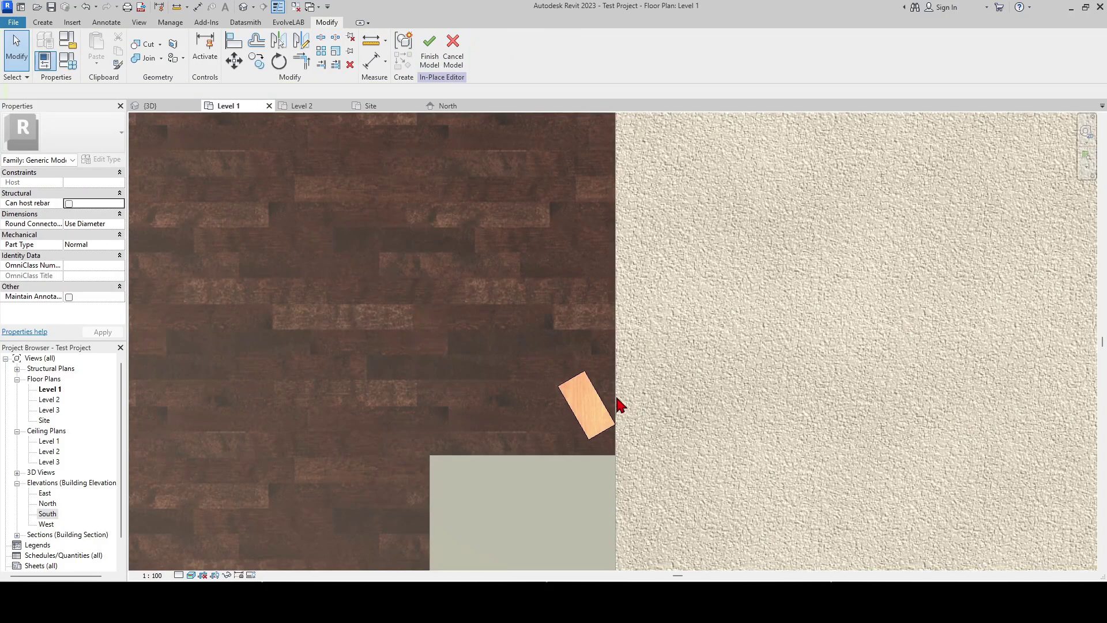
{"action": "scroll", "coordinate": [617, 398], "scroll_direction": "down", "scroll_amount": 3}
{"action": "scroll", "coordinate": [644, 408], "scroll_direction": "up", "scroll_amount": 2}
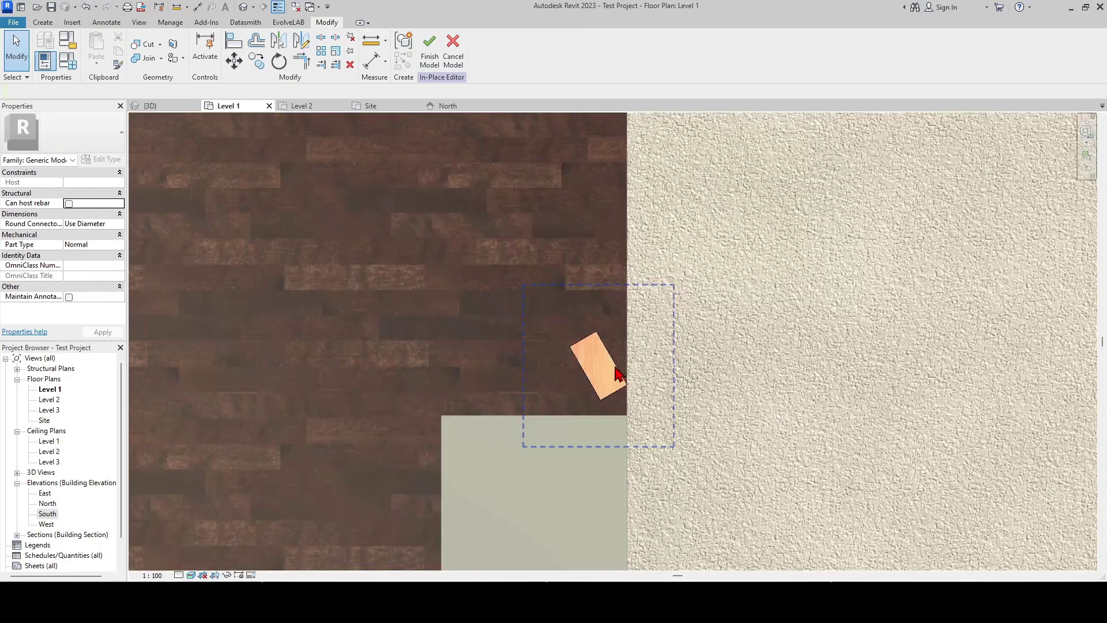
Step: Copy the slat group twice straight up along the floor edge, using its lower right corner as base point
{"action": "left_click", "coordinate": [624, 365]}
{"action": "key", "text": "c"}
{"action": "key", "text": "o"}
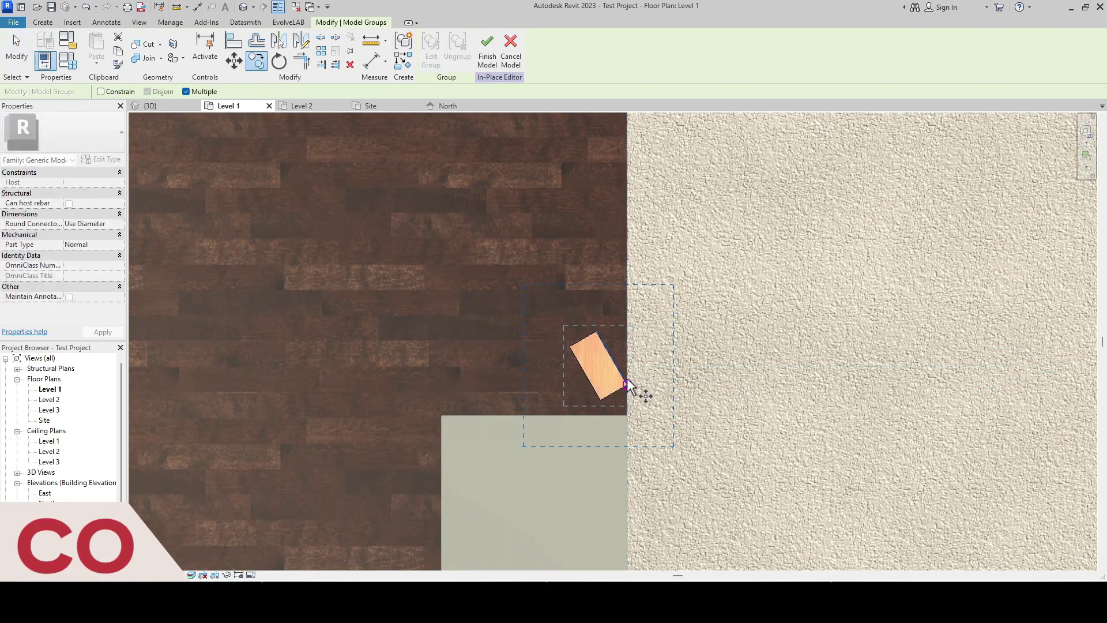
{"action": "left_click", "coordinate": [627, 382]}
{"action": "left_click", "coordinate": [627, 261]}
{"action": "left_click", "coordinate": [627, 217]}
{"action": "key", "text": "Escape"}
{"action": "key", "text": "Escape"}
Step: Delete the two slat copies above the original, keeping only the one beside the column
{"action": "left_click", "coordinate": [610, 307]}
{"action": "key", "text": "Delete"}
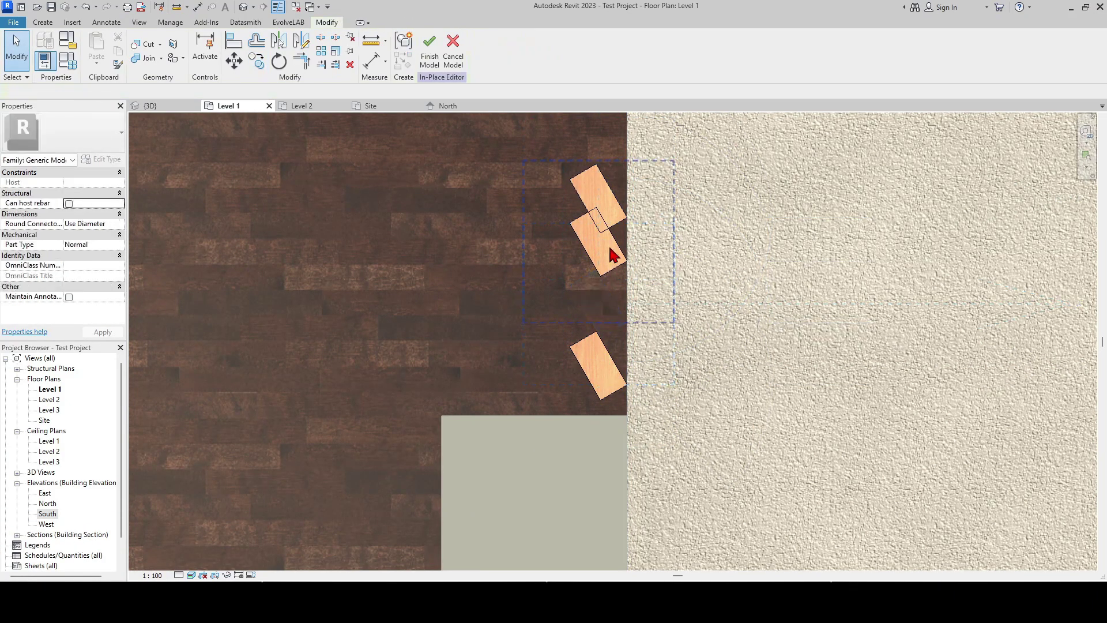
{"action": "left_click", "coordinate": [600, 247]}
{"action": "key", "text": "Delete"}
{"action": "left_click", "coordinate": [609, 222]}
{"action": "key", "text": "Delete"}
Step: Array the slat group linearly along the floor edge, from its lower right corner up to near the floor's upper corner, moving to Last
{"action": "scroll", "coordinate": [654, 307], "scroll_direction": "down", "scroll_amount": 1}
{"action": "middle_click_drag", "start_coordinate": [642, 336], "coordinate": [634, 379]}
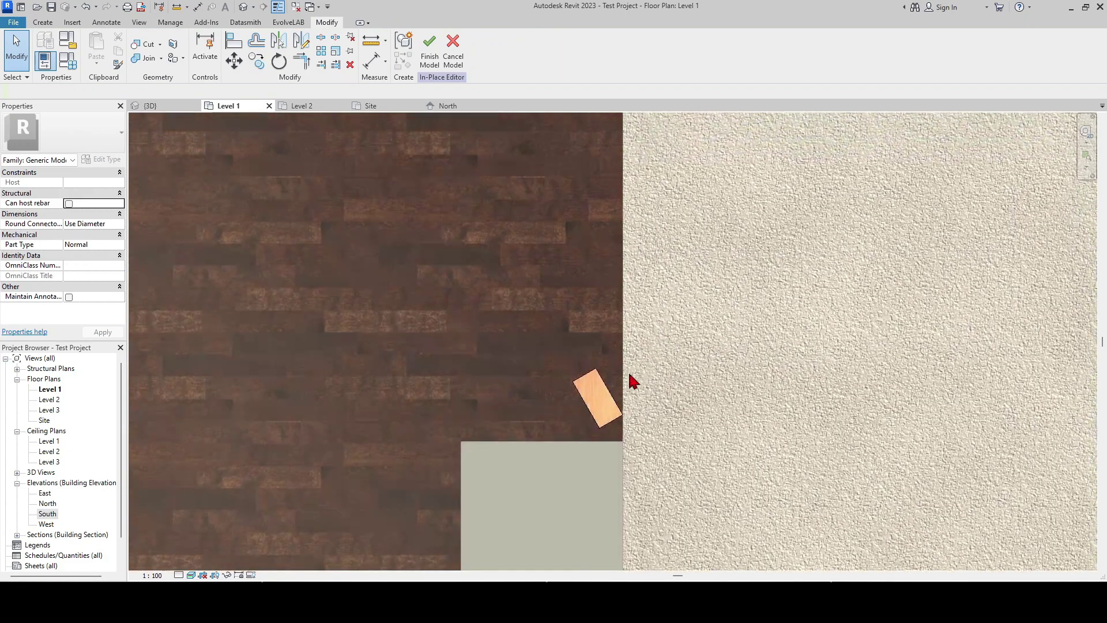
{"action": "left_click", "coordinate": [610, 414]}
{"action": "key", "text": "a"}
{"action": "key", "text": "r"}
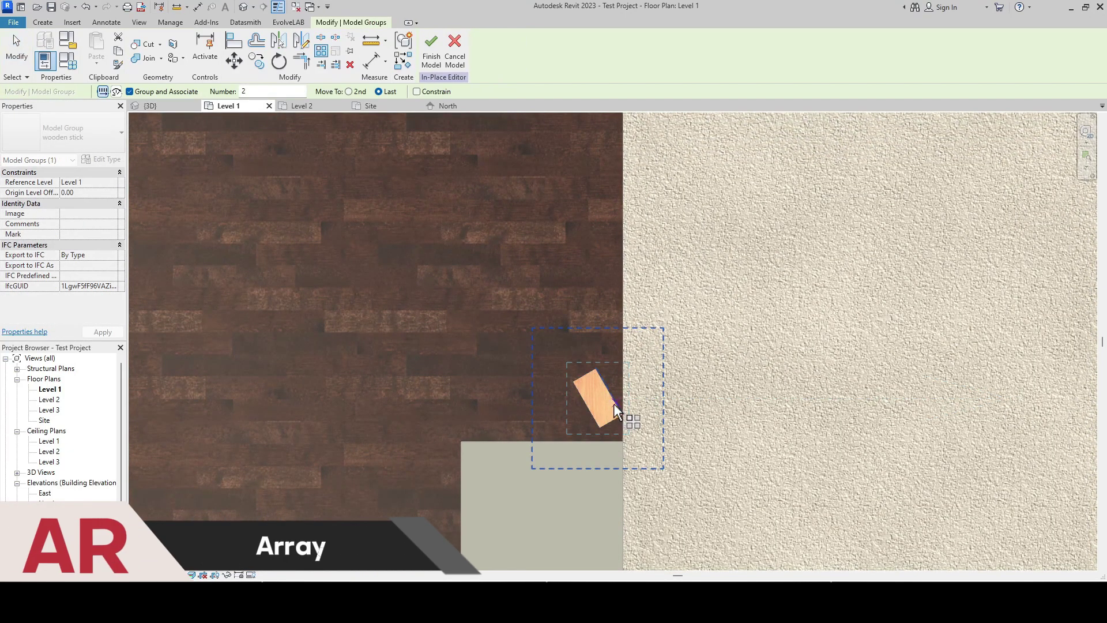
{"action": "left_click", "coordinate": [381, 92]}
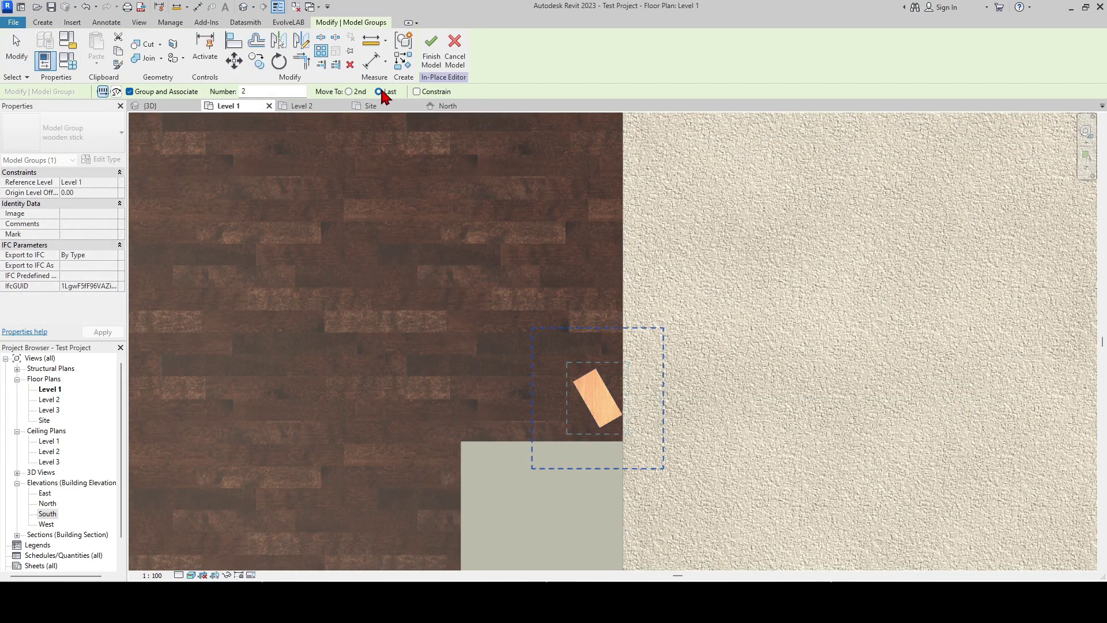
{"action": "left_click", "coordinate": [623, 413]}
{"action": "scroll", "coordinate": [625, 234], "scroll_direction": "down", "scroll_amount": 3}
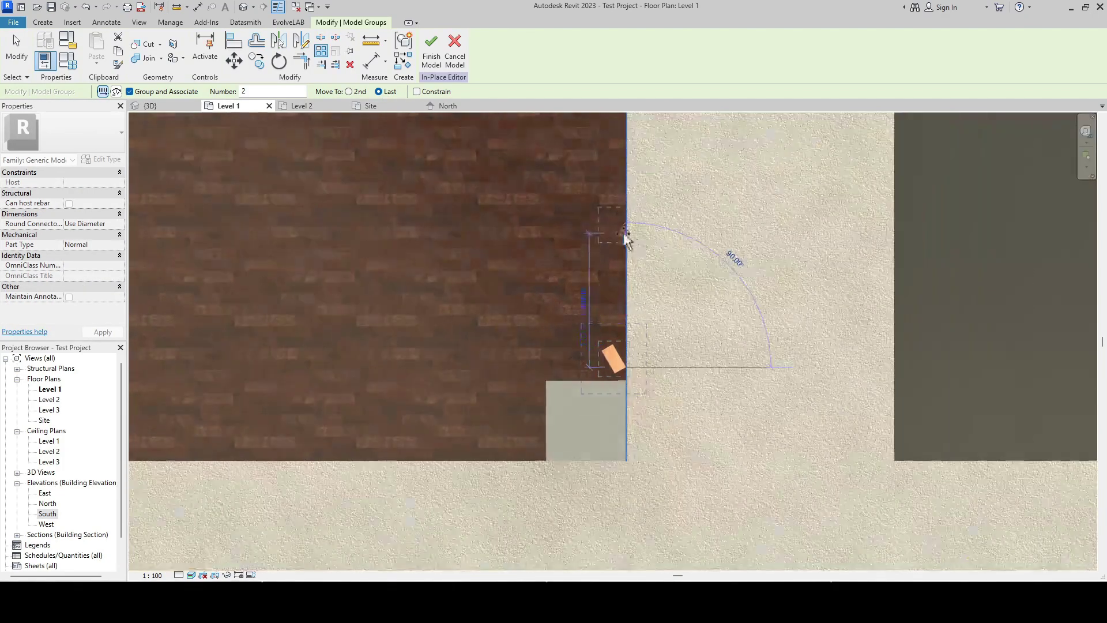
{"action": "scroll", "coordinate": [620, 316], "scroll_direction": "down", "scroll_amount": 2}
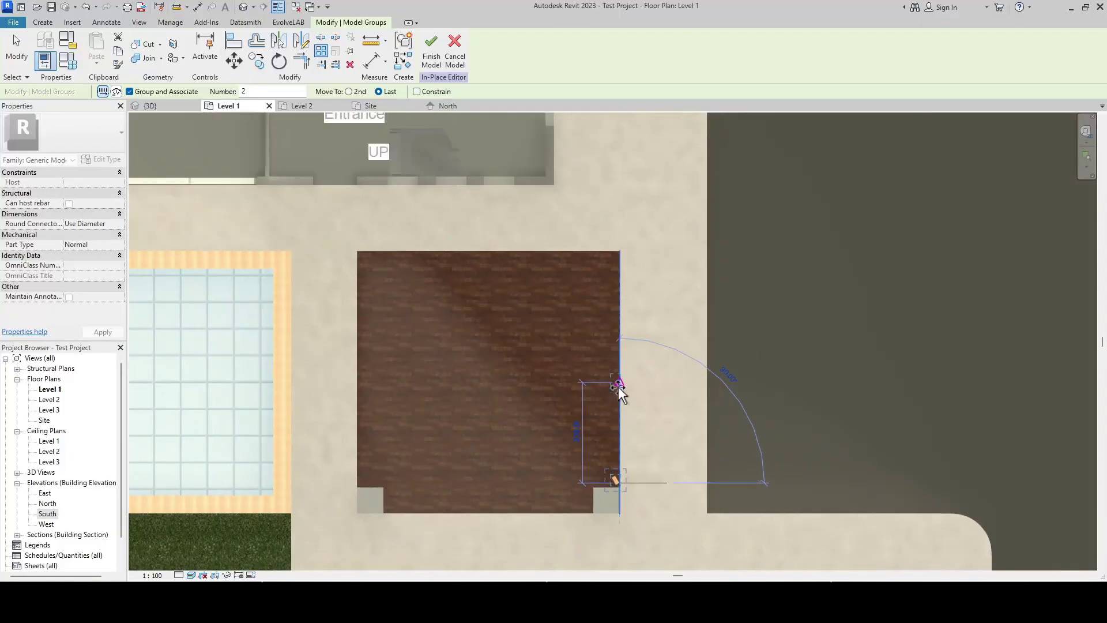
{"action": "scroll", "coordinate": [620, 297], "scroll_direction": "up", "scroll_amount": 2}
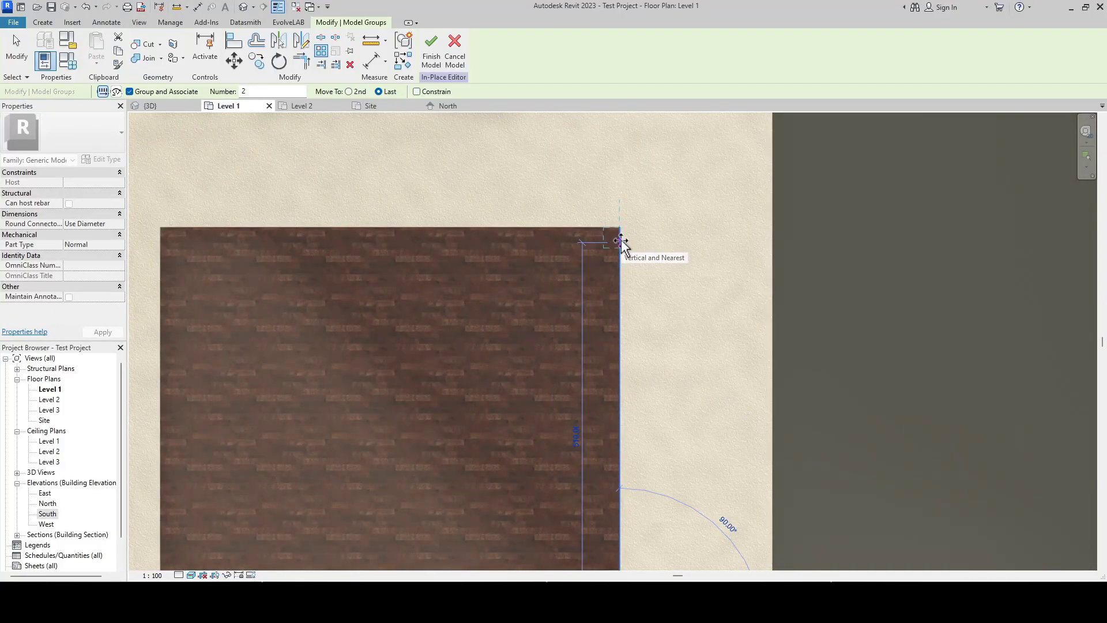
{"action": "left_click", "coordinate": [620, 241]}
Step: Set the number of slats in the new array to 10
{"action": "scroll", "coordinate": [624, 248], "scroll_direction": "up", "scroll_amount": 2}
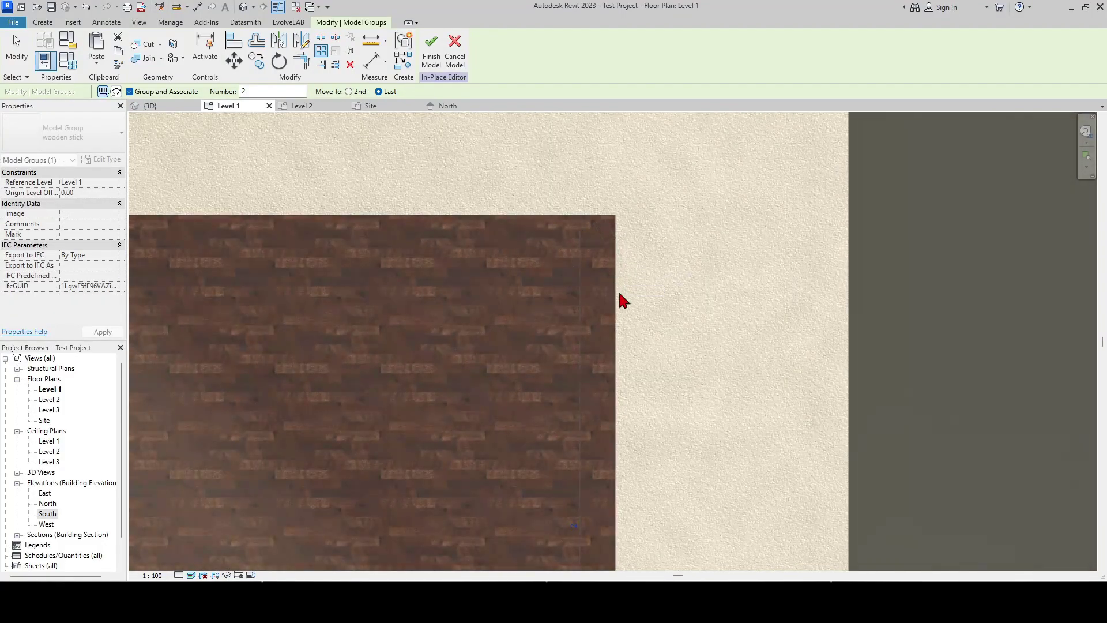
{"action": "scroll", "coordinate": [640, 276], "scroll_direction": "down", "scroll_amount": 2}
{"action": "scroll", "coordinate": [577, 461], "scroll_direction": "up", "scroll_amount": 2}
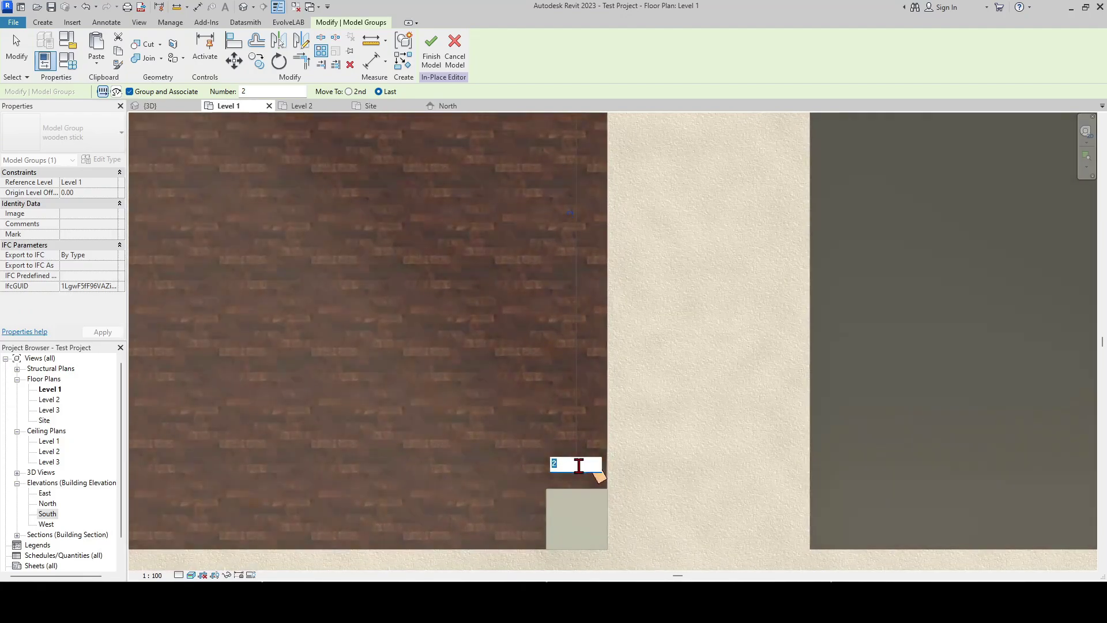
{"action": "scroll", "coordinate": [578, 465], "scroll_direction": "up", "scroll_amount": 1}
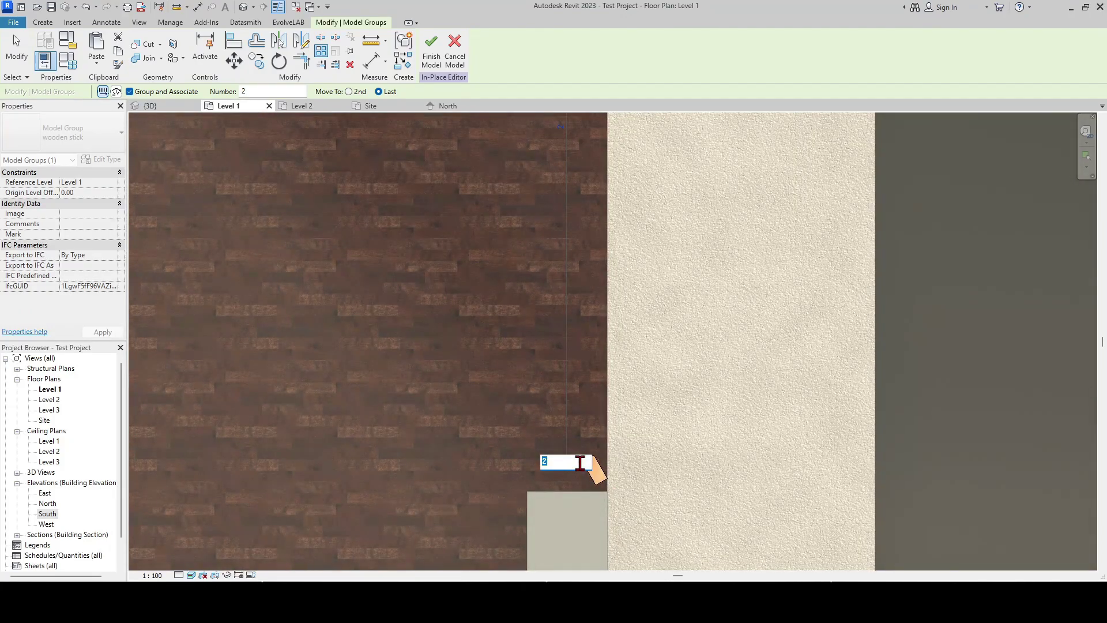
{"action": "key", "text": "Return"}
{"action": "left_click", "coordinate": [778, 390]}
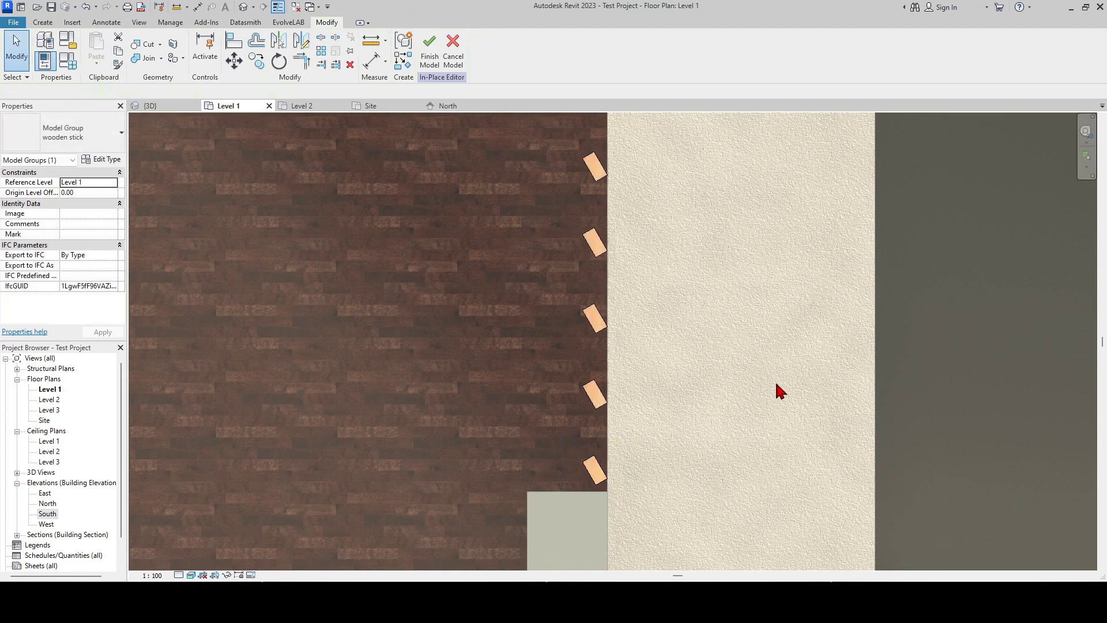
Step: Select the slat beside the column and change the array count to 20
{"action": "scroll", "coordinate": [736, 479], "scroll_direction": "down", "scroll_amount": 3}
{"action": "scroll", "coordinate": [736, 487], "scroll_direction": "down", "scroll_amount": 1}
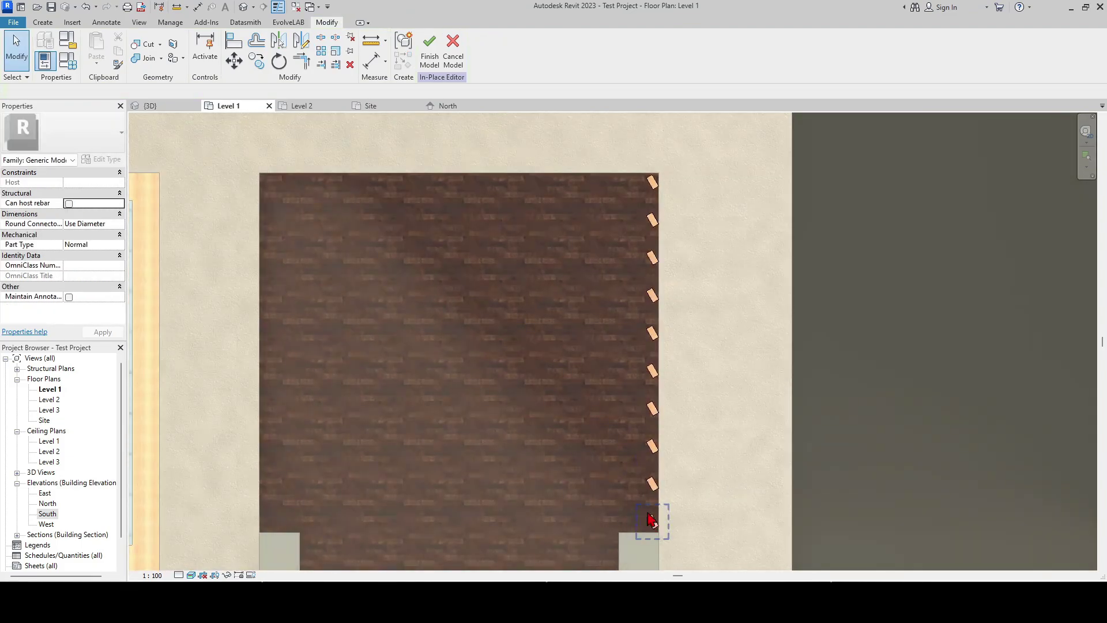
{"action": "scroll", "coordinate": [667, 510], "scroll_direction": "up", "scroll_amount": 1}
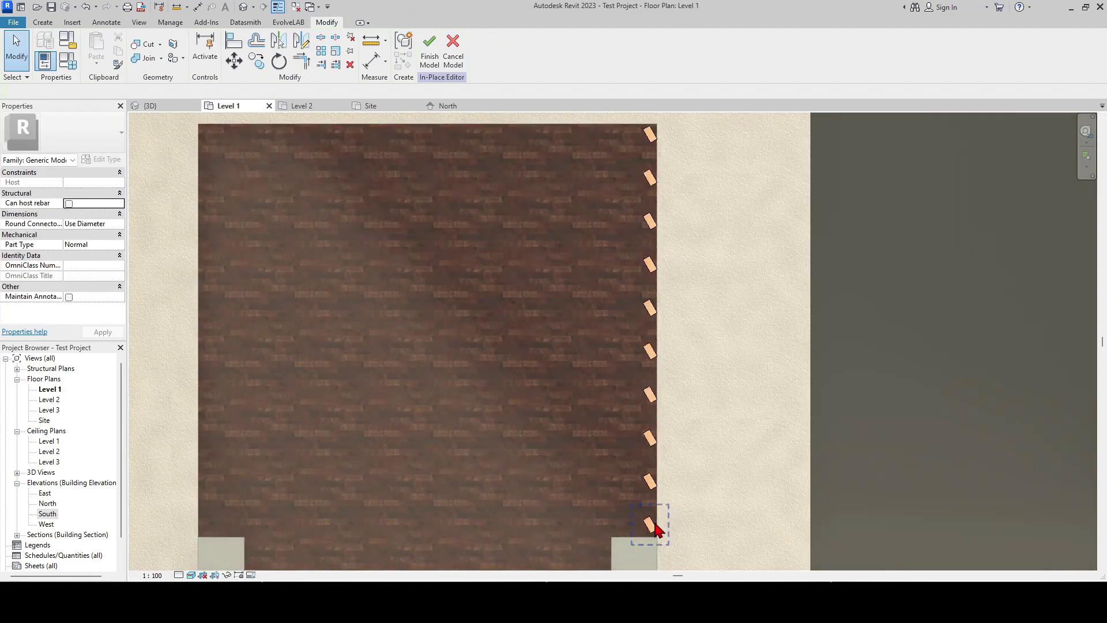
{"action": "left_click", "coordinate": [654, 529]}
{"action": "left_click", "coordinate": [625, 332]}
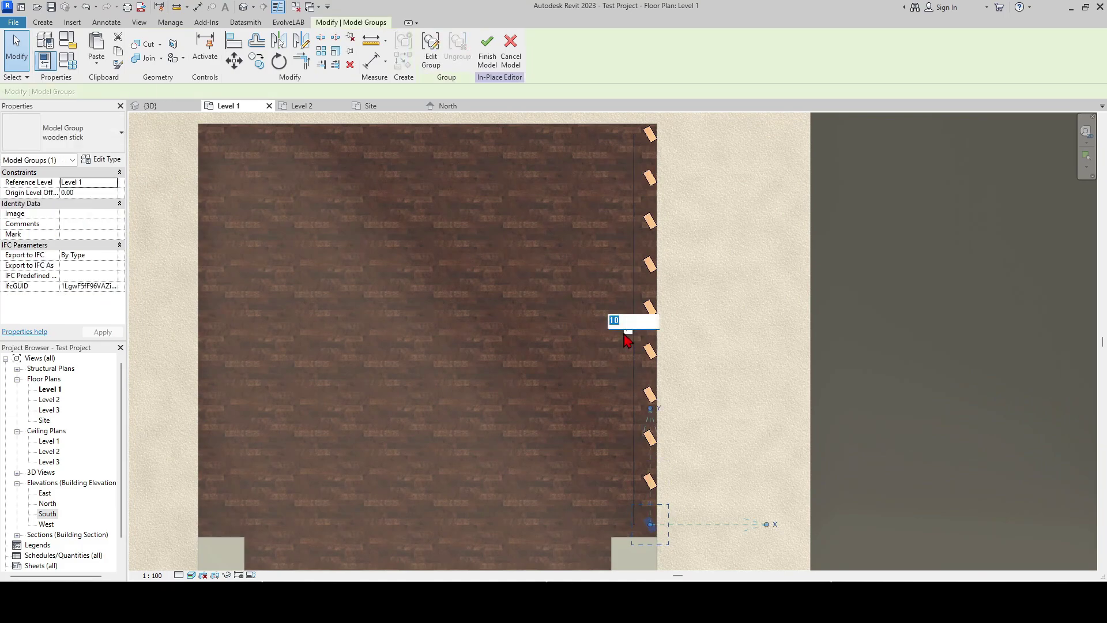
{"action": "type", "text": "20"}
{"action": "key", "text": "Return"}
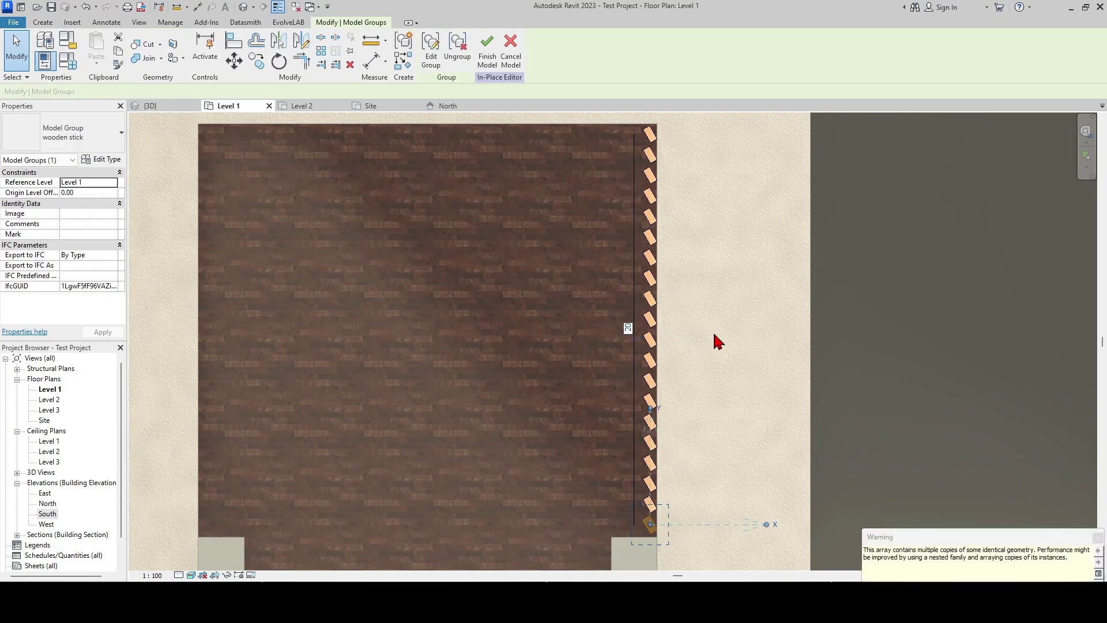
Step: Set the slat array count to 17 and deselect it
{"action": "left_click", "coordinate": [626, 328]}
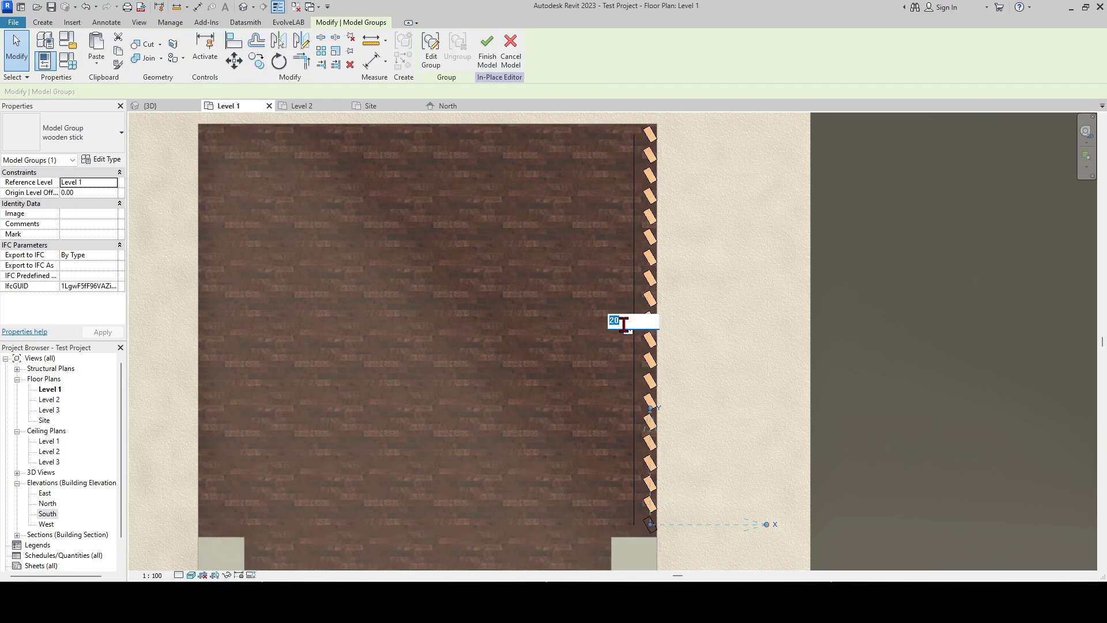
{"action": "key", "text": "Return"}
{"action": "left_click", "coordinate": [722, 338]}
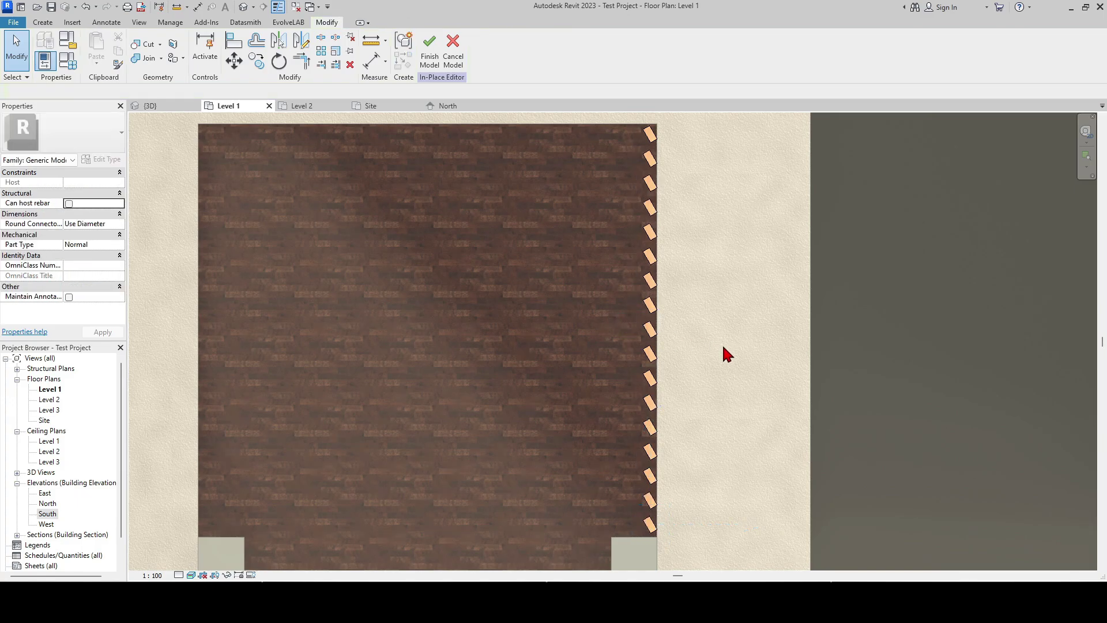
Step: Measure the gap between neighbouring slats near the column
{"action": "scroll", "coordinate": [665, 478], "scroll_direction": "up", "scroll_amount": 3}
{"action": "scroll", "coordinate": [664, 477], "scroll_direction": "up", "scroll_amount": 3}
{"action": "key", "text": "m"}
{"action": "key", "text": "e"}
{"action": "left_click", "coordinate": [645, 465]}
{"action": "key", "text": "Escape"}
{"action": "key", "text": "Escape"}
Step: Open the 3D view and examine the slat row beside the carport column from the road side
{"action": "left_click", "coordinate": [168, 106]}
{"action": "middle_click_drag", "start_coordinate": [562, 341], "coordinate": [704, 390], "text": "shift"}
{"action": "scroll", "coordinate": [734, 341], "scroll_direction": "up", "scroll_amount": 3}
{"action": "scroll", "coordinate": [720, 388], "scroll_direction": "down", "scroll_amount": 2}
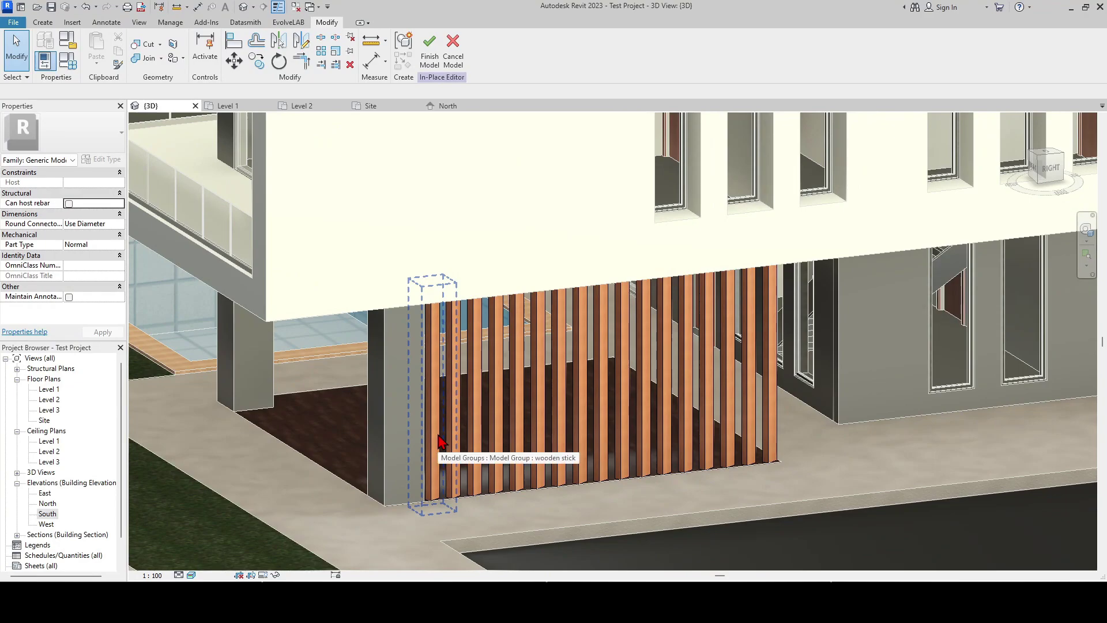
Step: Edit the group of the slat nearest the column, lower the extrusion's top well below the overhanging floor, and finish the group edit
{"action": "left_click", "coordinate": [441, 441]}
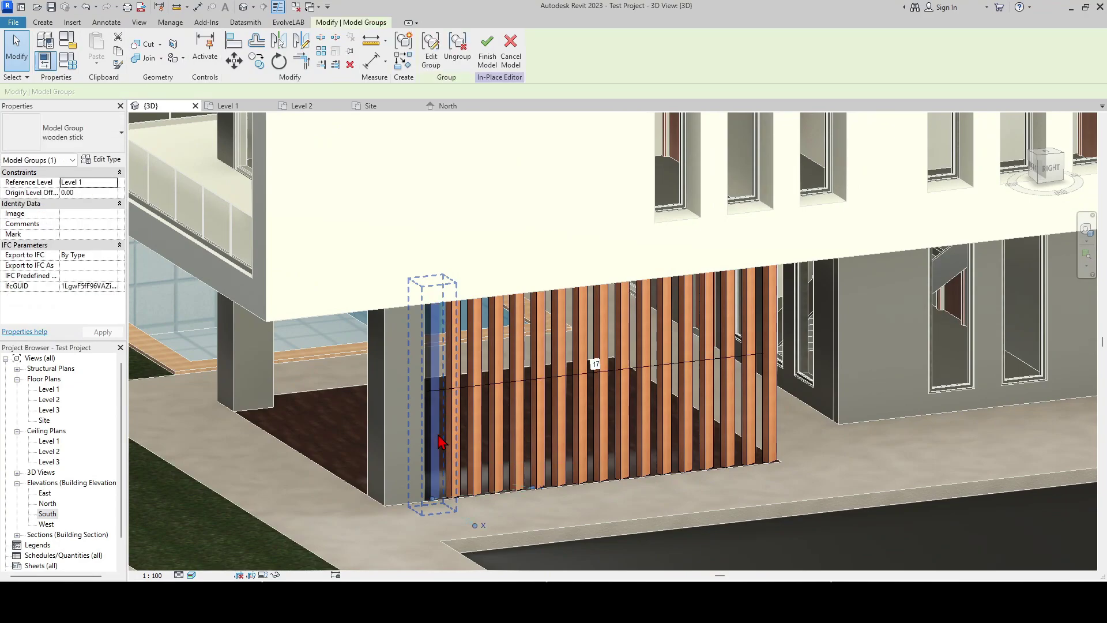
{"action": "left_click", "coordinate": [438, 58]}
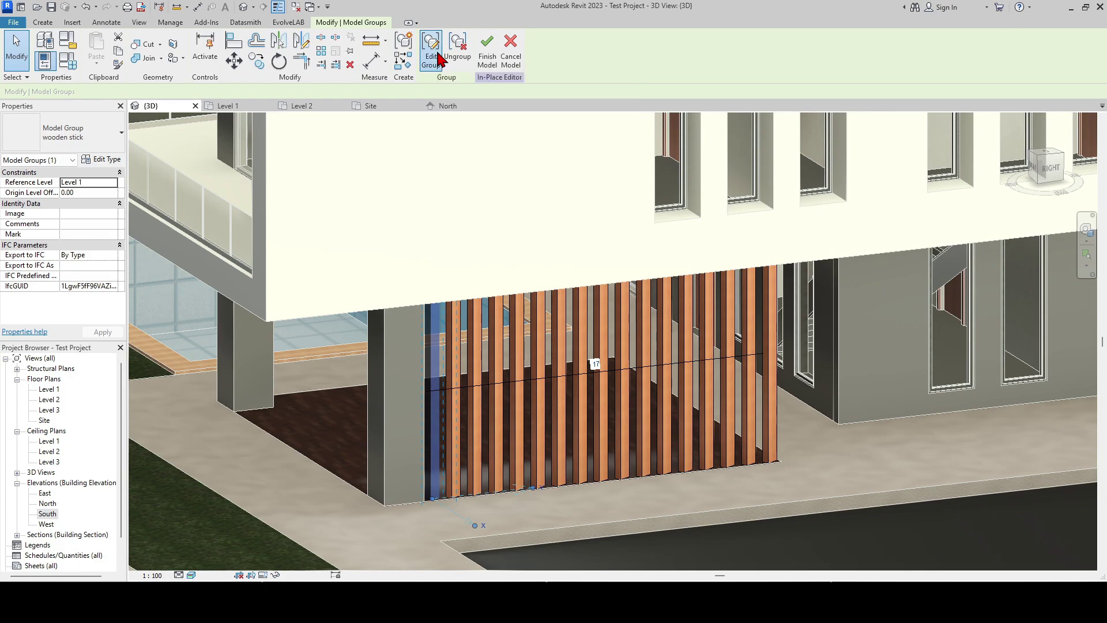
{"action": "left_click", "coordinate": [435, 294]}
{"action": "left_click_drag", "start_coordinate": [434, 288], "coordinate": [435, 371]}
{"action": "left_click", "coordinate": [562, 244]}
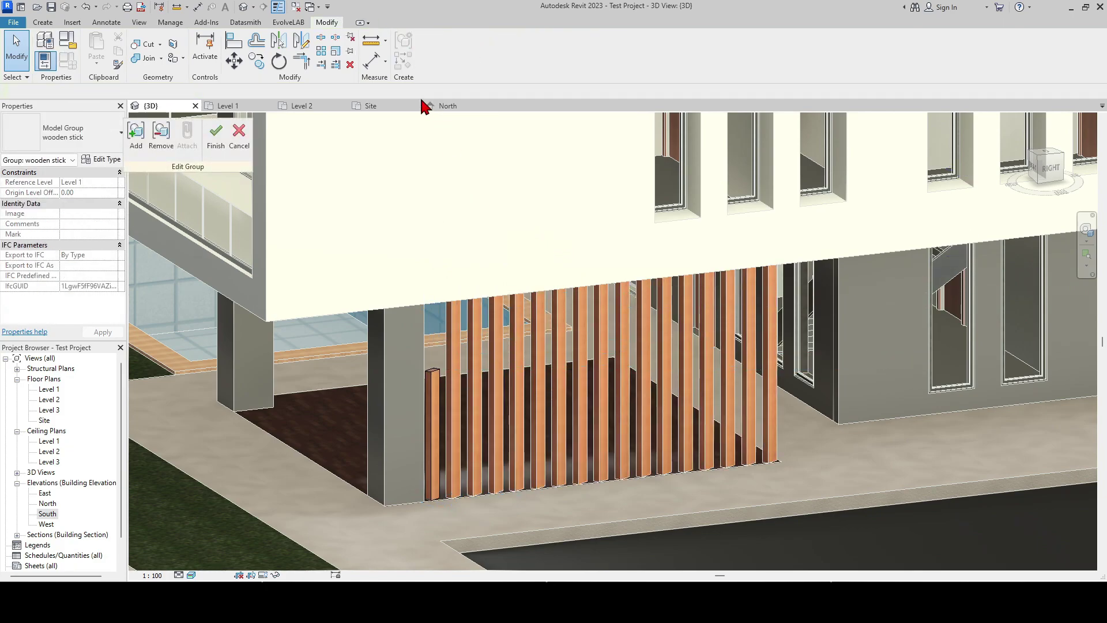
{"action": "left_click", "coordinate": [211, 142]}
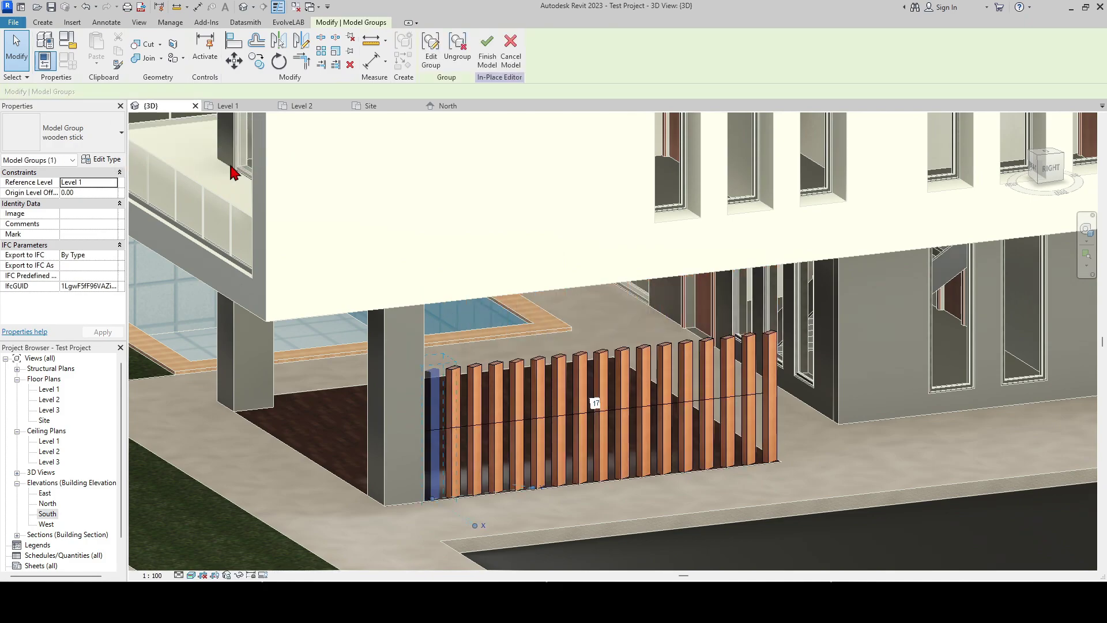
{"action": "left_click", "coordinate": [863, 500]}
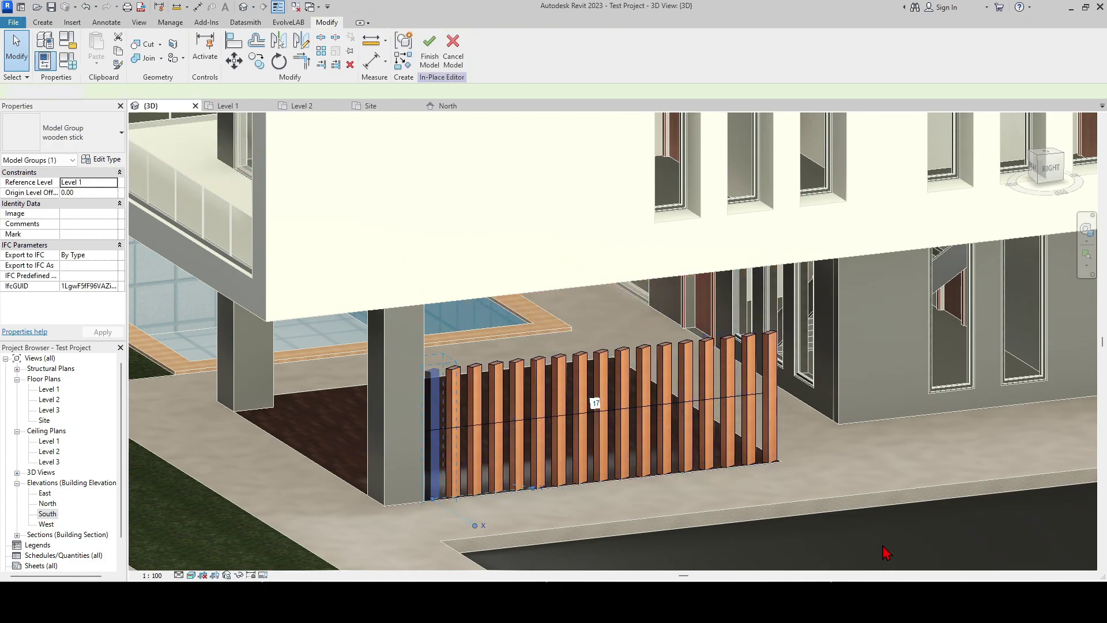
Step: Edit the slat group again, align the extrusion's top with the underside of the overhanging upper floor, and finish the group edit
{"action": "middle_click_drag", "start_coordinate": [790, 439], "coordinate": [394, 398], "text": "shift"}
{"action": "left_click", "coordinate": [419, 405]}
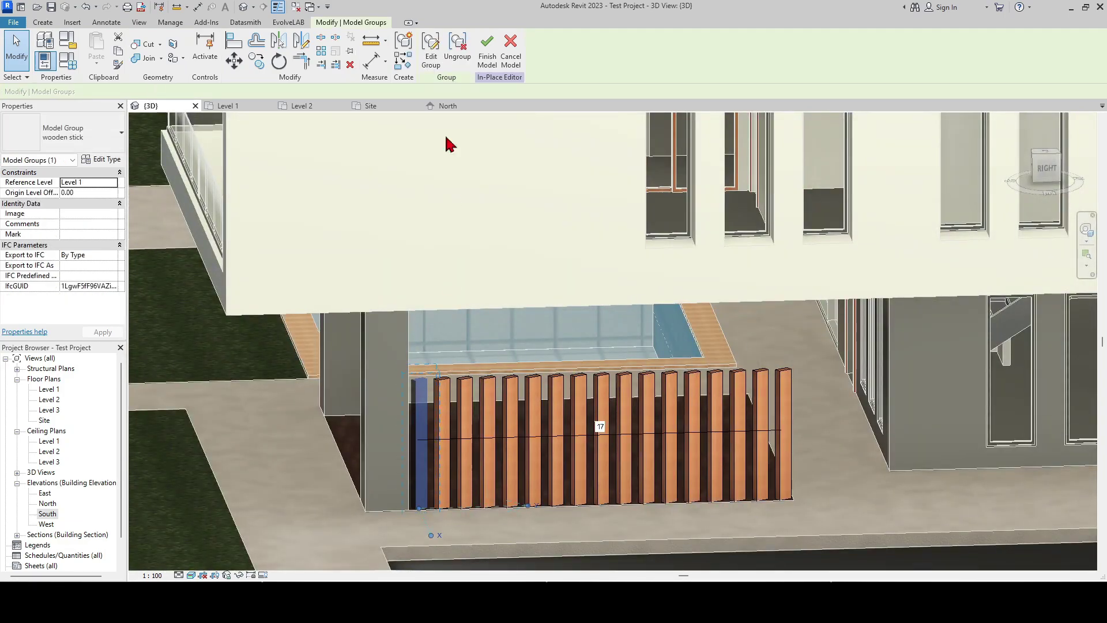
{"action": "left_click", "coordinate": [430, 57]}
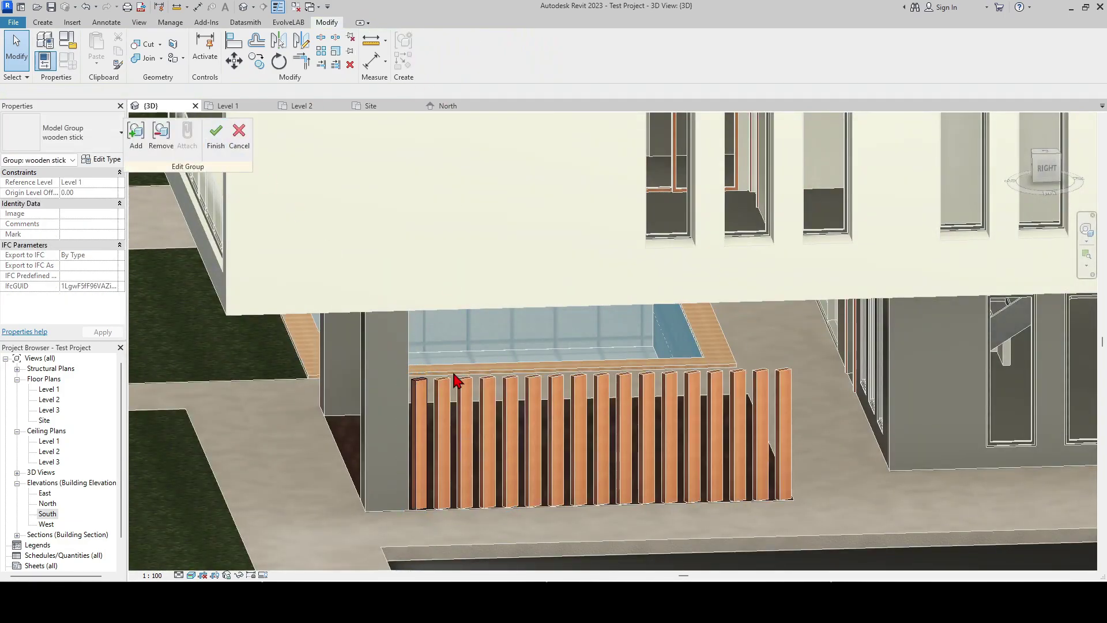
{"action": "key", "text": "a"}
{"action": "key", "text": "l"}
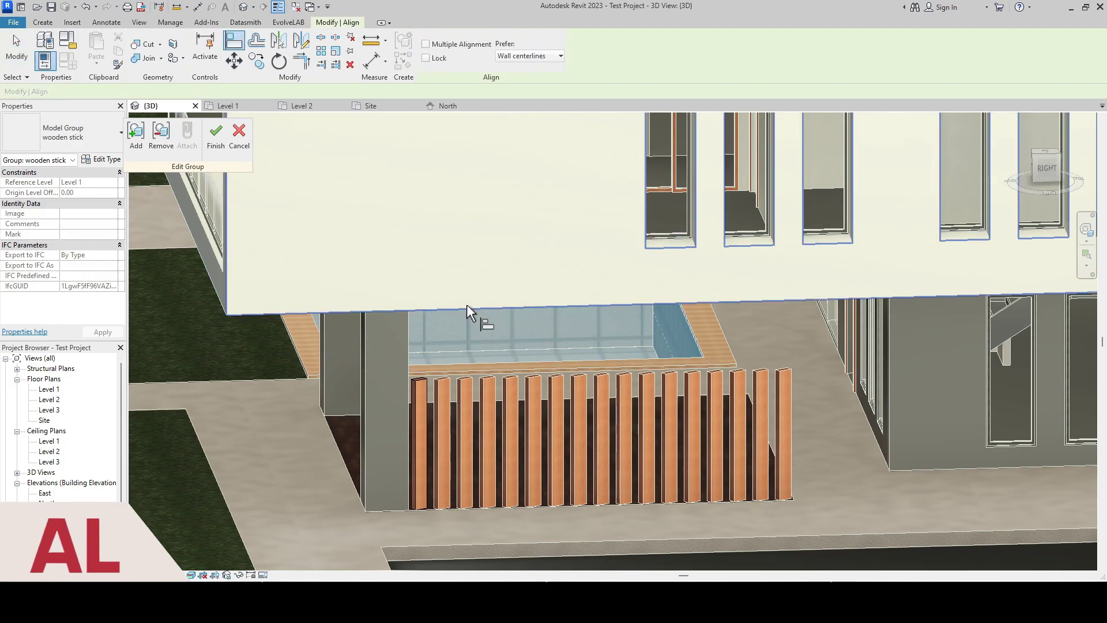
{"action": "key", "text": "Tab"}
{"action": "key", "text": "Tab"}
{"action": "key", "text": "Tab"}
{"action": "left_click", "coordinate": [259, 312]}
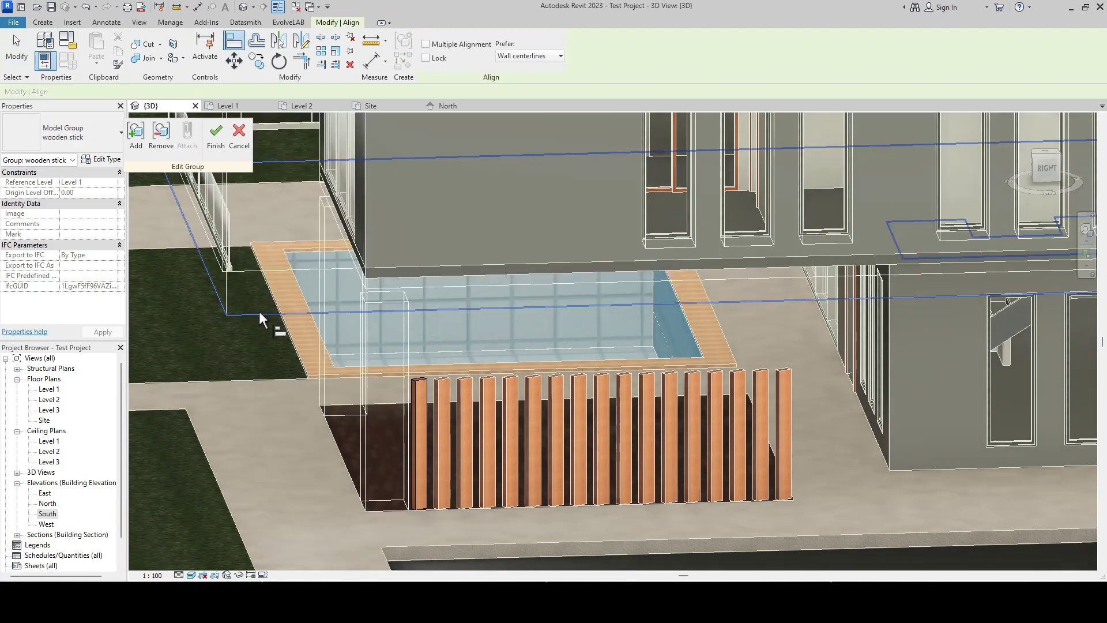
{"action": "left_click", "coordinate": [421, 386]}
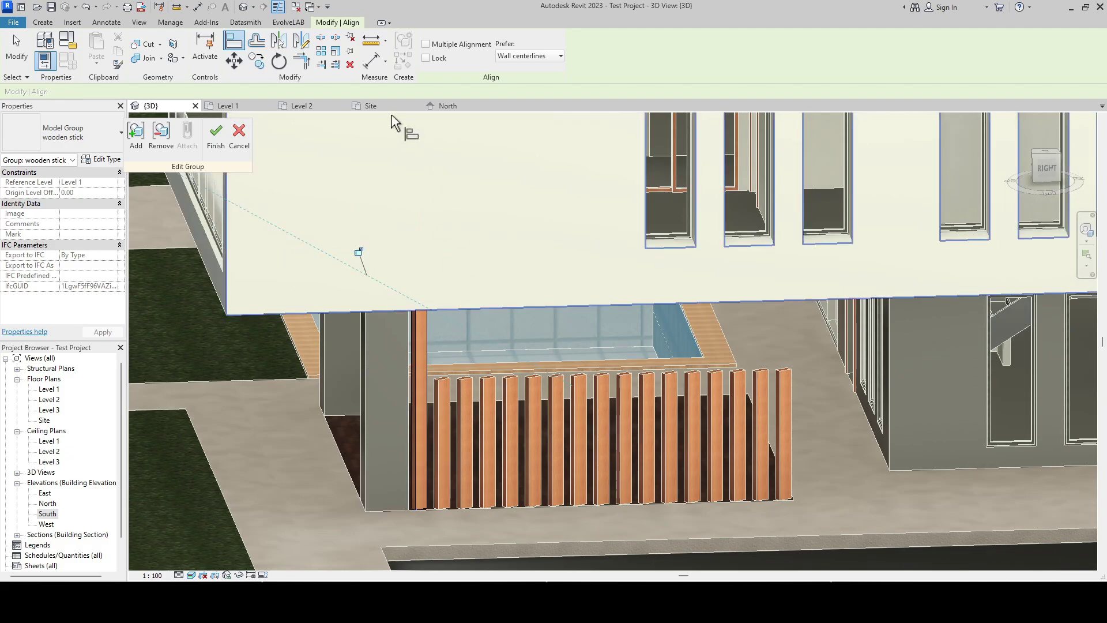
{"action": "left_click", "coordinate": [216, 138]}
Step: Finish the in-place slat model and view the whole house from the front in 3D
{"action": "double_click", "coordinate": [503, 211]}
{"action": "middle_click_drag", "start_coordinate": [502, 210], "coordinate": [755, 283], "text": "shift"}
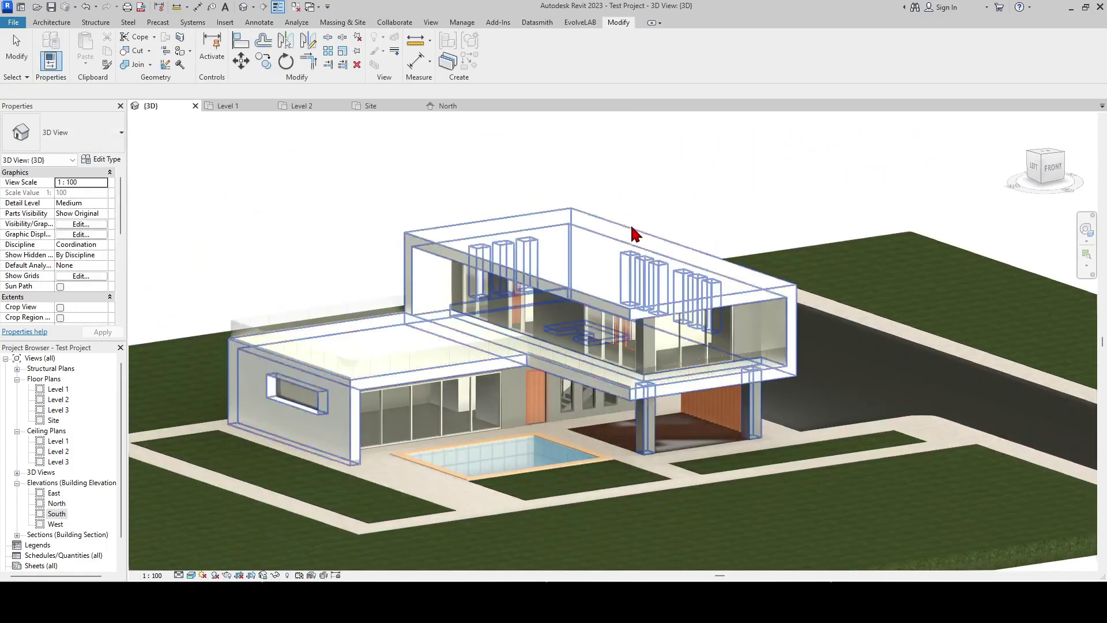
{"action": "scroll", "coordinate": [634, 225], "scroll_direction": "up", "scroll_amount": 4}
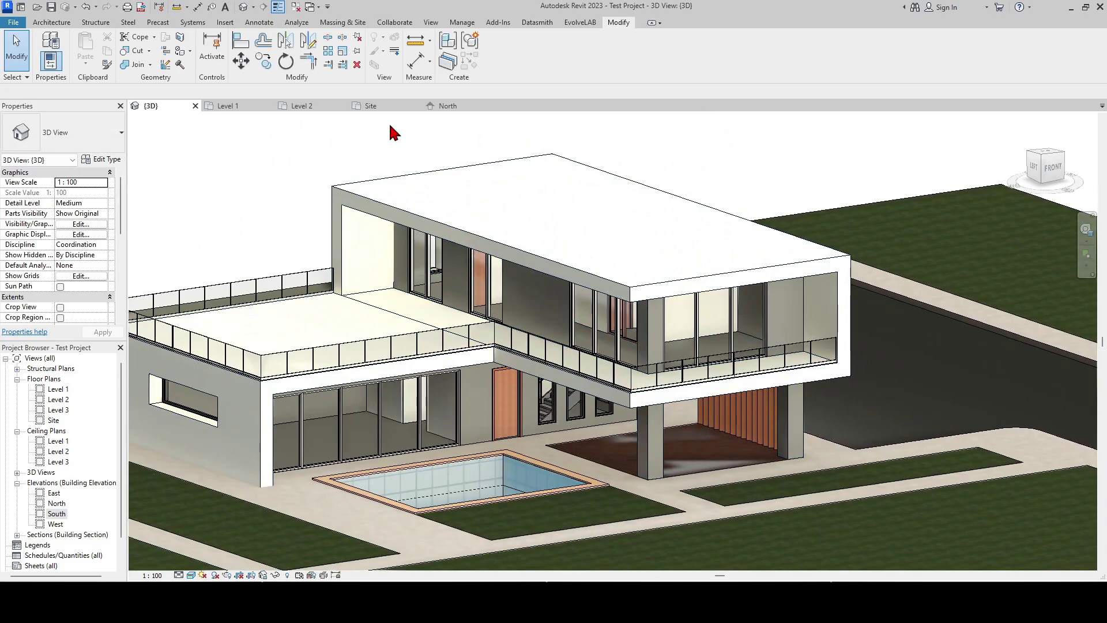
Step: Open the Level 1 floor plan and start placing a component with the house, pool and carport in view
{"action": "left_click", "coordinate": [229, 109]}
{"action": "scroll", "coordinate": [453, 328], "scroll_direction": "down", "scroll_amount": 3}
{"action": "scroll", "coordinate": [798, 344], "scroll_direction": "down", "scroll_amount": 4}
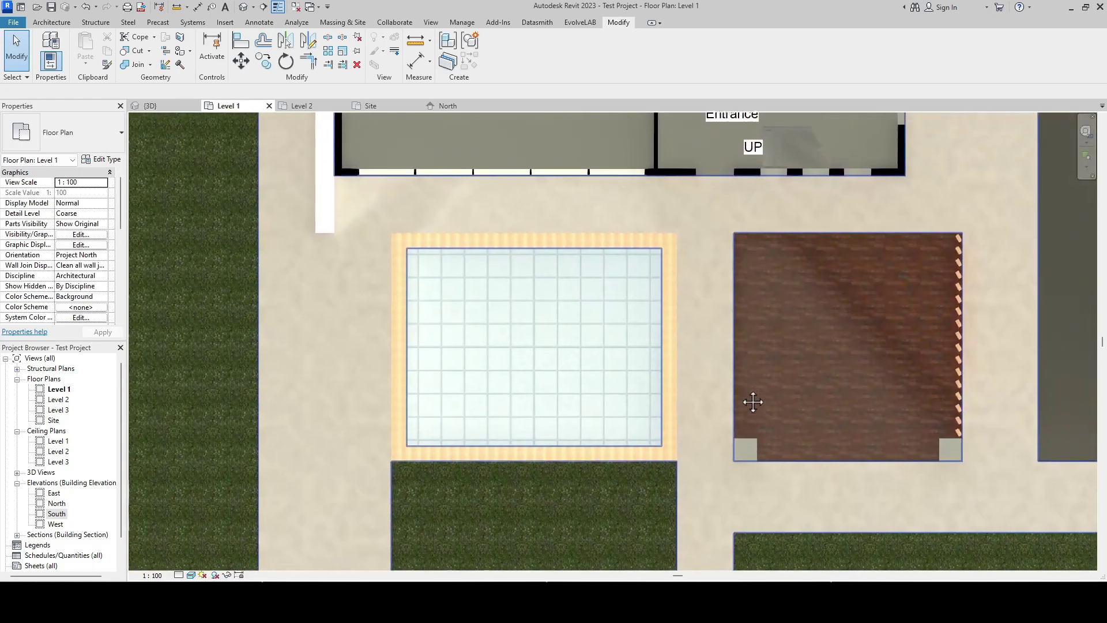
{"action": "scroll", "coordinate": [724, 444], "scroll_direction": "up", "scroll_amount": 3}
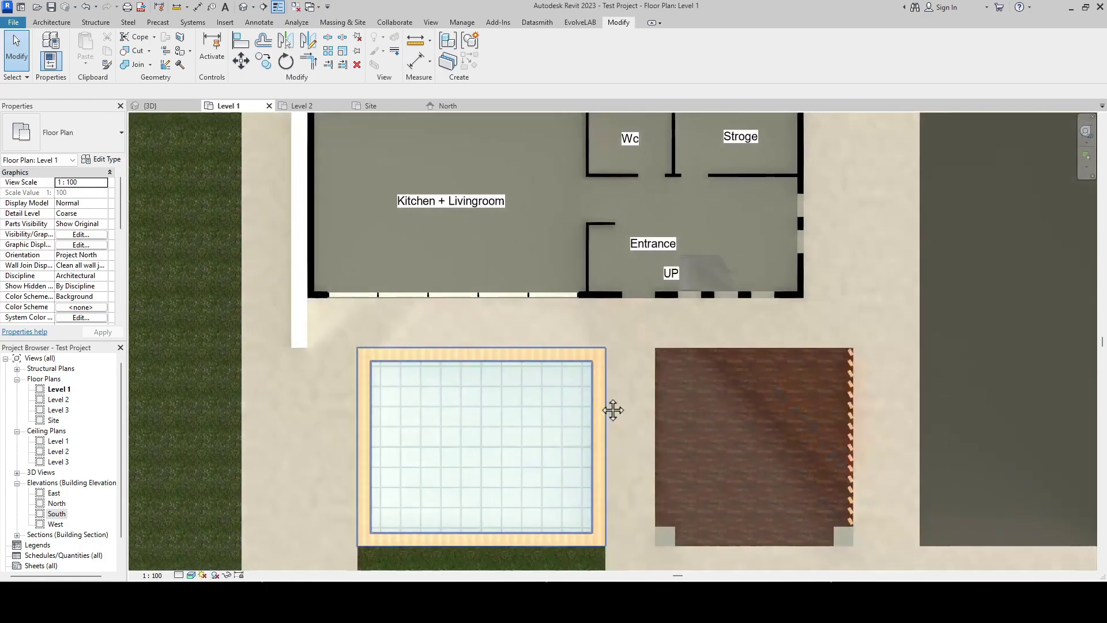
{"action": "scroll", "coordinate": [667, 430], "scroll_direction": "down", "scroll_amount": 2}
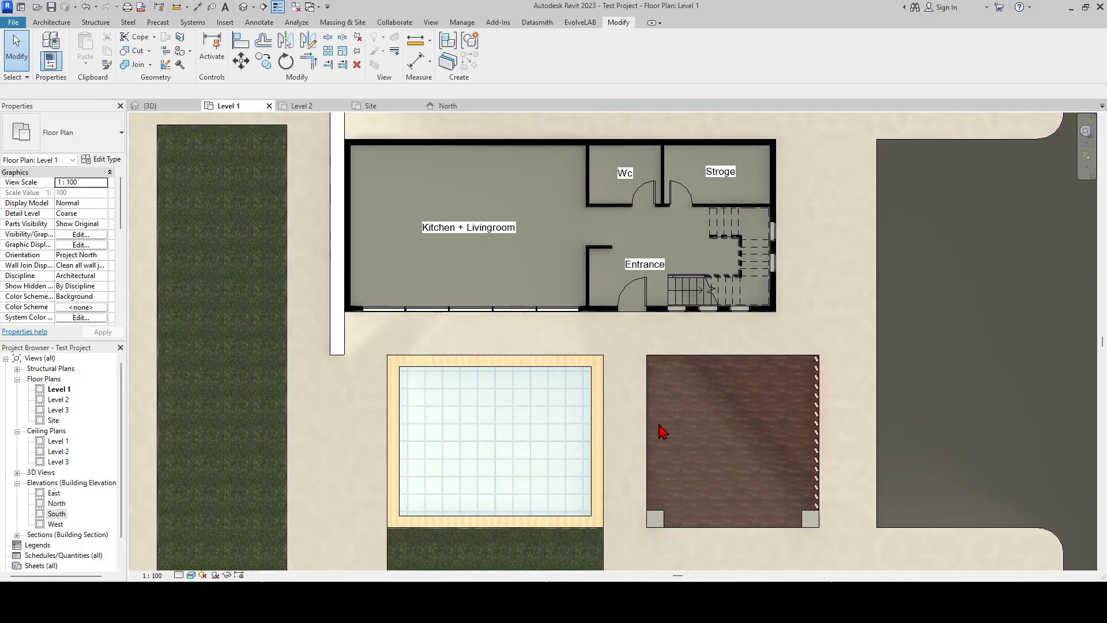
{"action": "key", "text": "c"}
{"action": "key", "text": "m"}
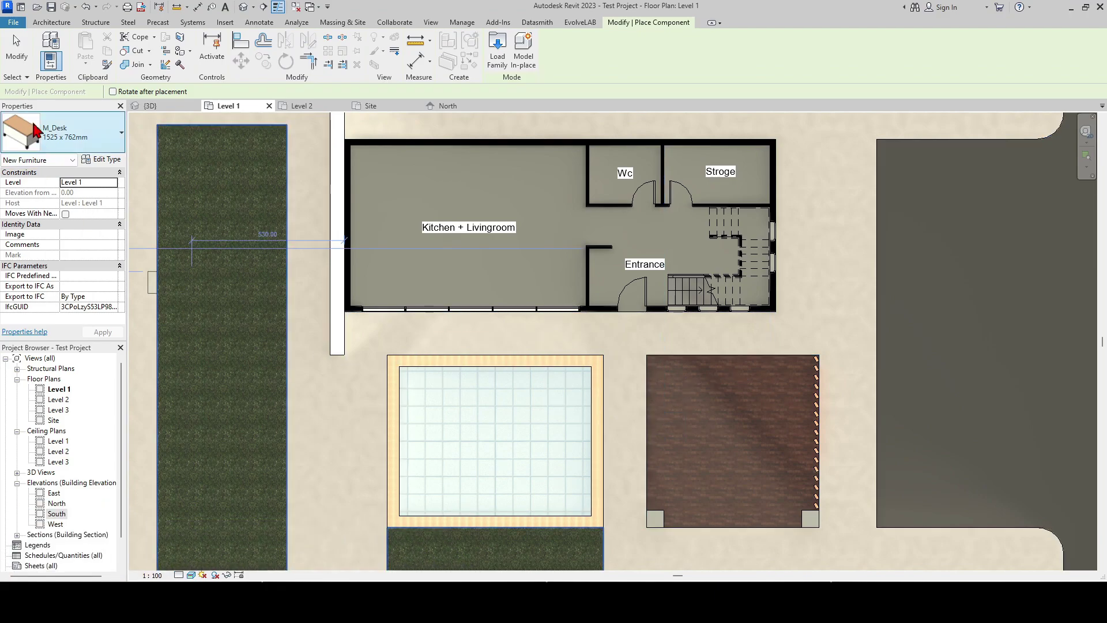
Step: Browse the component types already loaded in the project, including the deciduous trees
{"action": "left_click", "coordinate": [63, 133]}
{"action": "scroll", "coordinate": [88, 206], "scroll_direction": "down", "scroll_amount": 2}
{"action": "scroll", "coordinate": [84, 225], "scroll_direction": "down", "scroll_amount": 10}
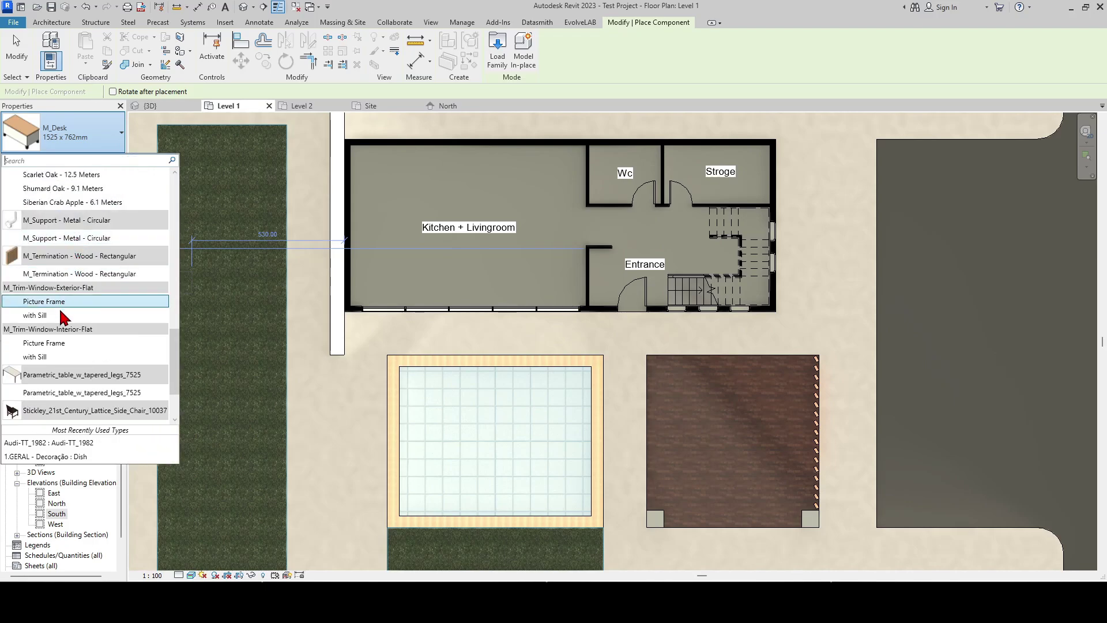
{"action": "scroll", "coordinate": [61, 332], "scroll_direction": "down", "scroll_amount": 3}
{"action": "scroll", "coordinate": [72, 230], "scroll_direction": "up", "scroll_amount": 15}
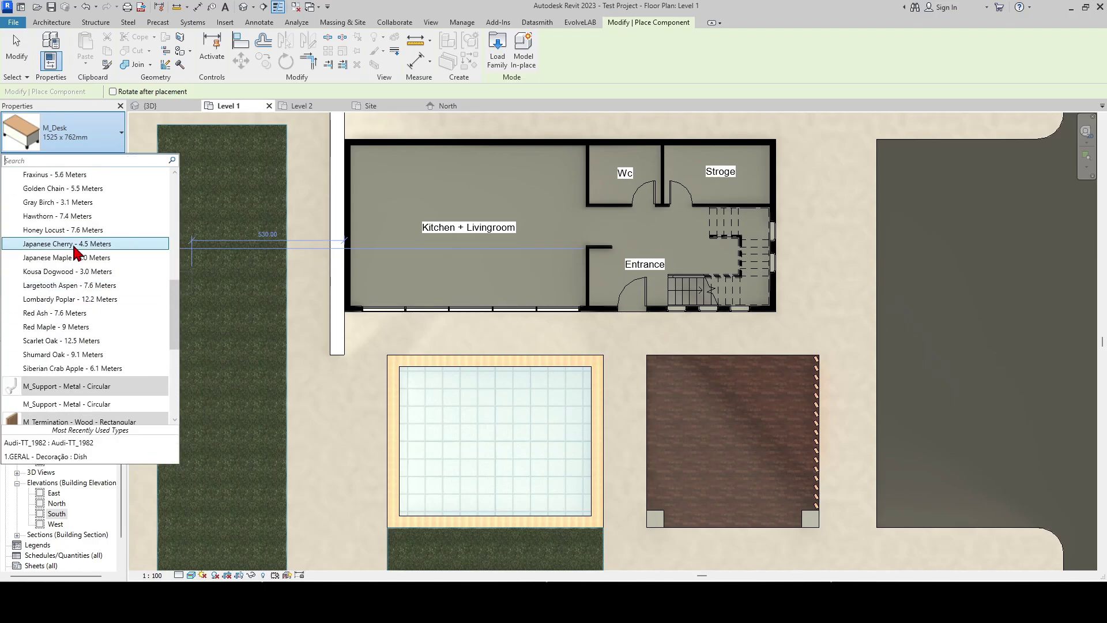
{"action": "mouse_move", "coordinate": [72, 229]}
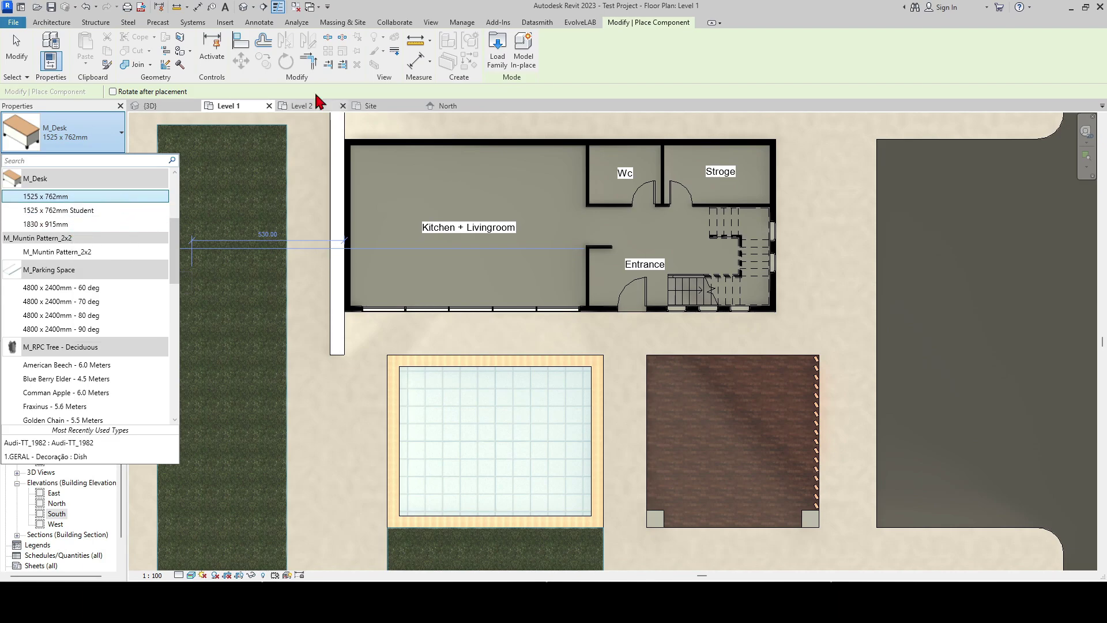
Step: Start loading a family and browse the English library's US folder to its Furniture subfolder
{"action": "left_click", "coordinate": [496, 51]}
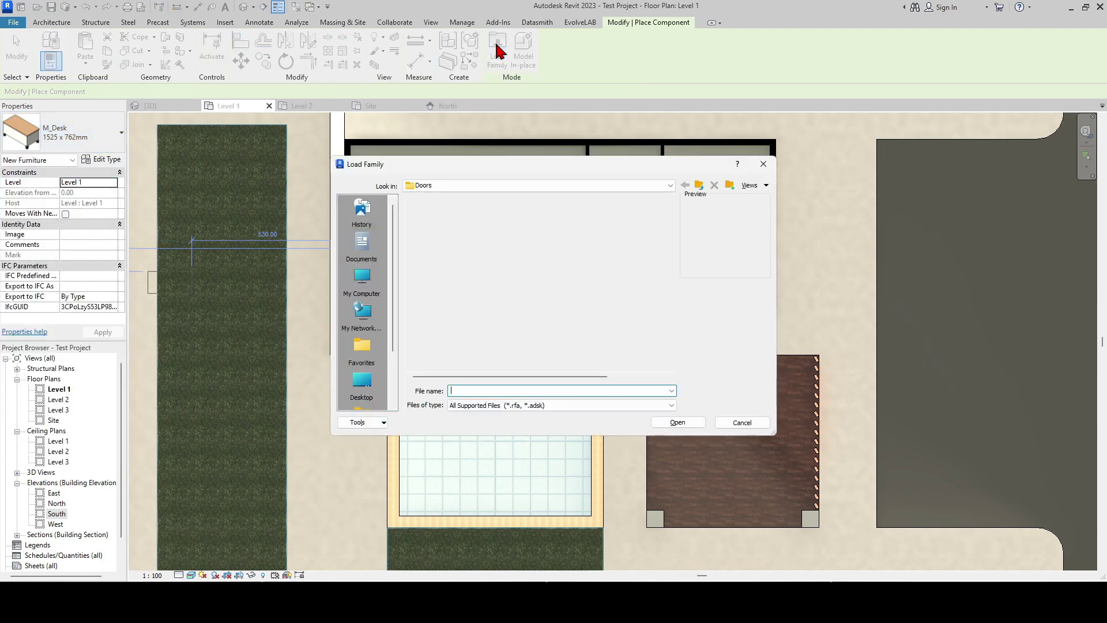
{"action": "left_click", "coordinate": [699, 185]}
{"action": "left_click", "coordinate": [701, 185]}
{"action": "left_click", "coordinate": [699, 185]}
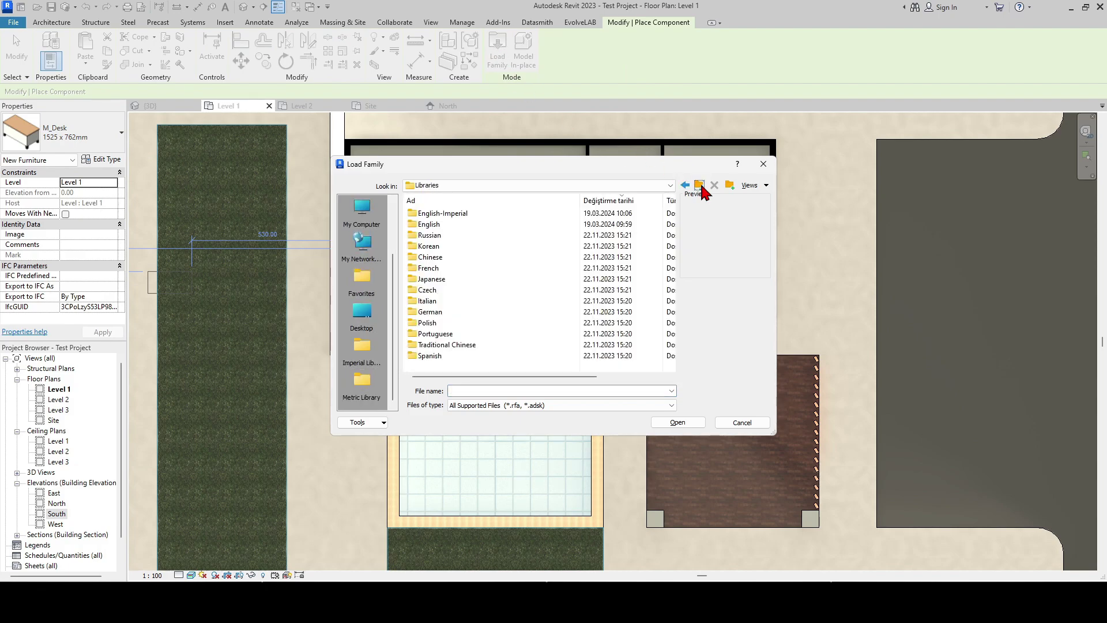
{"action": "double_click", "coordinate": [468, 229]}
{"action": "double_click", "coordinate": [460, 213]}
{"action": "scroll", "coordinate": [460, 217], "scroll_direction": "down", "scroll_amount": 3}
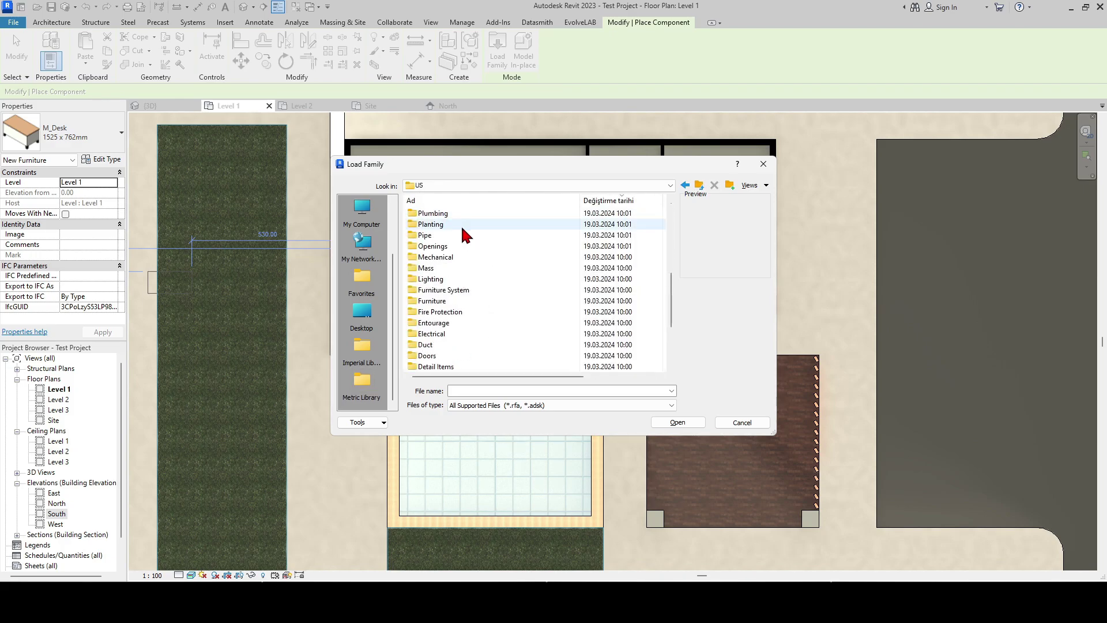
{"action": "left_click", "coordinate": [459, 289]}
{"action": "left_click", "coordinate": [458, 300]}
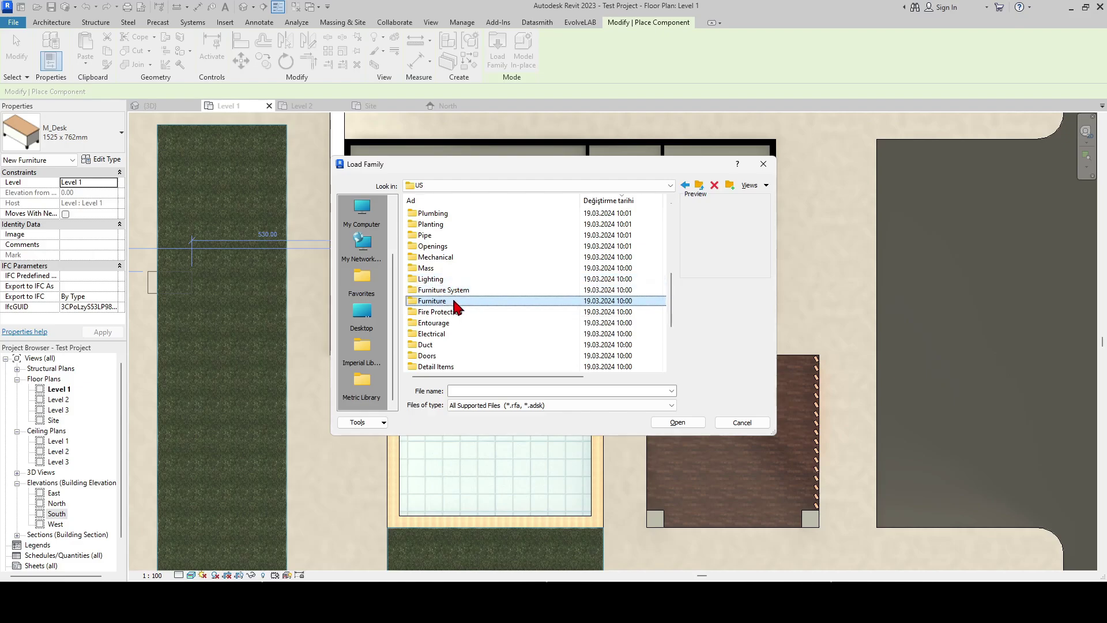
{"action": "double_click", "coordinate": [453, 302]}
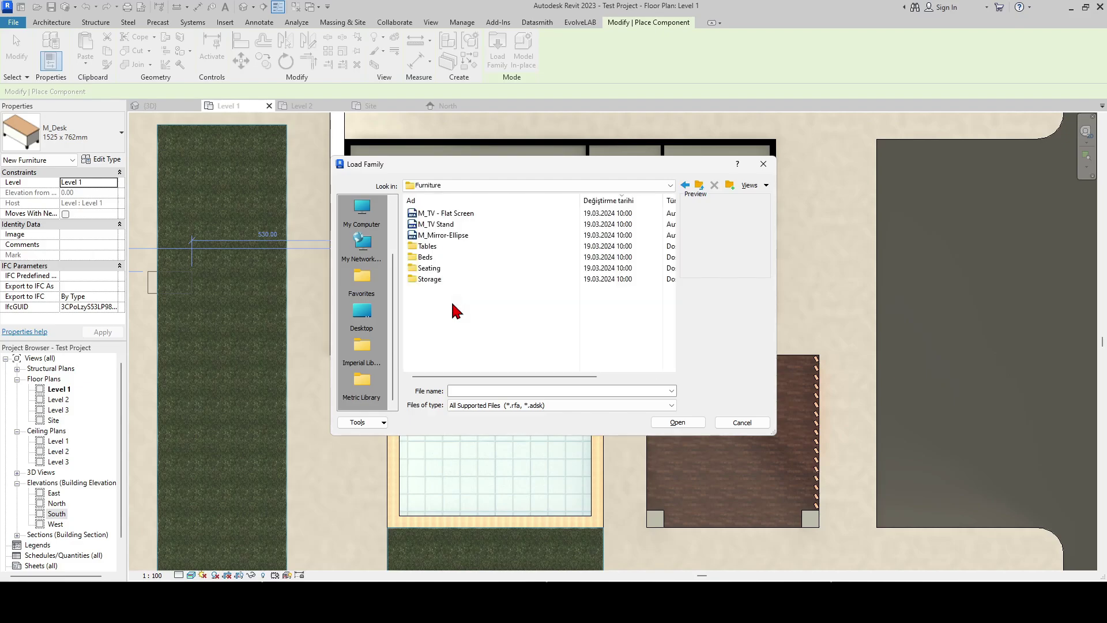
Step: Preview the flat-screen TV, TV stand and mirror families, and several tables in the Tables folder, including M_Table-Round
{"action": "left_click", "coordinate": [469, 214]}
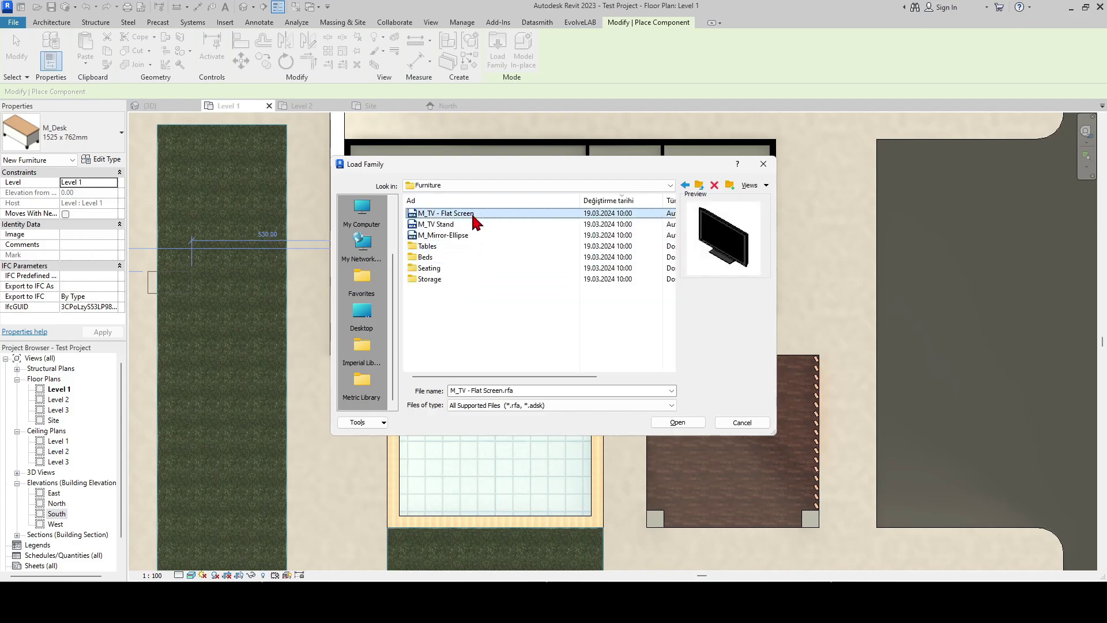
{"action": "left_click", "coordinate": [566, 225]}
{"action": "left_click", "coordinate": [484, 235]}
{"action": "double_click", "coordinate": [481, 247]}
{"action": "left_click", "coordinate": [452, 214]}
{"action": "left_click", "coordinate": [447, 246]}
{"action": "left_click", "coordinate": [444, 290]}
{"action": "left_click", "coordinate": [445, 324]}
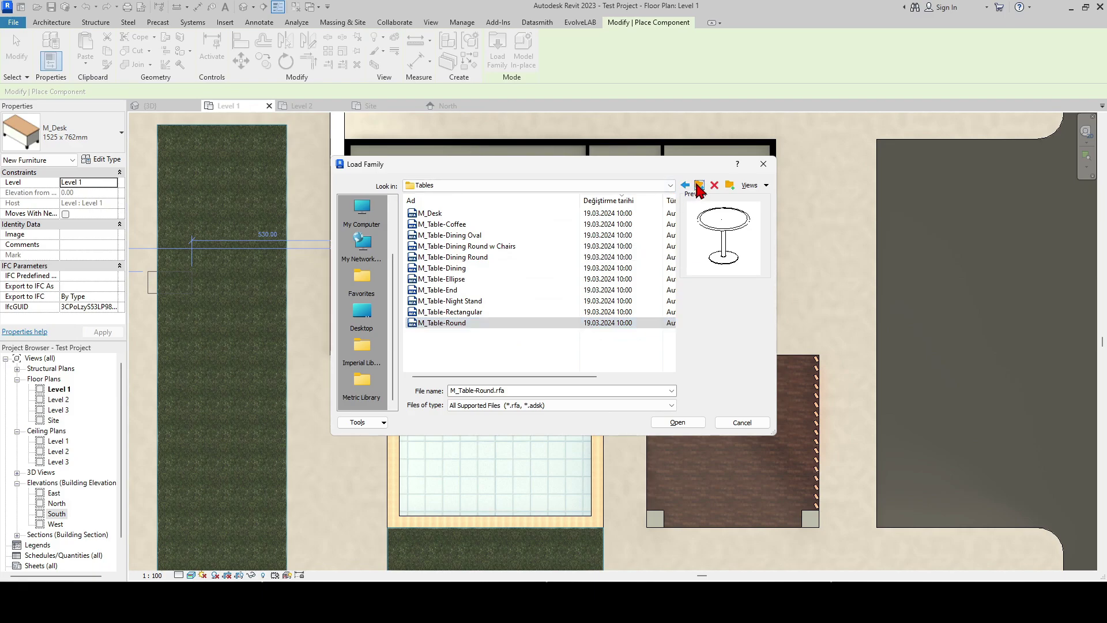
Step: Preview several families in the Seating folder, including M_Sofa, and return to the Furniture folder
{"action": "left_click", "coordinate": [699, 185]}
{"action": "double_click", "coordinate": [452, 268]}
{"action": "left_click", "coordinate": [454, 279]}
{"action": "left_click", "coordinate": [461, 312]}
{"action": "left_click", "coordinate": [465, 333]}
{"action": "left_click", "coordinate": [698, 184]}
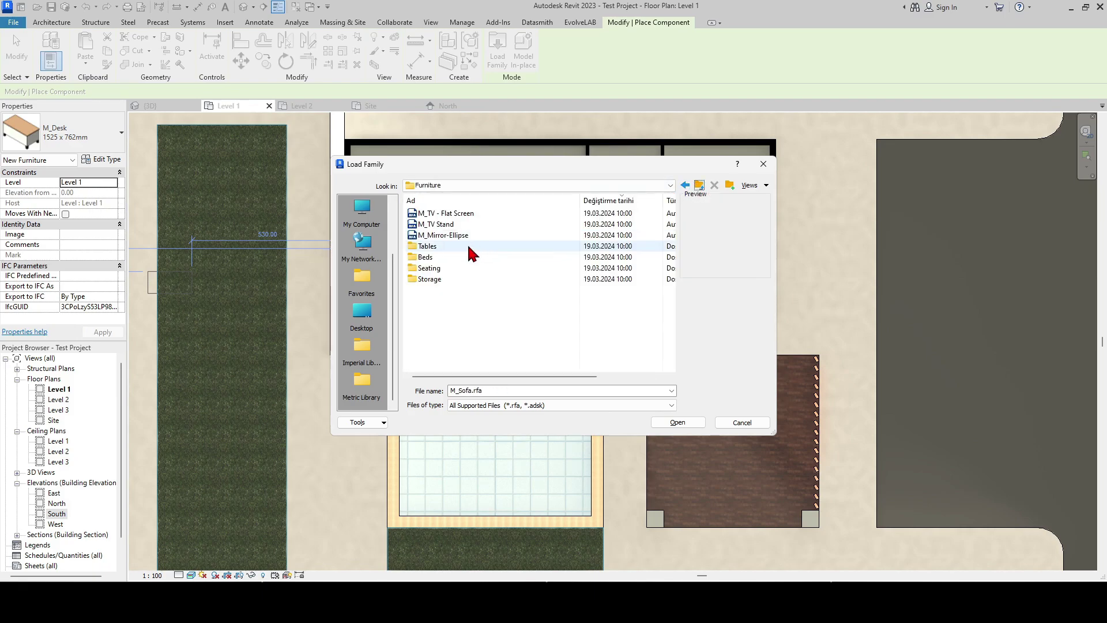
Step: Preview the shelving, file cabinet and entertainment center families in the Storage folder and leave the library without loading any
{"action": "double_click", "coordinate": [450, 277]}
{"action": "left_click", "coordinate": [462, 236]}
{"action": "left_click", "coordinate": [466, 214]}
{"action": "left_click", "coordinate": [475, 258]}
{"action": "left_click", "coordinate": [480, 290]}
{"action": "left_click", "coordinate": [482, 235]}
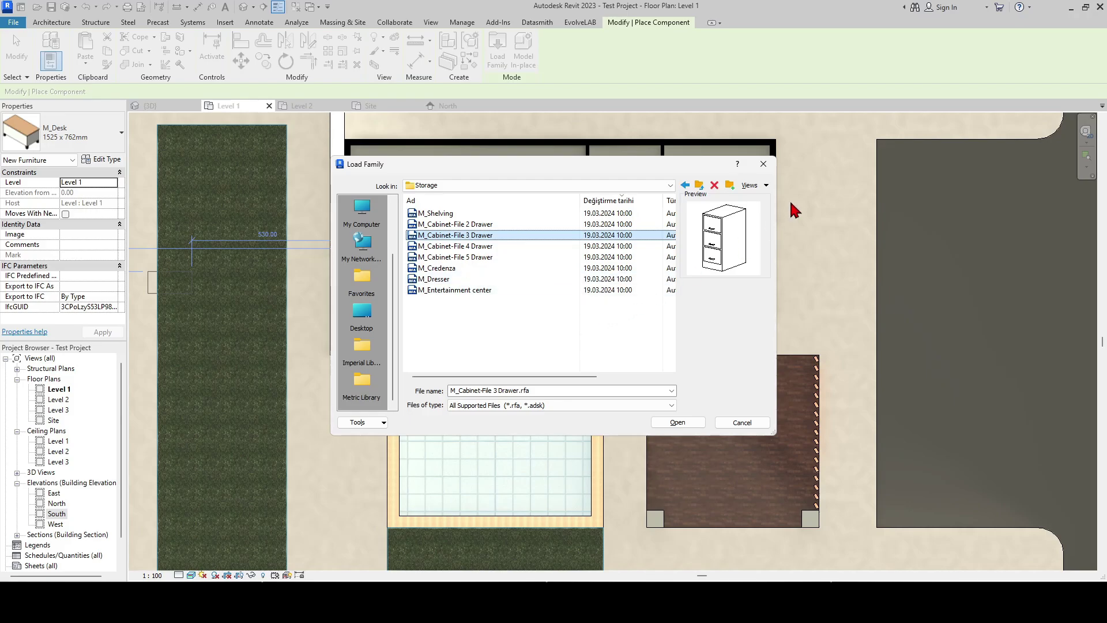
{"action": "left_click", "coordinate": [762, 165]}
Step: Choose the CADEIRA DE PSCINA 2134mm pool lounge chair as the component type for placement
{"action": "left_click", "coordinate": [69, 132]}
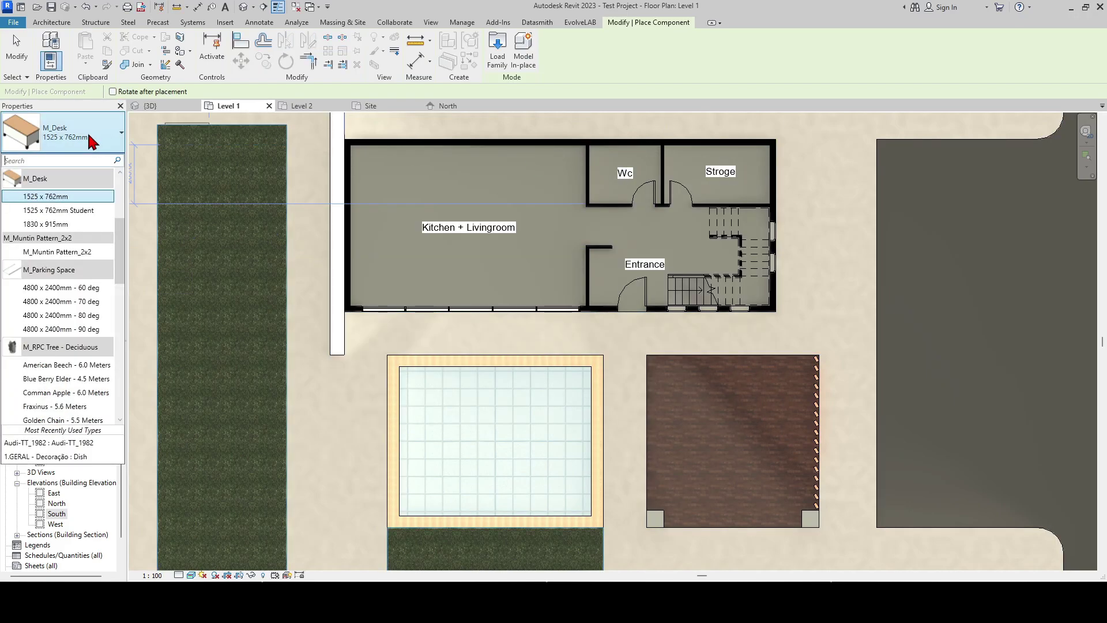
{"action": "scroll", "coordinate": [67, 257], "scroll_direction": "down", "scroll_amount": 5}
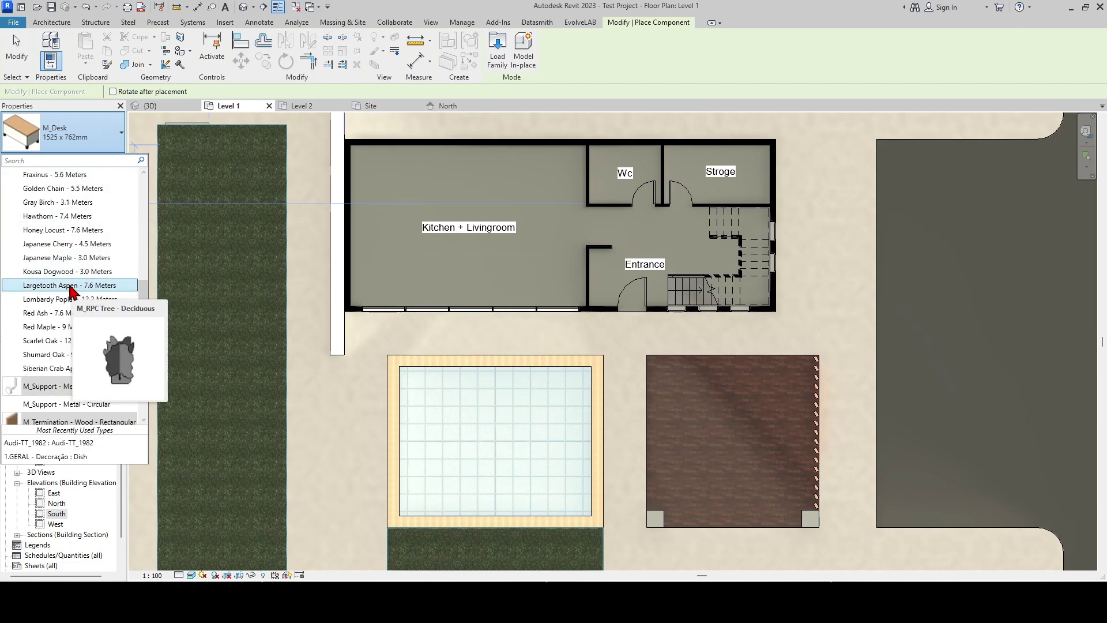
{"action": "scroll", "coordinate": [77, 282], "scroll_direction": "down", "scroll_amount": 3}
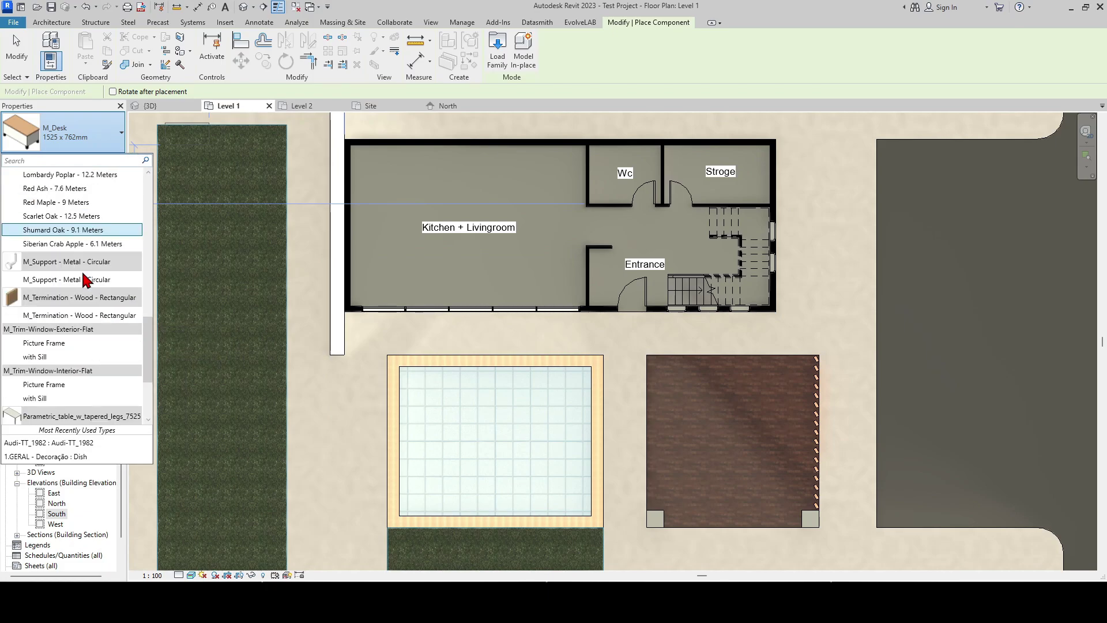
{"action": "scroll", "coordinate": [89, 300], "scroll_direction": "down", "scroll_amount": 3}
{"action": "scroll", "coordinate": [103, 408], "scroll_direction": "down", "scroll_amount": 1}
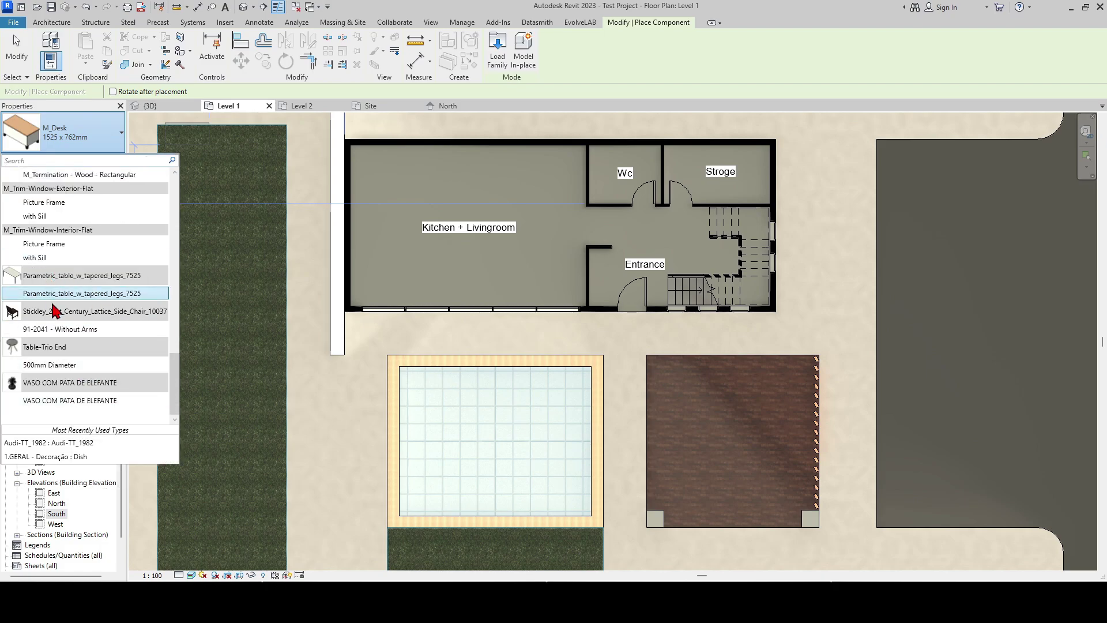
{"action": "scroll", "coordinate": [115, 346], "scroll_direction": "up", "scroll_amount": 3}
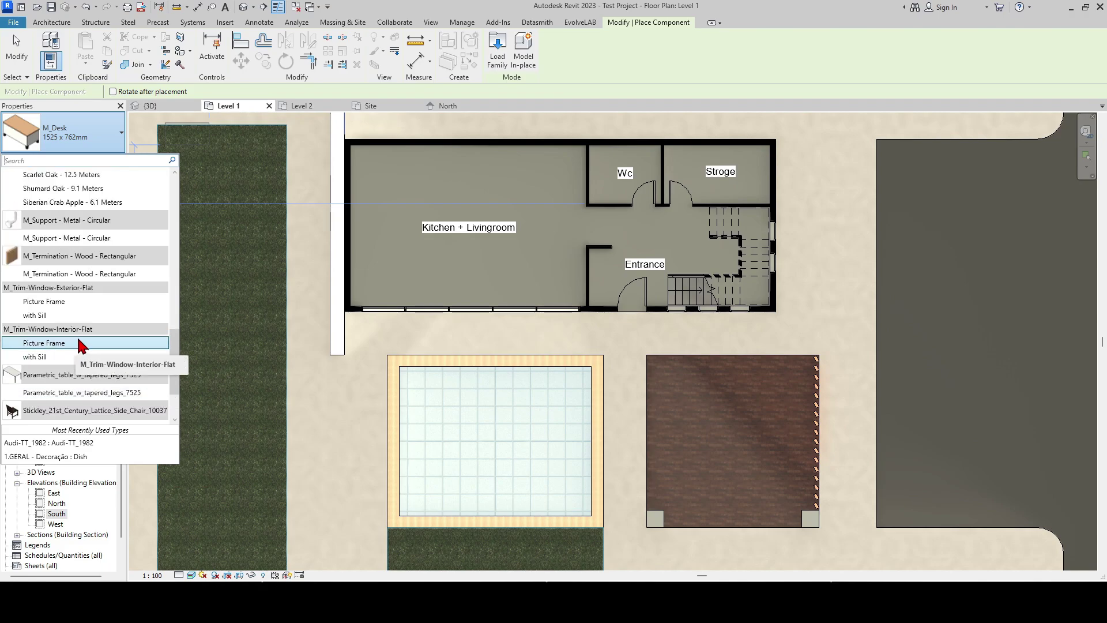
{"action": "scroll", "coordinate": [98, 352], "scroll_direction": "down", "scroll_amount": 3}
{"action": "scroll", "coordinate": [86, 346], "scroll_direction": "up", "scroll_amount": 10}
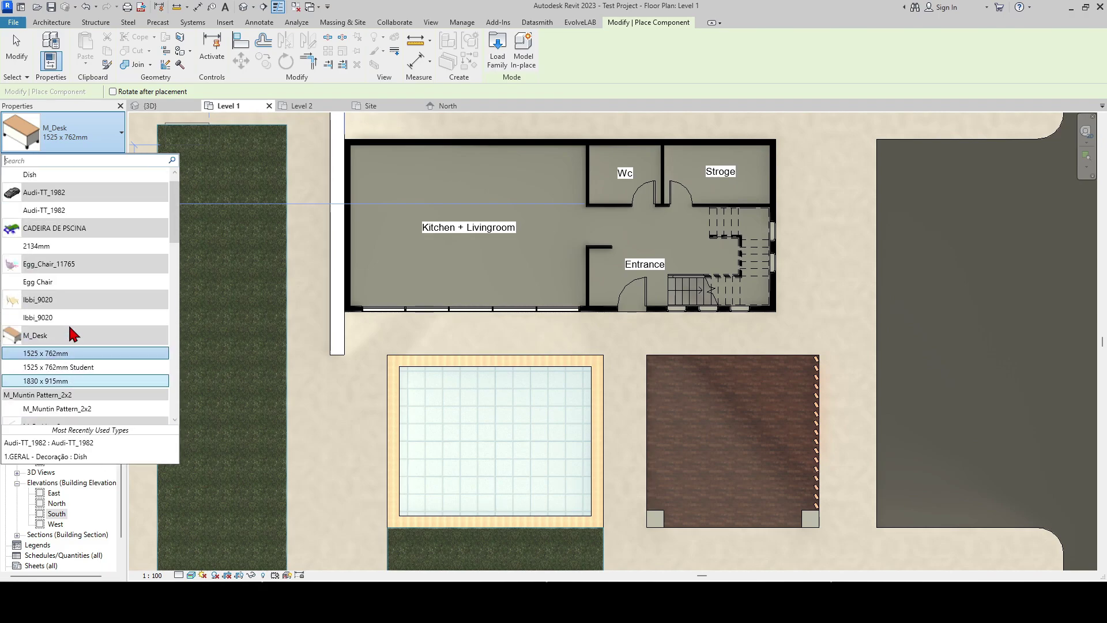
{"action": "left_click", "coordinate": [63, 246]}
Step: Rotate the pool lounge chair and position it over the lawn beside the pool, near the lawn's corner
{"action": "scroll", "coordinate": [502, 487], "scroll_direction": "up", "scroll_amount": 2}
{"action": "middle_click_drag", "start_coordinate": [501, 487], "coordinate": [511, 316]}
{"action": "scroll", "coordinate": [467, 453], "scroll_direction": "up", "scroll_amount": 1}
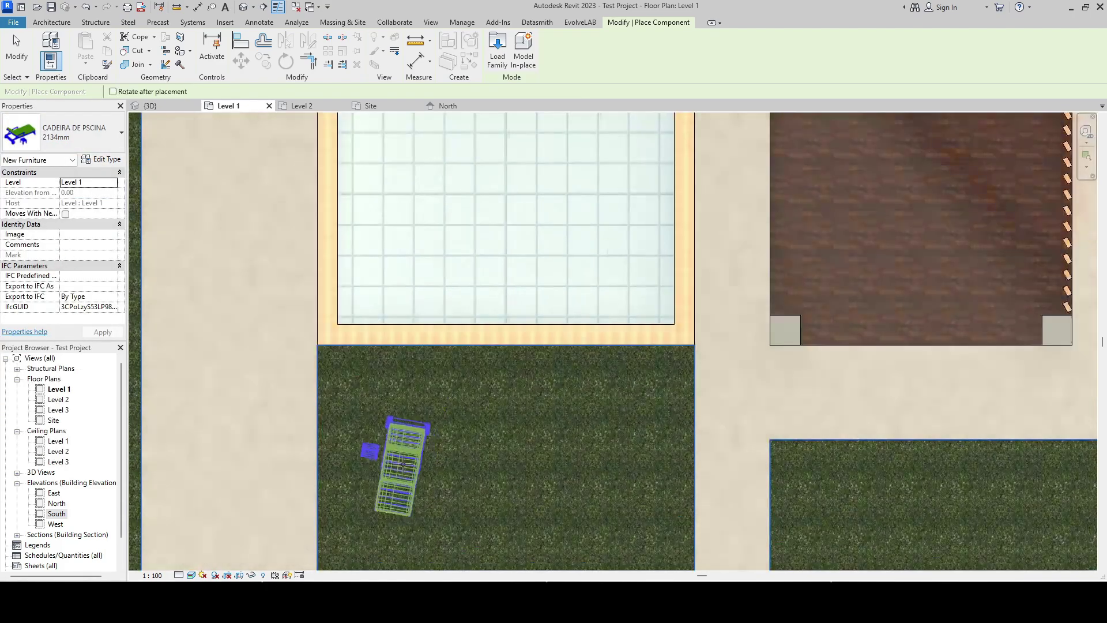
{"action": "key", "text": "space"}
{"action": "key", "text": "space"}
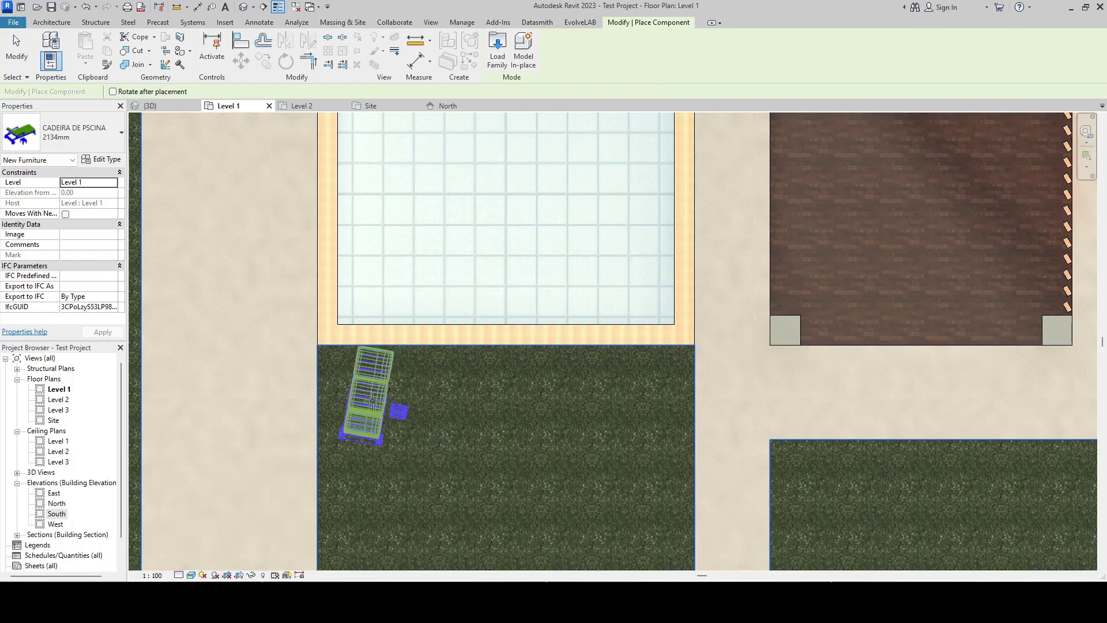
{"action": "key", "text": "space"}
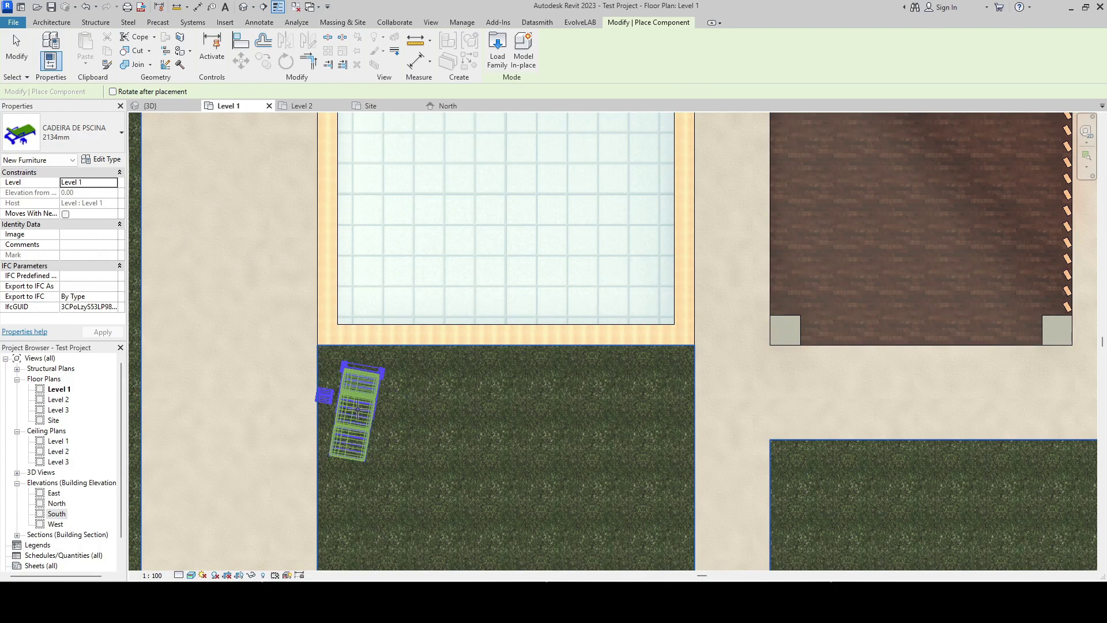
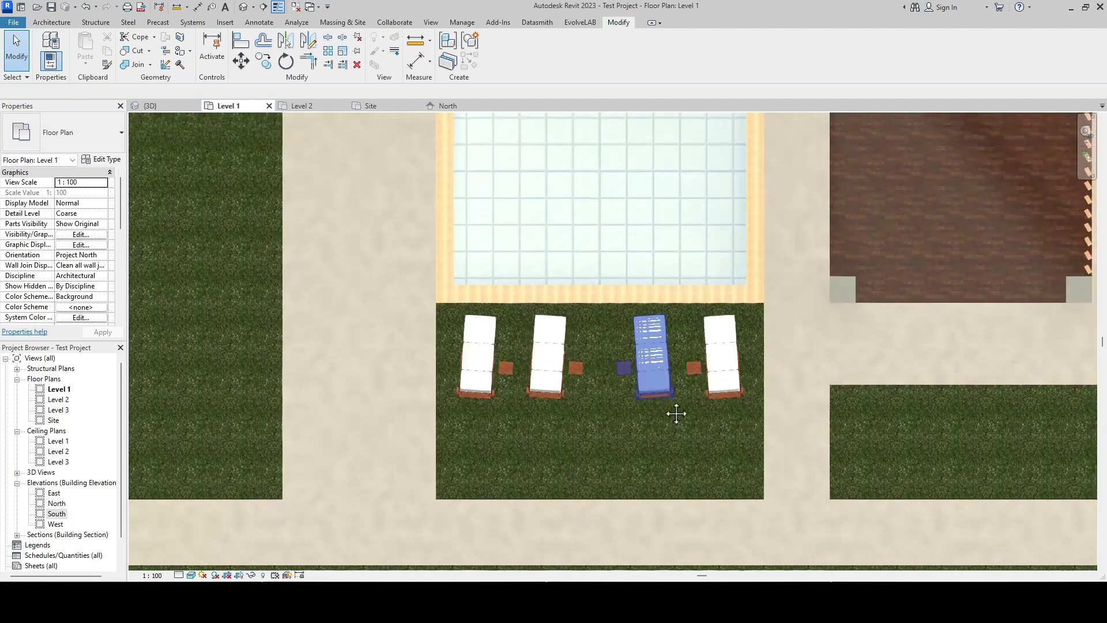
Step: Examine the four pool lounge chairs on the lawn beside the pool in the 3D view from several angles
{"action": "scroll", "coordinate": [675, 410], "scroll_direction": "down", "scroll_amount": 1}
{"action": "left_click", "coordinate": [173, 106]}
{"action": "middle_click_drag", "start_coordinate": [583, 398], "coordinate": [603, 317], "text": "shift"}
{"action": "scroll", "coordinate": [807, 357], "scroll_direction": "up", "scroll_amount": 1}
{"action": "scroll", "coordinate": [922, 410], "scroll_direction": "up", "scroll_amount": 1}
{"action": "scroll", "coordinate": [928, 413], "scroll_direction": "down", "scroll_amount": 1}
{"action": "middle_click_drag", "start_coordinate": [928, 413], "coordinate": [899, 421], "text": "shift"}
{"action": "scroll", "coordinate": [780, 379], "scroll_direction": "down", "scroll_amount": 1}
{"action": "middle_click_drag", "start_coordinate": [781, 378], "coordinate": [839, 403], "text": "shift"}
{"action": "scroll", "coordinate": [795, 399], "scroll_direction": "down", "scroll_amount": 2}
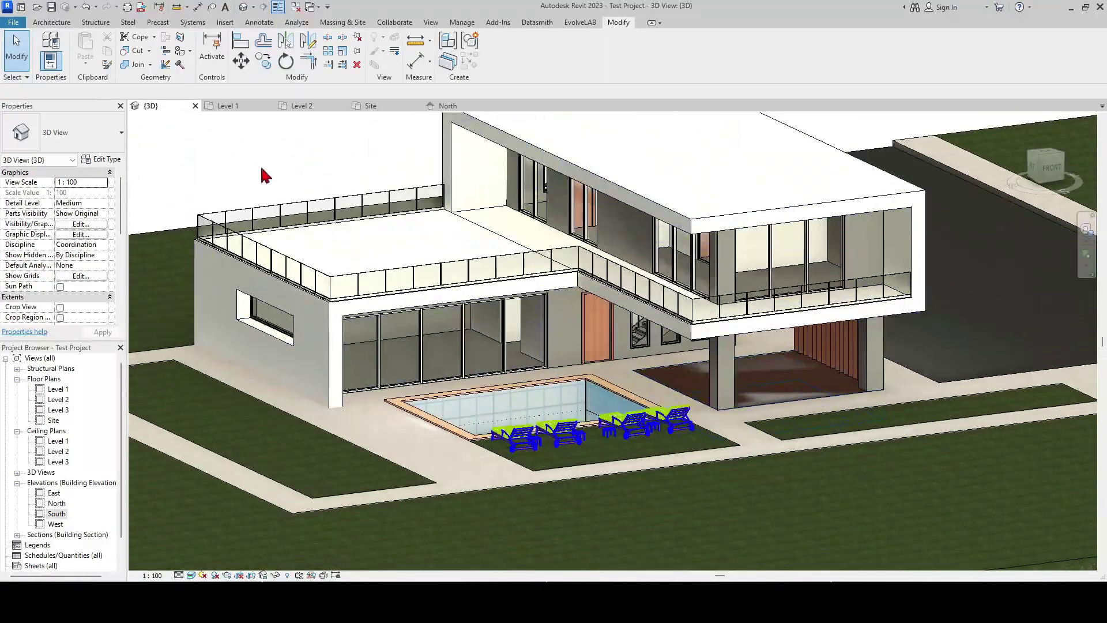
Step: In the Level 1 plan, place a Stickley_21st_Century_Lattice_Side_Chair_10037, type 91-2041 - Without Arms, on the dark wood carport floor
{"action": "left_click", "coordinate": [228, 106]}
{"action": "scroll", "coordinate": [672, 360], "scroll_direction": "down", "scroll_amount": 2}
{"action": "scroll", "coordinate": [688, 347], "scroll_direction": "up", "scroll_amount": 3}
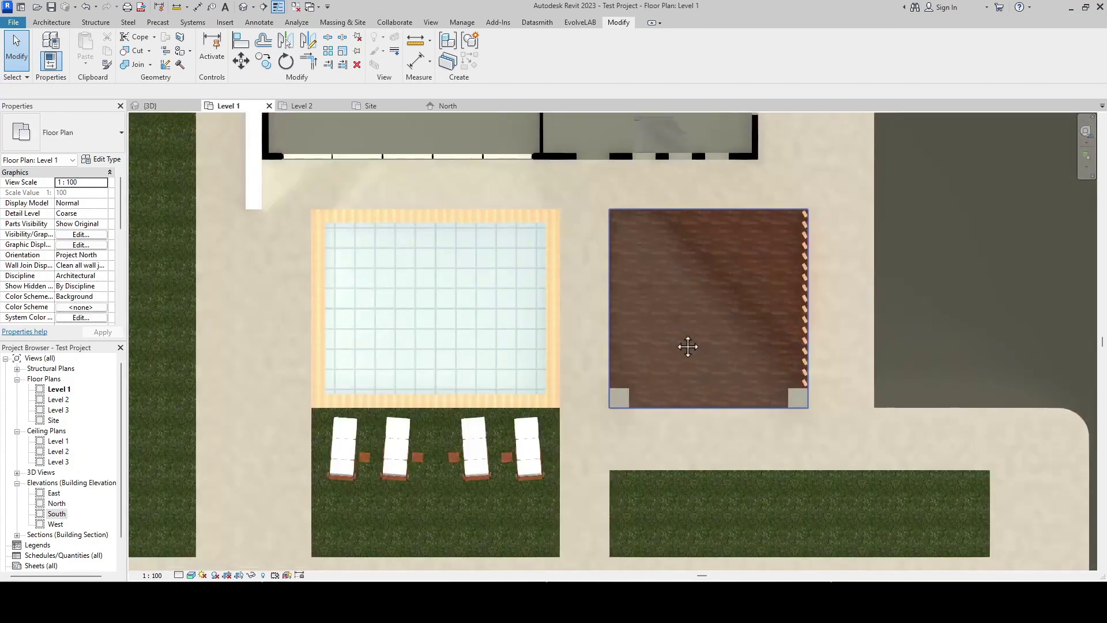
{"action": "scroll", "coordinate": [674, 349], "scroll_direction": "up", "scroll_amount": 2}
{"action": "middle_click_drag", "start_coordinate": [688, 346], "coordinate": [570, 369]}
{"action": "scroll", "coordinate": [673, 347], "scroll_direction": "down", "scroll_amount": 1}
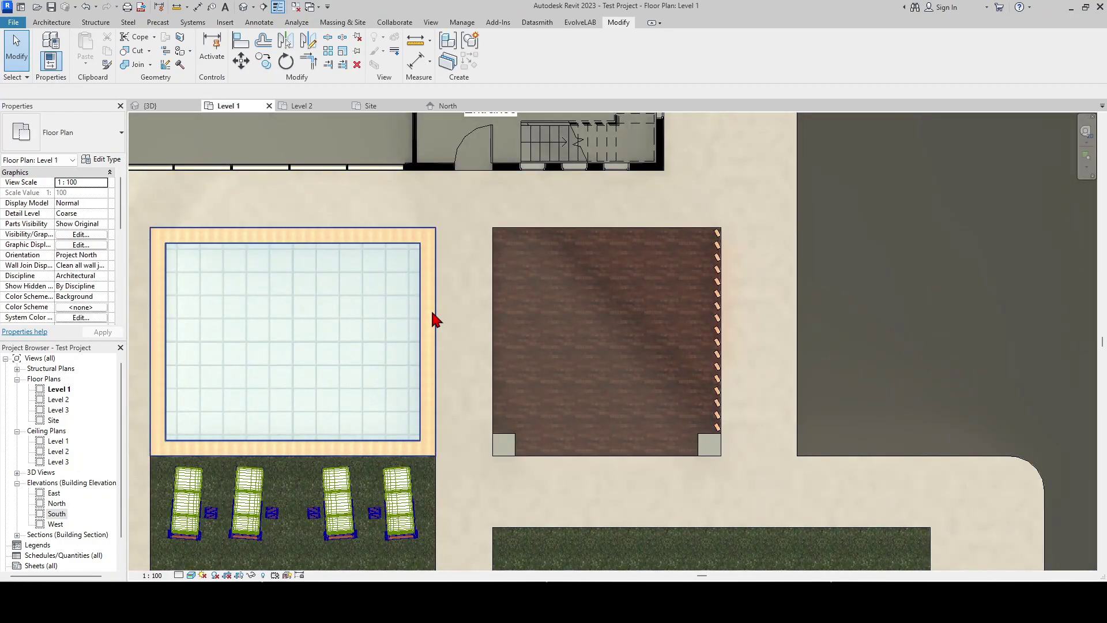
{"action": "key", "text": "c"}
{"action": "key", "text": "m"}
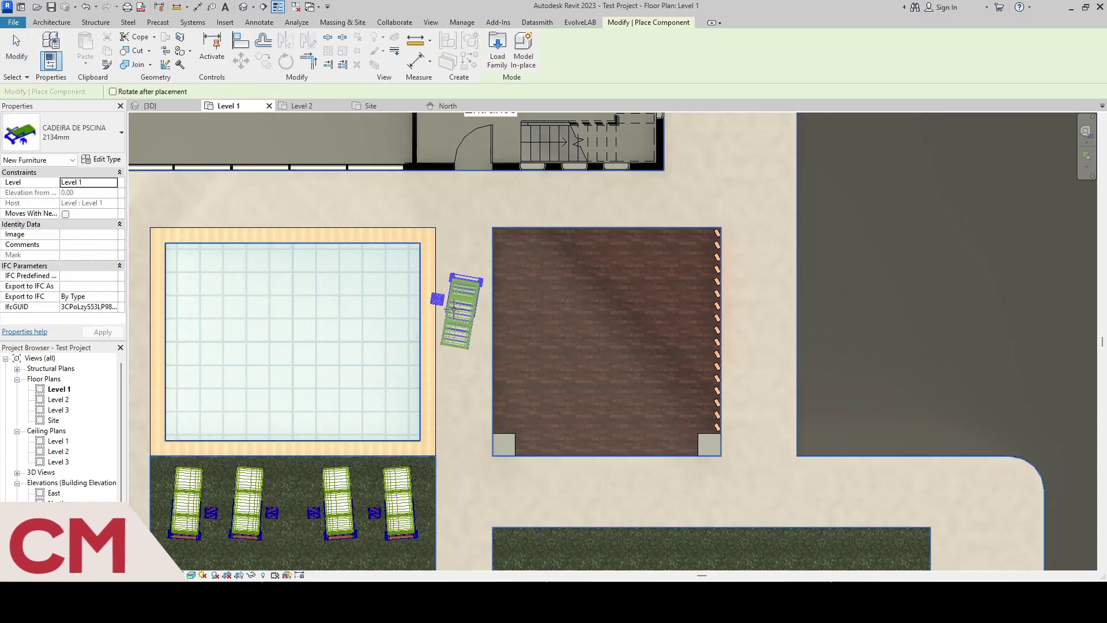
{"action": "left_click", "coordinate": [94, 138]}
{"action": "scroll", "coordinate": [78, 219], "scroll_direction": "down", "scroll_amount": 10}
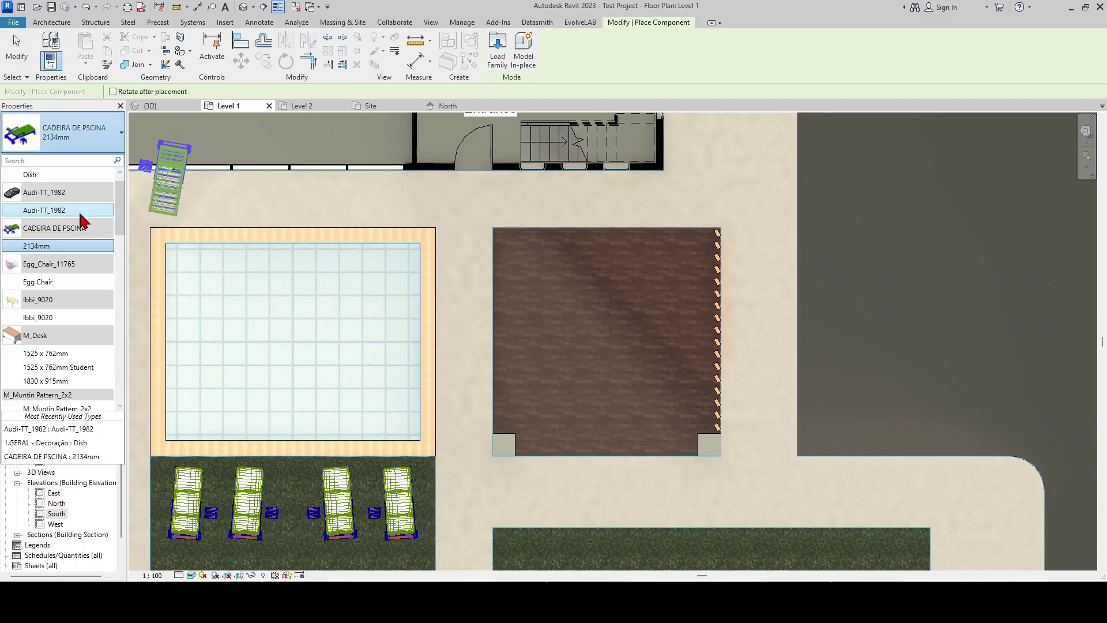
{"action": "scroll", "coordinate": [76, 239], "scroll_direction": "down", "scroll_amount": 10}
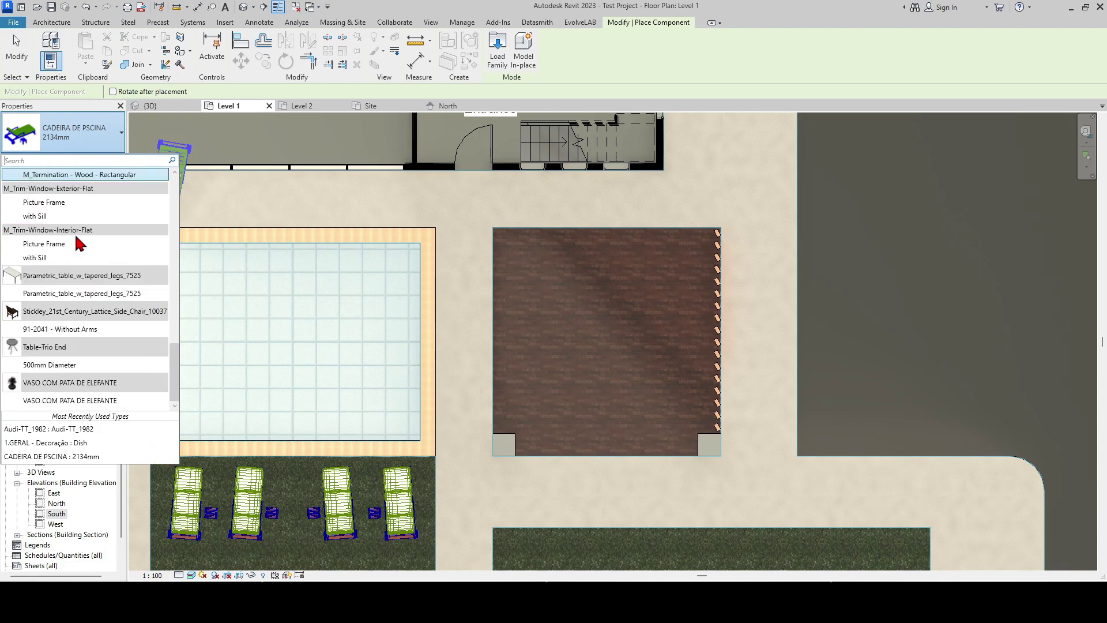
{"action": "left_click", "coordinate": [89, 330]}
{"action": "scroll", "coordinate": [554, 352], "scroll_direction": "up", "scroll_amount": 2}
{"action": "scroll", "coordinate": [568, 359], "scroll_direction": "up", "scroll_amount": 2}
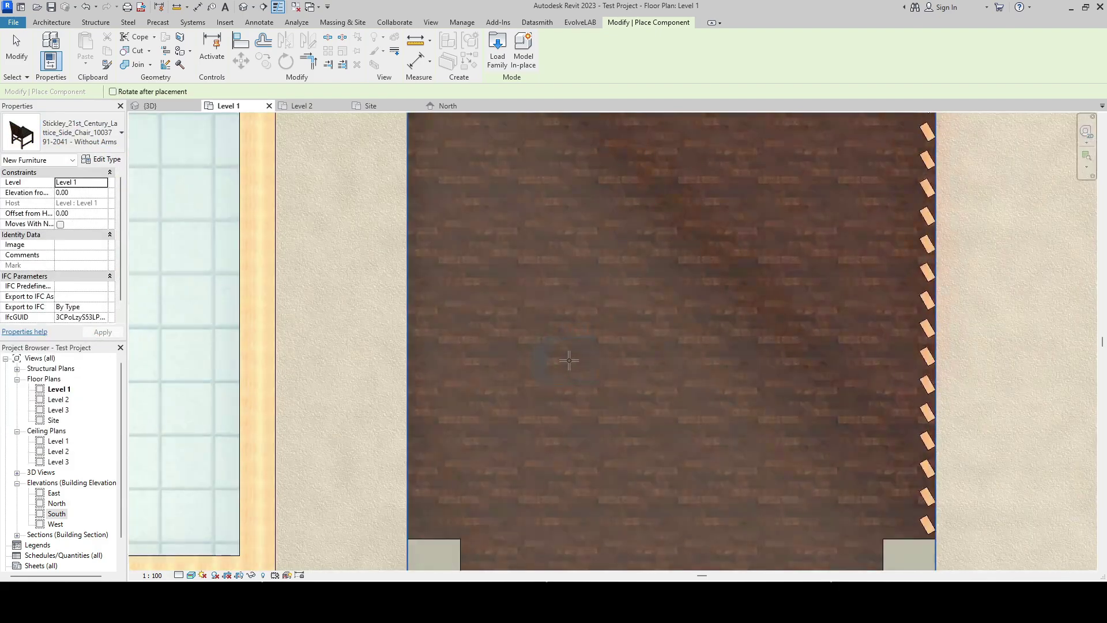
{"action": "left_click", "coordinate": [610, 362]}
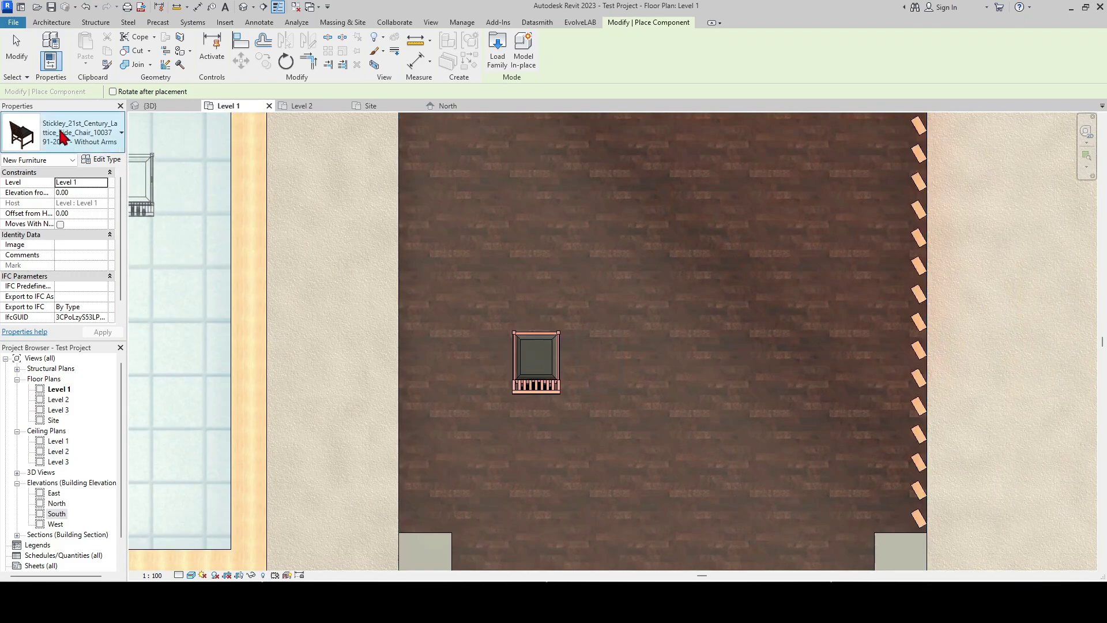
Step: Place a Parametric_table_w_tapered_legs_7525 on the carport floor just in front of the side chair
{"action": "left_click", "coordinate": [84, 138]}
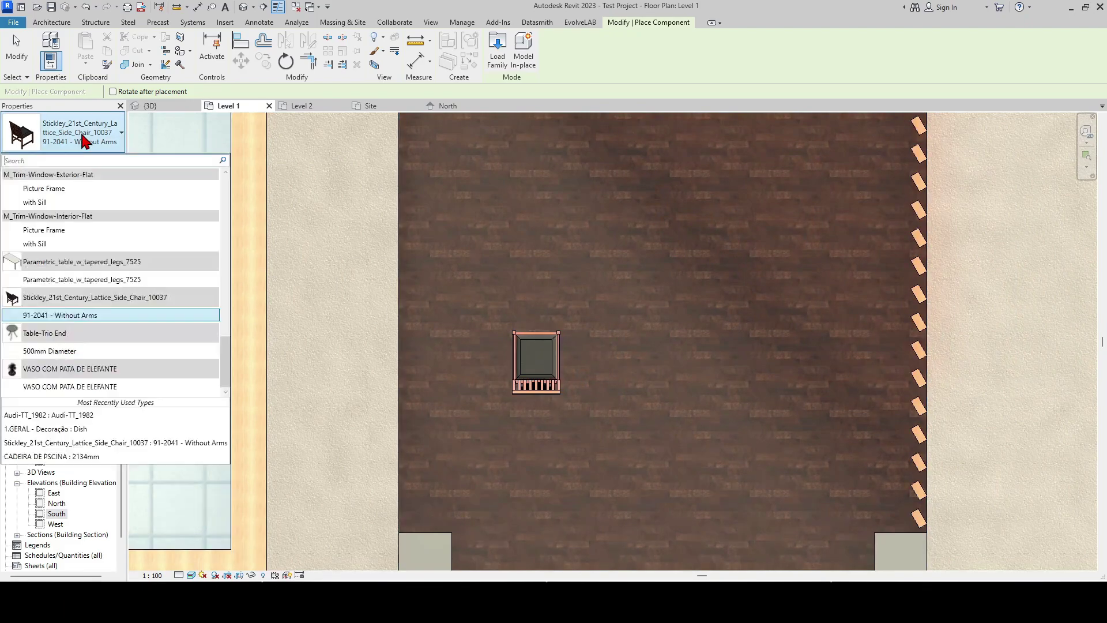
{"action": "left_click", "coordinate": [83, 283]}
{"action": "left_click", "coordinate": [619, 276]}
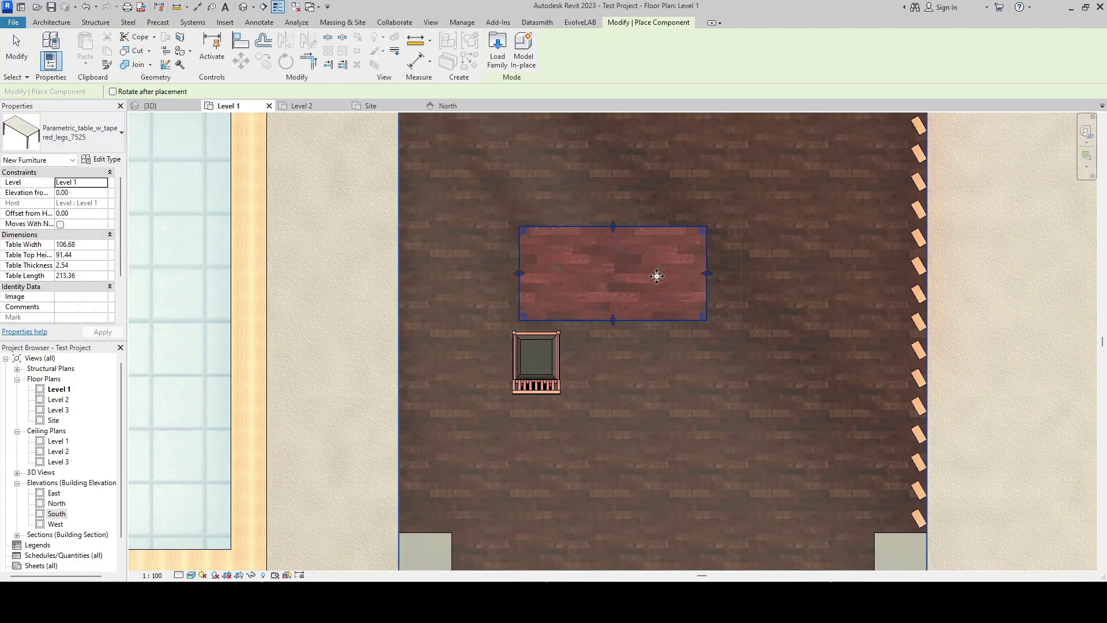
Step: Place a 1.GERAL - Decoração Dish setting on the tabletop near the corner closest to the chair and end placement
{"action": "left_click", "coordinate": [84, 137]}
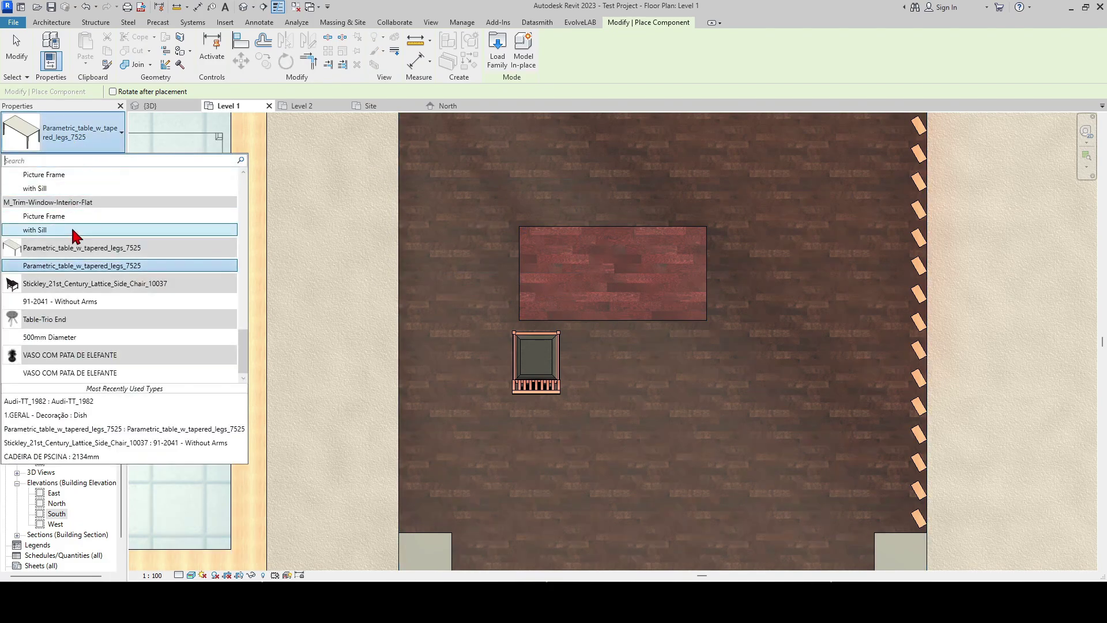
{"action": "scroll", "coordinate": [75, 226], "scroll_direction": "up", "scroll_amount": 4}
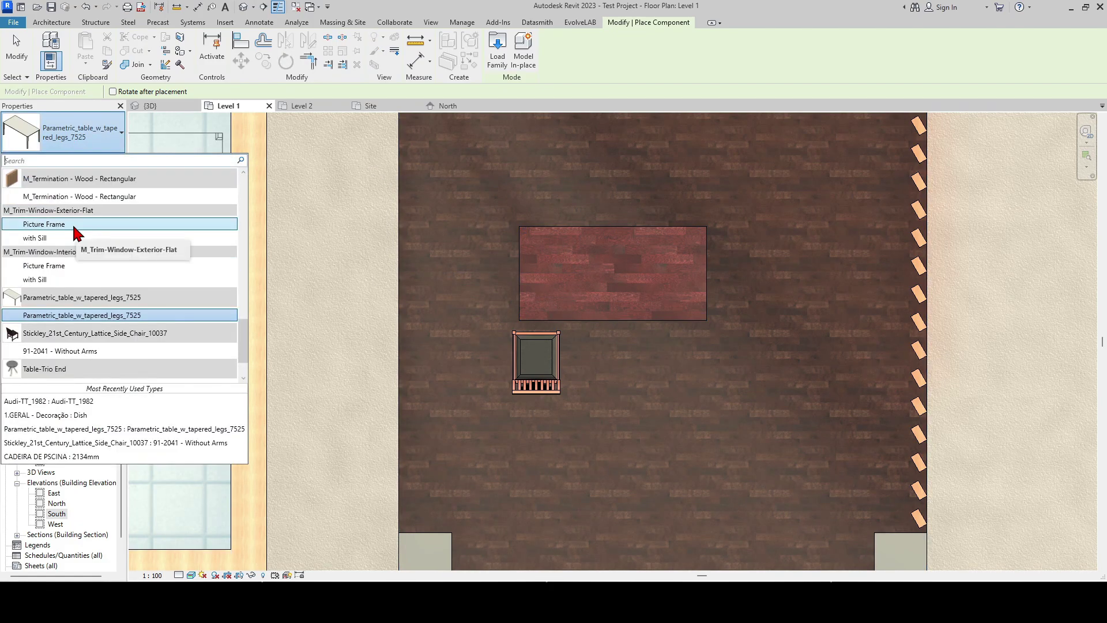
{"action": "scroll", "coordinate": [77, 232], "scroll_direction": "up", "scroll_amount": 2}
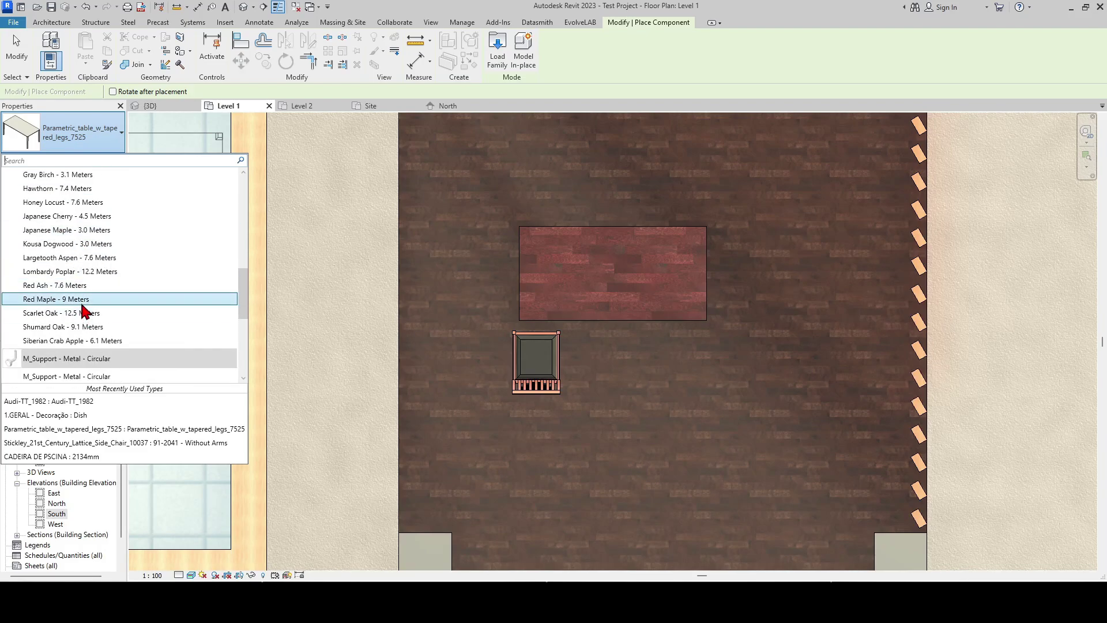
{"action": "scroll", "coordinate": [84, 316], "scroll_direction": "up", "scroll_amount": 5}
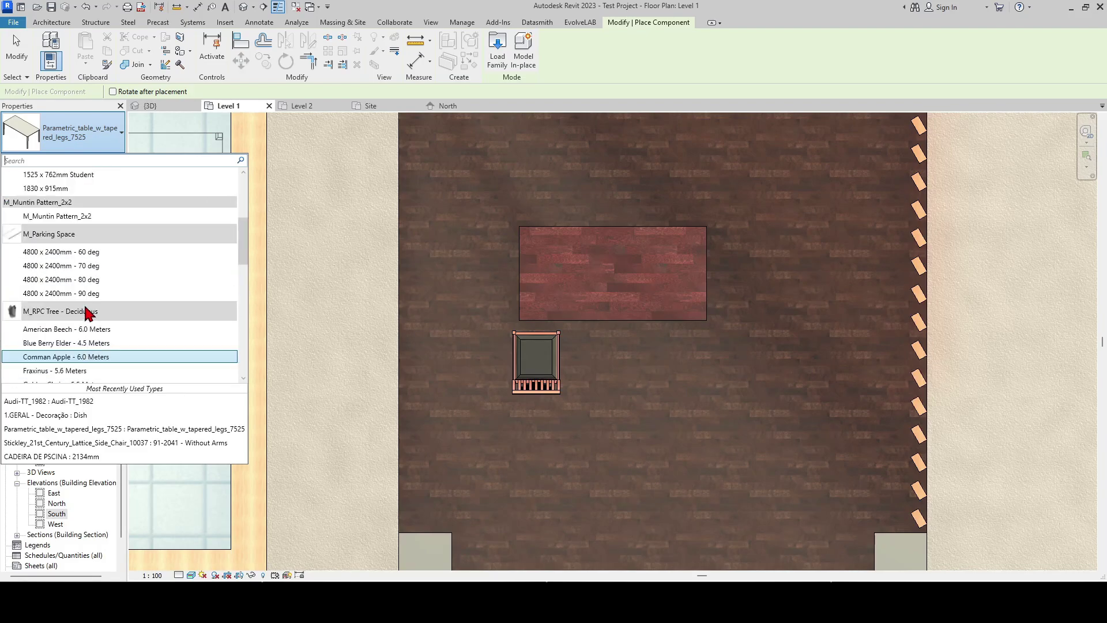
{"action": "scroll", "coordinate": [71, 228], "scroll_direction": "up", "scroll_amount": 5}
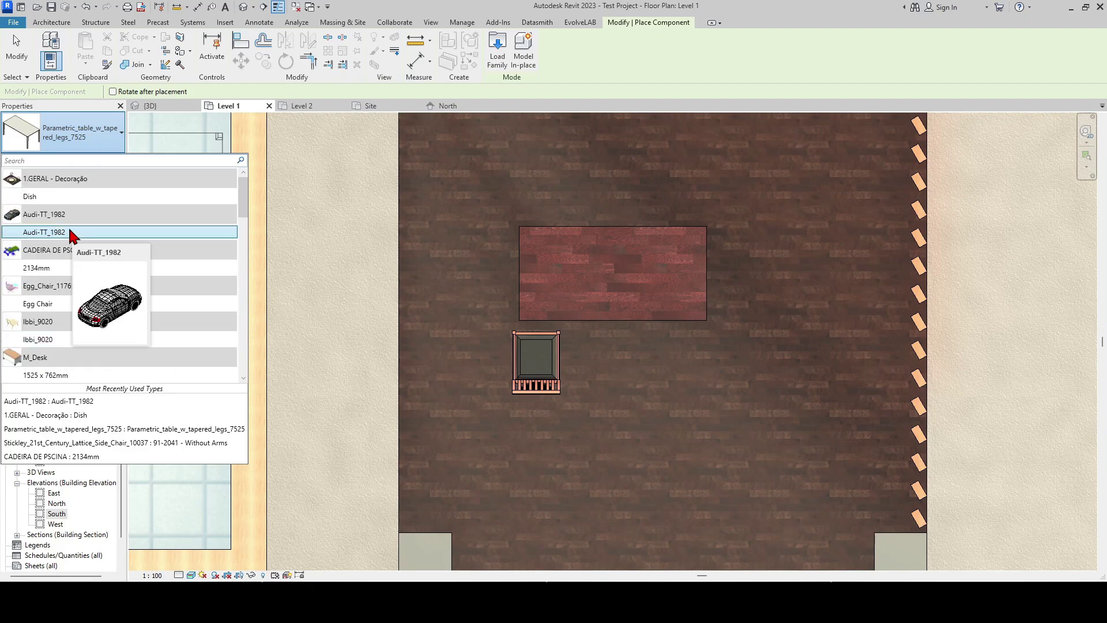
{"action": "left_click", "coordinate": [54, 197]}
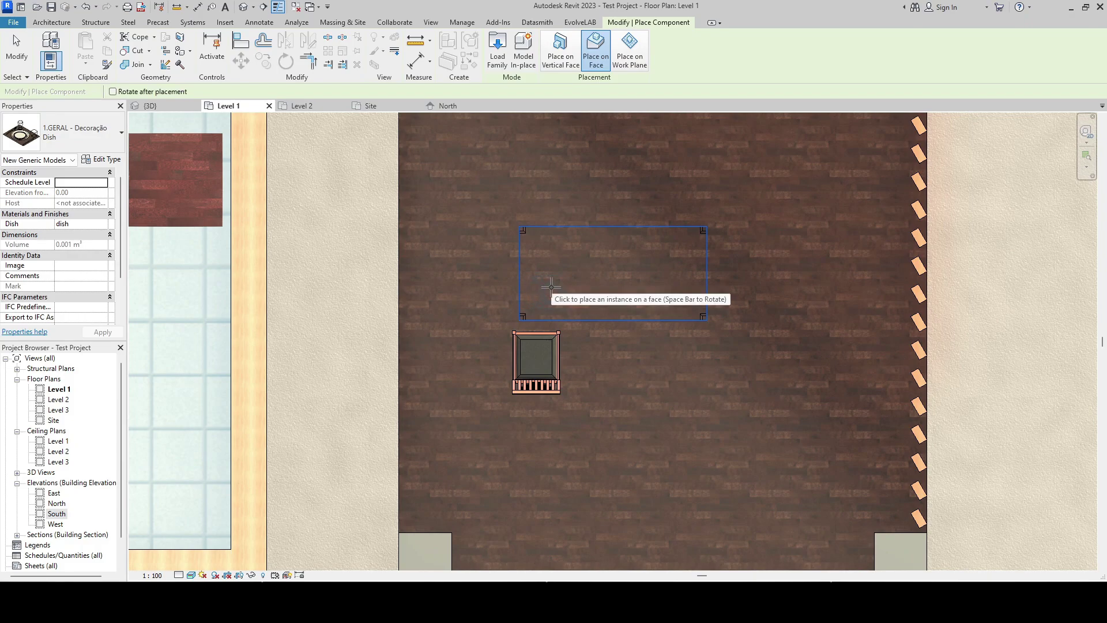
{"action": "left_click", "coordinate": [623, 294]}
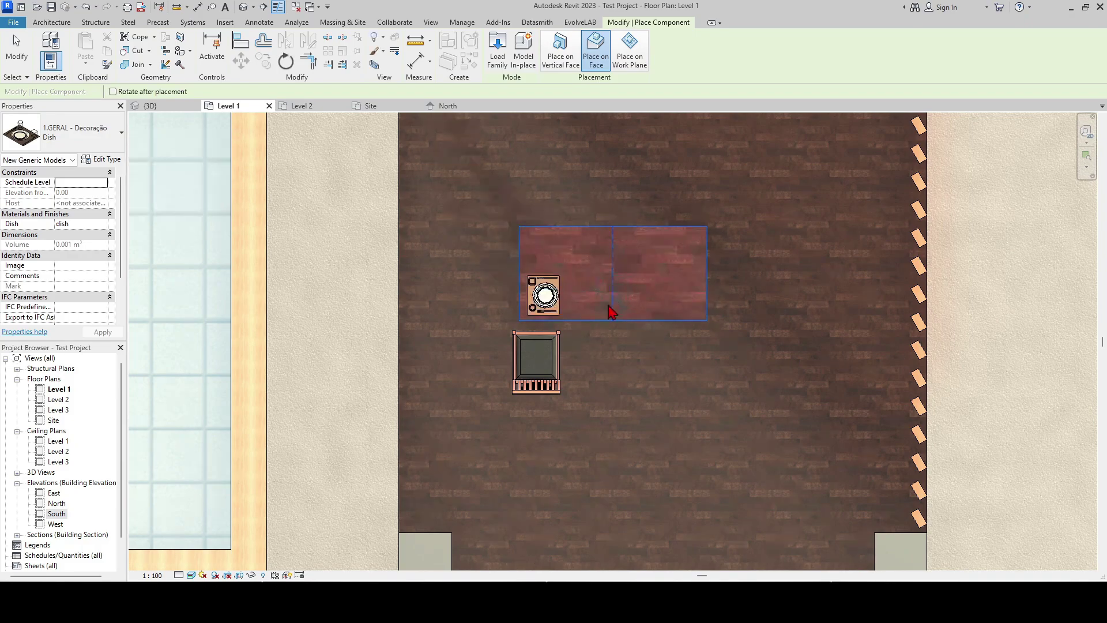
{"action": "key", "text": "Escape"}
{"action": "key", "text": "Escape"}
Step: Shift the table with its dish setting slightly toward the slat screen, leaving the chair in place
{"action": "scroll", "coordinate": [599, 314], "scroll_direction": "up", "scroll_amount": 1}
{"action": "scroll", "coordinate": [543, 338], "scroll_direction": "down", "scroll_amount": 3}
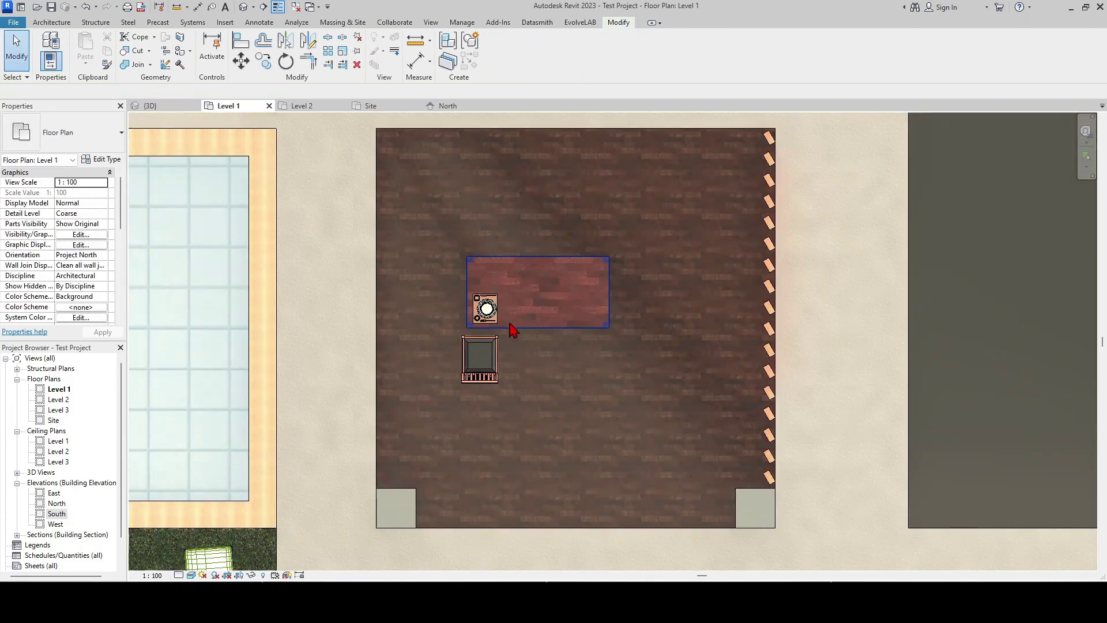
{"action": "scroll", "coordinate": [507, 346], "scroll_direction": "up", "scroll_amount": 3}
{"action": "scroll", "coordinate": [603, 335], "scroll_direction": "down", "scroll_amount": 2}
{"action": "scroll", "coordinate": [603, 335], "scroll_direction": "down", "scroll_amount": 2}
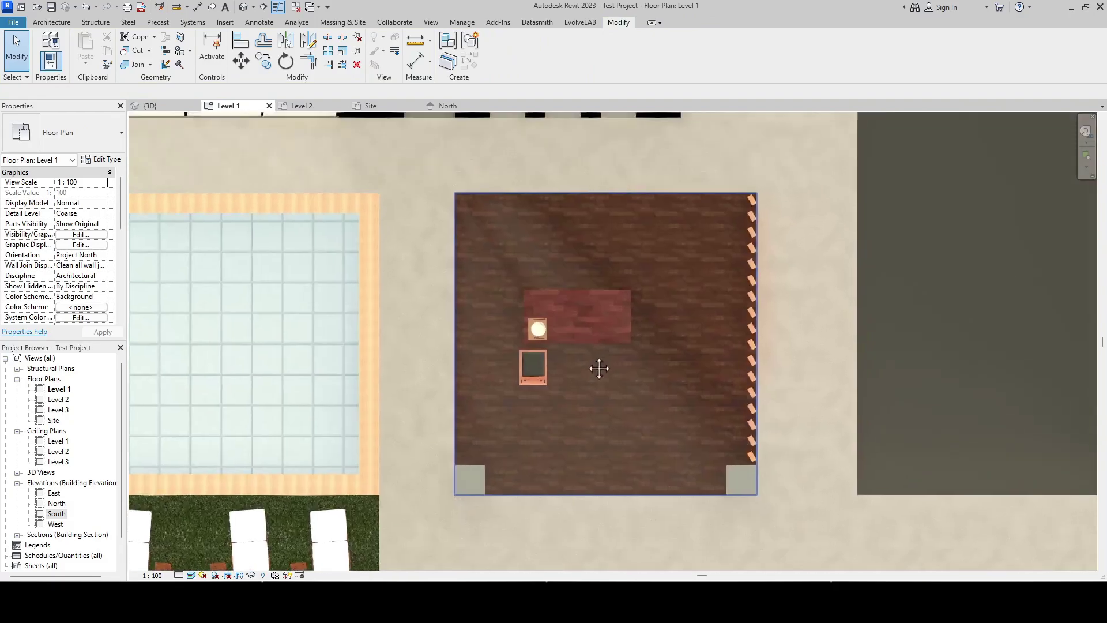
{"action": "left_click", "coordinate": [617, 317]}
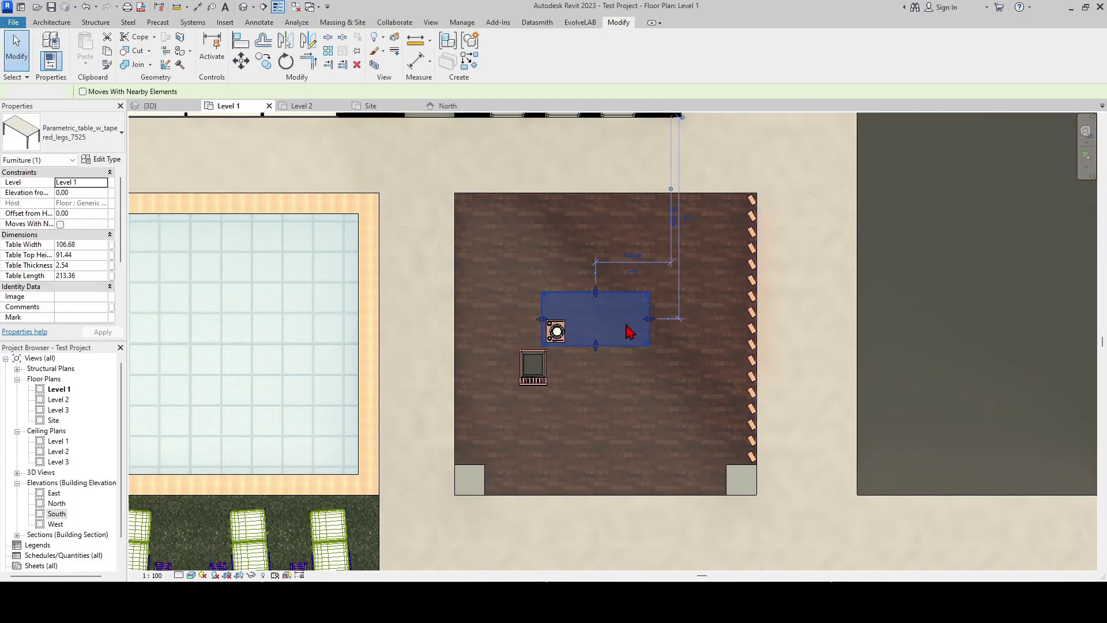
{"action": "key", "text": "Escape"}
Step: Inspect the table, side chair and dish setting under the carport in the 3D view
{"action": "scroll", "coordinate": [556, 326], "scroll_direction": "up", "scroll_amount": 5}
{"action": "scroll", "coordinate": [474, 326], "scroll_direction": "up", "scroll_amount": 1}
{"action": "left_click", "coordinate": [486, 308]}
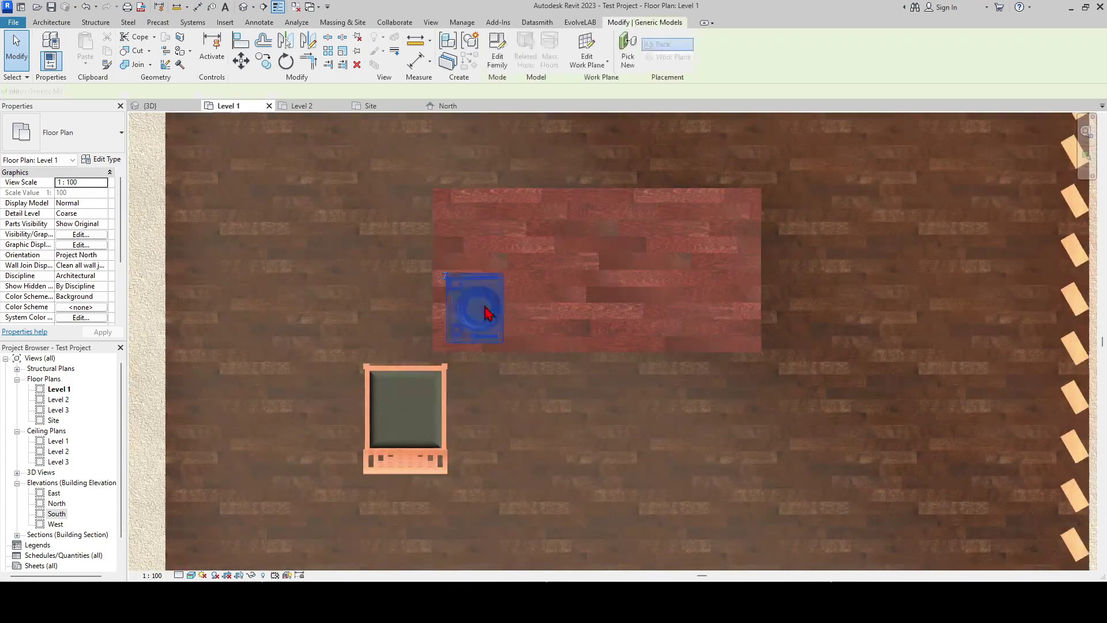
{"action": "key", "text": "Escape"}
{"action": "left_click", "coordinate": [164, 106]}
{"action": "scroll", "coordinate": [717, 380], "scroll_direction": "up", "scroll_amount": 6}
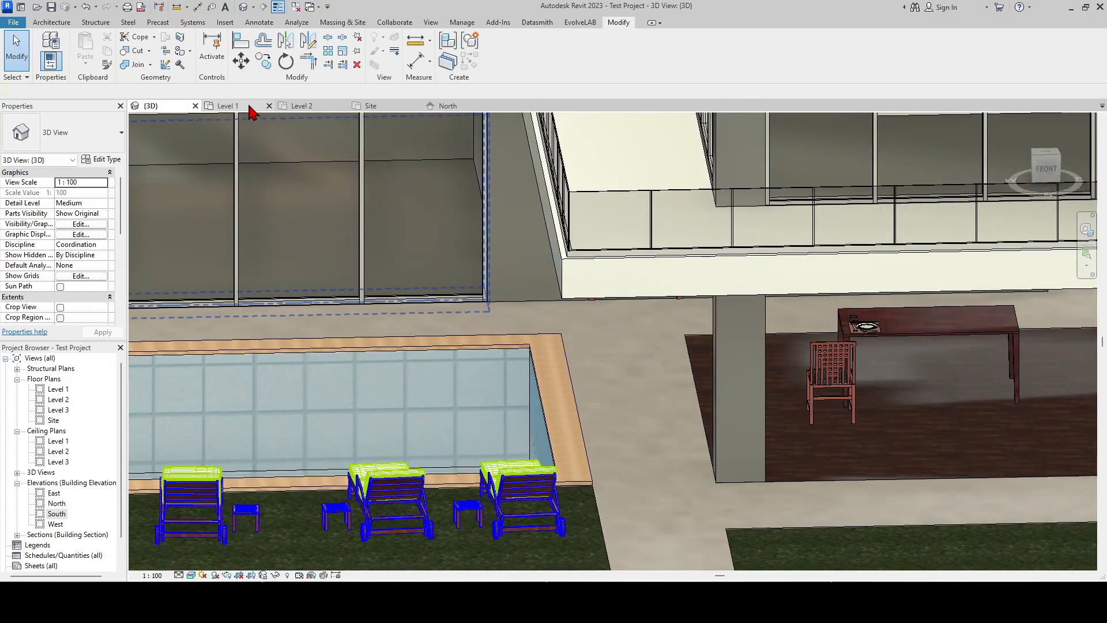
Step: In the Level 1 plan, rotate the dish setting 90° clockwise and keep it near the table's corner by the chair
{"action": "left_click", "coordinate": [249, 107]}
{"action": "scroll", "coordinate": [496, 312], "scroll_direction": "up", "scroll_amount": 2}
{"action": "left_click", "coordinate": [507, 313]}
{"action": "left_click", "coordinate": [533, 329], "text": "ctrl"}
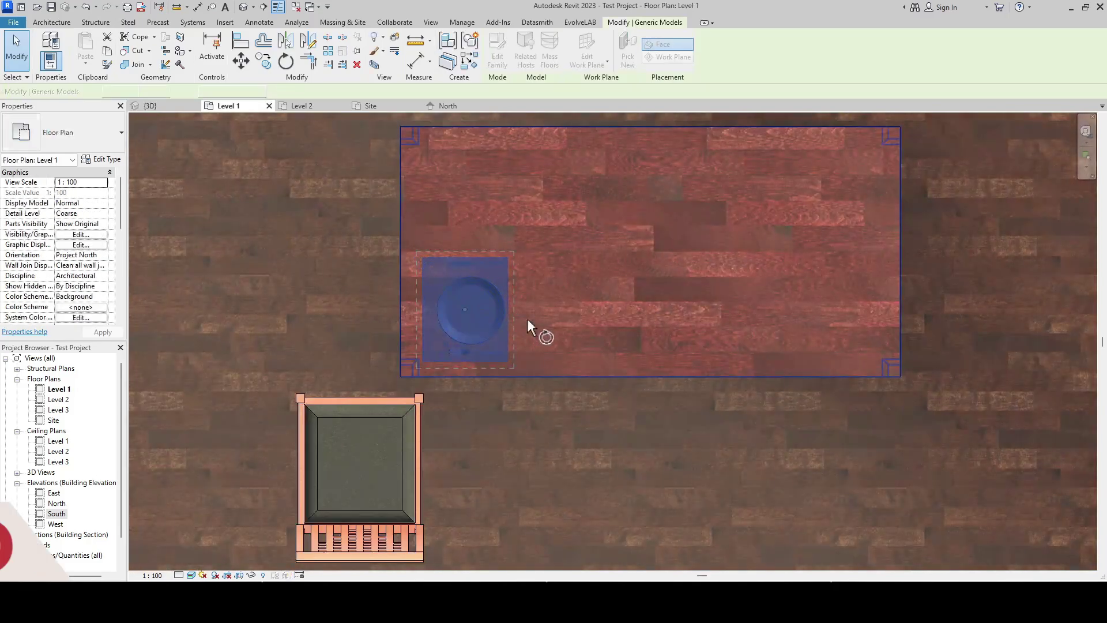
{"action": "key", "text": "r"}
{"action": "key", "text": "o"}
{"action": "left_click", "coordinate": [573, 309]}
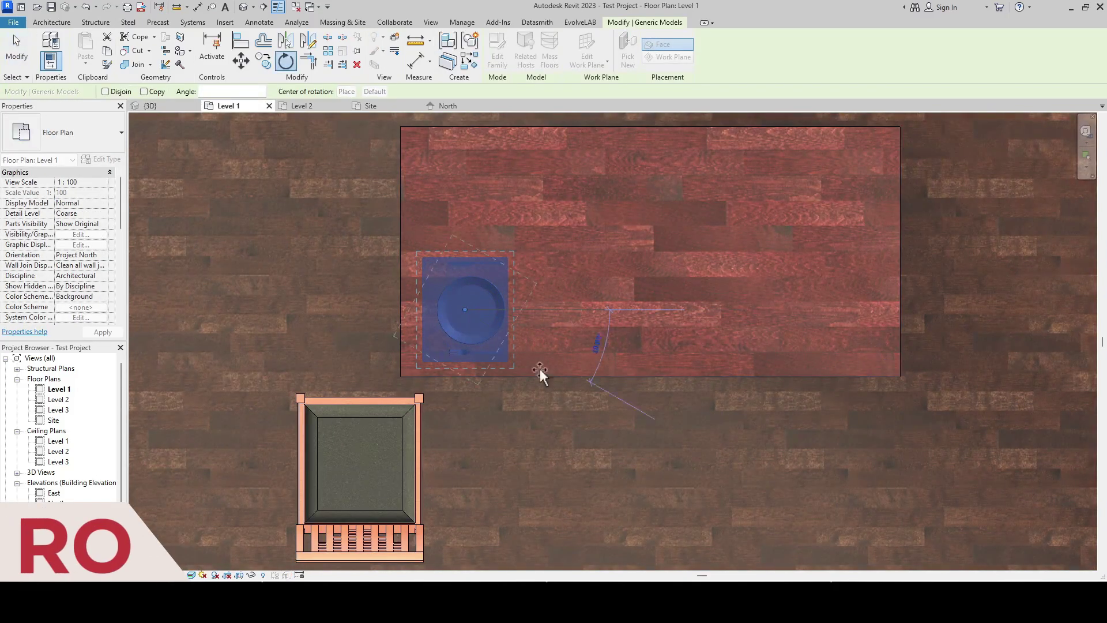
{"action": "left_click", "coordinate": [464, 435]}
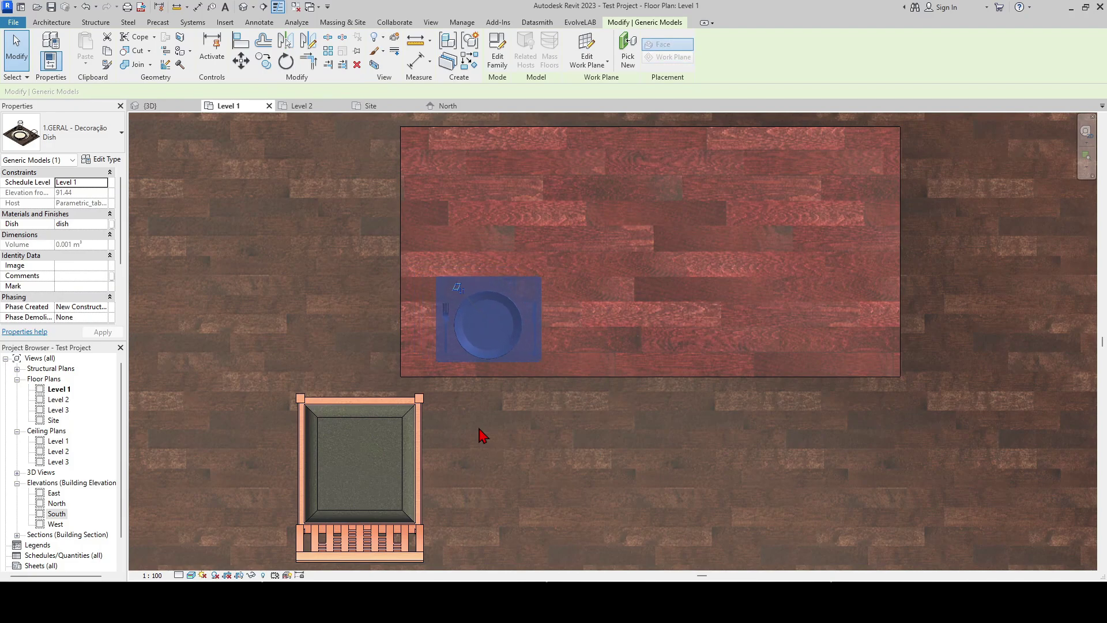
Step: Copy the dish setting twice along the same long table edge to make a row of three evenly spaced settings
{"action": "left_click", "coordinate": [479, 429]}
{"action": "left_click", "coordinate": [485, 311]}
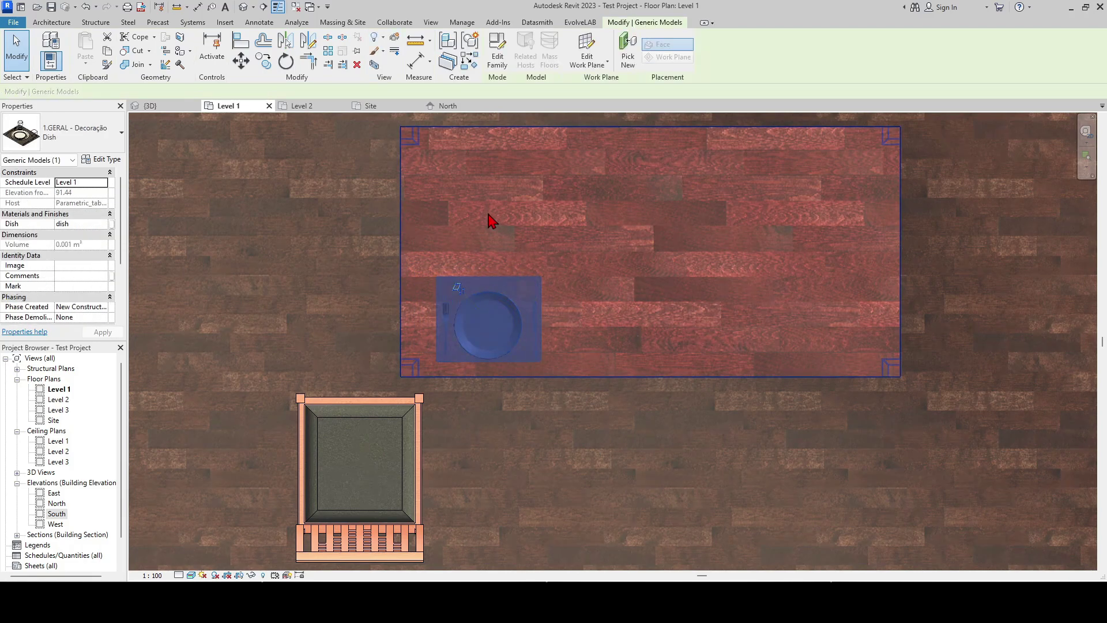
{"action": "key", "text": "c"}
{"action": "key", "text": "o"}
{"action": "left_click", "coordinate": [484, 225]}
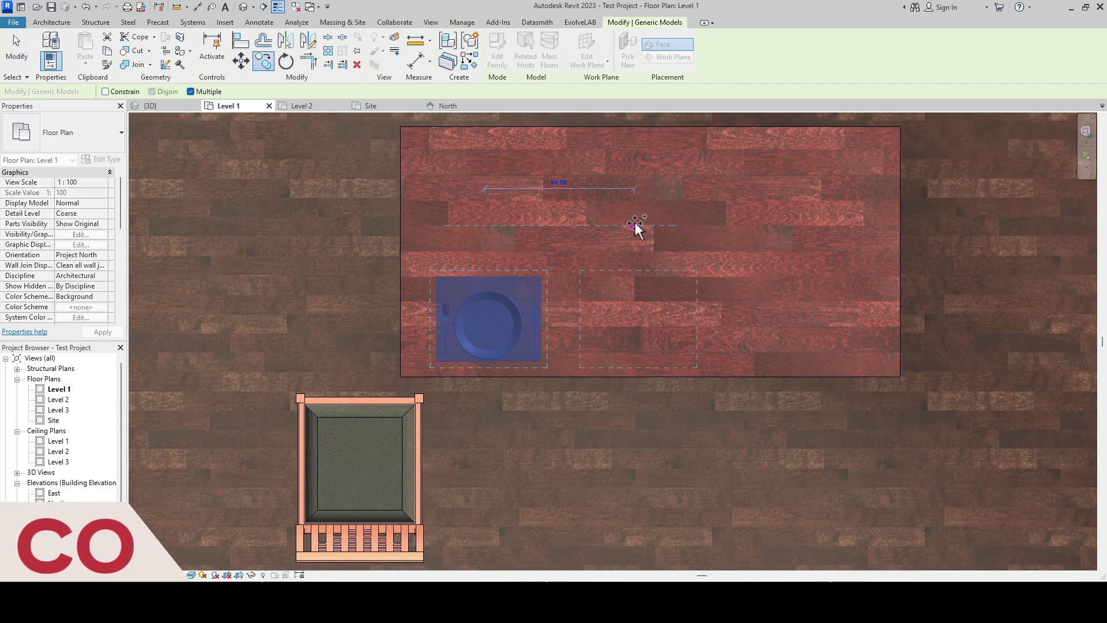
{"action": "left_click", "coordinate": [645, 225]}
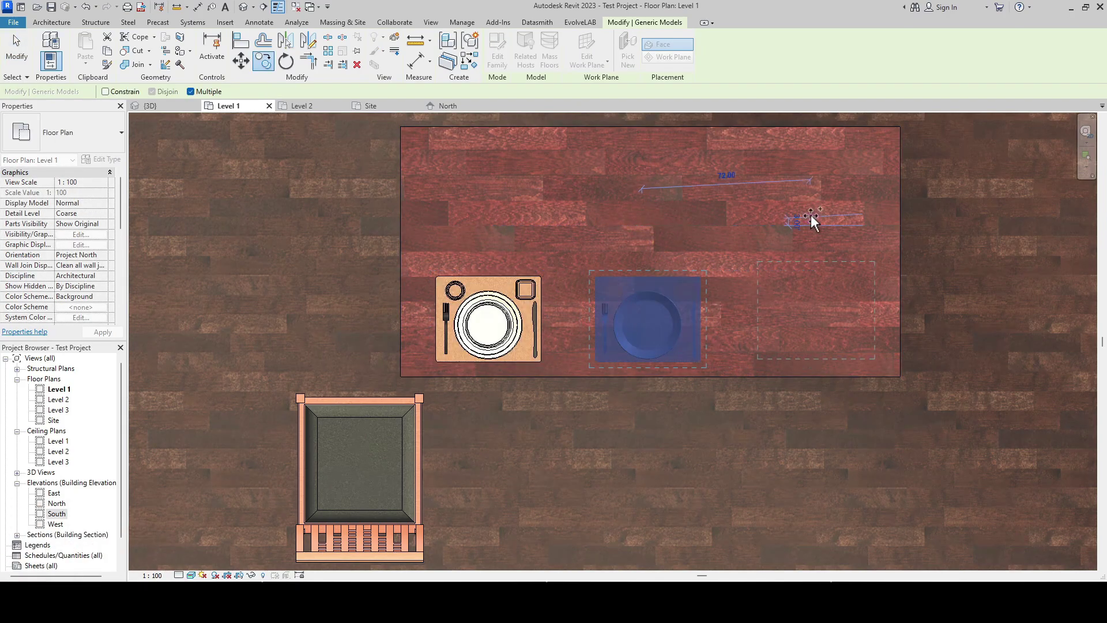
{"action": "left_click", "coordinate": [798, 225]}
{"action": "key", "text": "Escape"}
{"action": "key", "text": "Escape"}
{"action": "scroll", "coordinate": [622, 277], "scroll_direction": "down", "scroll_amount": 1}
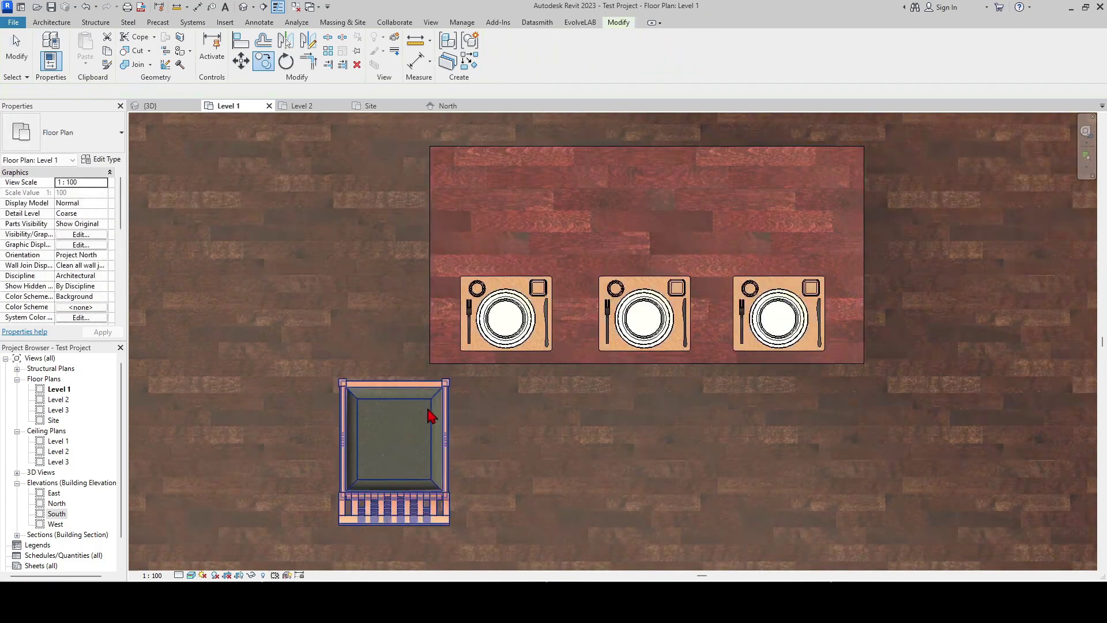
Step: Move the side chair partly under the table edge, aligned with the first dish setting
{"action": "left_click", "coordinate": [427, 413]}
{"action": "key", "text": "Escape"}
{"action": "left_click", "coordinate": [415, 441]}
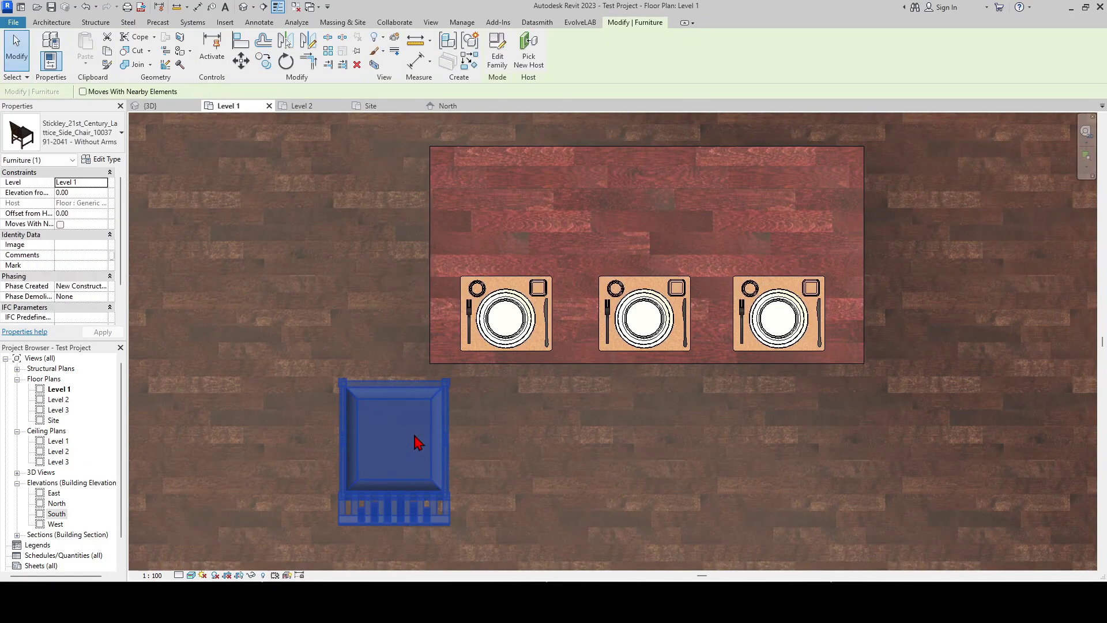
{"action": "key", "text": "m"}
{"action": "key", "text": "v"}
{"action": "left_click", "coordinate": [413, 444]}
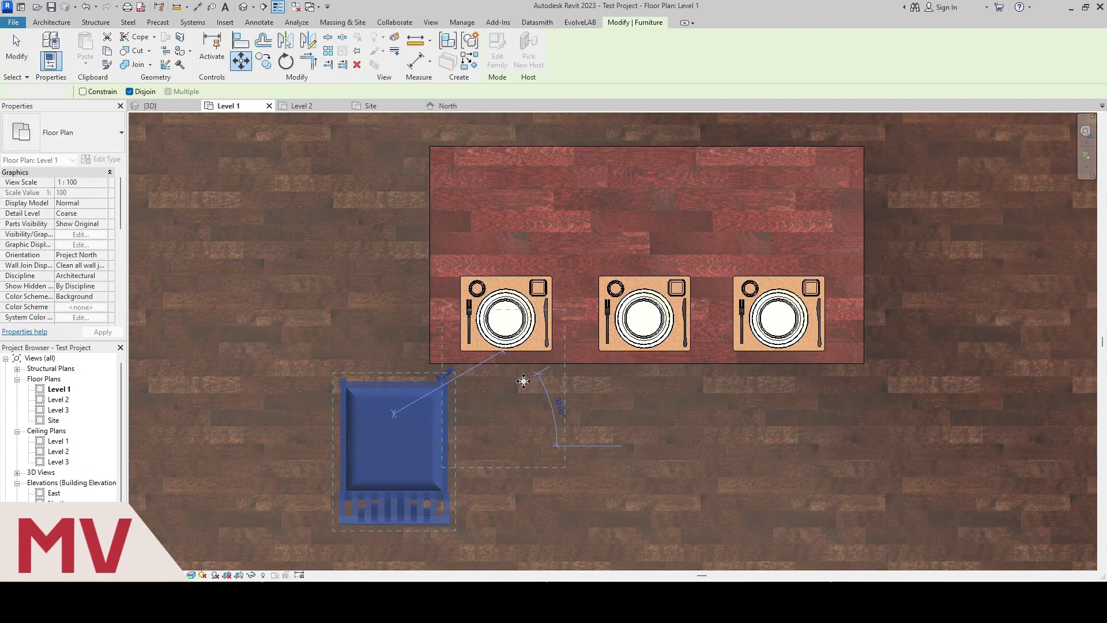
{"action": "left_click", "coordinate": [506, 349]}
{"action": "scroll", "coordinate": [507, 425], "scroll_direction": "down", "scroll_amount": 1}
{"action": "key", "text": "Escape"}
Step: Nudge the side chair slightly further under the table in front of the first dish setting
{"action": "left_click", "coordinate": [606, 340]}
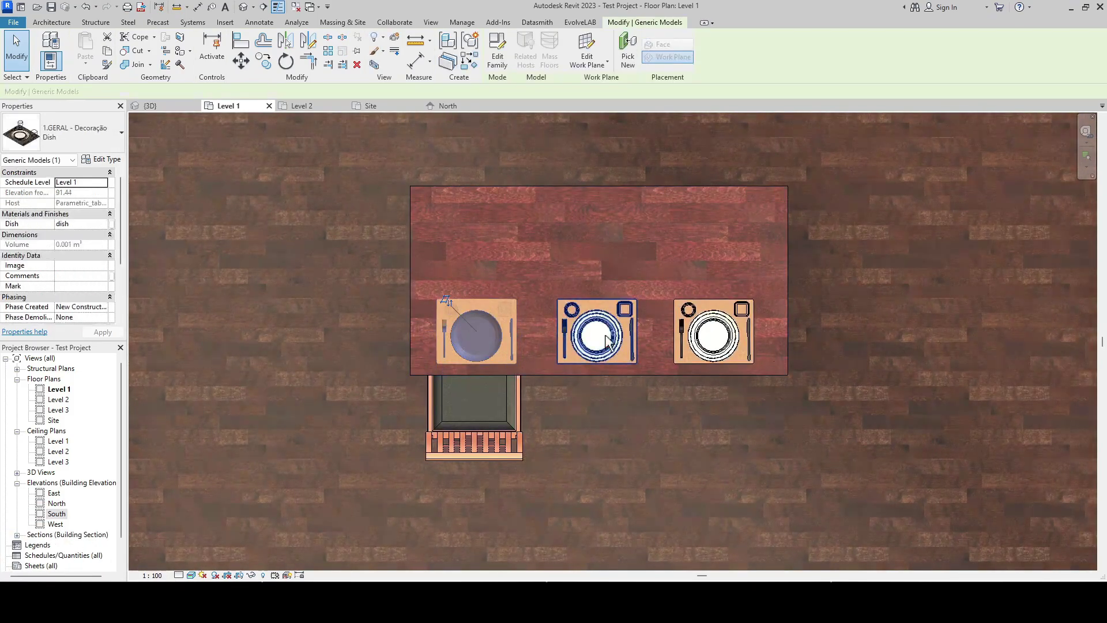
{"action": "scroll", "coordinate": [536, 330], "scroll_direction": "up", "scroll_amount": 1}
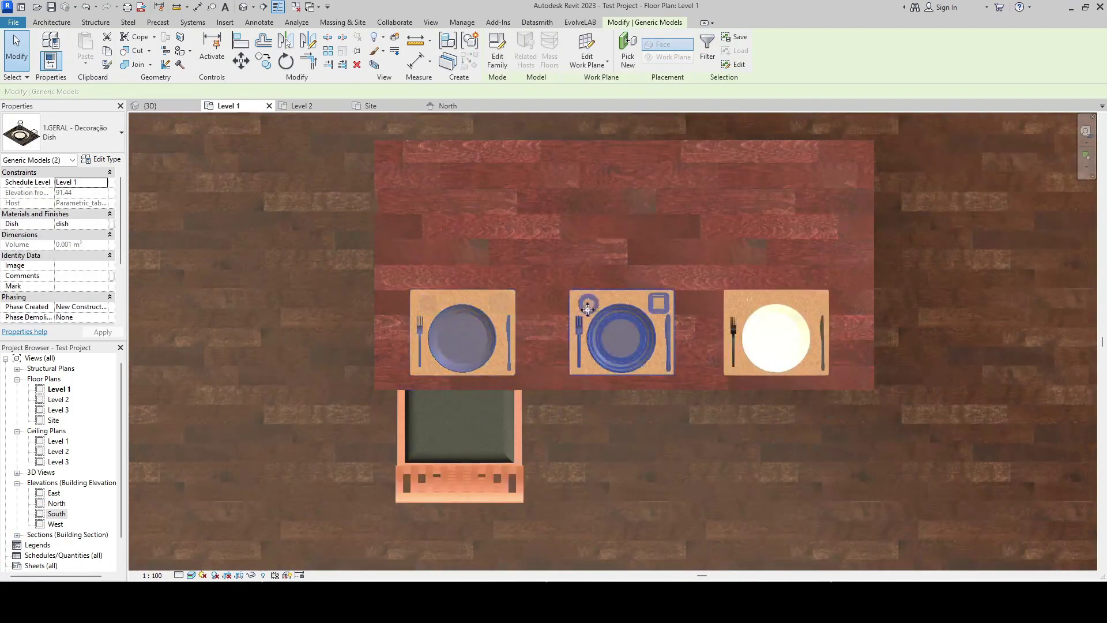
{"action": "left_click", "coordinate": [493, 418]}
{"action": "key", "text": "Up"}
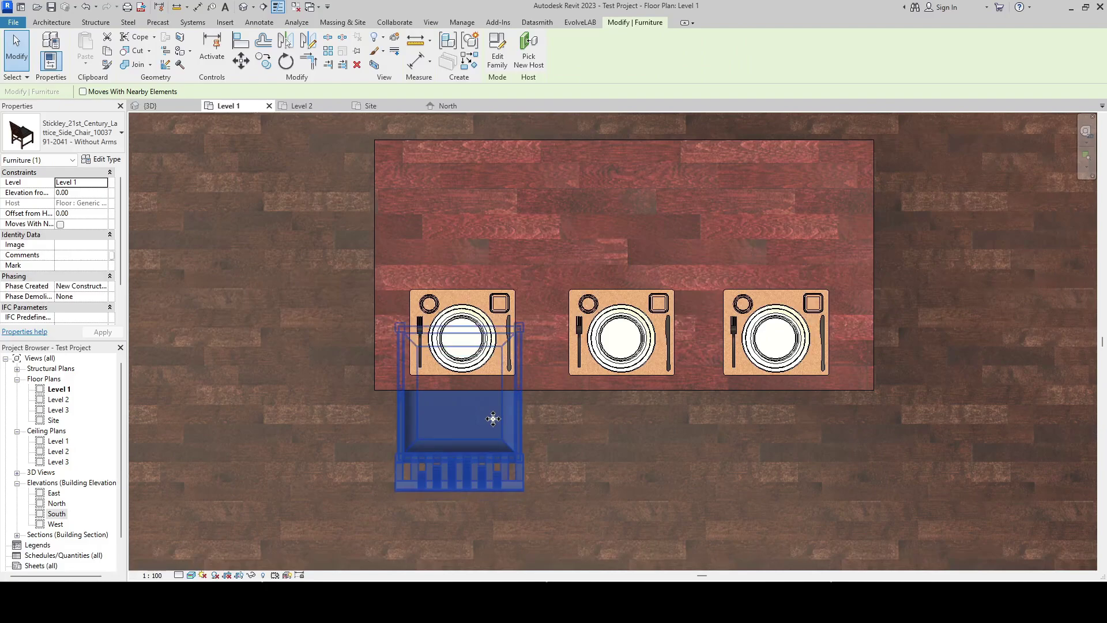
{"action": "key", "text": "c"}
{"action": "key", "text": "o"}
{"action": "left_click", "coordinate": [461, 390]}
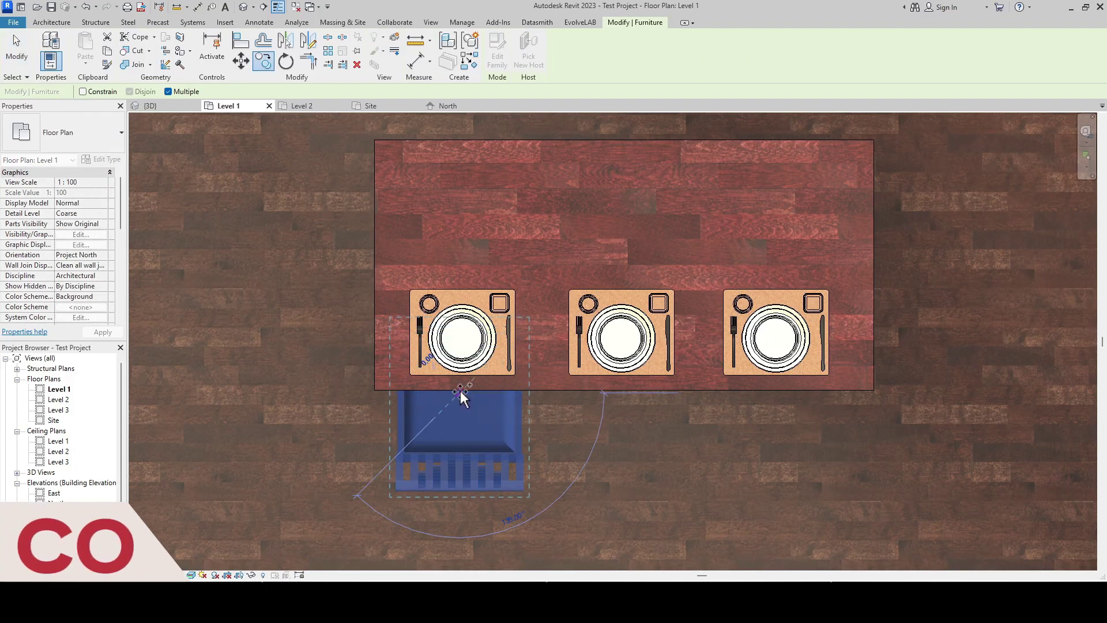
{"action": "key", "text": "Escape"}
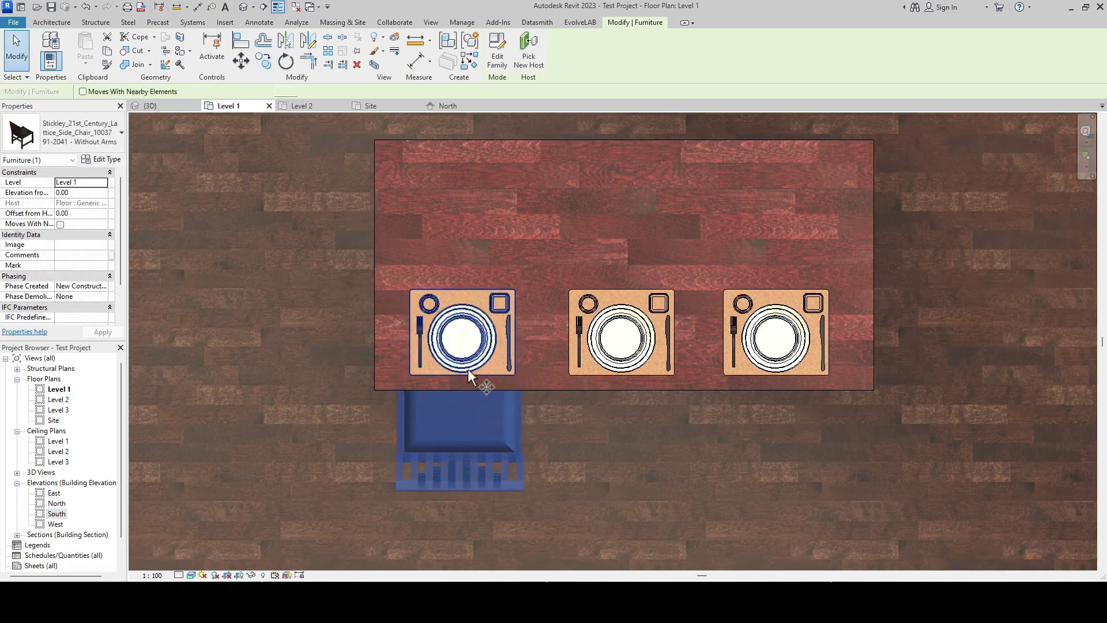
Step: Copy the side chair in front of the second and third dish settings along the same table edge
{"action": "key", "text": "c"}
{"action": "key", "text": "o"}
{"action": "scroll", "coordinate": [464, 372], "scroll_direction": "up", "scroll_amount": 1}
{"action": "left_click", "coordinate": [461, 372]}
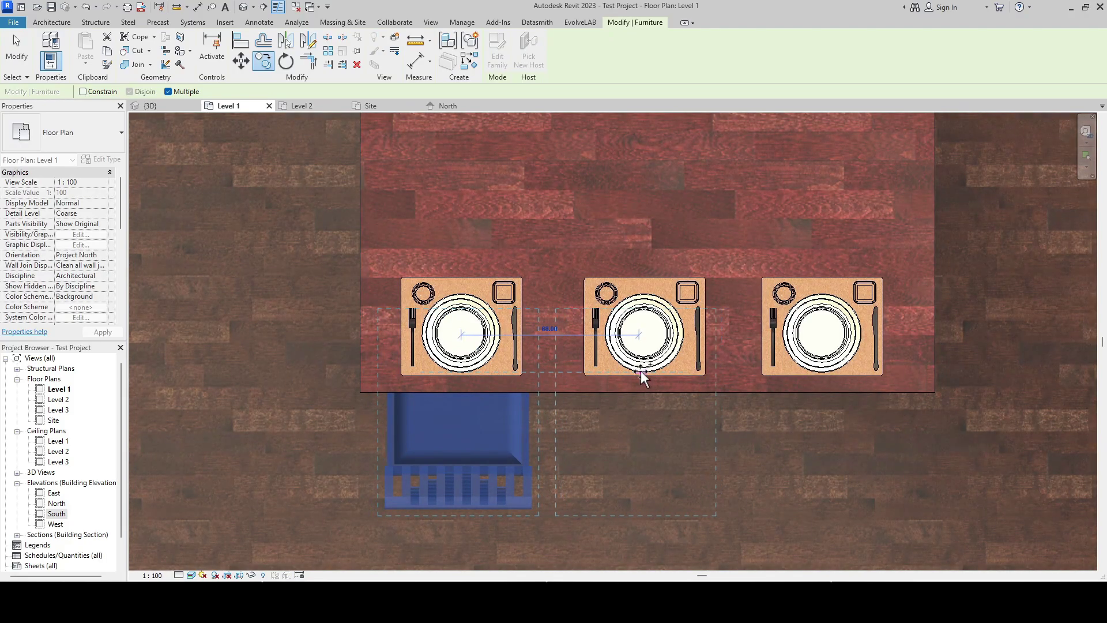
{"action": "left_click", "coordinate": [646, 368]}
{"action": "scroll", "coordinate": [645, 369], "scroll_direction": "up", "scroll_amount": 2}
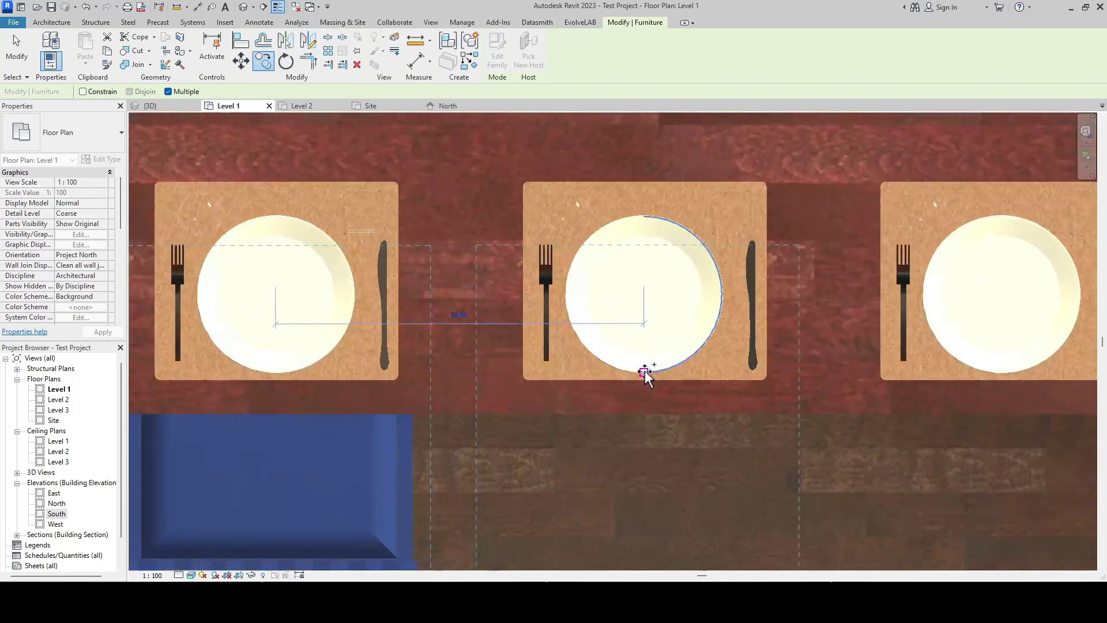
{"action": "left_click", "coordinate": [915, 372]}
{"action": "scroll", "coordinate": [915, 372], "scroll_direction": "down", "scroll_amount": 3}
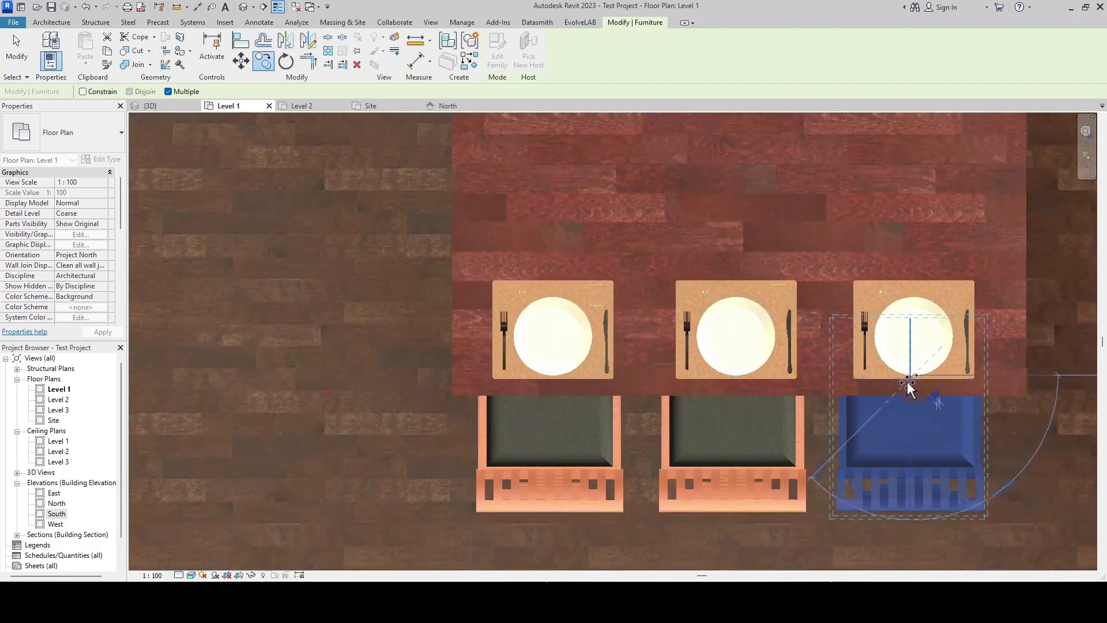
{"action": "key", "text": "Escape"}
{"action": "key", "text": "Escape"}
Step: Mirror the three chairs and three dish settings across the table's long centreline, keeping the originals
{"action": "left_click", "coordinate": [570, 348]}
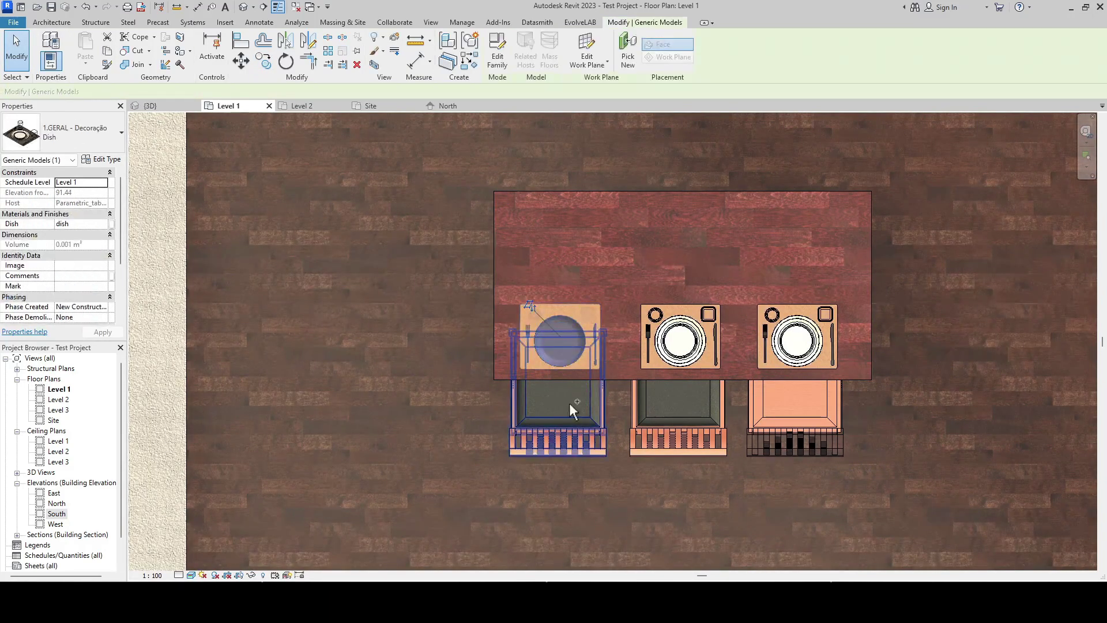
{"action": "left_click", "coordinate": [569, 403], "text": "ctrl"}
{"action": "left_click", "coordinate": [668, 408], "text": "ctrl"}
{"action": "left_click", "coordinate": [679, 332], "text": "ctrl"}
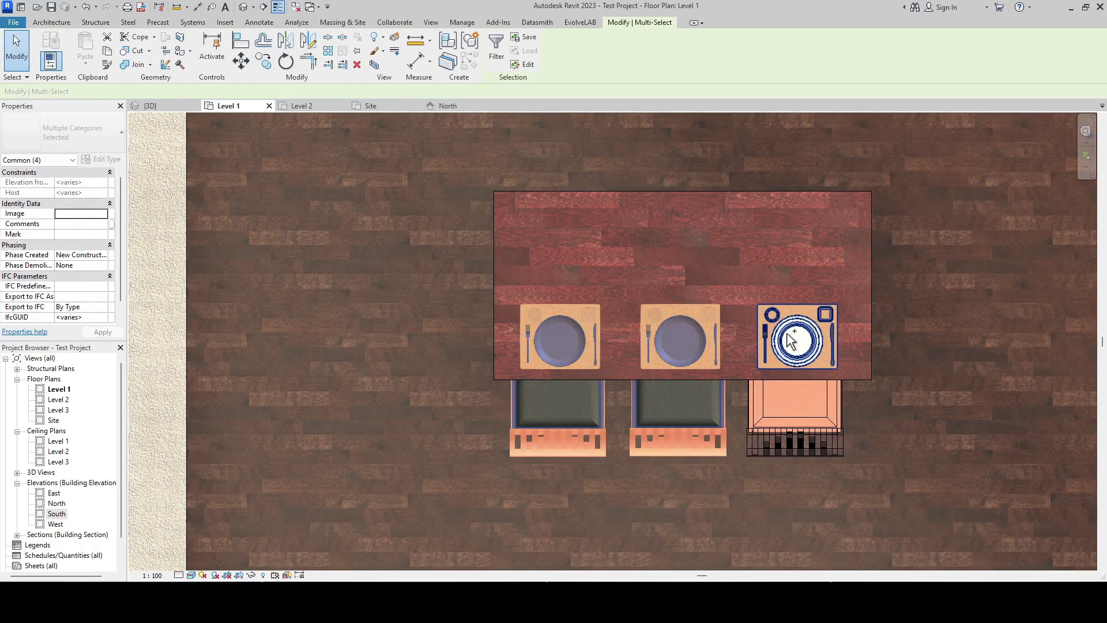
{"action": "left_click", "coordinate": [789, 335], "text": "ctrl"}
{"action": "key", "text": "d"}
{"action": "key", "text": "m"}
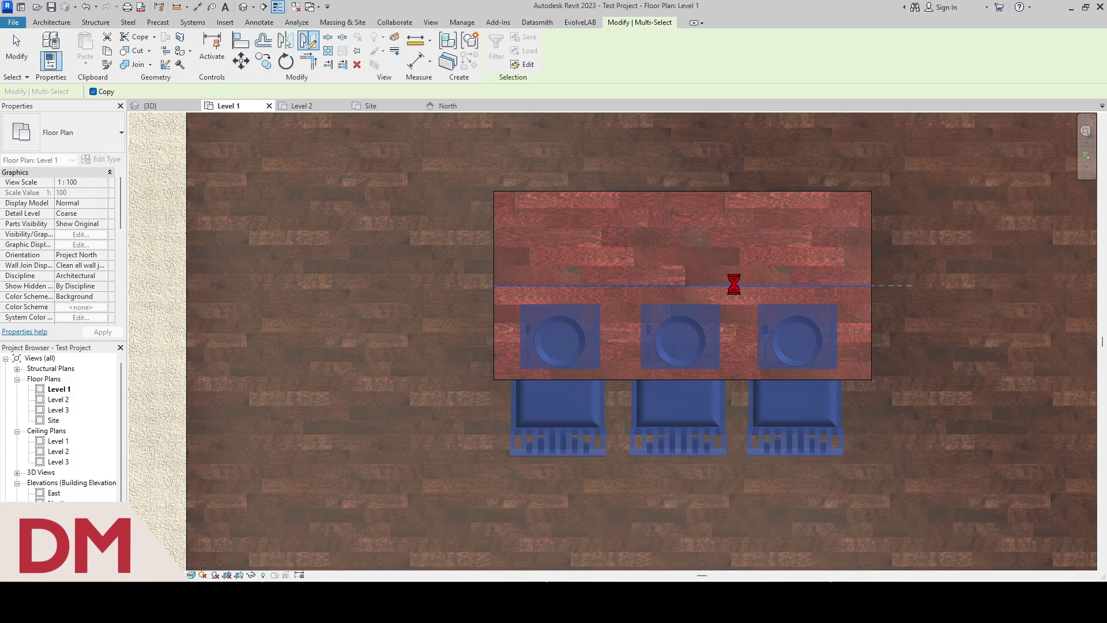
{"action": "middle_click_drag", "start_coordinate": [837, 314], "coordinate": [713, 330]}
{"action": "key", "text": "Escape"}
{"action": "scroll", "coordinate": [666, 319], "scroll_direction": "down", "scroll_amount": 2}
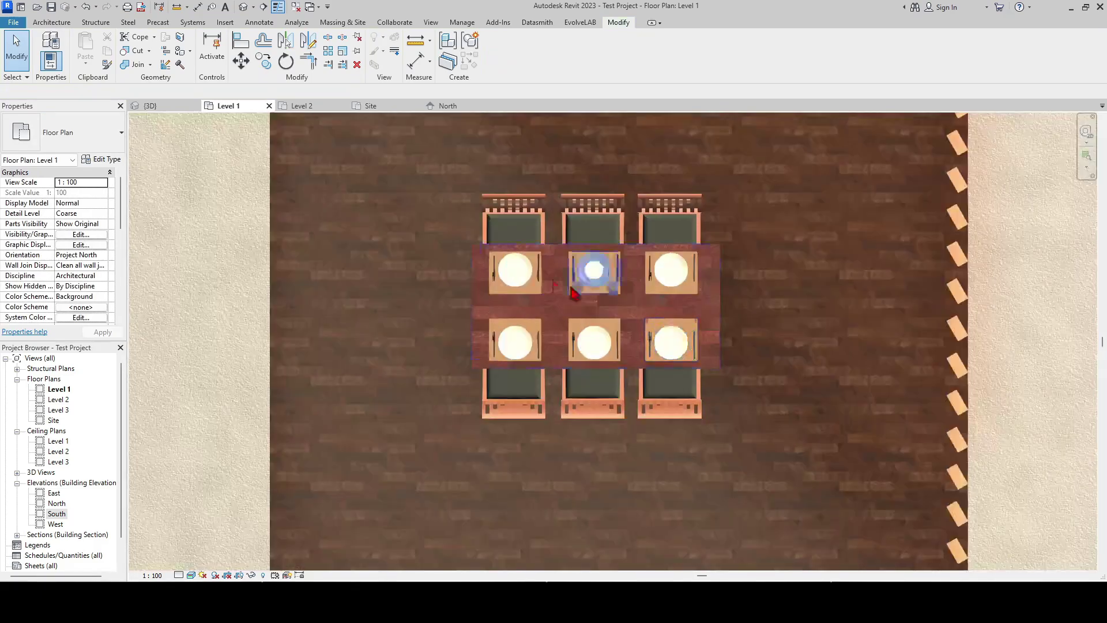
Step: In the 3D view, place an Audi-TT_1982 car component near the driveway beside the slatted carport screen
{"action": "left_click", "coordinate": [167, 106]}
{"action": "scroll", "coordinate": [754, 371], "scroll_direction": "up", "scroll_amount": 5}
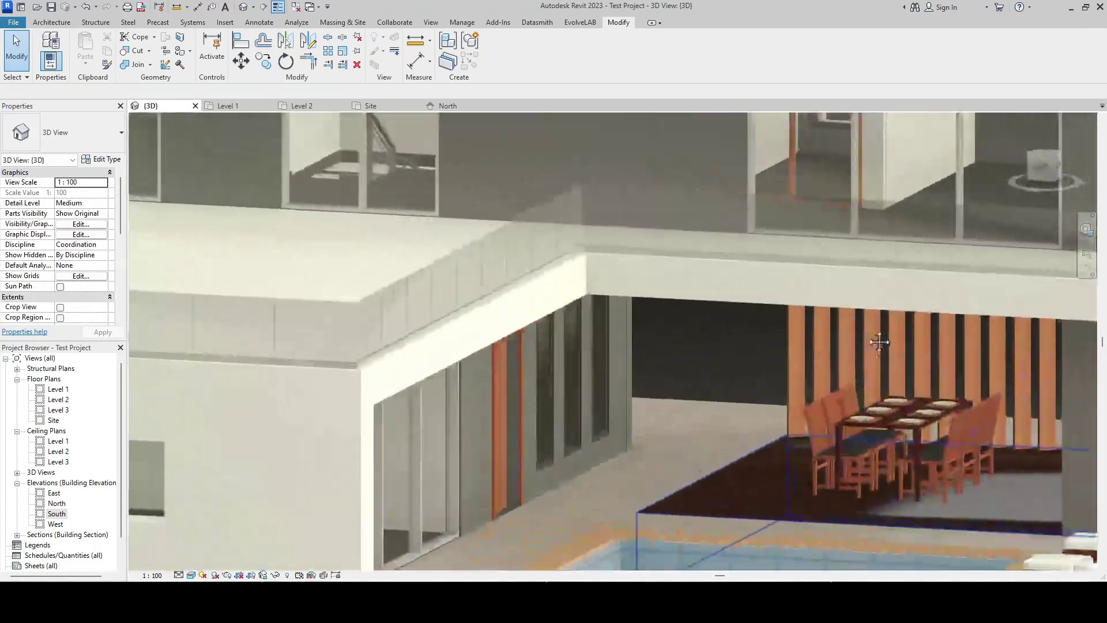
{"action": "middle_click_drag", "start_coordinate": [878, 342], "coordinate": [522, 373], "text": "shift"}
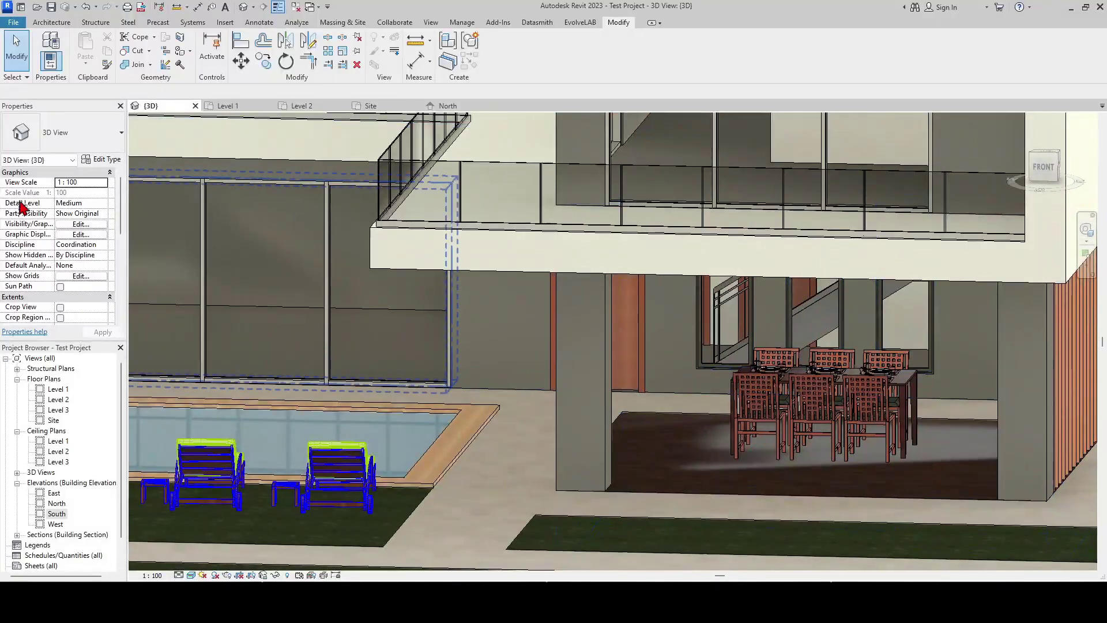
{"action": "key", "text": "c"}
{"action": "key", "text": "m"}
{"action": "left_click", "coordinate": [81, 141]}
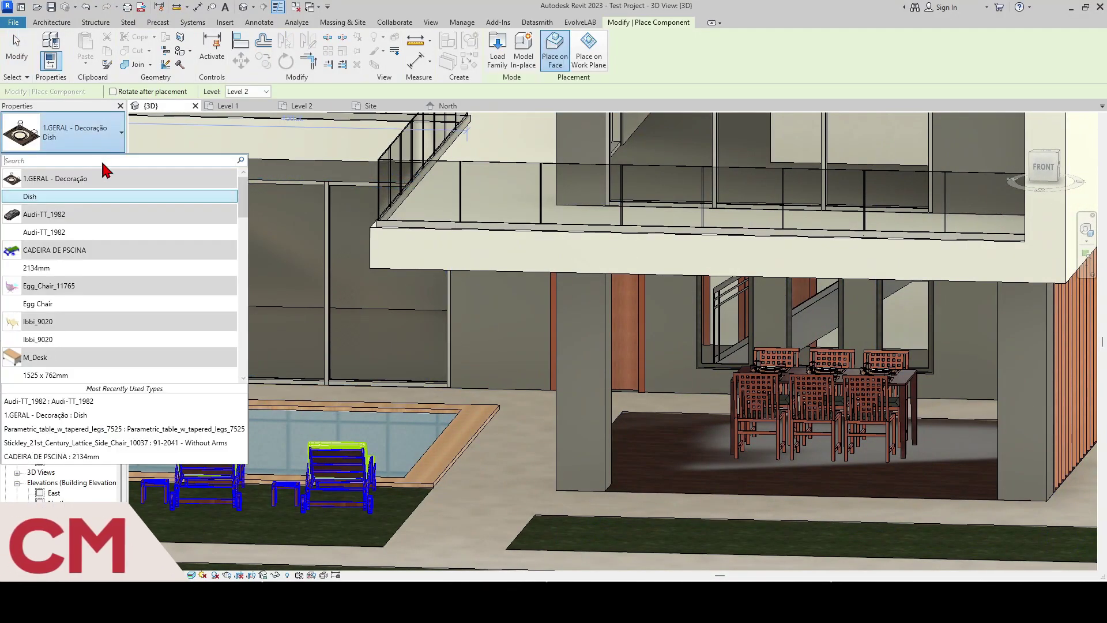
{"action": "scroll", "coordinate": [107, 242], "scroll_direction": "down", "scroll_amount": 15}
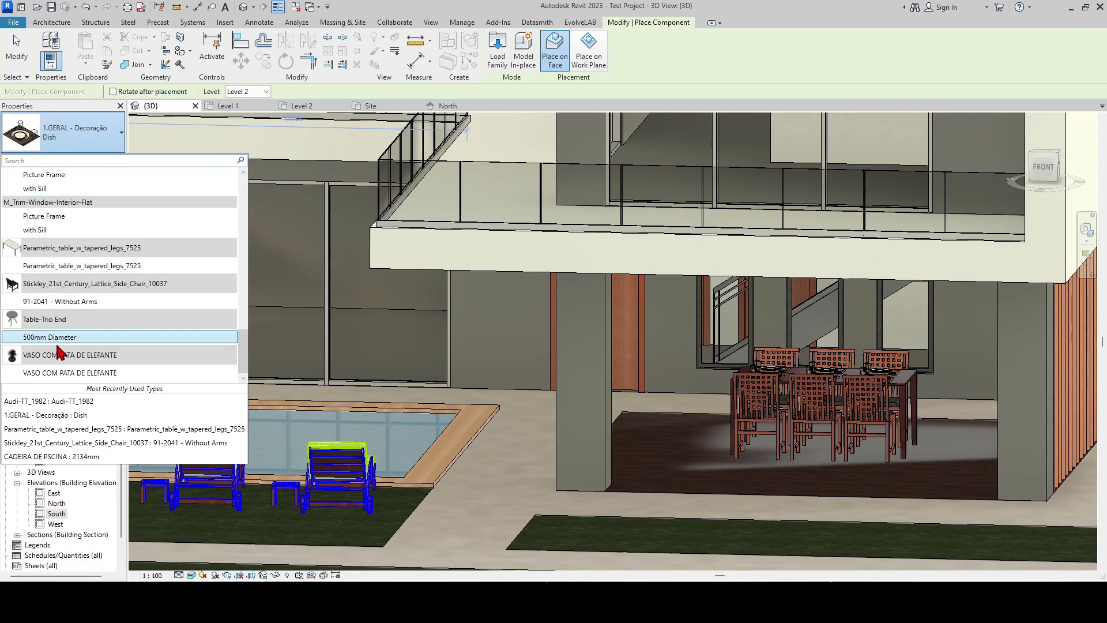
{"action": "scroll", "coordinate": [62, 307], "scroll_direction": "up", "scroll_amount": 5}
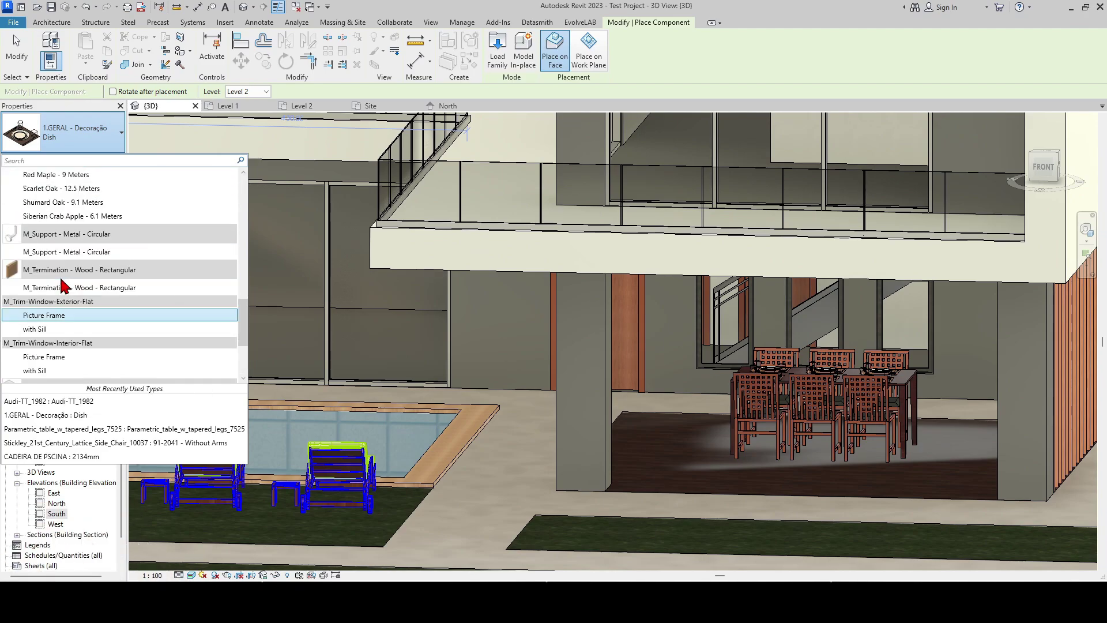
{"action": "scroll", "coordinate": [62, 284], "scroll_direction": "down", "scroll_amount": 5}
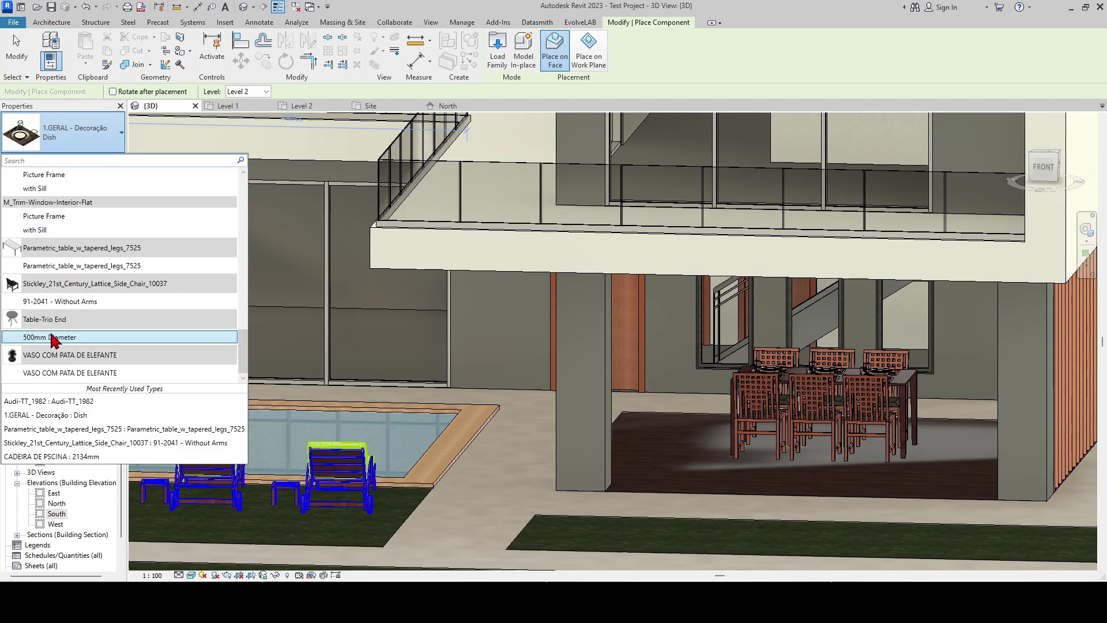
{"action": "scroll", "coordinate": [55, 339], "scroll_direction": "up", "scroll_amount": 10}
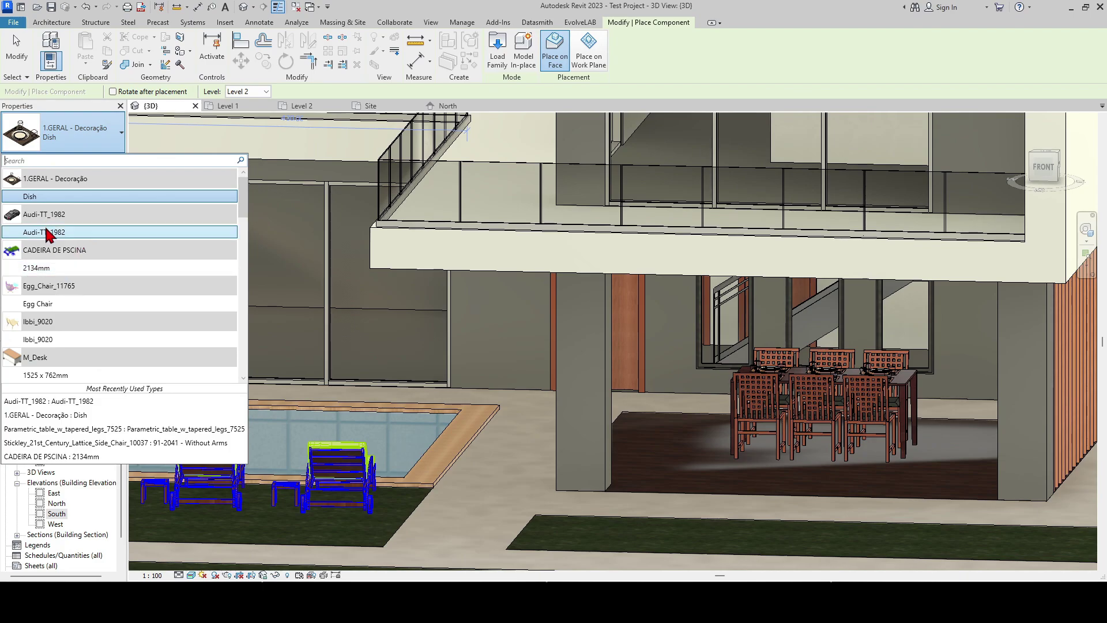
{"action": "left_click", "coordinate": [46, 231]}
{"action": "scroll", "coordinate": [807, 419], "scroll_direction": "down", "scroll_amount": 2}
{"action": "middle_click_drag", "start_coordinate": [828, 399], "coordinate": [284, 389]}
{"action": "middle_click_drag", "start_coordinate": [680, 375], "coordinate": [613, 475], "text": "shift"}
{"action": "left_click", "coordinate": [699, 378]}
{"action": "key", "text": "Escape"}
{"action": "key", "text": "Escape"}
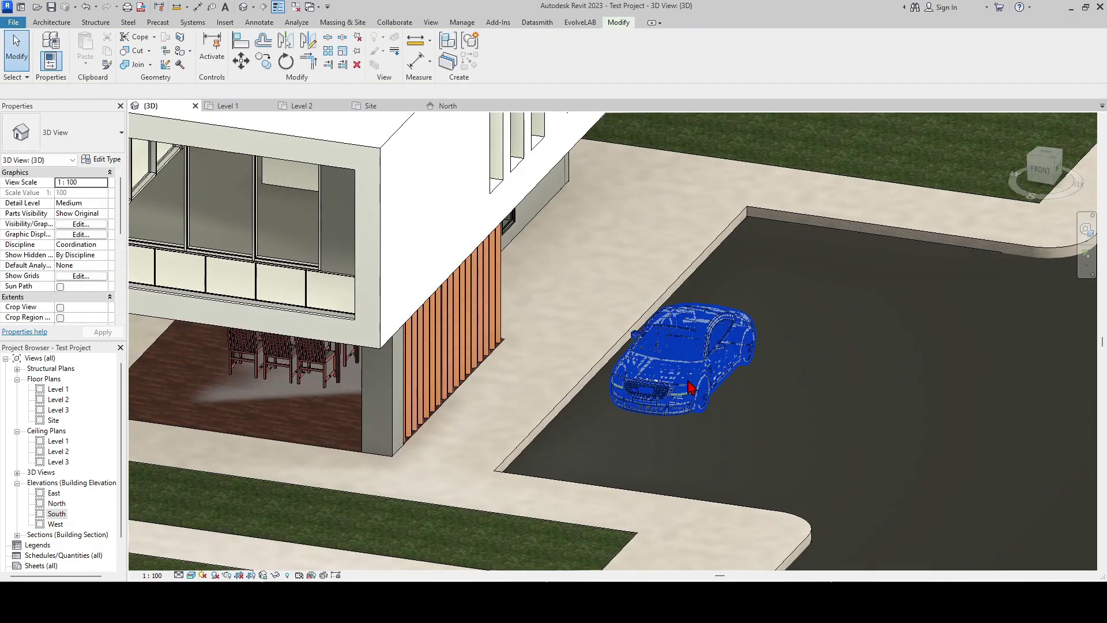
Step: Set the car's level to Level 1 with an offset of -20 from the host
{"action": "left_click", "coordinate": [695, 384]}
{"action": "middle_click_drag", "start_coordinate": [837, 438], "coordinate": [663, 369], "text": "shift"}
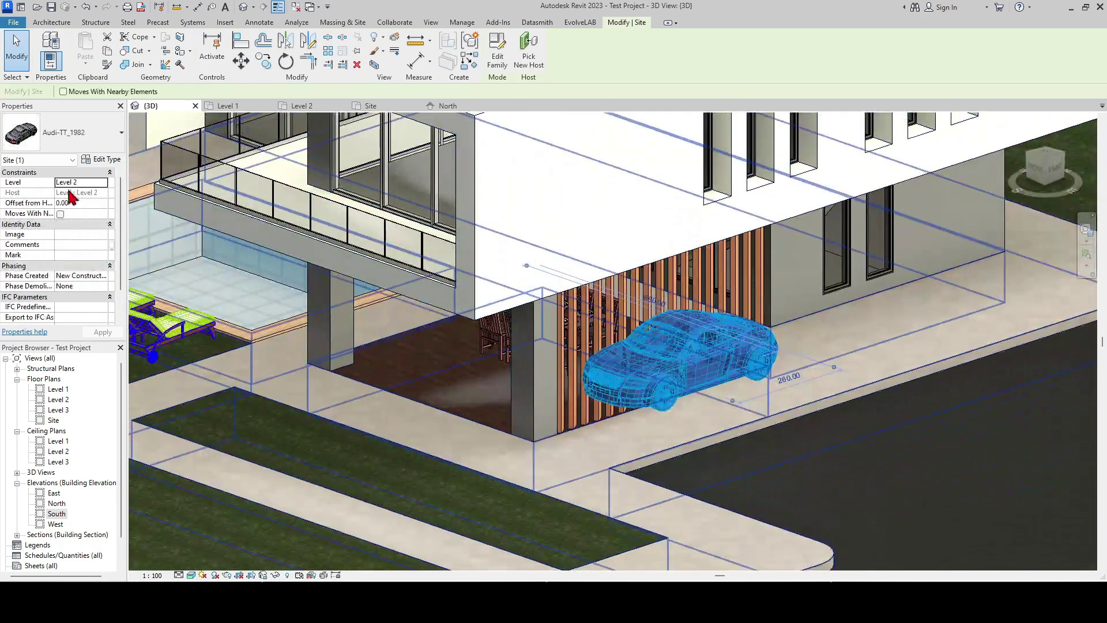
{"action": "left_click", "coordinate": [100, 183]}
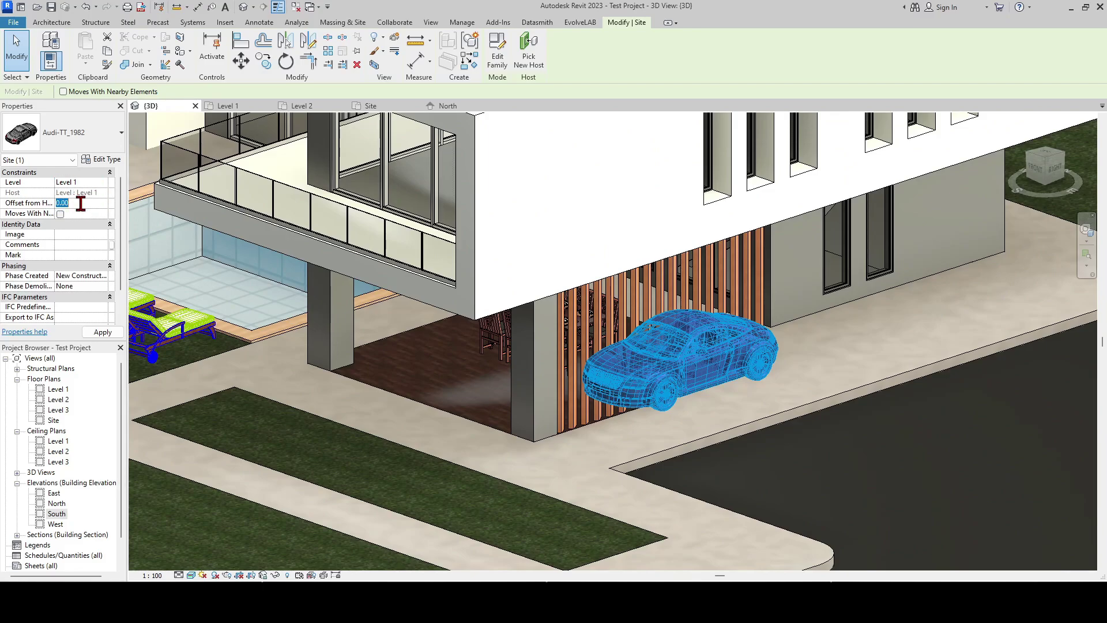
{"action": "left_click", "coordinate": [799, 453]}
Step: In the Site plan, move the car onto the driveway near its far corner beside the house, and return to the 3D view
{"action": "scroll", "coordinate": [813, 454], "scroll_direction": "down", "scroll_amount": 1}
{"action": "middle_click_drag", "start_coordinate": [818, 455], "coordinate": [722, 421]}
{"action": "left_click", "coordinate": [611, 455]}
{"action": "left_click", "coordinate": [612, 461]}
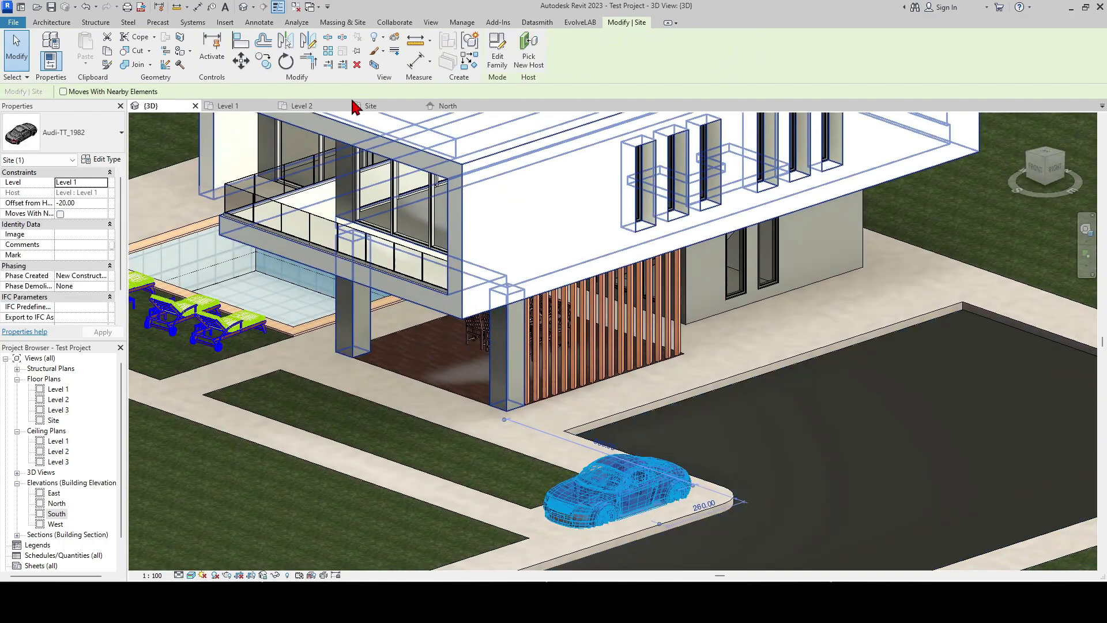
{"action": "left_click", "coordinate": [364, 105]}
{"action": "left_click_drag", "start_coordinate": [522, 333], "coordinate": [485, 209]}
{"action": "scroll", "coordinate": [488, 180], "scroll_direction": "up", "scroll_amount": 5}
{"action": "scroll", "coordinate": [485, 208], "scroll_direction": "down", "scroll_amount": 3}
{"action": "left_click", "coordinate": [159, 106]}
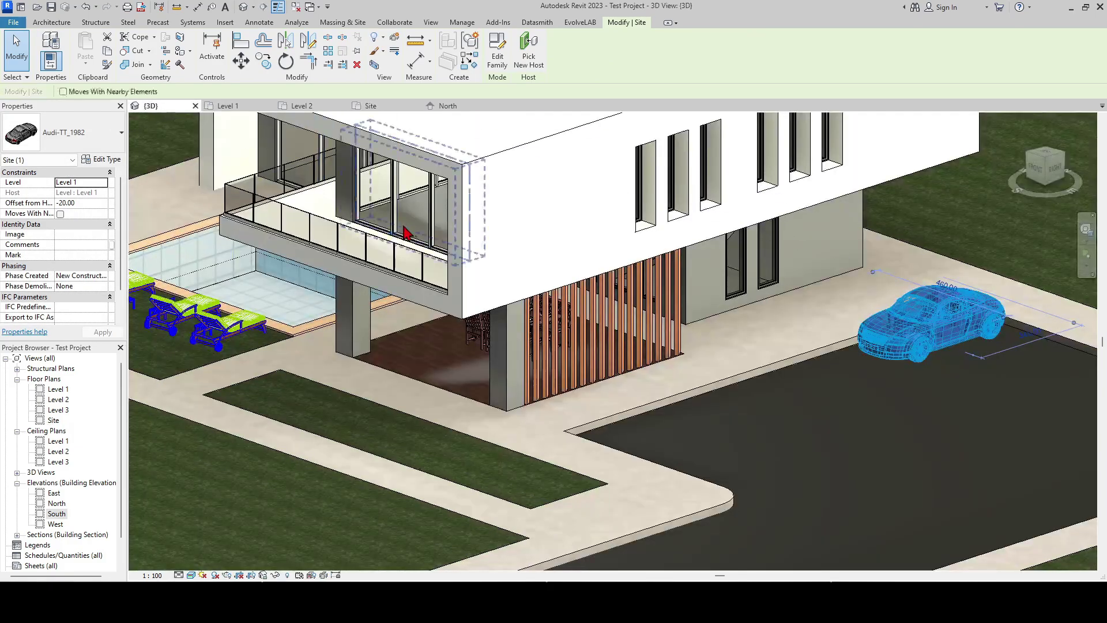
{"action": "left_click", "coordinate": [901, 419]}
{"action": "middle_click_drag", "start_coordinate": [948, 450], "coordinate": [905, 398], "text": "shift"}
{"action": "key", "text": "Escape"}
{"action": "scroll", "coordinate": [651, 355], "scroll_direction": "down", "scroll_amount": 4}
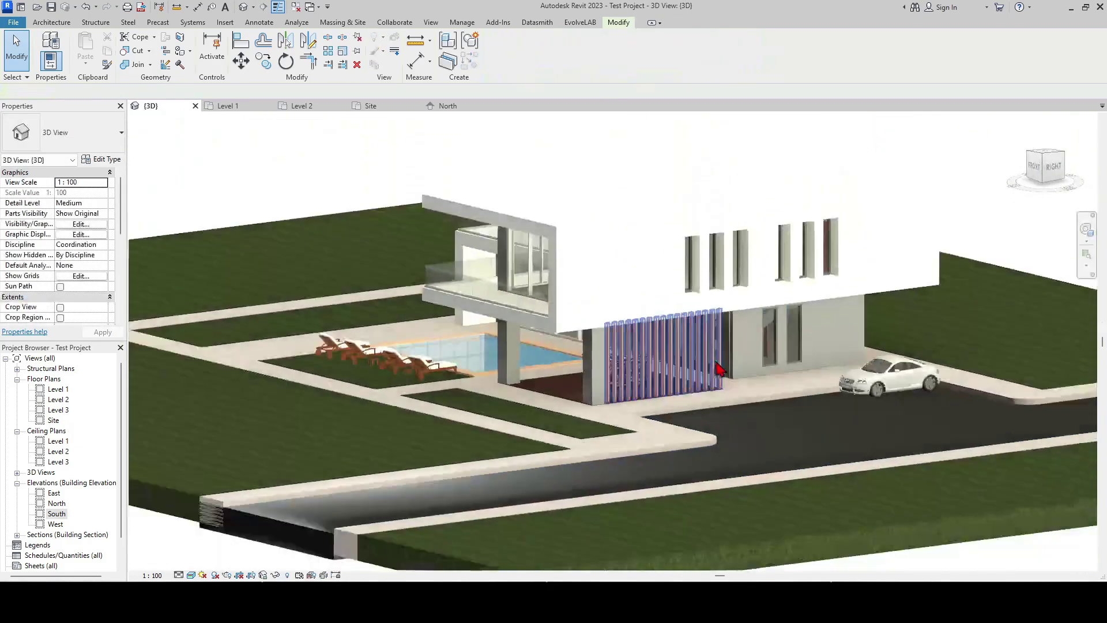
Step: Place the Delray Cylindro II Central Mount 60 pendant light on the underside of the upper floor above the dining area
{"action": "middle_click_drag", "start_coordinate": [612, 363], "coordinate": [743, 382], "text": "shift"}
{"action": "scroll", "coordinate": [700, 386], "scroll_direction": "up", "scroll_amount": 4}
{"action": "middle_click_drag", "start_coordinate": [677, 403], "coordinate": [681, 449], "text": "shift"}
{"action": "scroll", "coordinate": [616, 403], "scroll_direction": "up", "scroll_amount": 2}
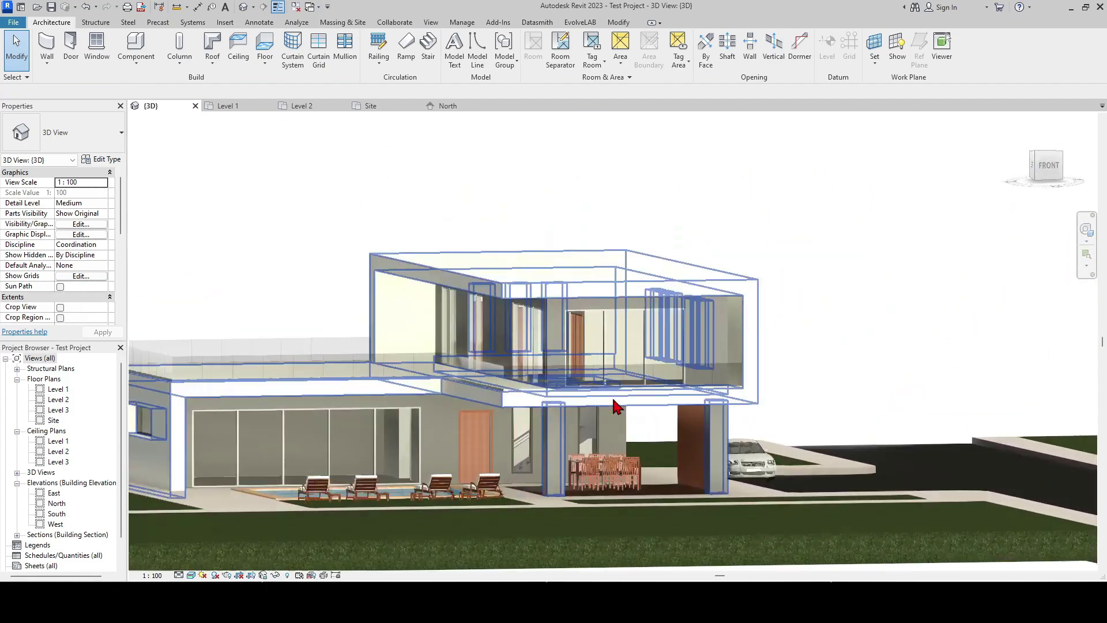
{"action": "middle_click_drag", "start_coordinate": [615, 403], "coordinate": [600, 464], "text": "shift"}
{"action": "key", "text": "c"}
{"action": "key", "text": "m"}
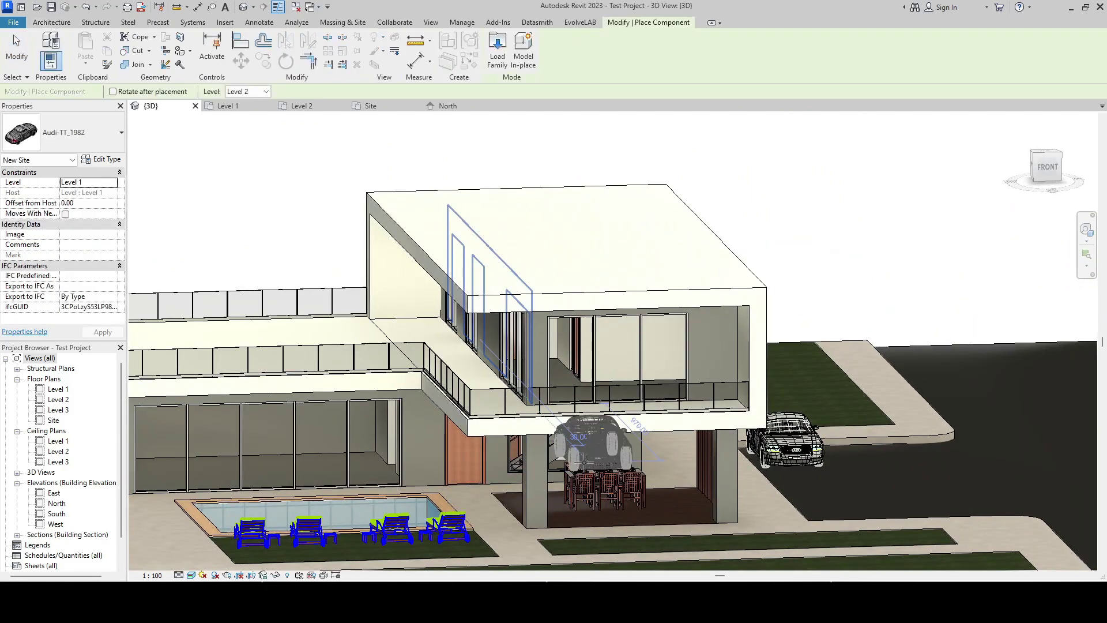
{"action": "left_click", "coordinate": [109, 132]}
{"action": "scroll", "coordinate": [114, 242], "scroll_direction": "up", "scroll_amount": 1}
{"action": "scroll", "coordinate": [87, 231], "scroll_direction": "down", "scroll_amount": 2}
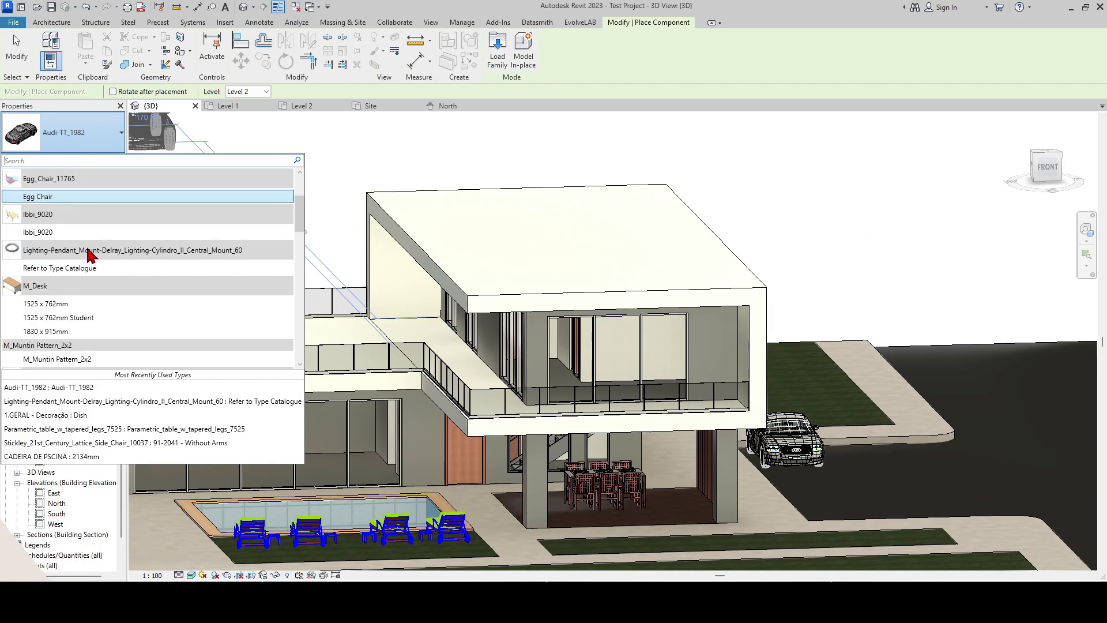
{"action": "left_click", "coordinate": [66, 268]}
{"action": "scroll", "coordinate": [667, 415], "scroll_direction": "up", "scroll_amount": 8}
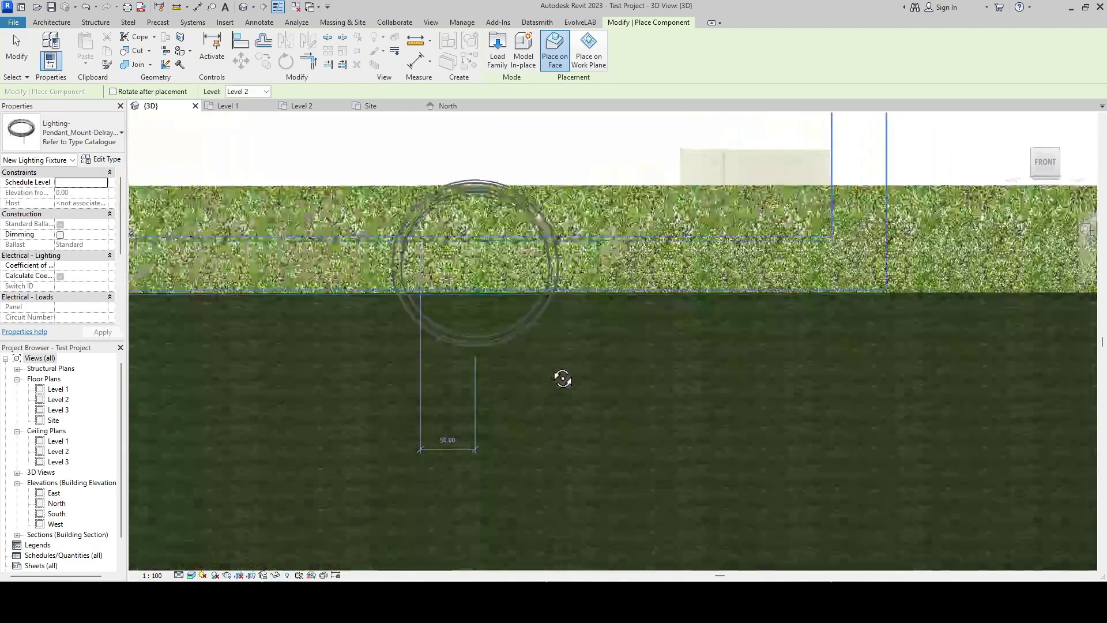
{"action": "middle_click_drag", "start_coordinate": [564, 378], "coordinate": [563, 425], "text": "shift"}
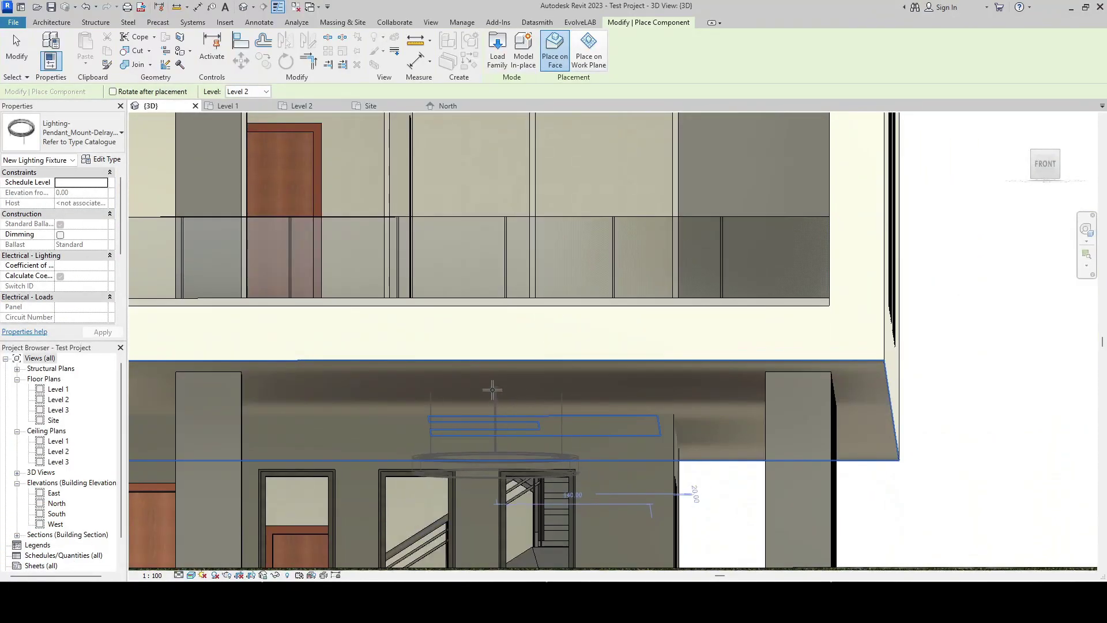
{"action": "left_click", "coordinate": [502, 394]}
{"action": "key", "text": "Escape"}
{"action": "key", "text": "Escape"}
Step: In the left-side 3D view, move the pendant light so it is centred across the table's width
{"action": "middle_click_drag", "start_coordinate": [580, 440], "coordinate": [831, 342], "text": "shift"}
{"action": "scroll", "coordinate": [831, 342], "scroll_direction": "down", "scroll_amount": 1}
{"action": "middle_click_drag", "start_coordinate": [761, 410], "coordinate": [833, 398], "text": "shift"}
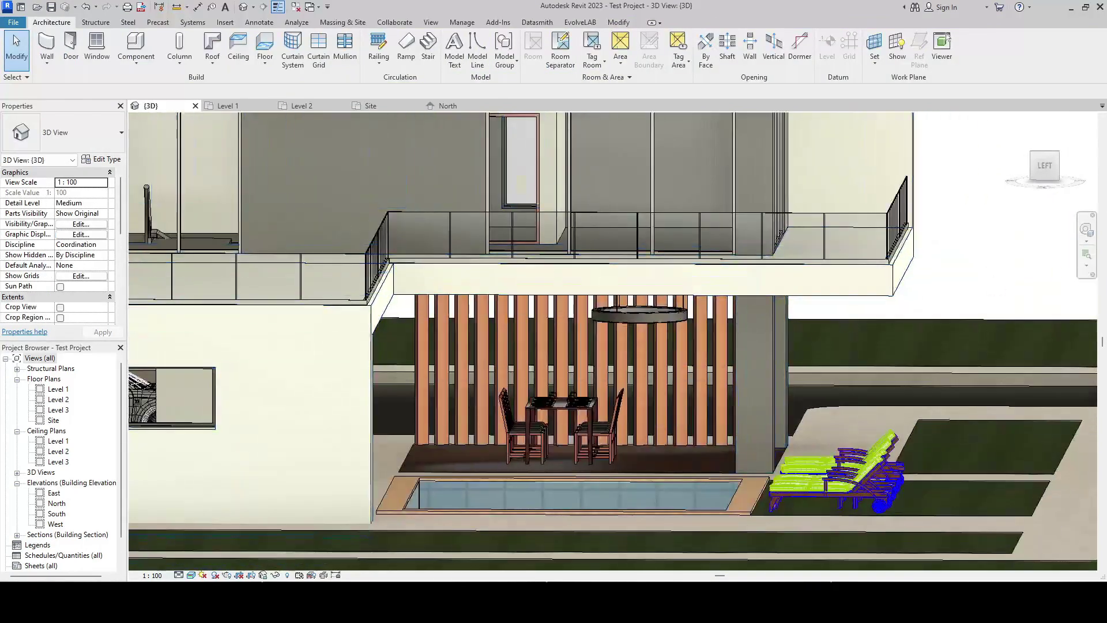
{"action": "left_click", "coordinate": [1037, 173]}
{"action": "scroll", "coordinate": [531, 339], "scroll_direction": "up", "scroll_amount": 8}
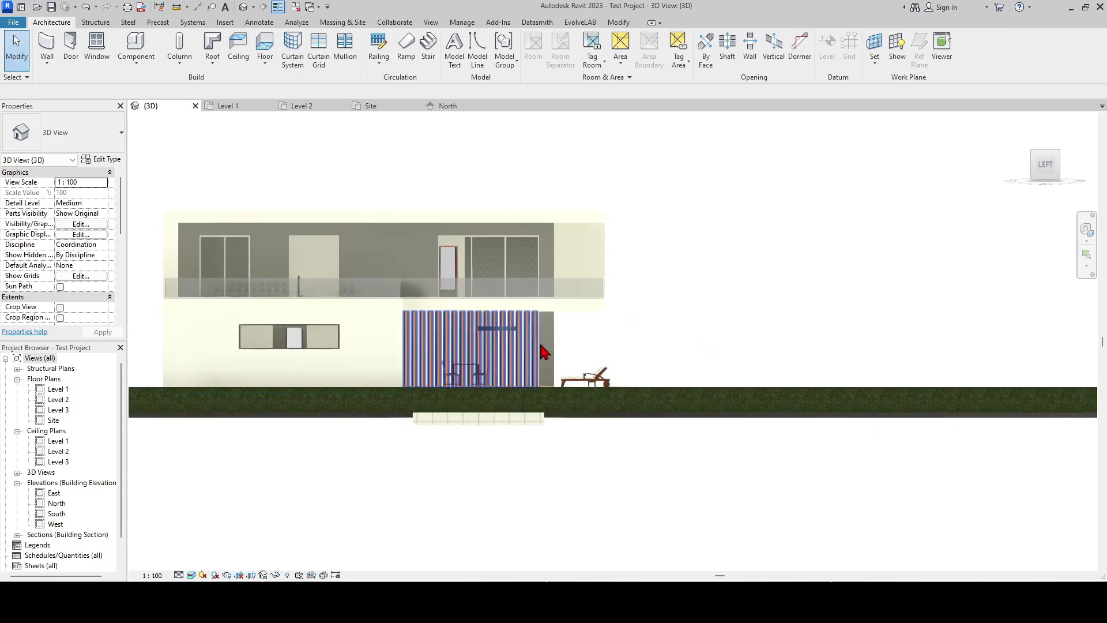
{"action": "left_click", "coordinate": [471, 283]}
{"action": "middle_click_drag", "start_coordinate": [493, 367], "coordinate": [602, 375]}
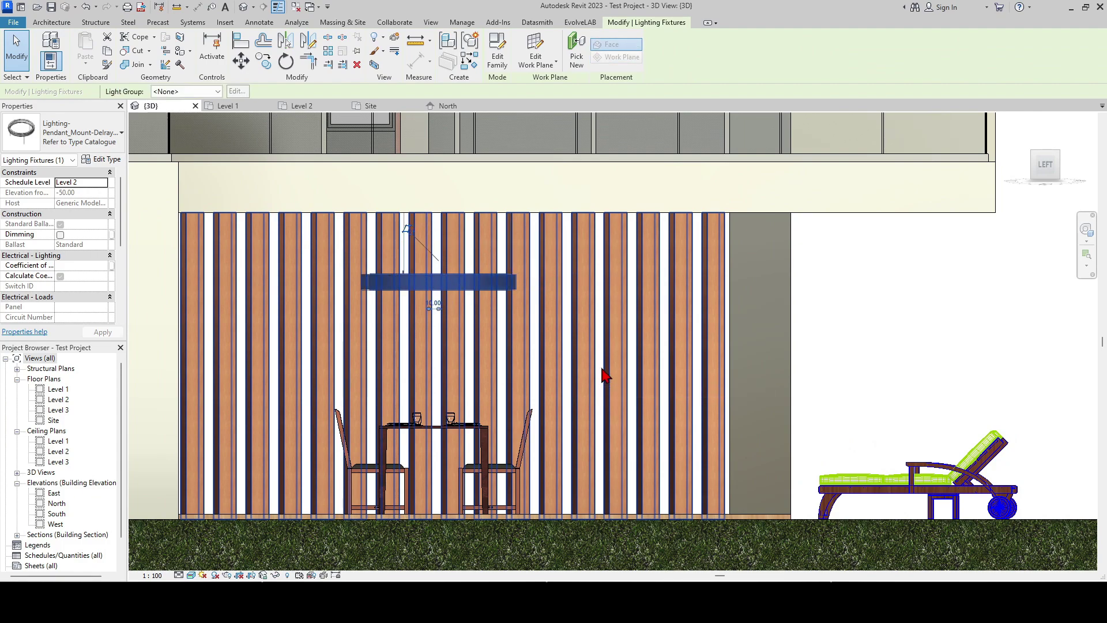
{"action": "key", "text": "Escape"}
Step: In the front 3D view, shift the pendant light slightly to centre it along the table's length
{"action": "left_click", "coordinate": [1067, 165]}
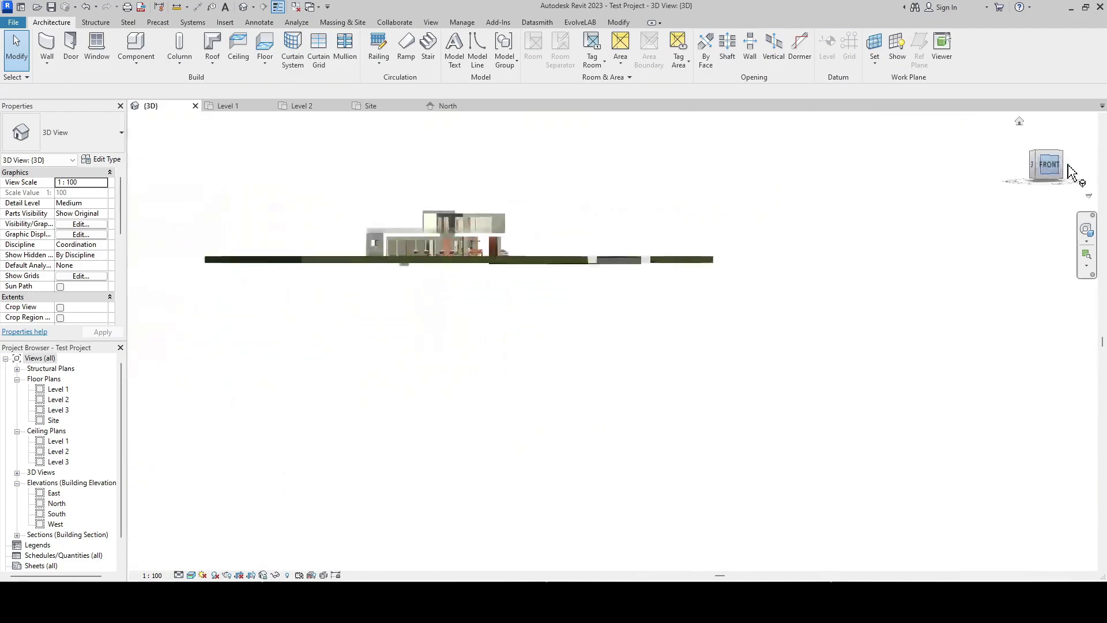
{"action": "scroll", "coordinate": [679, 362], "scroll_direction": "up", "scroll_amount": 3}
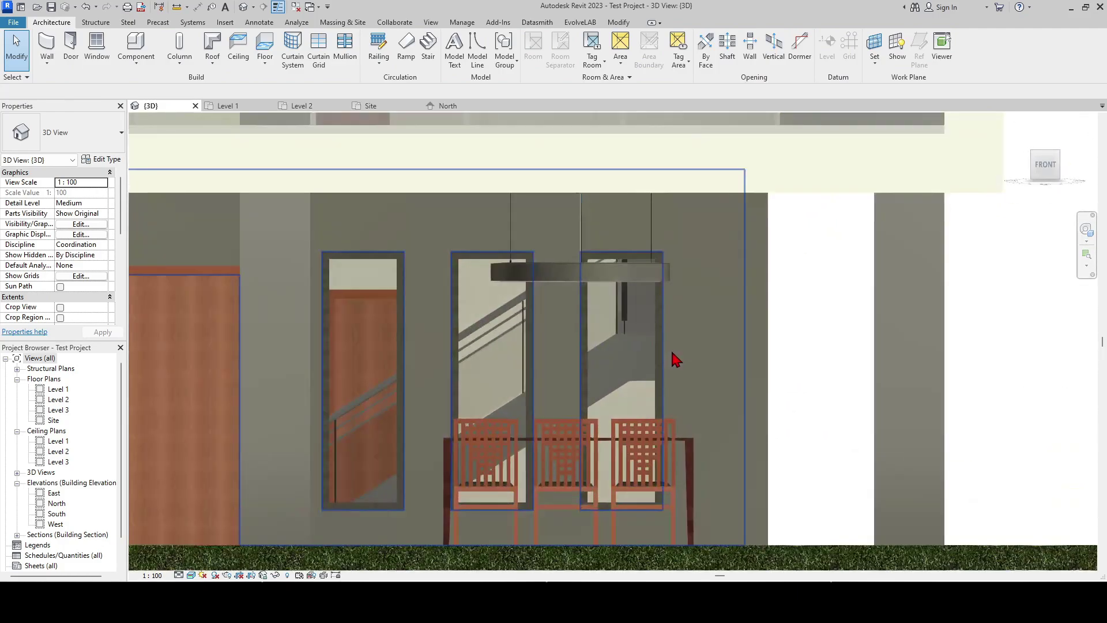
{"action": "left_click", "coordinate": [600, 280]}
{"action": "left_click_drag", "start_coordinate": [600, 282], "coordinate": [599, 280]}
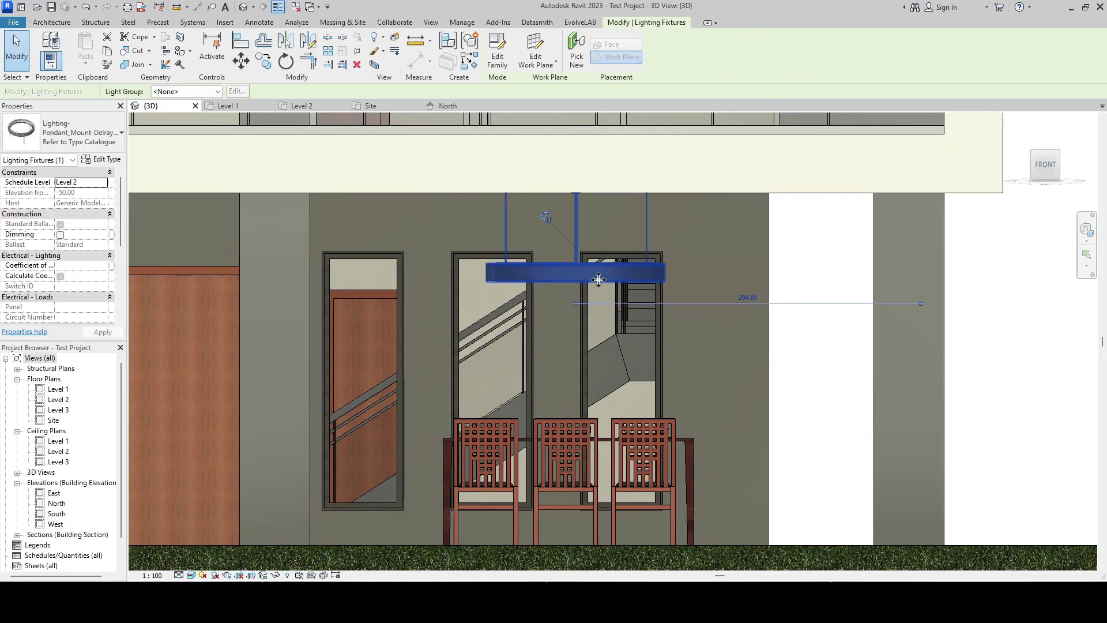
{"action": "key", "text": "Escape"}
Step: Return from the 3D view to the floor plans and open the Level 2 plan
{"action": "scroll", "coordinate": [597, 291], "scroll_direction": "down", "scroll_amount": 3}
{"action": "middle_click_drag", "start_coordinate": [603, 306], "coordinate": [867, 506], "text": "shift"}
{"action": "scroll", "coordinate": [836, 392], "scroll_direction": "down", "scroll_amount": 2}
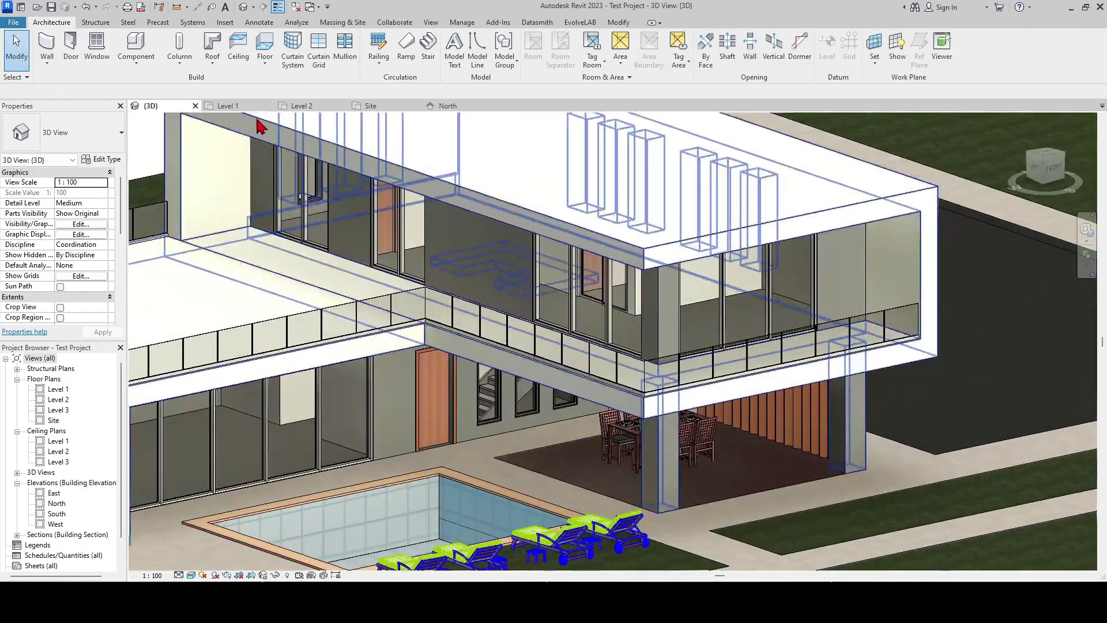
{"action": "scroll", "coordinate": [494, 279], "scroll_direction": "down", "scroll_amount": 3}
{"action": "middle_click_drag", "start_coordinate": [496, 281], "coordinate": [561, 266]}
{"action": "middle_click_drag", "start_coordinate": [273, 170], "coordinate": [336, 212]}
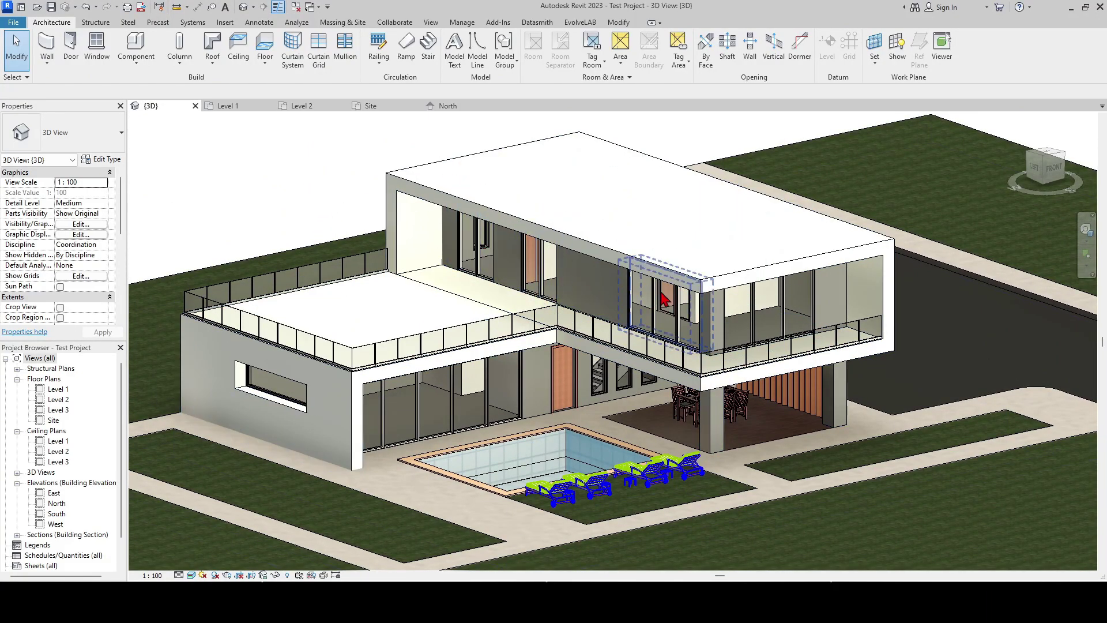
{"action": "left_click", "coordinate": [254, 106]}
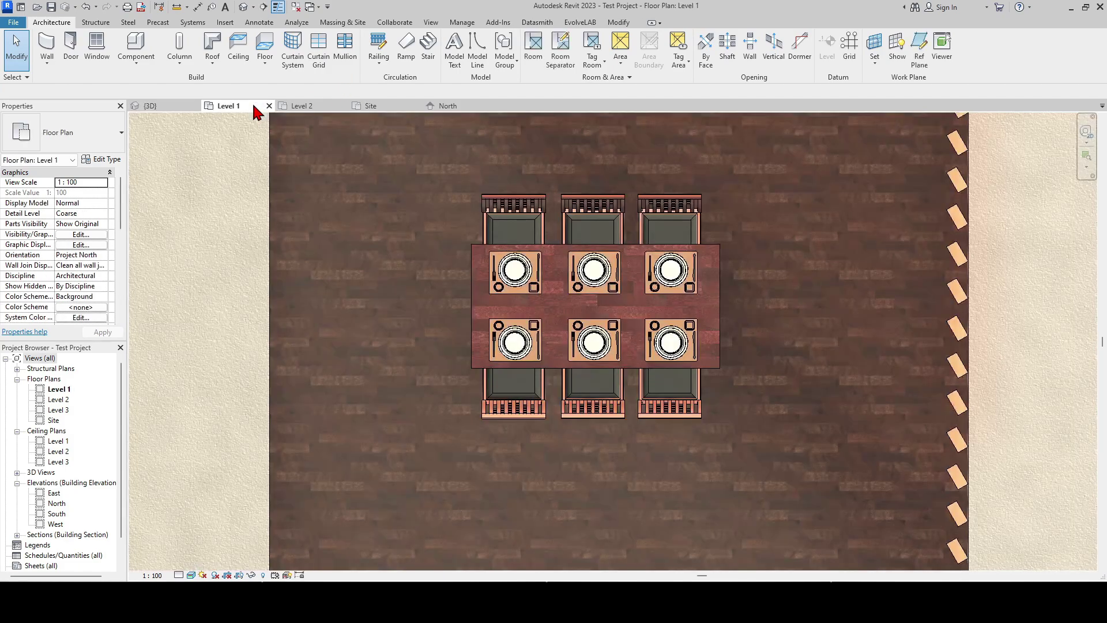
{"action": "scroll", "coordinate": [556, 494], "scroll_direction": "up", "scroll_amount": 2}
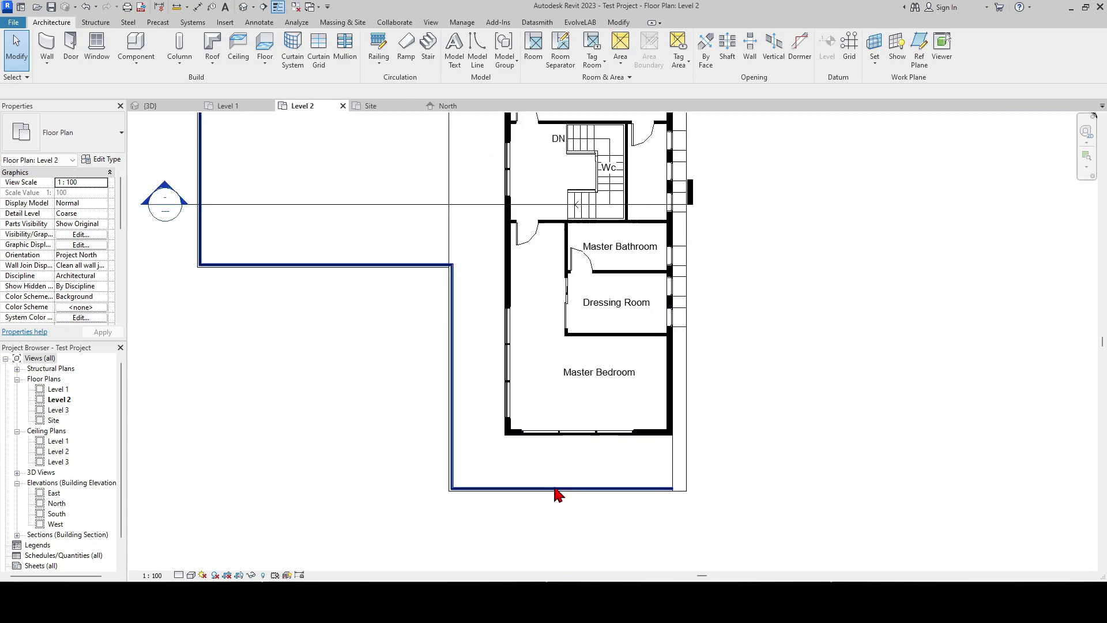
Step: Change the Level 2 plan's visual style so floor surfaces display with rendered colours instead of line work
{"action": "left_click", "coordinate": [191, 575]}
{"action": "left_click", "coordinate": [215, 554]}
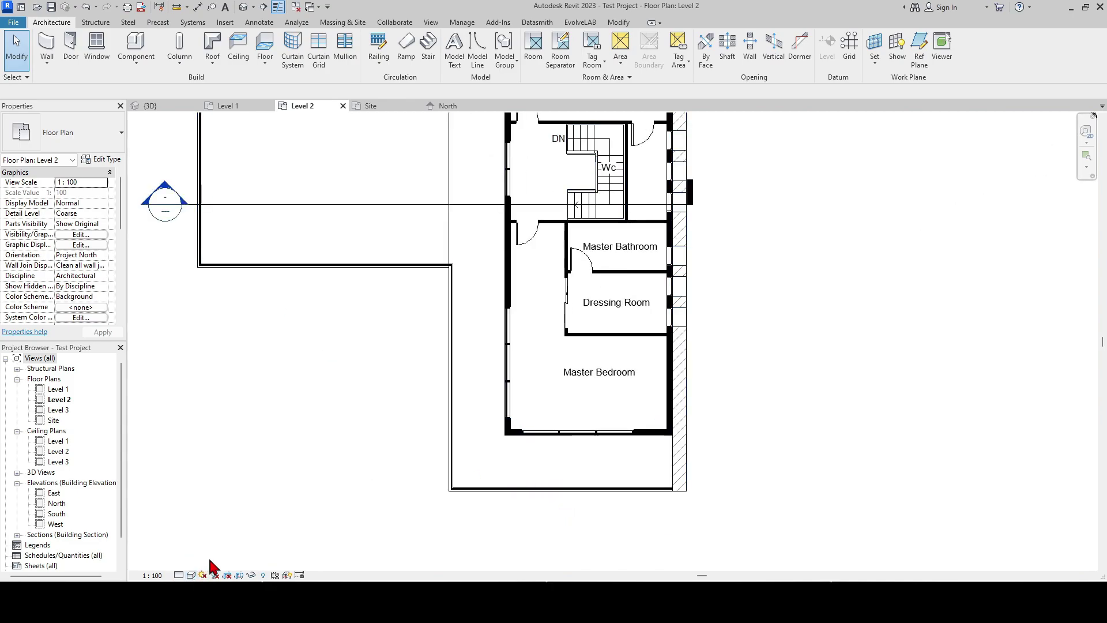
{"action": "scroll", "coordinate": [329, 415], "scroll_direction": "down", "scroll_amount": 3}
{"action": "scroll", "coordinate": [387, 451], "scroll_direction": "up", "scroll_amount": 1}
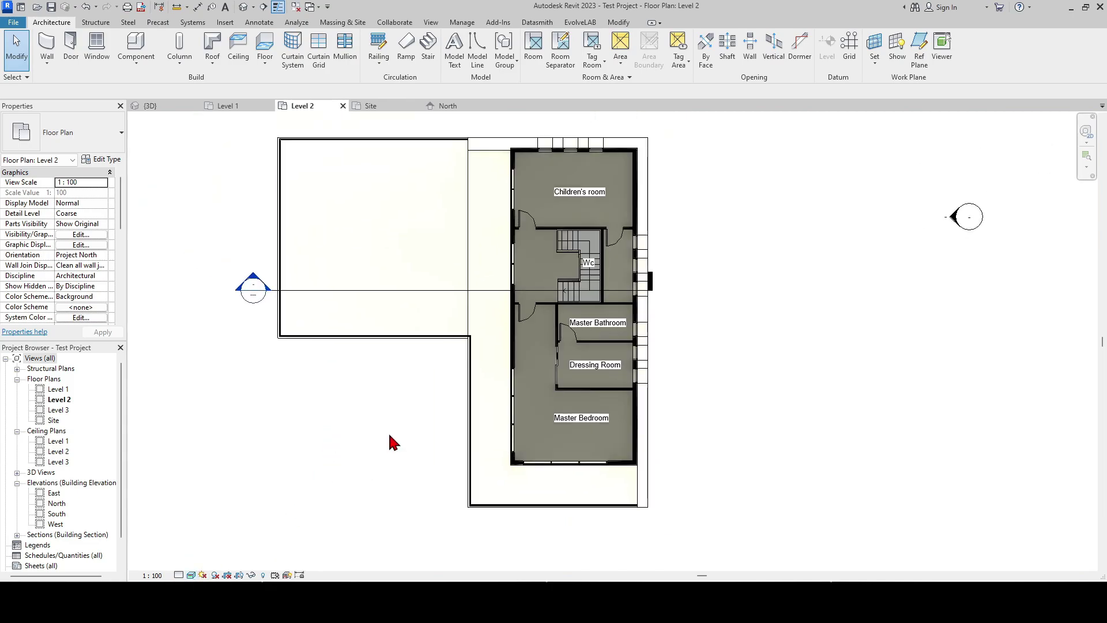
{"action": "scroll", "coordinate": [438, 496], "scroll_direction": "up", "scroll_amount": 2}
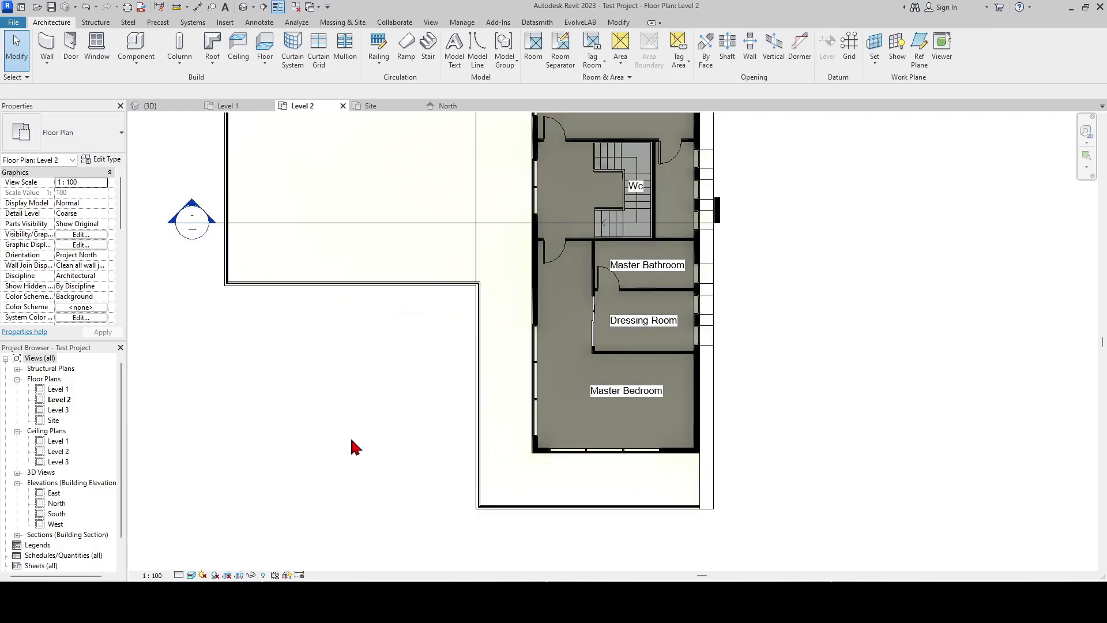
Step: Place an Ibbi_9020 chair on the balcony in front of the Master Bedroom's front windows
{"action": "key", "text": "c"}
{"action": "key", "text": "m"}
{"action": "left_click", "coordinate": [114, 141]}
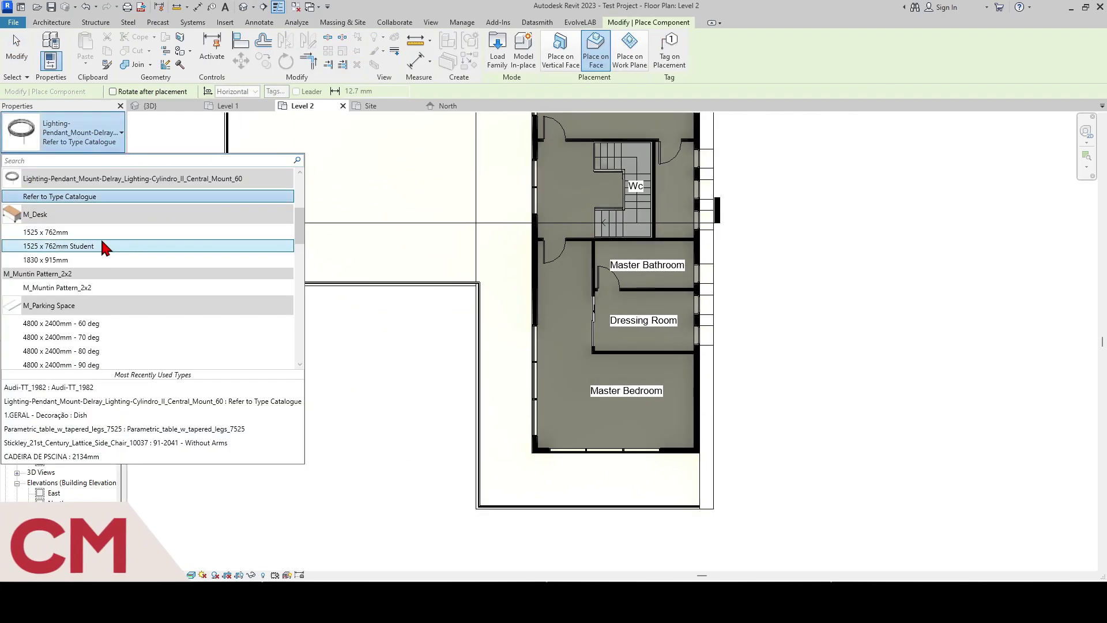
{"action": "scroll", "coordinate": [86, 254], "scroll_direction": "up", "scroll_amount": 5}
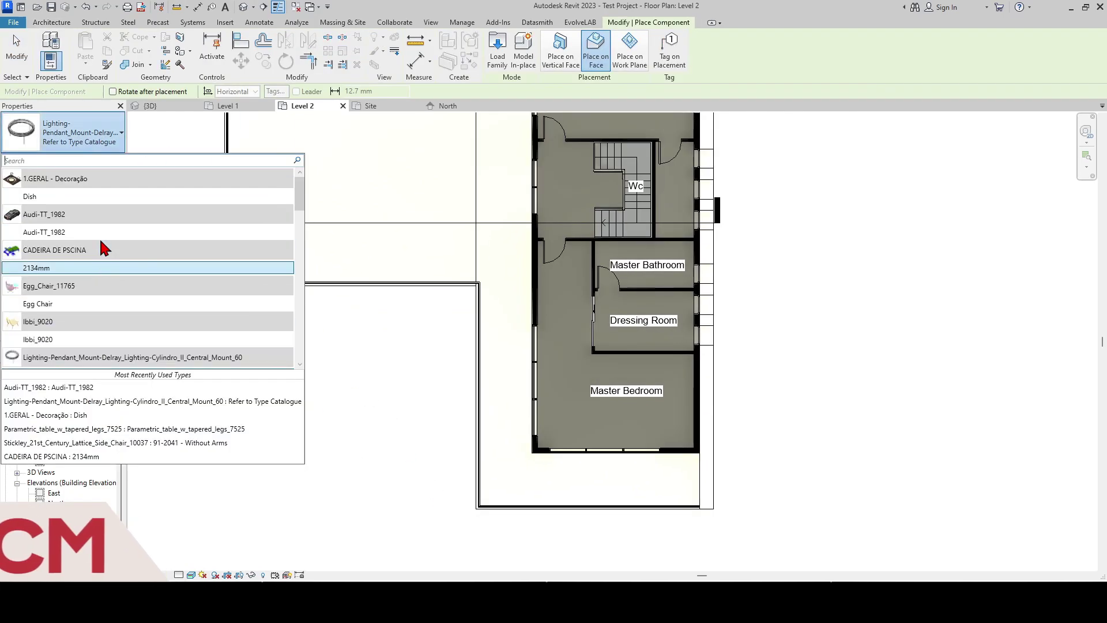
{"action": "left_click", "coordinate": [55, 339]}
{"action": "scroll", "coordinate": [647, 487], "scroll_direction": "up", "scroll_amount": 3}
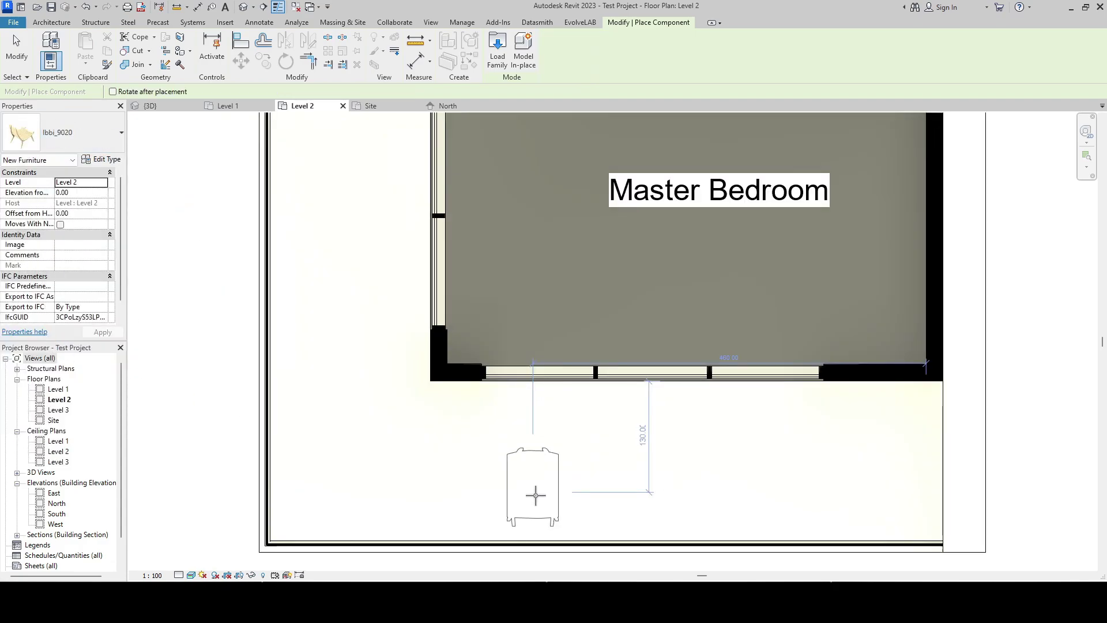
{"action": "left_click", "coordinate": [532, 491]}
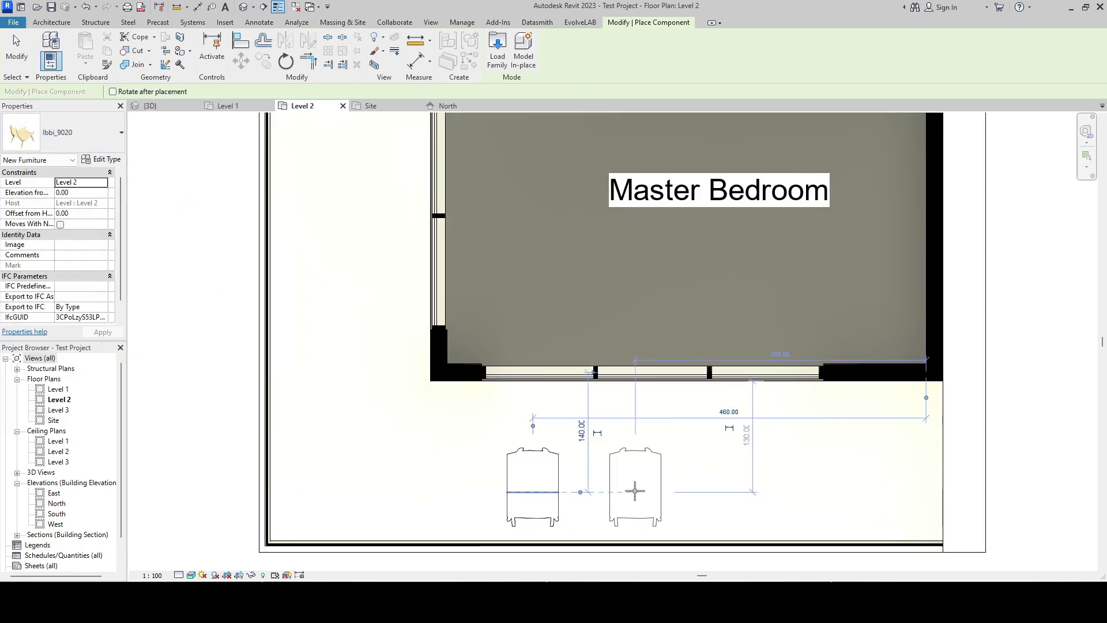
Step: Place a Table-Trio End, 500mm Diameter, on the balcony beside the Ibbi_9020 chair
{"action": "left_click", "coordinate": [69, 138]}
{"action": "scroll", "coordinate": [81, 311], "scroll_direction": "down", "scroll_amount": 2}
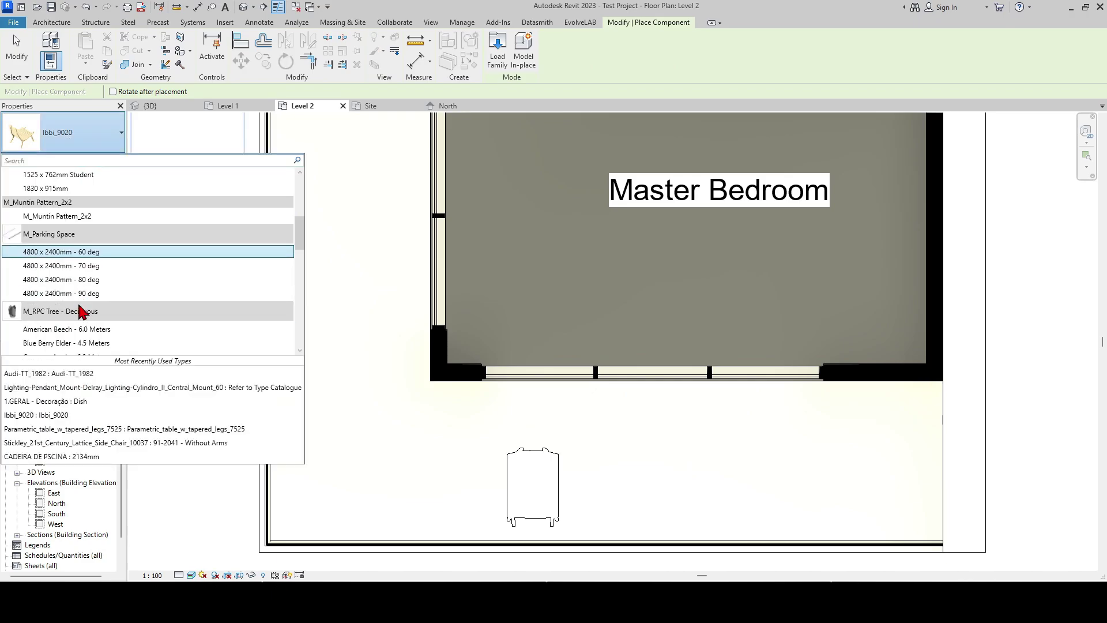
{"action": "scroll", "coordinate": [79, 311], "scroll_direction": "down", "scroll_amount": 5}
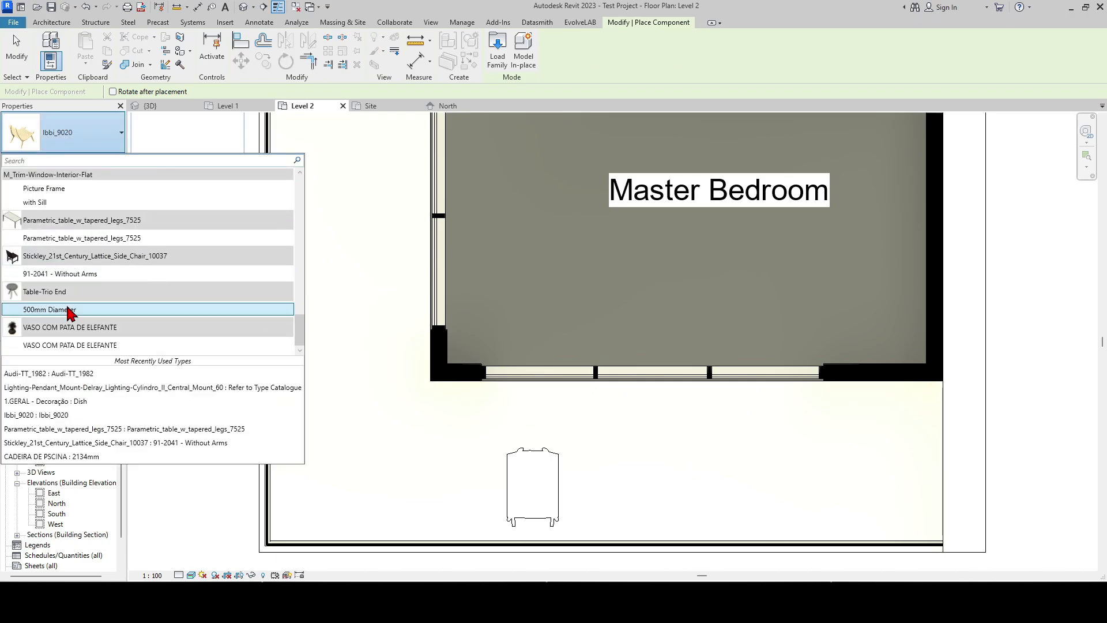
{"action": "left_click", "coordinate": [68, 309]}
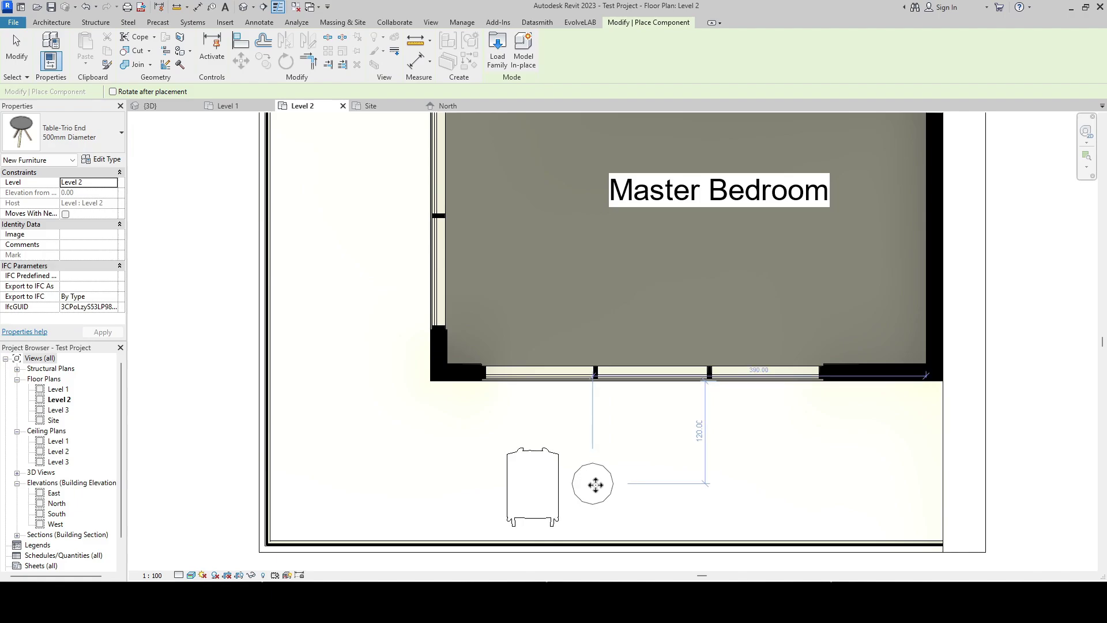
Step: Place an Egg_Chair_11765 on the side balcony by the Master Bedroom windows, turned so its back faces the glazing
{"action": "left_click", "coordinate": [75, 134]}
{"action": "scroll", "coordinate": [75, 248], "scroll_direction": "up", "scroll_amount": 5}
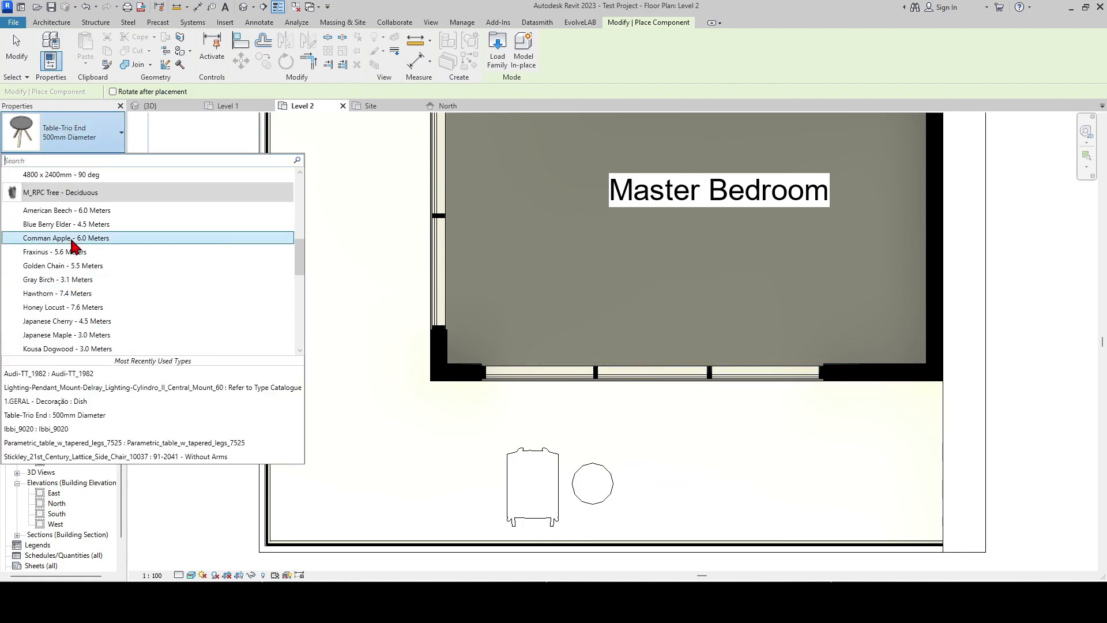
{"action": "scroll", "coordinate": [69, 245], "scroll_direction": "up", "scroll_amount": 8}
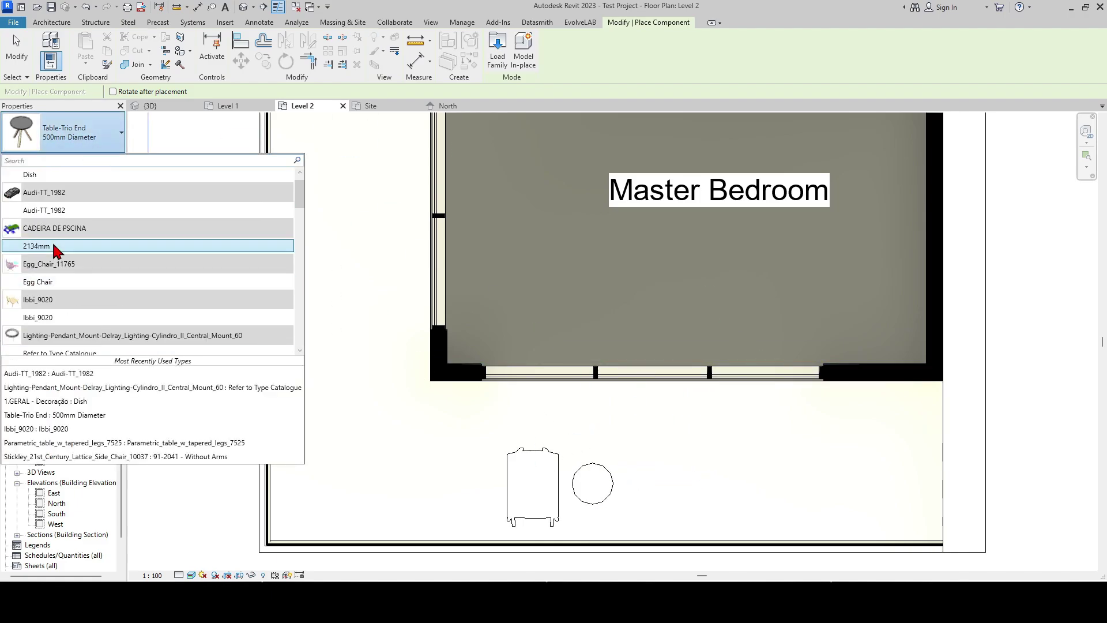
{"action": "scroll", "coordinate": [55, 253], "scroll_direction": "up", "scroll_amount": 1}
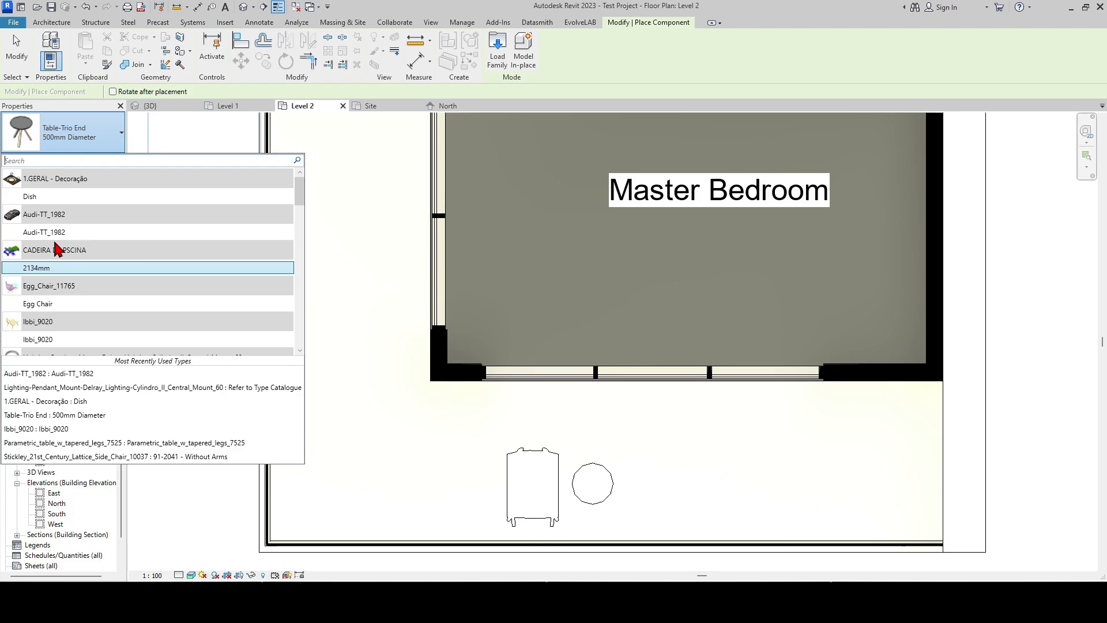
{"action": "left_click", "coordinate": [58, 302]}
{"action": "scroll", "coordinate": [277, 274], "scroll_direction": "down", "scroll_amount": 2}
{"action": "middle_click_drag", "start_coordinate": [330, 234], "coordinate": [407, 415]}
{"action": "key", "text": "space"}
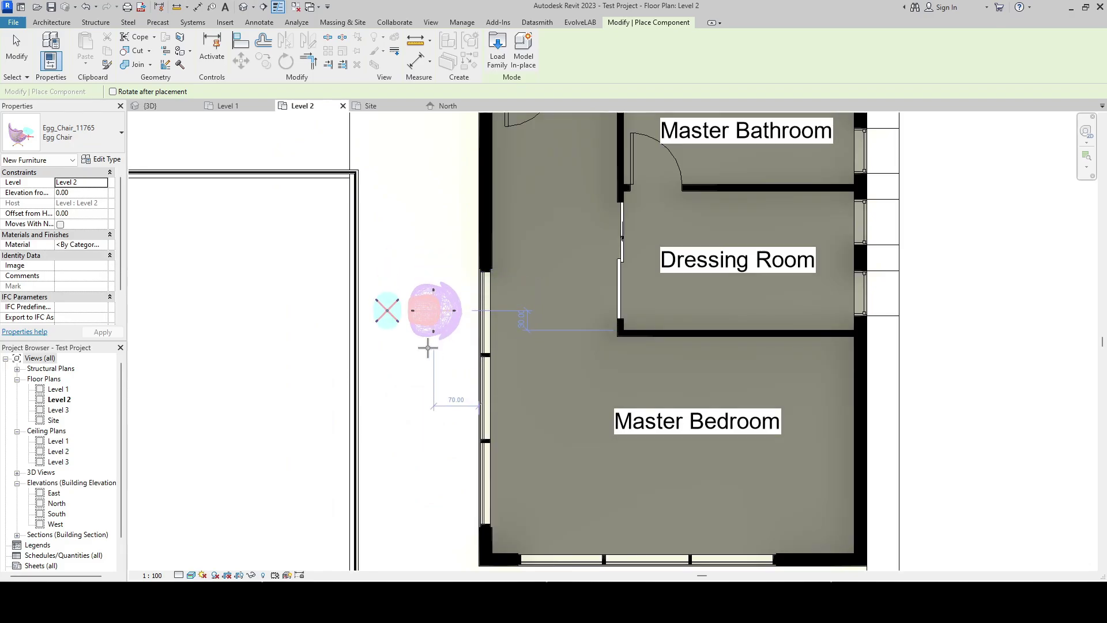
{"action": "left_click", "coordinate": [427, 347]}
{"action": "key", "text": "Escape"}
Step: Rotate the egg chair counterclockwise so that it sits diagonally to the bedroom wall with its footstool angled toward the front
{"action": "middle_click_drag", "start_coordinate": [440, 326], "coordinate": [445, 309]}
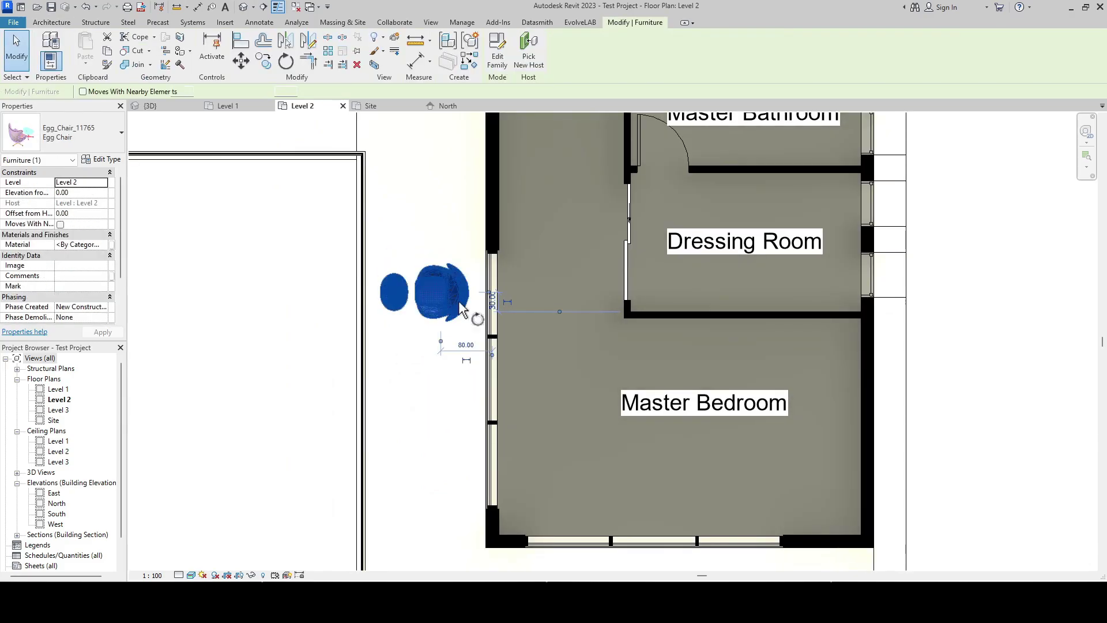
{"action": "scroll", "coordinate": [520, 289], "scroll_direction": "up", "scroll_amount": 3}
{"action": "left_click", "coordinate": [521, 289]}
{"action": "left_click", "coordinate": [558, 190]}
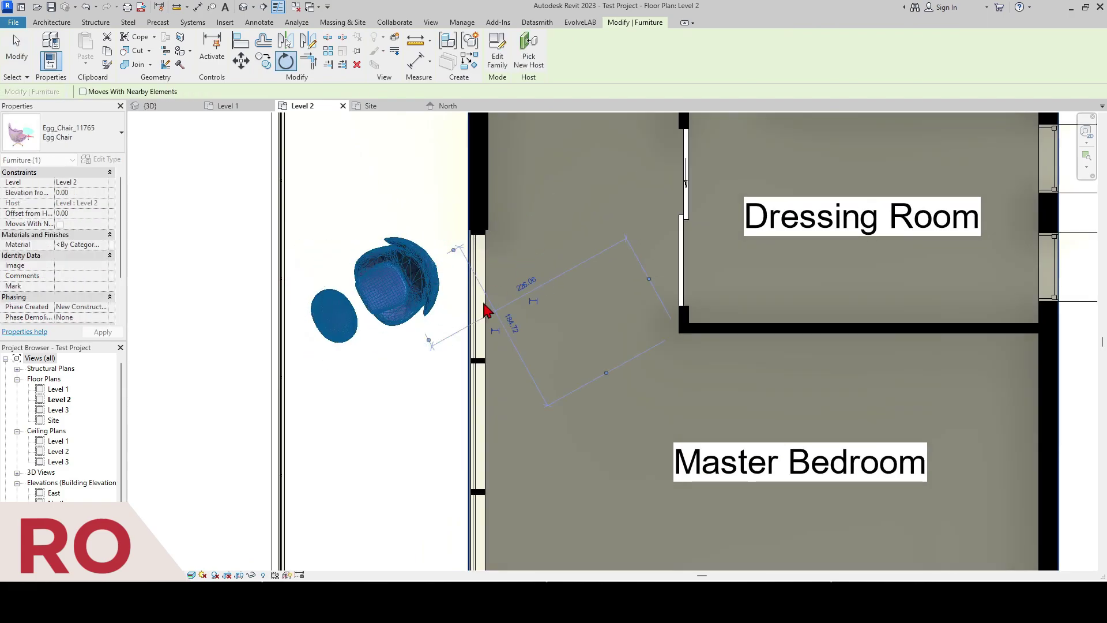
Step: Mirror a copy of the egg chair across a horizontal axis drawn just below its footstool
{"action": "middle_click_drag", "start_coordinate": [486, 311], "coordinate": [518, 255]}
{"action": "key", "text": "d"}
{"action": "key", "text": "m"}
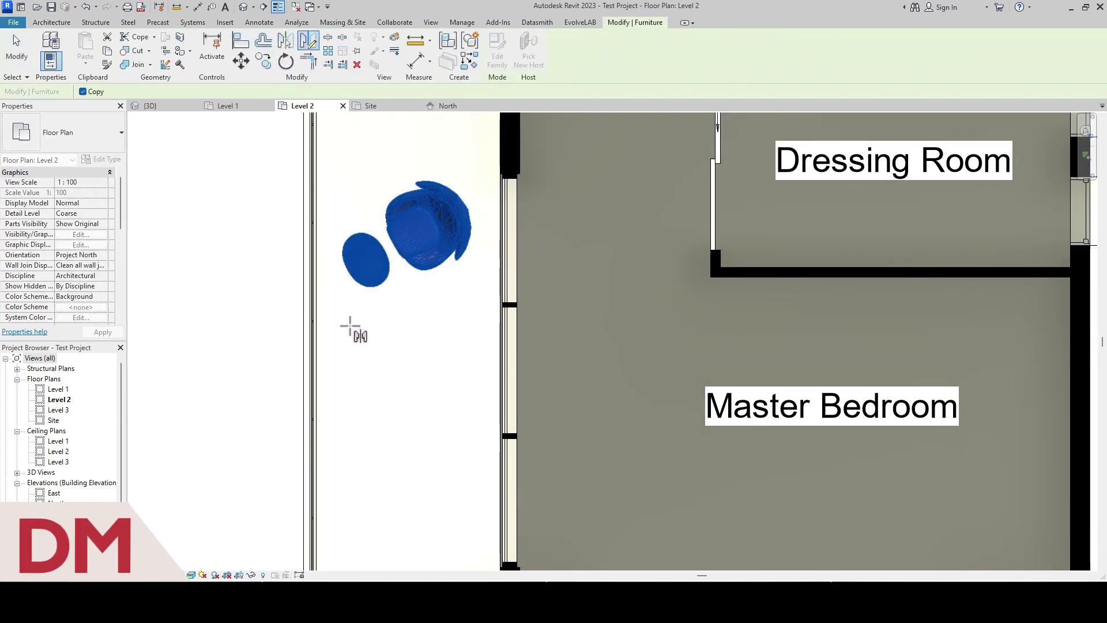
{"action": "left_click", "coordinate": [351, 327]}
{"action": "left_click", "coordinate": [447, 328]}
{"action": "middle_click_drag", "start_coordinate": [450, 382], "coordinate": [445, 321]}
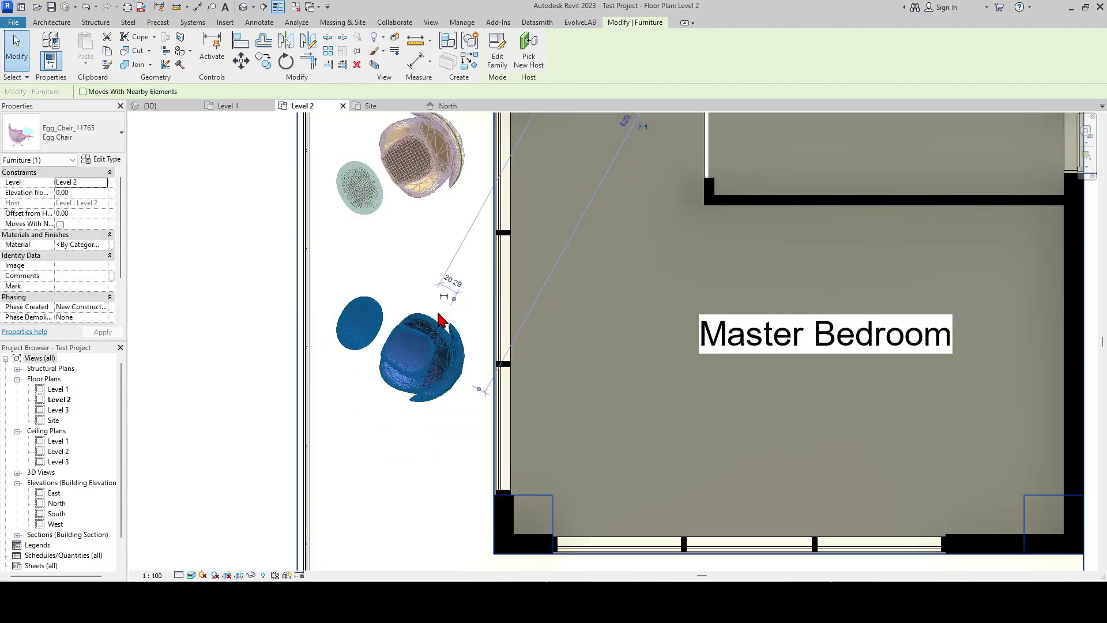
{"action": "scroll", "coordinate": [444, 321], "scroll_direction": "down", "scroll_amount": 1}
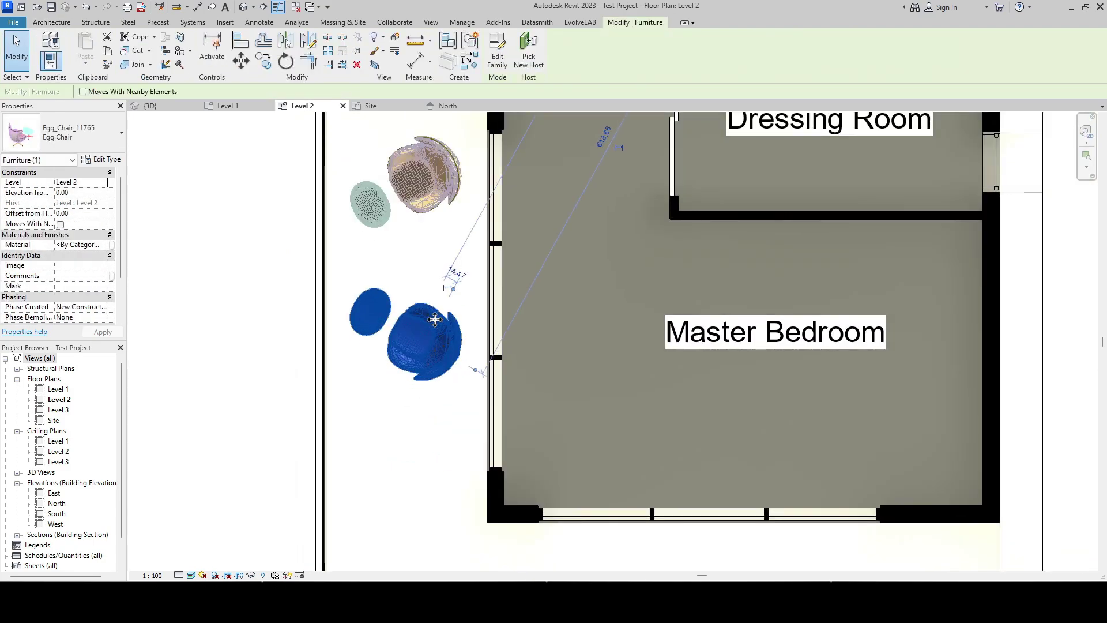
{"action": "key", "text": "Escape"}
{"action": "scroll", "coordinate": [438, 317], "scroll_direction": "down", "scroll_amount": 2}
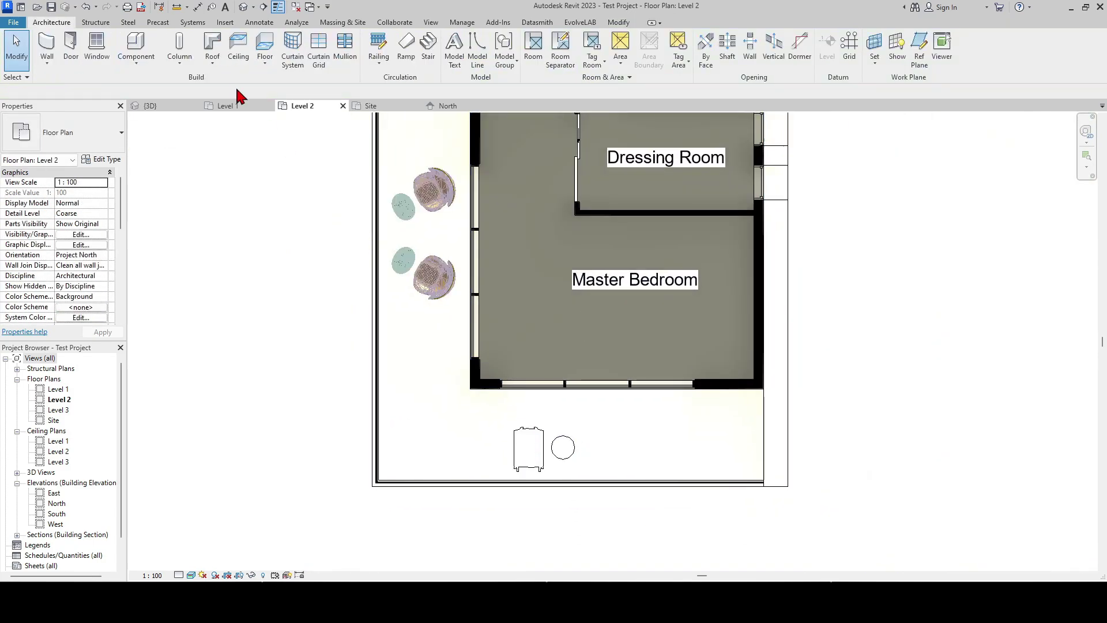
Step: Inspect the balcony chairs and side table in the 3D view and return to the Level 2 plan
{"action": "left_click", "coordinate": [140, 105]}
{"action": "scroll", "coordinate": [769, 342], "scroll_direction": "up", "scroll_amount": 5}
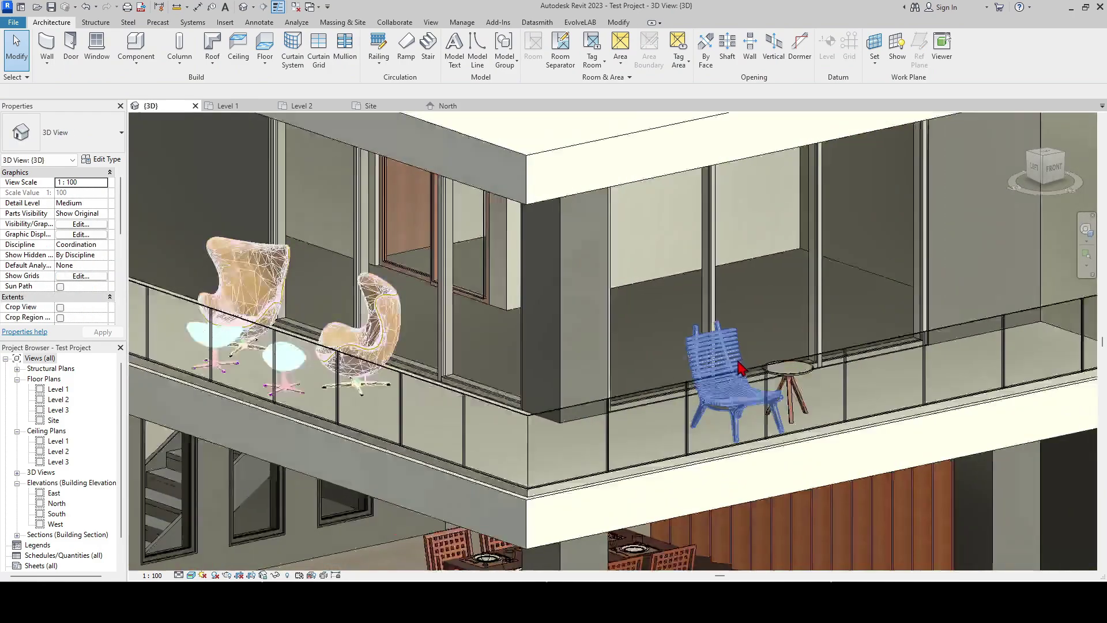
{"action": "left_click", "coordinate": [233, 106]}
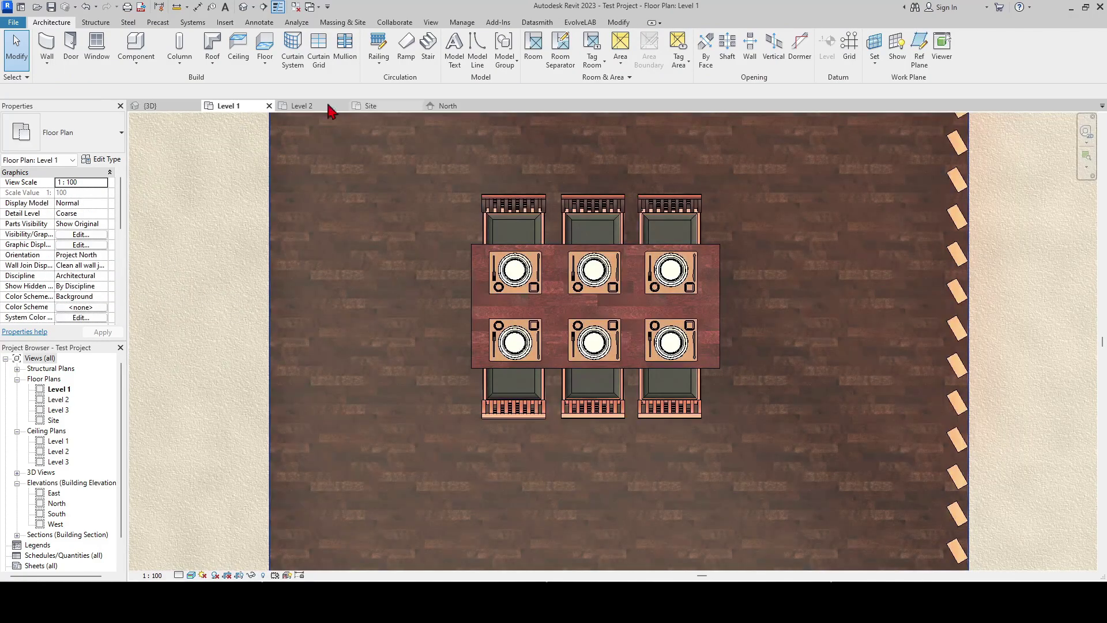
{"action": "left_click", "coordinate": [322, 110]}
Step: Rotate the Ibbi_9020 chair to face diagonally toward the round table and move it slightly away from the table
{"action": "scroll", "coordinate": [542, 444], "scroll_direction": "up", "scroll_amount": 3}
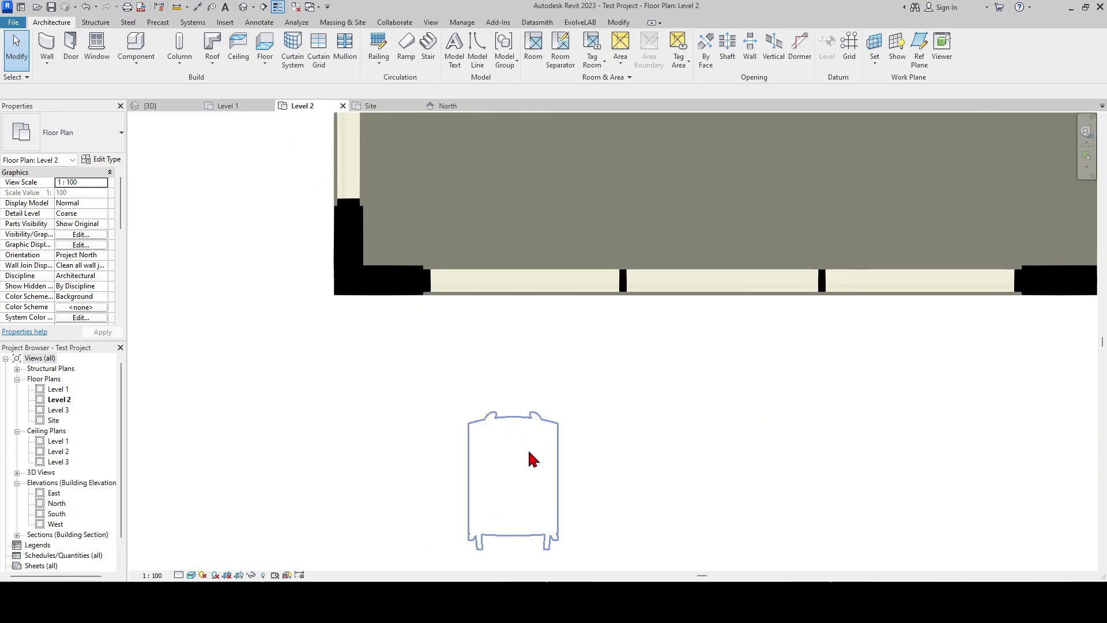
{"action": "left_click", "coordinate": [527, 448]}
{"action": "scroll", "coordinate": [513, 375], "scroll_direction": "down", "scroll_amount": 2}
{"action": "key", "text": "r"}
{"action": "key", "text": "o"}
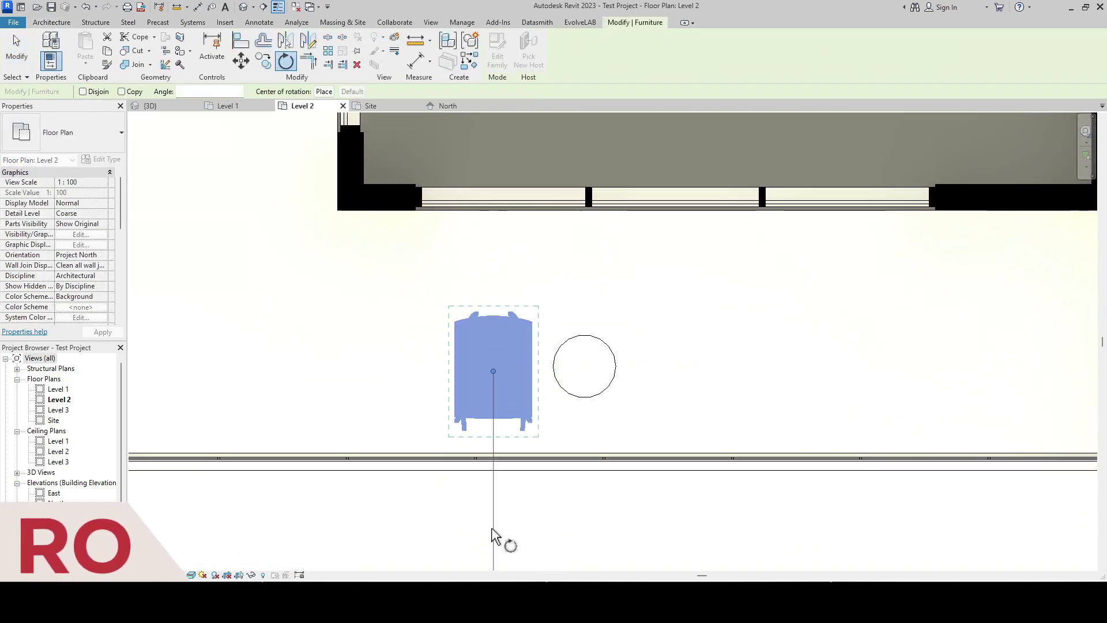
{"action": "left_click", "coordinate": [535, 529]}
{"action": "left_click_drag", "start_coordinate": [496, 388], "coordinate": [476, 342]}
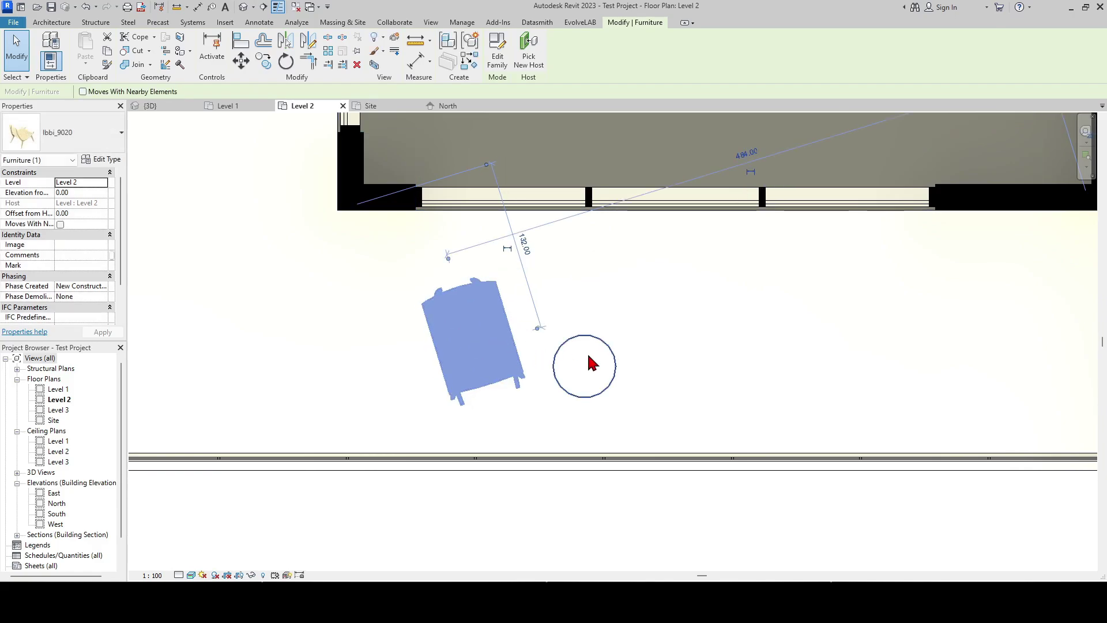
Step: Mirror a copy of the Ibbi_9020 chair across a vertical axis through the centre of the round table
{"action": "key", "text": "d"}
{"action": "key", "text": "m"}
{"action": "left_click", "coordinate": [585, 356]}
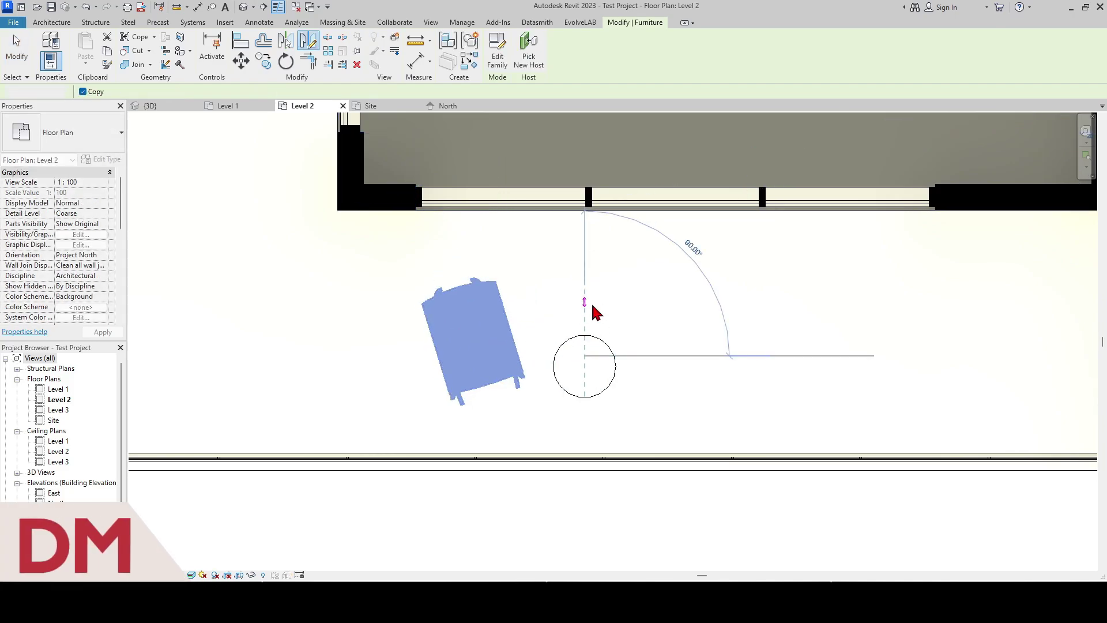
{"action": "left_click", "coordinate": [595, 313]}
{"action": "left_click", "coordinate": [250, 141]}
Step: Examine the furnished balcony and the whole house in the 3D view
{"action": "left_click", "coordinate": [160, 107]}
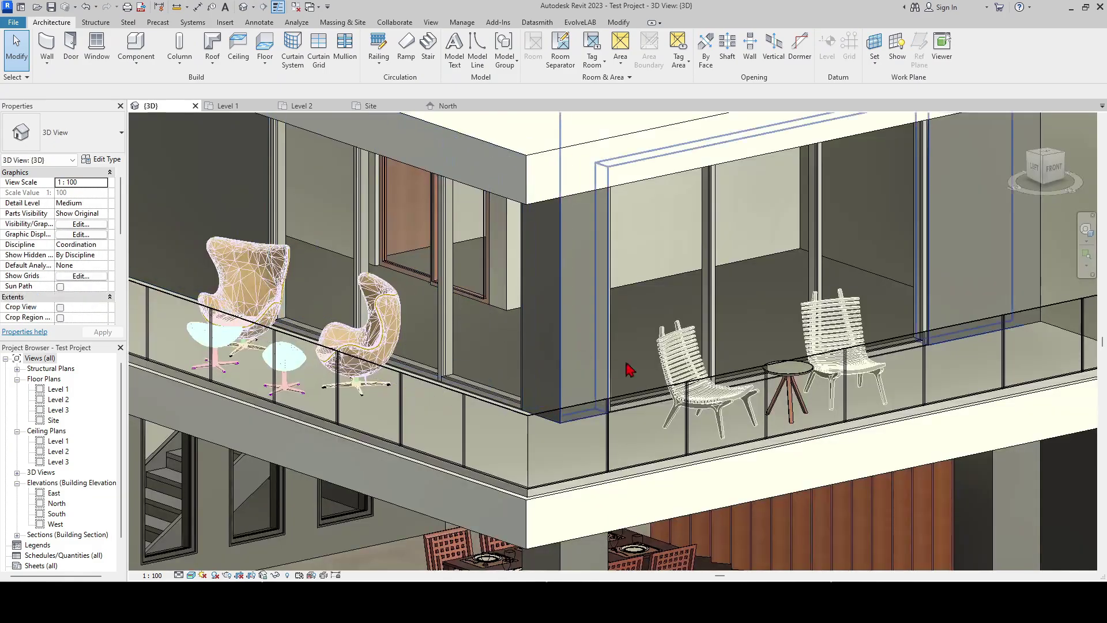
{"action": "scroll", "coordinate": [630, 370], "scroll_direction": "down", "scroll_amount": 4}
{"action": "middle_click_drag", "start_coordinate": [852, 415], "coordinate": [874, 284]}
{"action": "scroll", "coordinate": [874, 288], "scroll_direction": "down", "scroll_amount": 2}
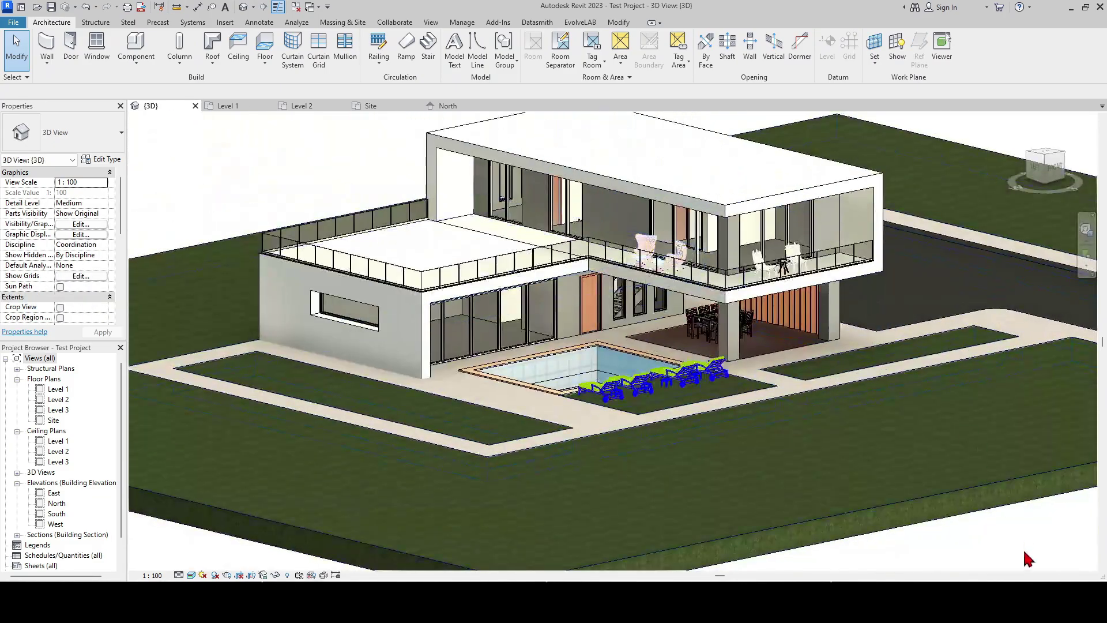
{"action": "middle_click_drag", "start_coordinate": [1028, 559], "coordinate": [922, 550], "text": "shift"}
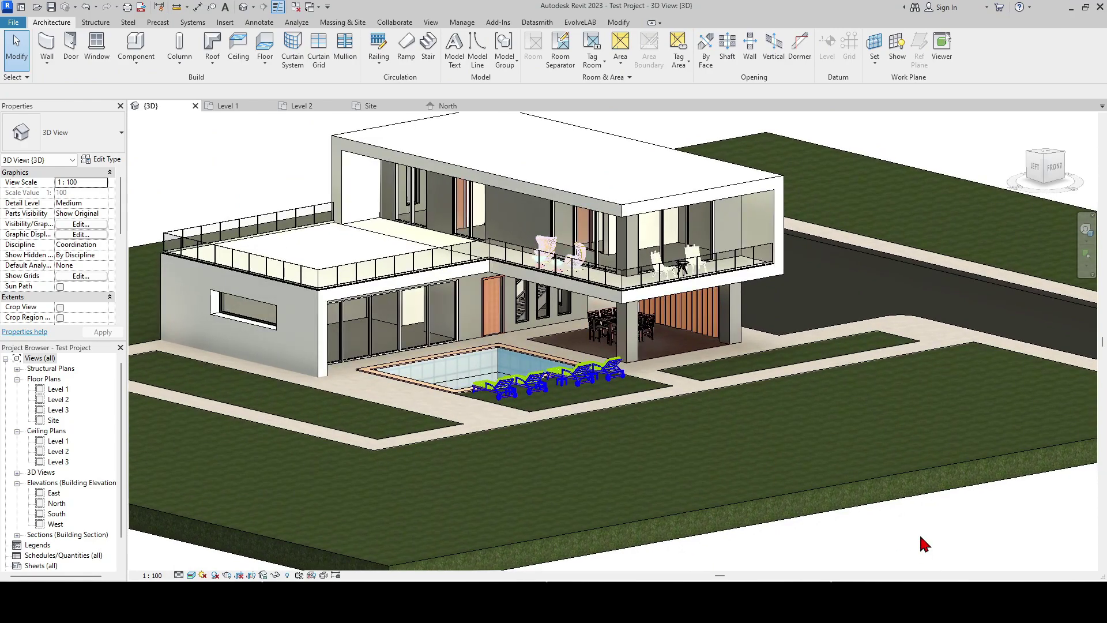
{"action": "scroll", "coordinate": [913, 536], "scroll_direction": "down", "scroll_amount": 2}
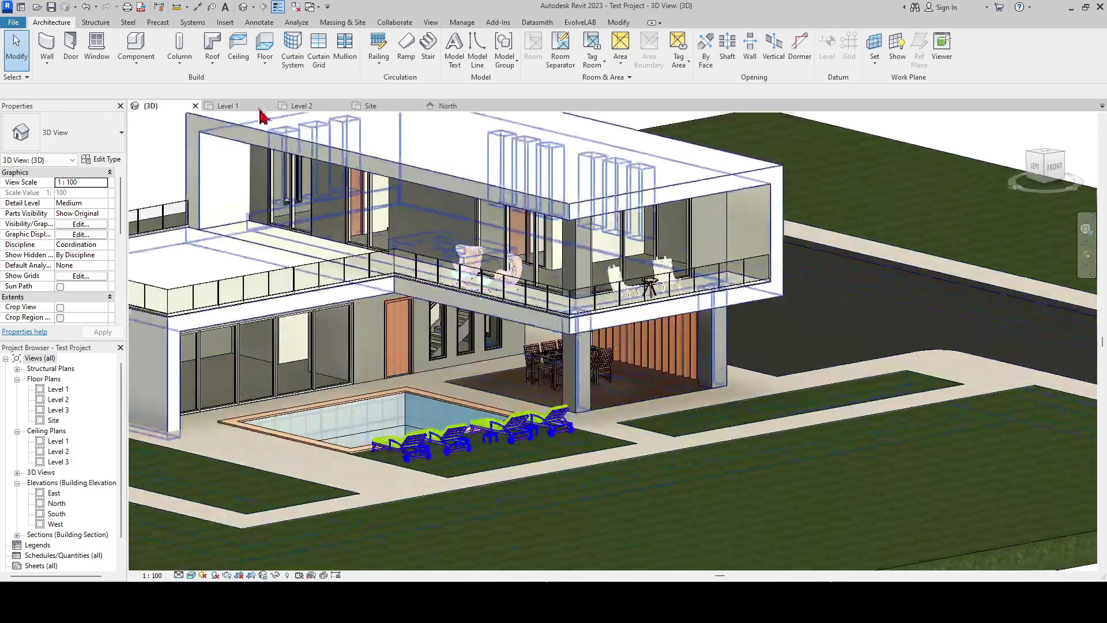
Step: Place a VASO COM PATA DE ELEFANTE potted plant at the east end of the Level 2 front balcony and check it in 3D
{"action": "left_click", "coordinate": [302, 105]}
{"action": "scroll", "coordinate": [761, 288], "scroll_direction": "down", "scroll_amount": 3}
{"action": "middle_click_drag", "start_coordinate": [836, 308], "coordinate": [650, 470]}
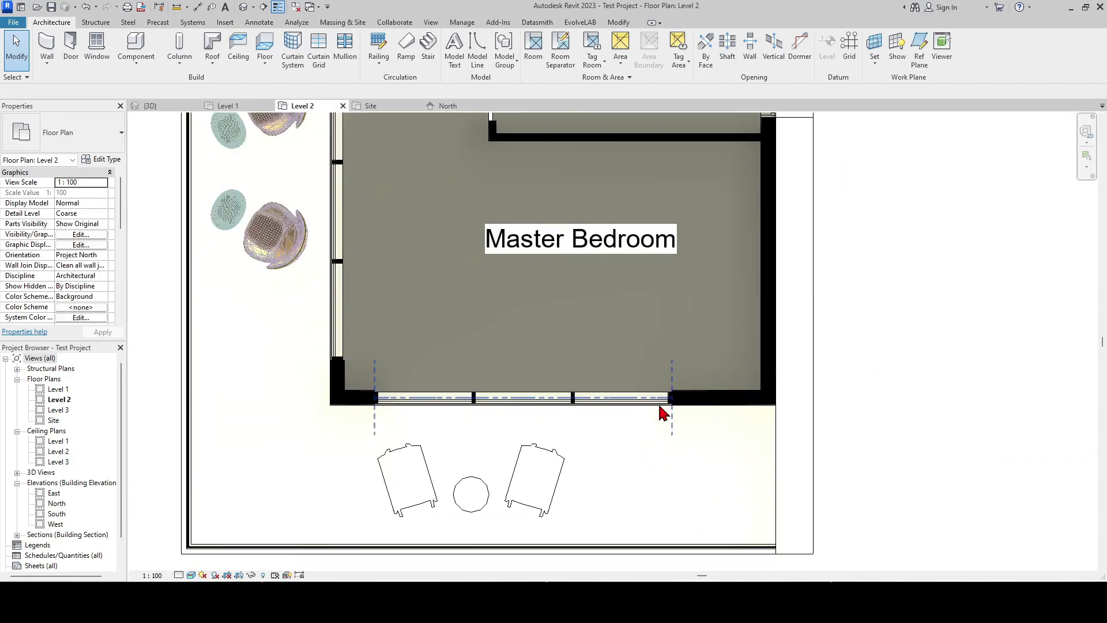
{"action": "key", "text": "c"}
{"action": "key", "text": "m"}
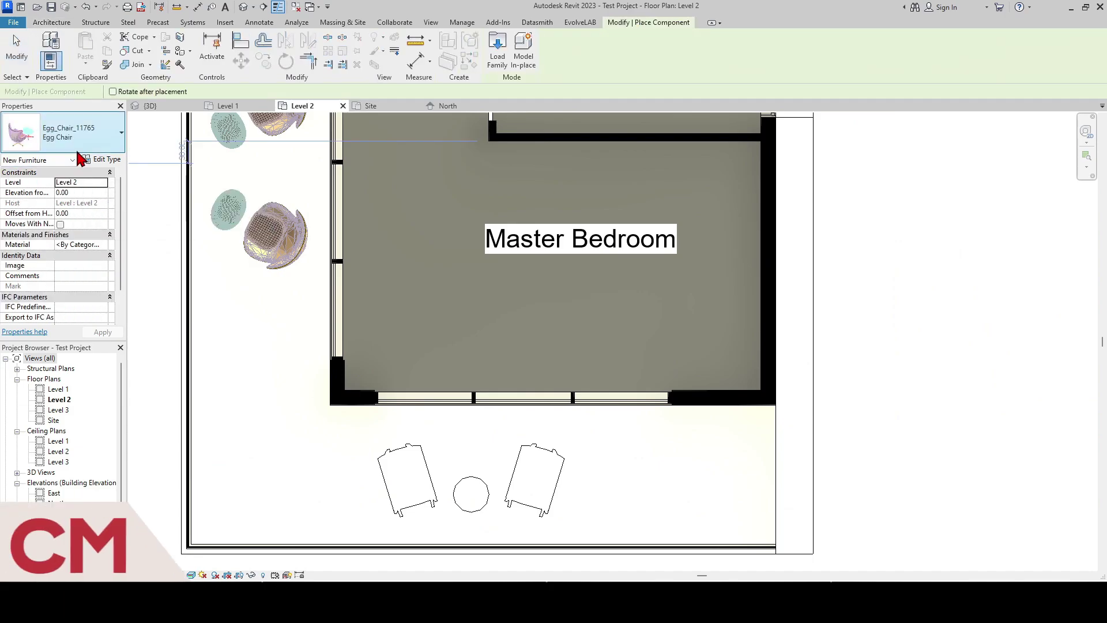
{"action": "left_click", "coordinate": [81, 141]}
{"action": "scroll", "coordinate": [85, 241], "scroll_direction": "down", "scroll_amount": 15}
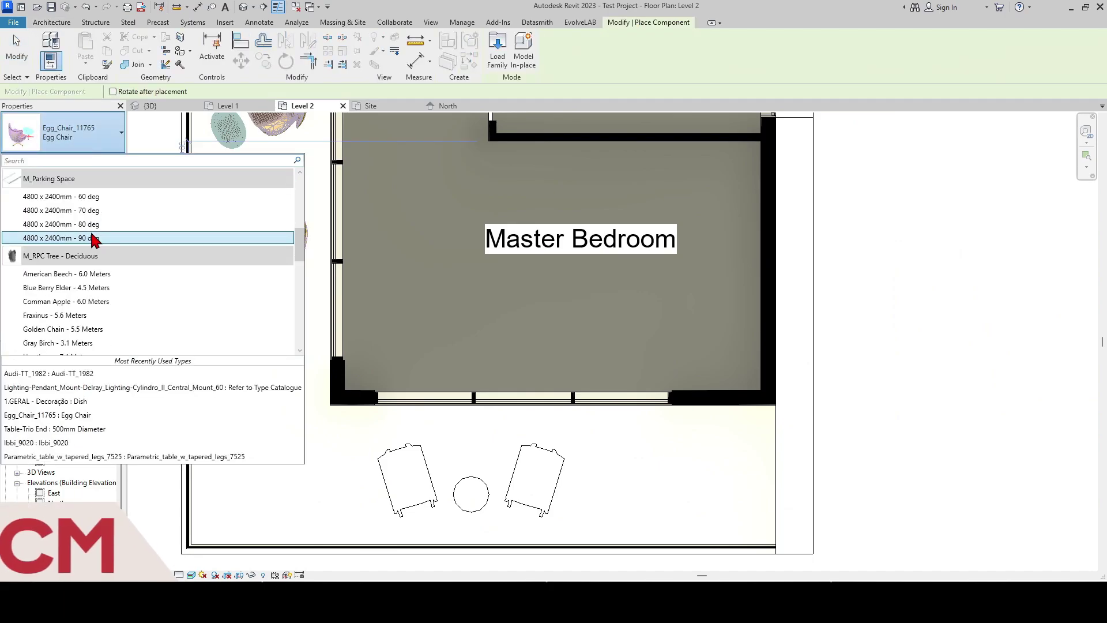
{"action": "scroll", "coordinate": [101, 239], "scroll_direction": "down", "scroll_amount": 3}
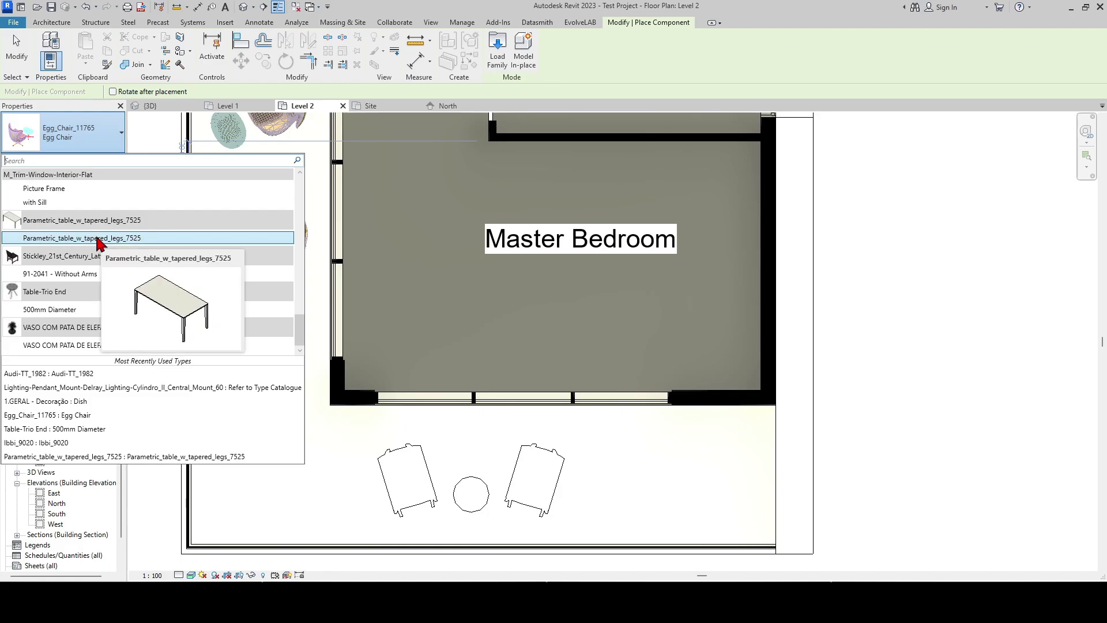
{"action": "left_click", "coordinate": [71, 346]}
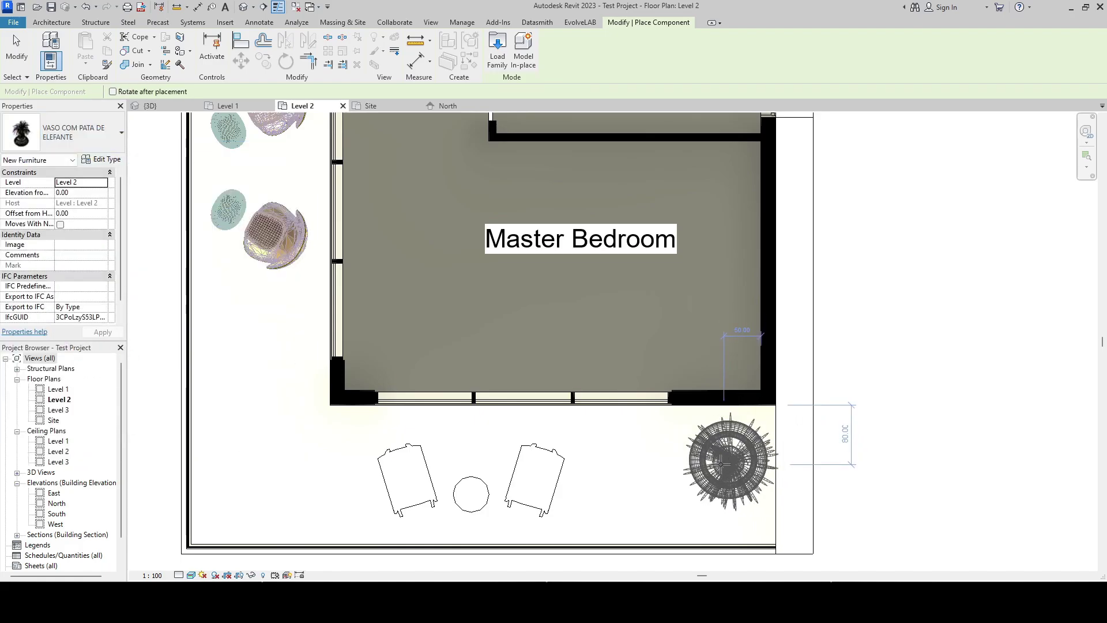
{"action": "left_click", "coordinate": [167, 107]}
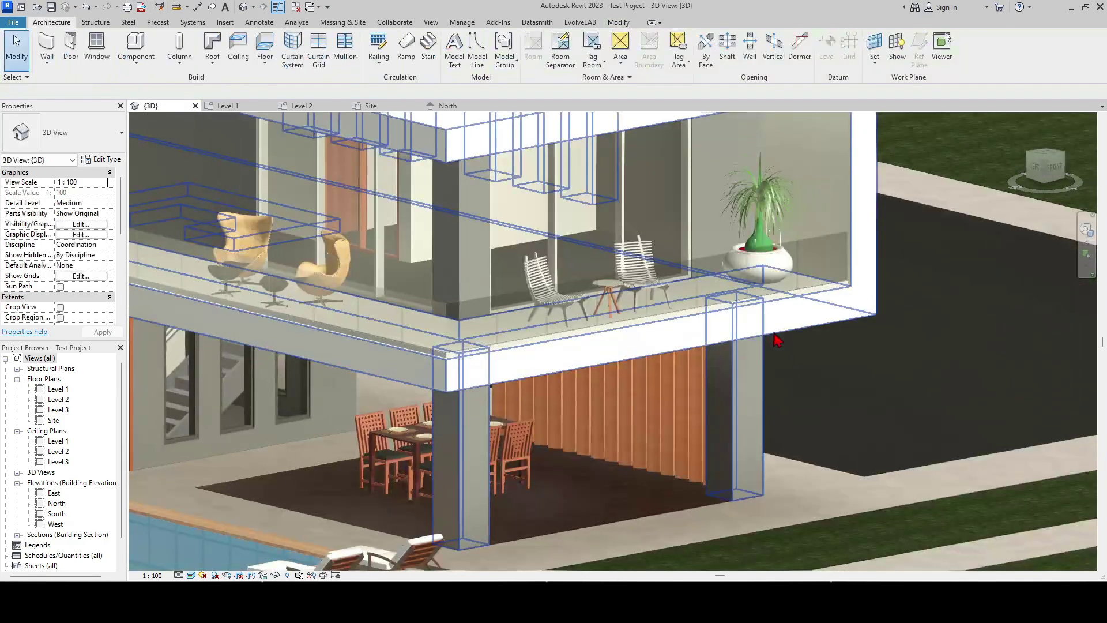
{"action": "scroll", "coordinate": [779, 340], "scroll_direction": "down", "scroll_amount": 4}
{"action": "middle_click_drag", "start_coordinate": [870, 388], "coordinate": [880, 223], "text": "shift"}
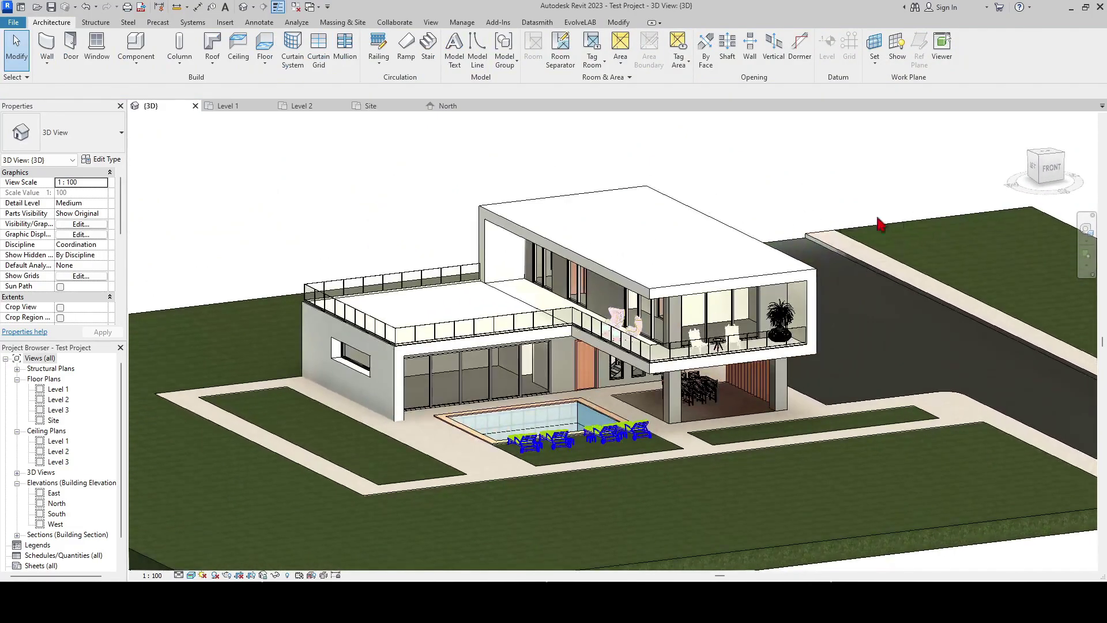
Step: Create a perspective camera view from the Site plan, standing on the southwest lawn and aimed northeast across the pool and house
{"action": "left_click", "coordinate": [372, 106]}
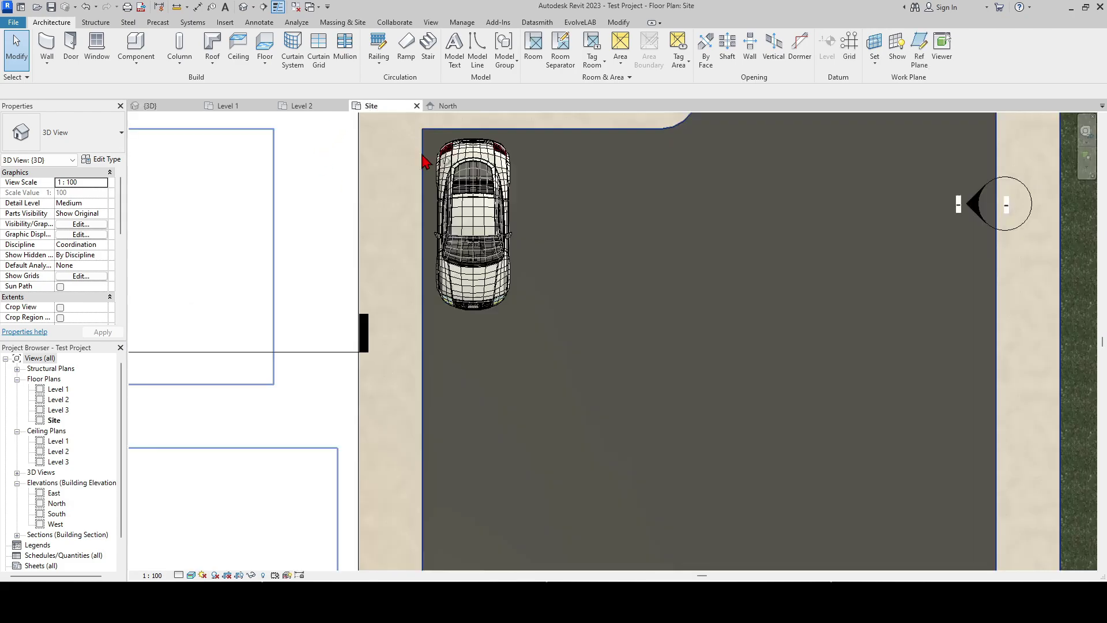
{"action": "scroll", "coordinate": [487, 267], "scroll_direction": "down", "scroll_amount": 5}
{"action": "middle_click_drag", "start_coordinate": [514, 316], "coordinate": [643, 363]}
{"action": "scroll", "coordinate": [638, 341], "scroll_direction": "up", "scroll_amount": 2}
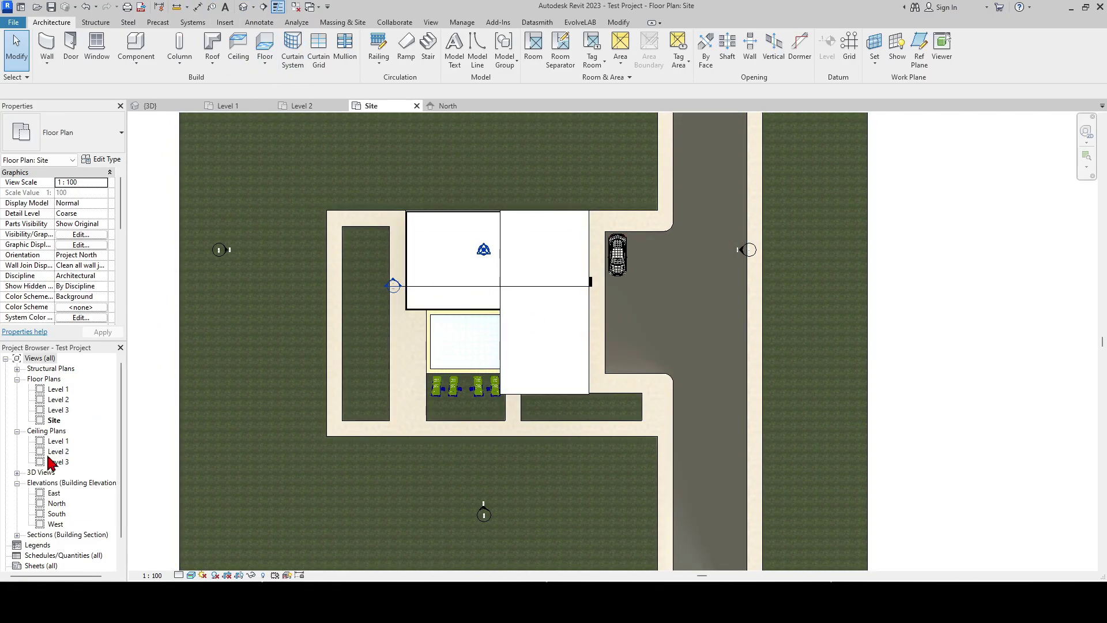
{"action": "left_click", "coordinate": [254, 7]}
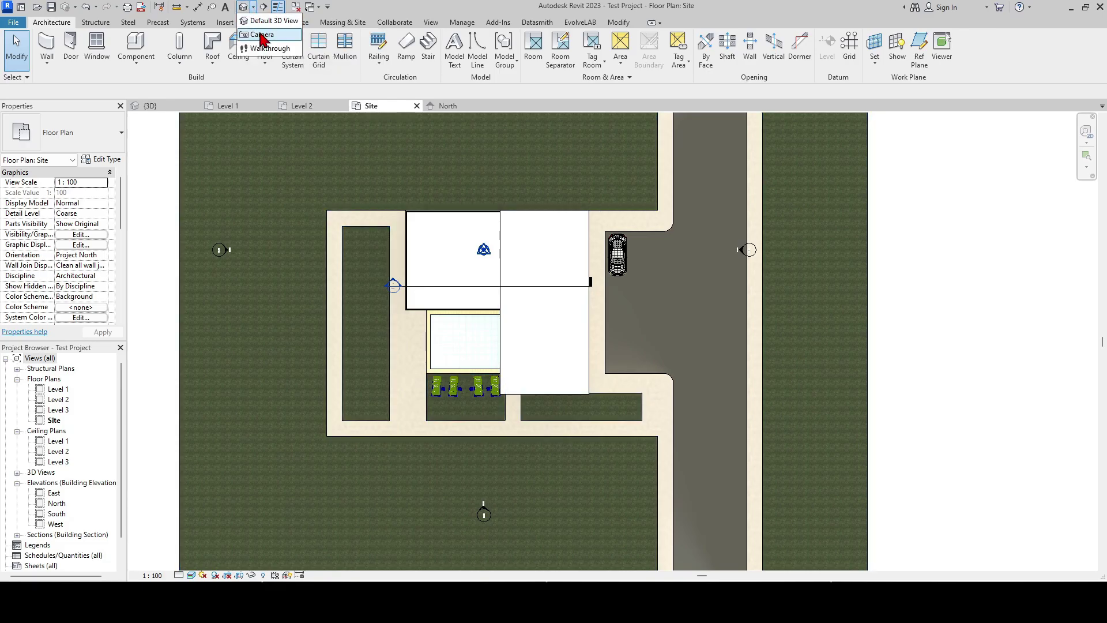
{"action": "left_click", "coordinate": [260, 36]}
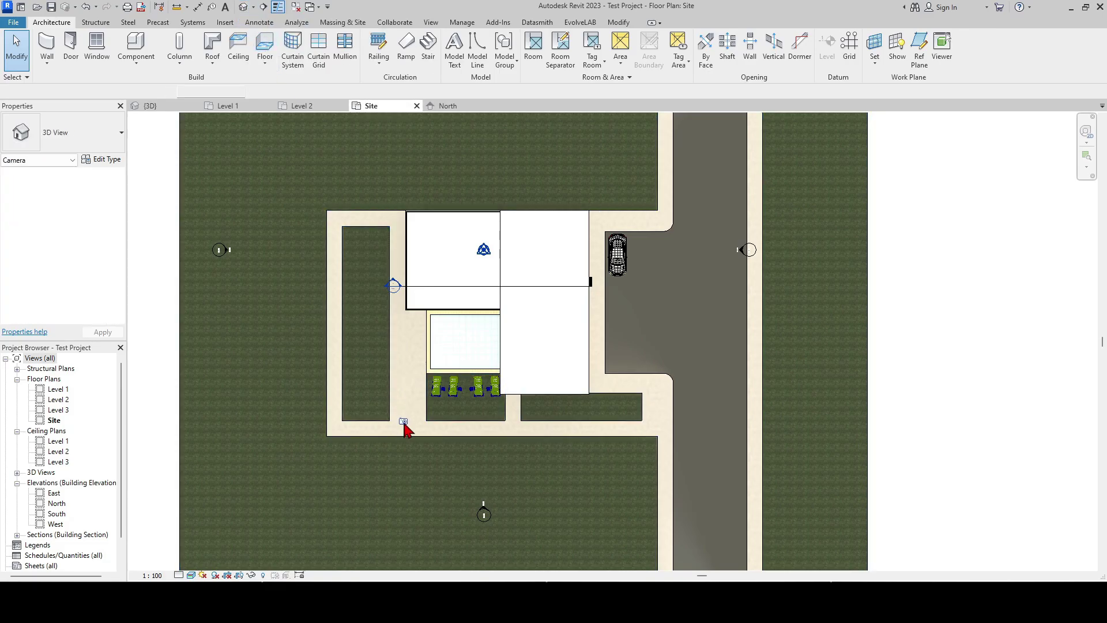
{"action": "left_click", "coordinate": [368, 465]}
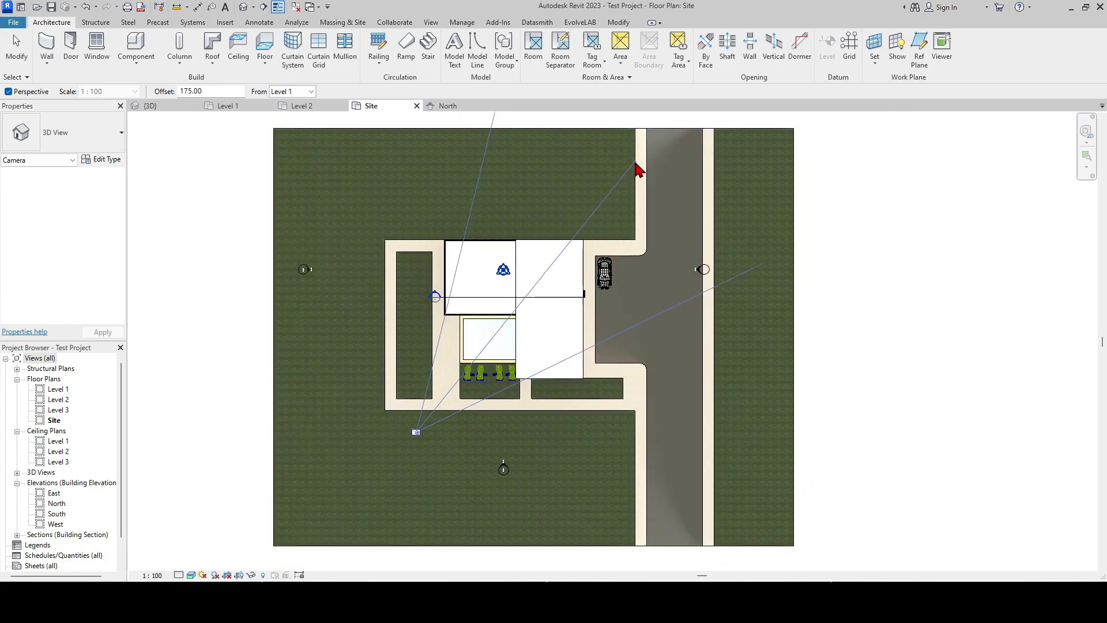
{"action": "left_click", "coordinate": [636, 166]}
{"action": "scroll", "coordinate": [567, 295], "scroll_direction": "down", "scroll_amount": 2}
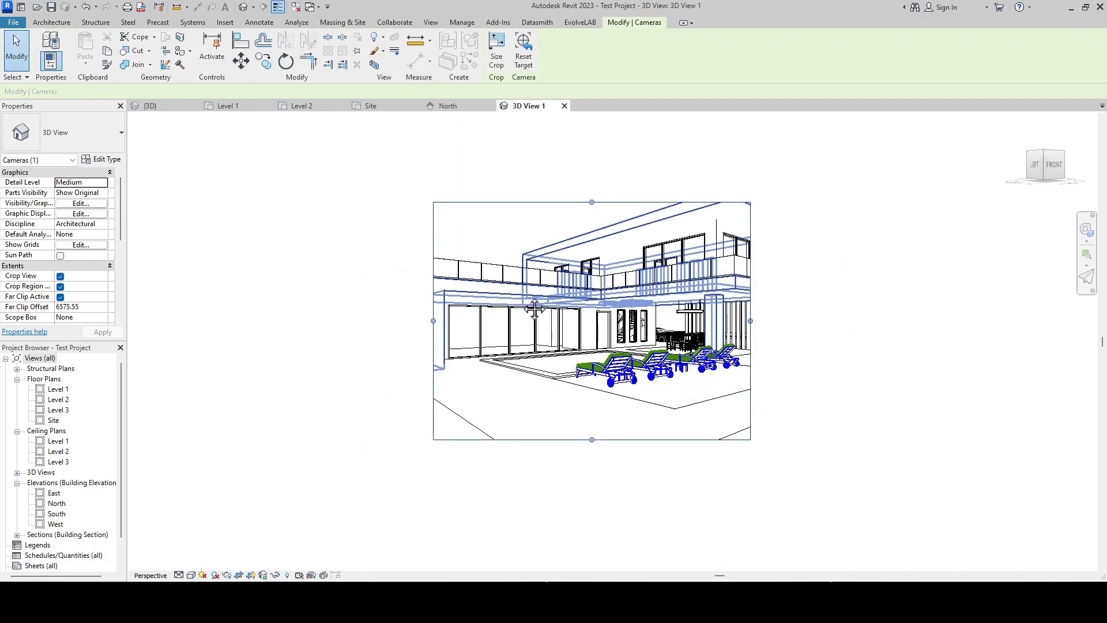
Step: Enlarge the camera view's crop region on both sides and upward so the whole house fits with sky above it
{"action": "middle_click_drag", "start_coordinate": [534, 308], "coordinate": [492, 309]}
{"action": "left_click", "coordinate": [774, 323]}
{"action": "left_click", "coordinate": [708, 321]}
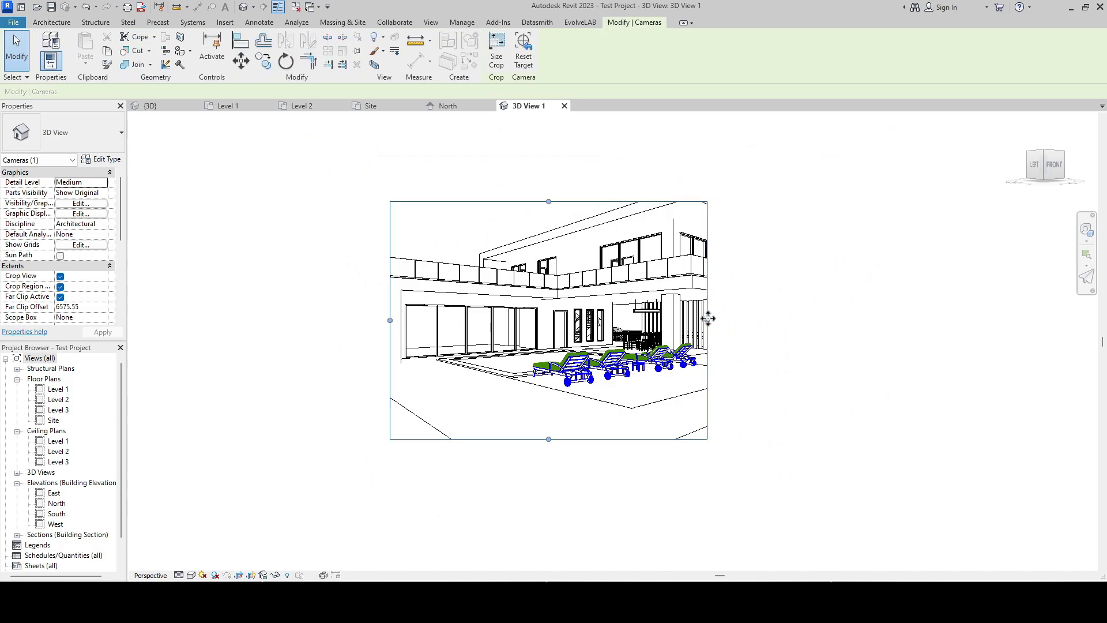
{"action": "left_click_drag", "start_coordinate": [708, 321], "coordinate": [836, 327]}
{"action": "left_click_drag", "start_coordinate": [612, 202], "coordinate": [613, 166]}
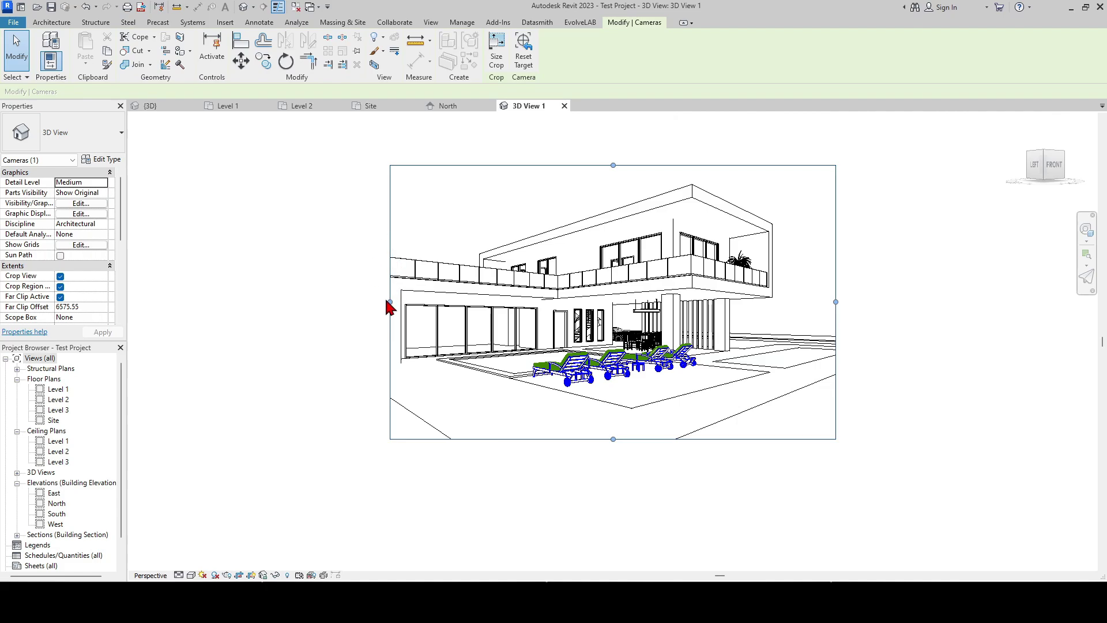
{"action": "left_click_drag", "start_coordinate": [391, 302], "coordinate": [331, 297]}
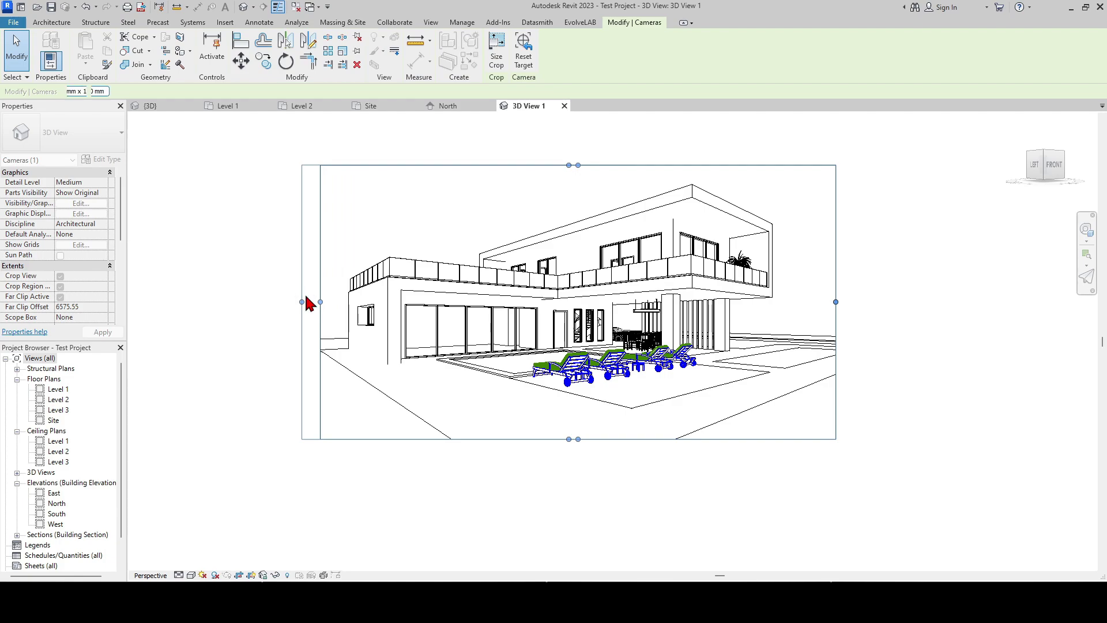
{"action": "left_click_drag", "start_coordinate": [306, 302], "coordinate": [307, 303]}
{"action": "left_click_drag", "start_coordinate": [569, 166], "coordinate": [578, 121]}
{"action": "left_click", "coordinate": [959, 277]}
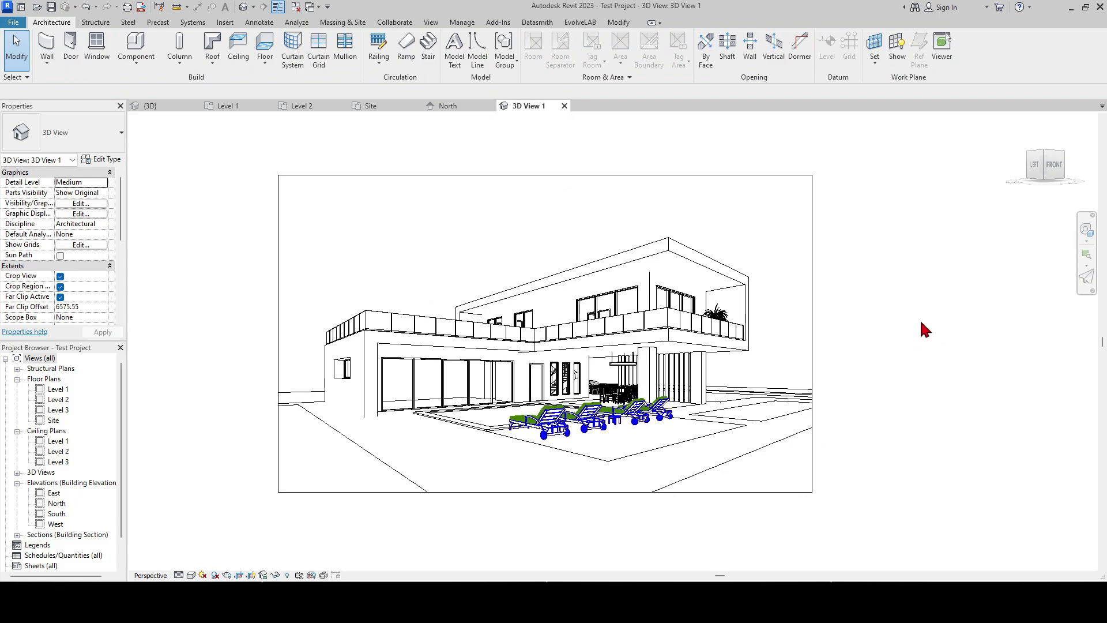
Step: Set the camera view's graphic display to the Realistic style with a Gradient background
{"action": "left_click", "coordinate": [194, 574]}
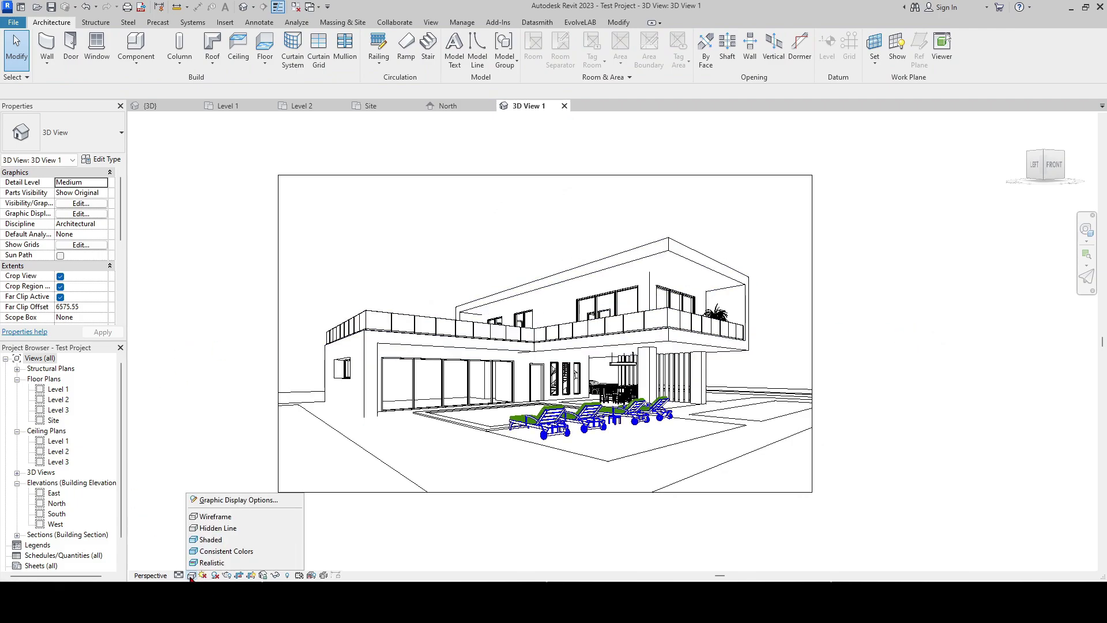
{"action": "left_click", "coordinate": [225, 502]}
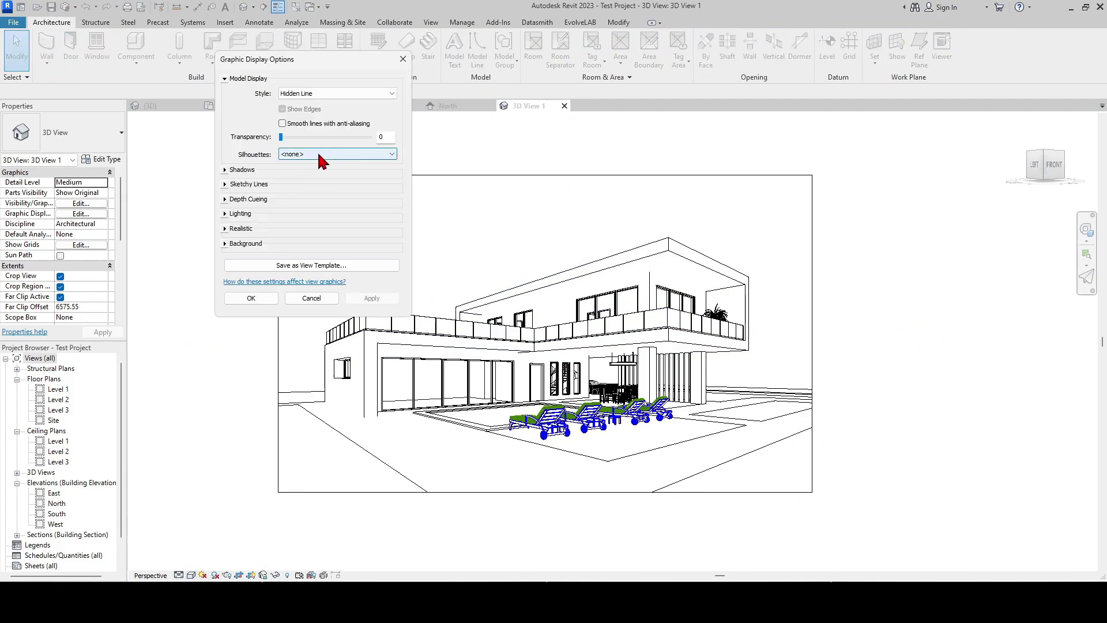
{"action": "left_click_drag", "start_coordinate": [306, 63], "coordinate": [195, 143]}
{"action": "left_click", "coordinate": [192, 173]}
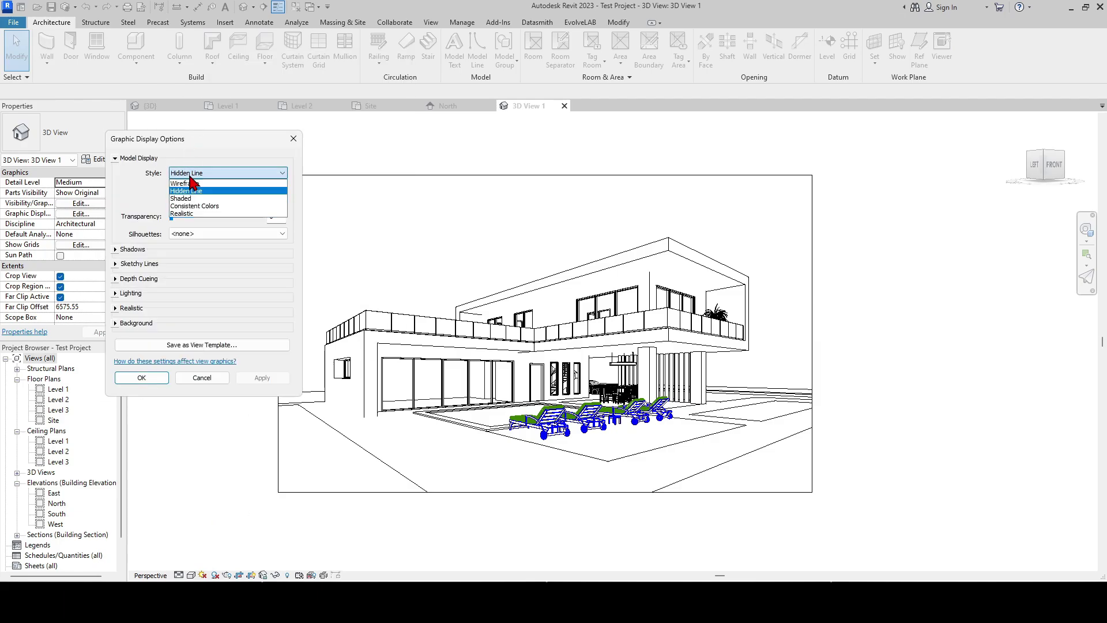
{"action": "left_click", "coordinate": [195, 214]}
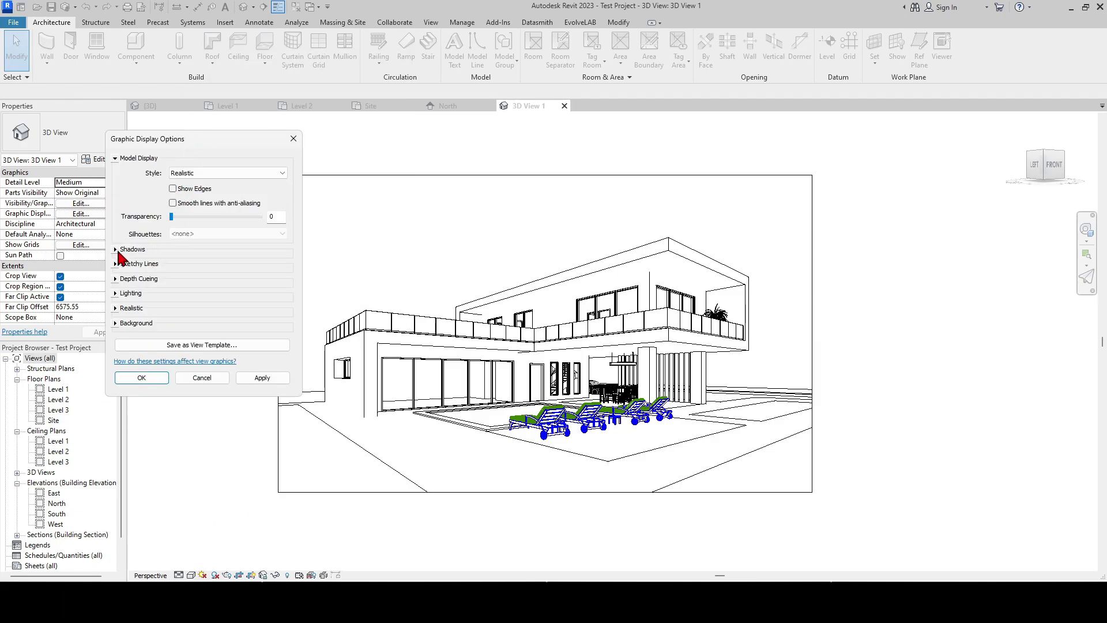
{"action": "left_click", "coordinate": [117, 323]}
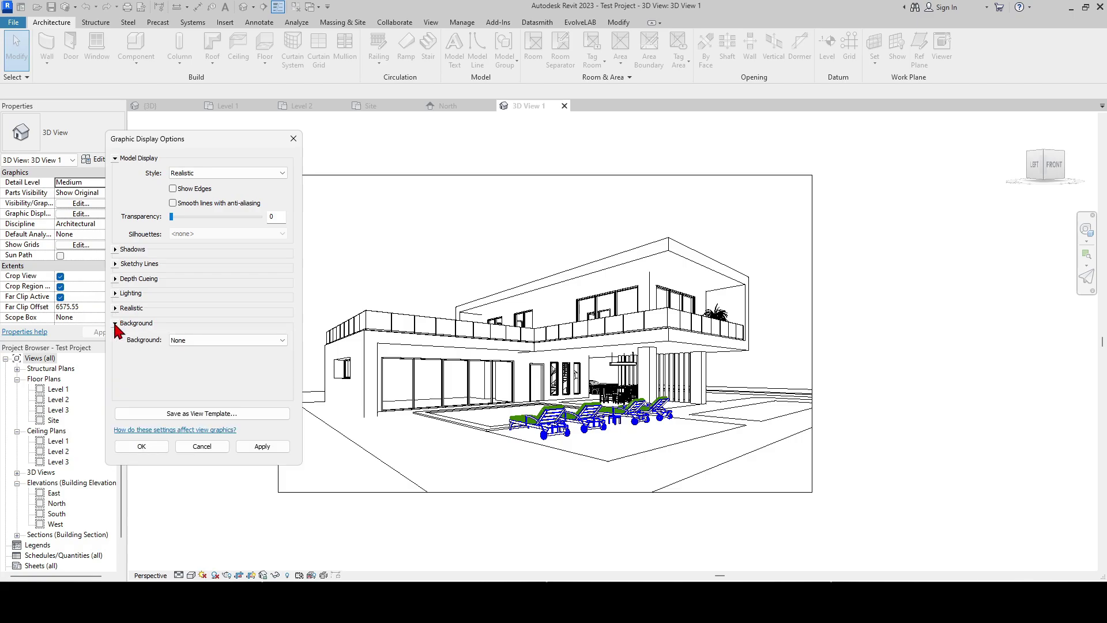
{"action": "left_click", "coordinate": [181, 342]}
{"action": "left_click", "coordinate": [195, 366]}
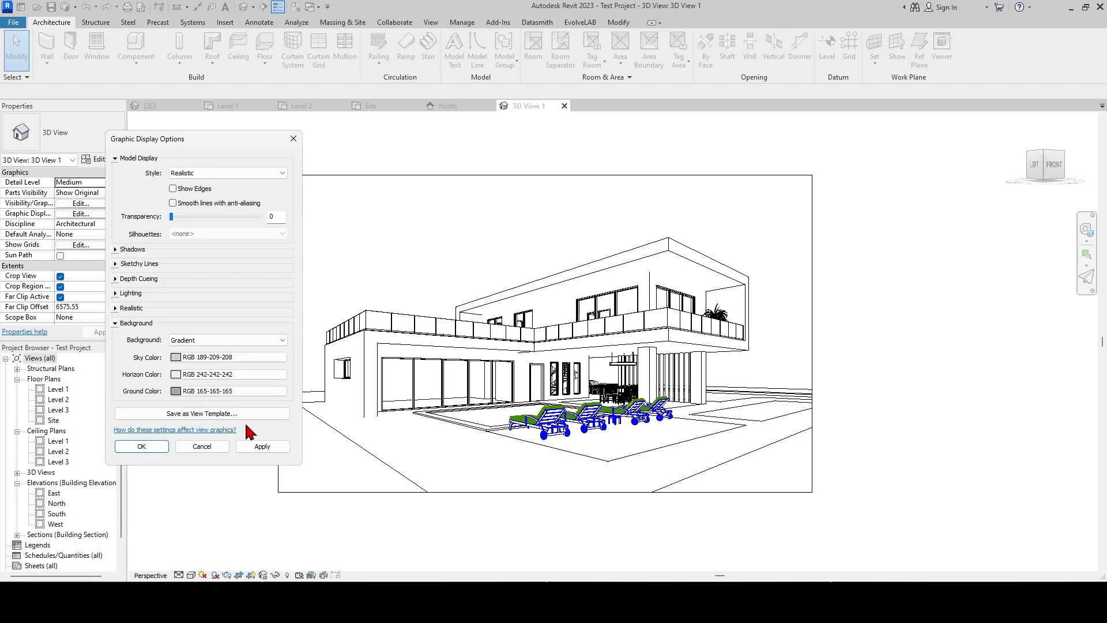
{"action": "left_click", "coordinate": [262, 447]}
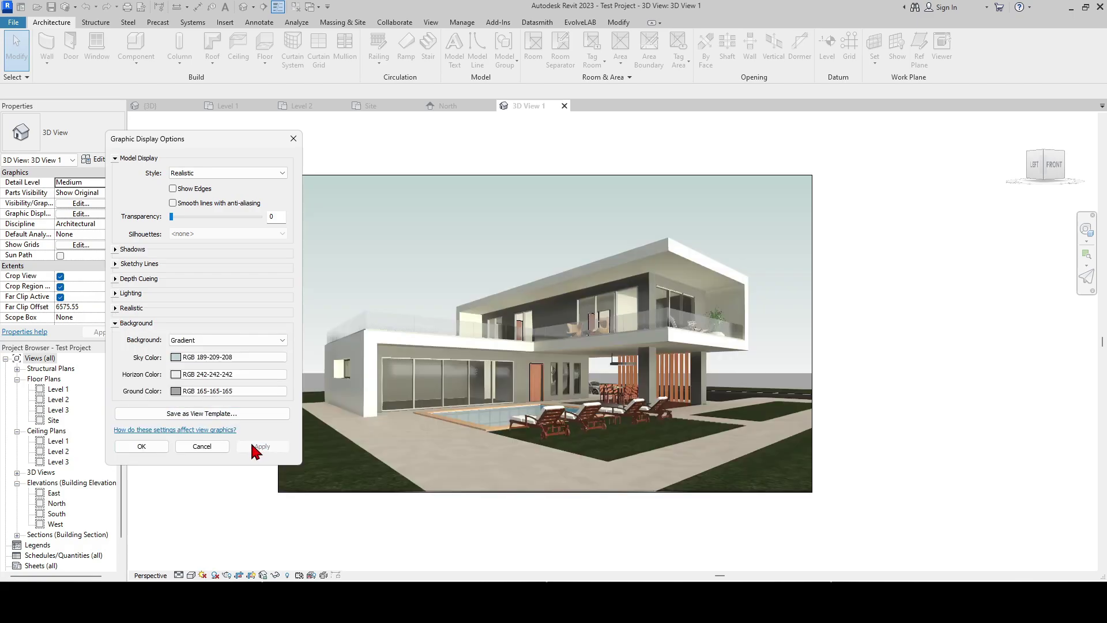
{"action": "left_click", "coordinate": [151, 446]}
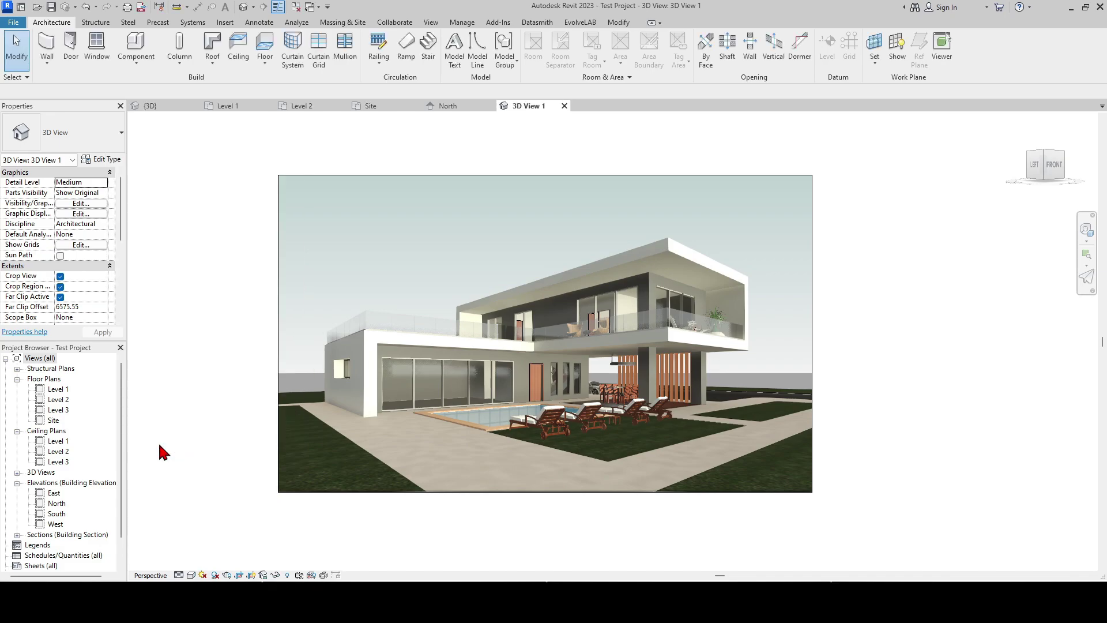
Step: Place M_RPC Tree - Deciduous Lombardy Poplar - 12.2 Meters trees across the lawns on all sides of the house in the Site plan
{"action": "left_click", "coordinate": [381, 107]}
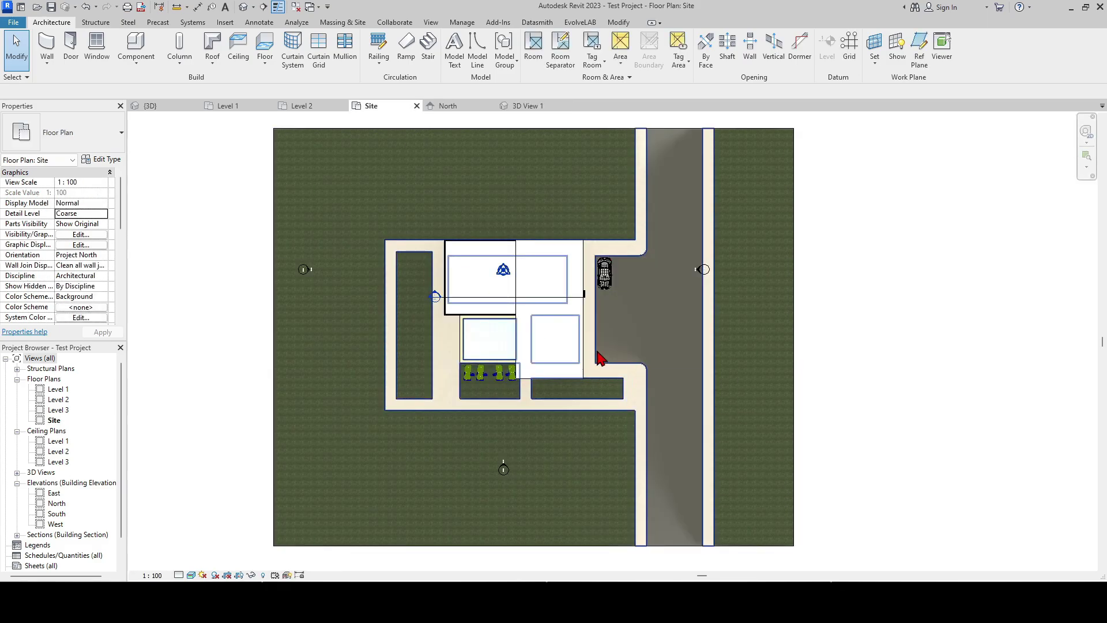
{"action": "key", "text": "c"}
{"action": "key", "text": "m"}
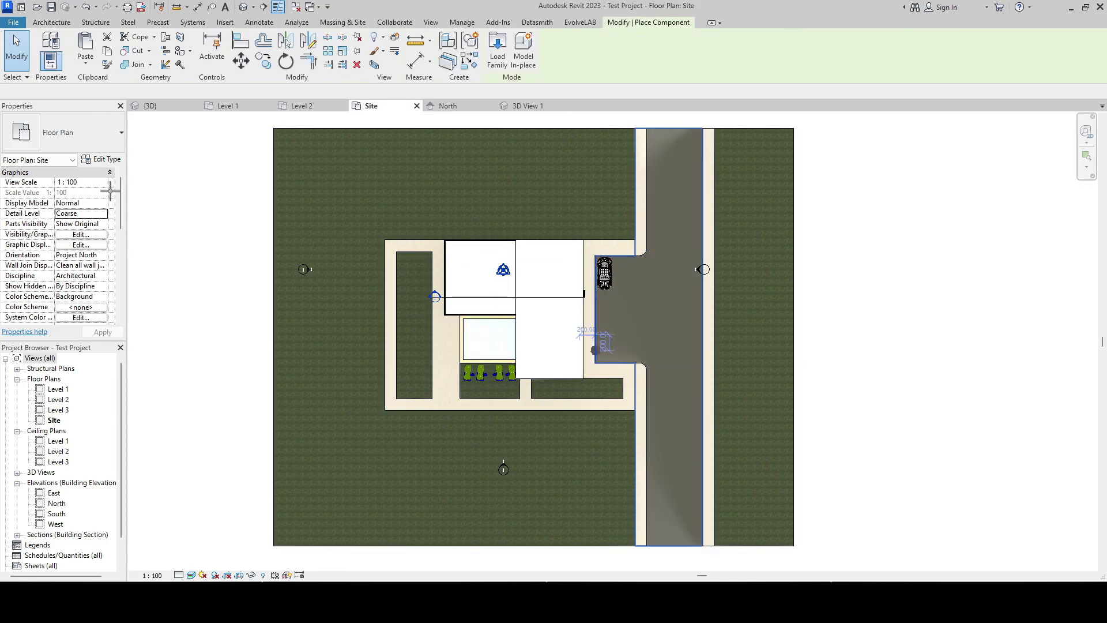
{"action": "left_click", "coordinate": [80, 138]}
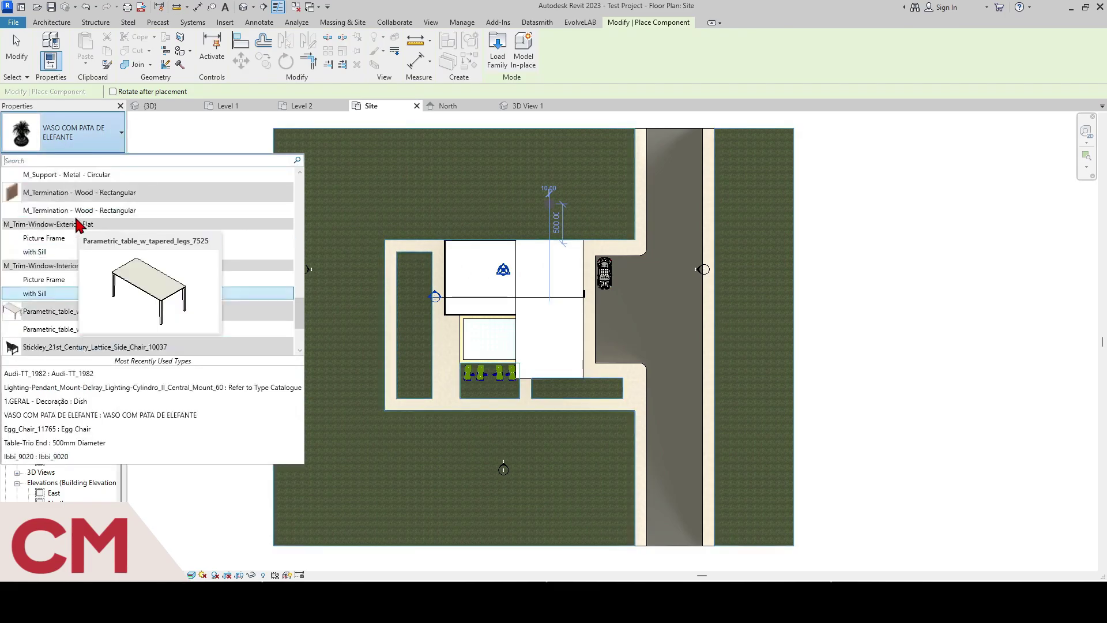
{"action": "scroll", "coordinate": [292, 225], "scroll_direction": "up", "scroll_amount": 10}
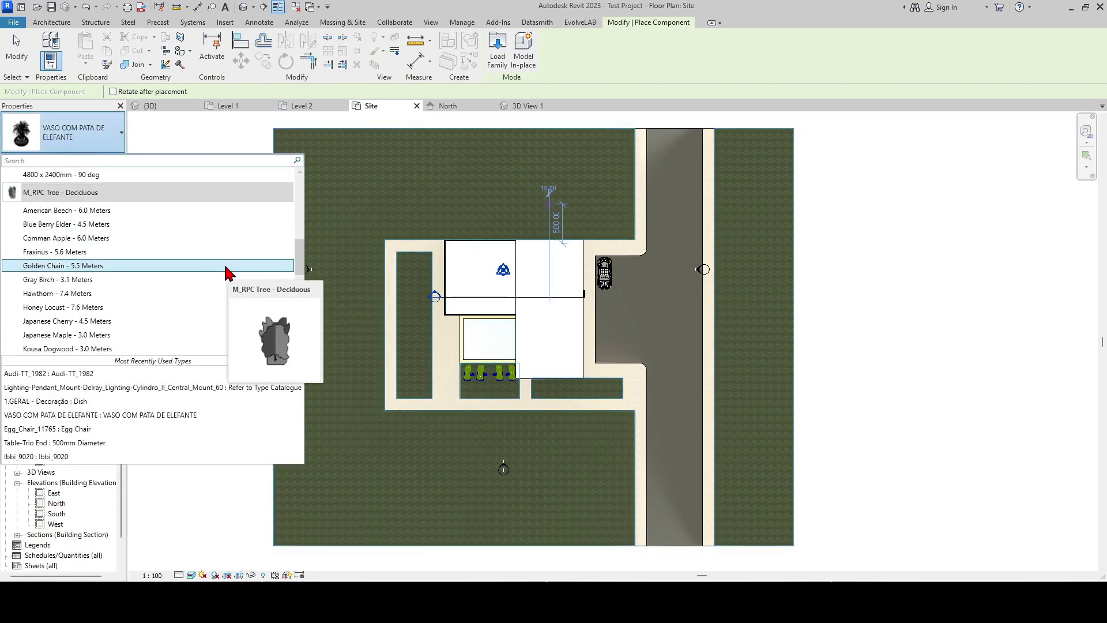
{"action": "scroll", "coordinate": [227, 271], "scroll_direction": "down", "scroll_amount": 1}
{"action": "left_click", "coordinate": [173, 314]}
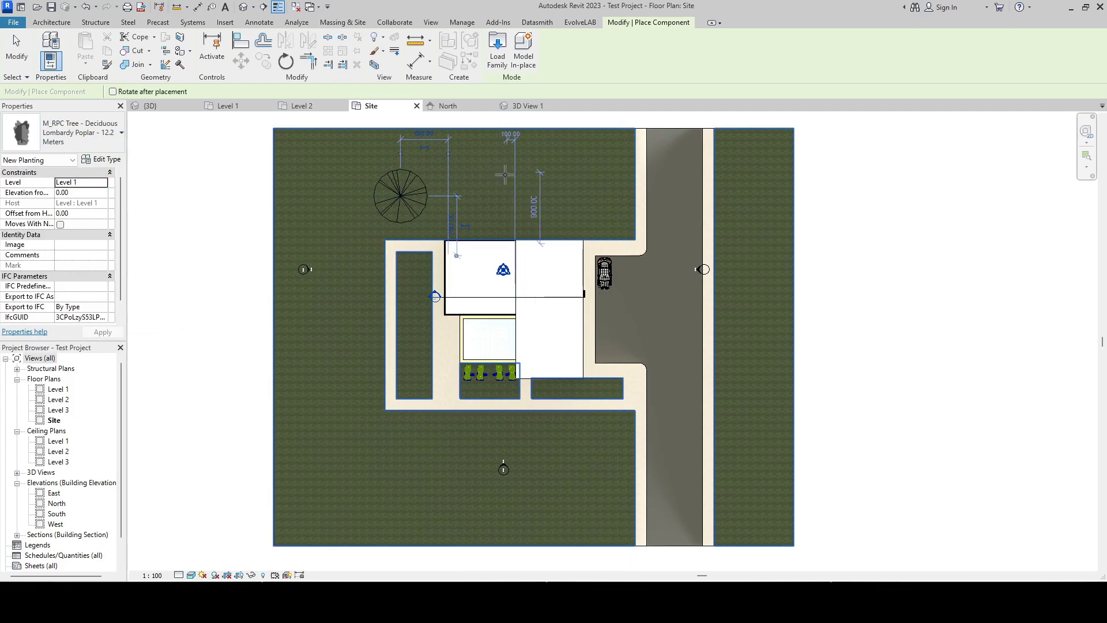
{"action": "left_click", "coordinate": [754, 316]}
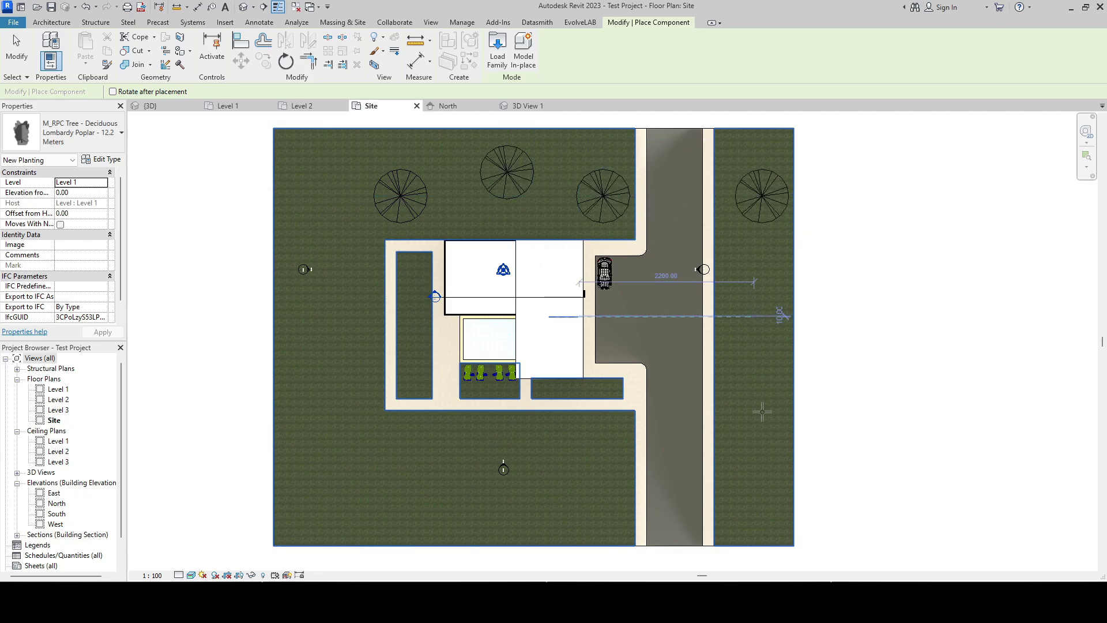
{"action": "left_click", "coordinate": [769, 450]}
{"action": "left_click", "coordinate": [417, 502]}
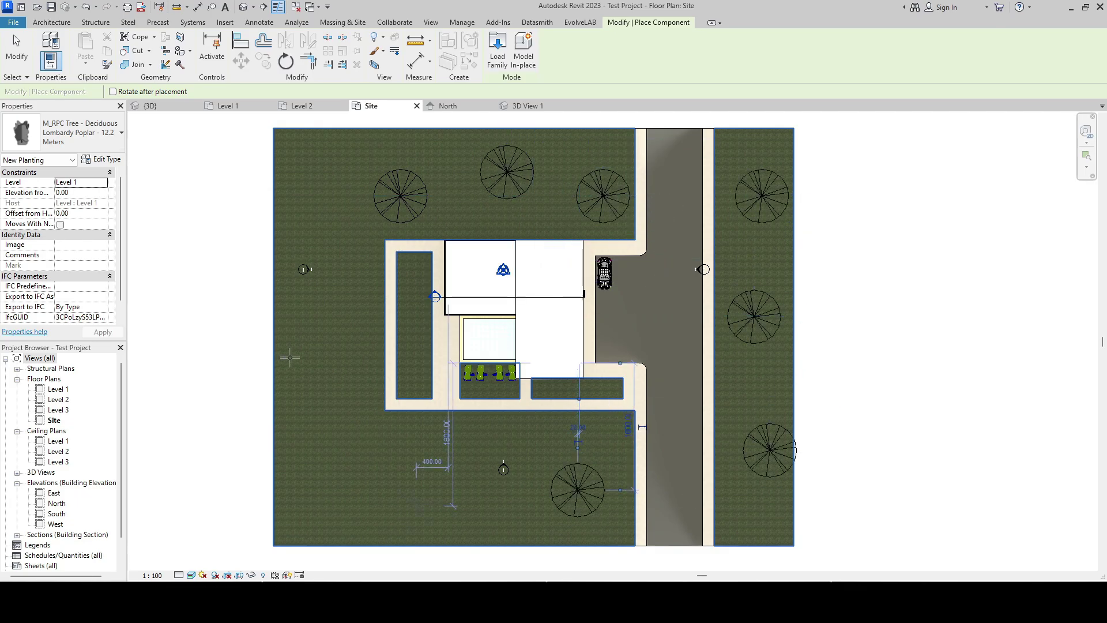
{"action": "left_click", "coordinate": [320, 482]}
{"action": "left_click", "coordinate": [289, 361]}
{"action": "left_click", "coordinate": [320, 203]}
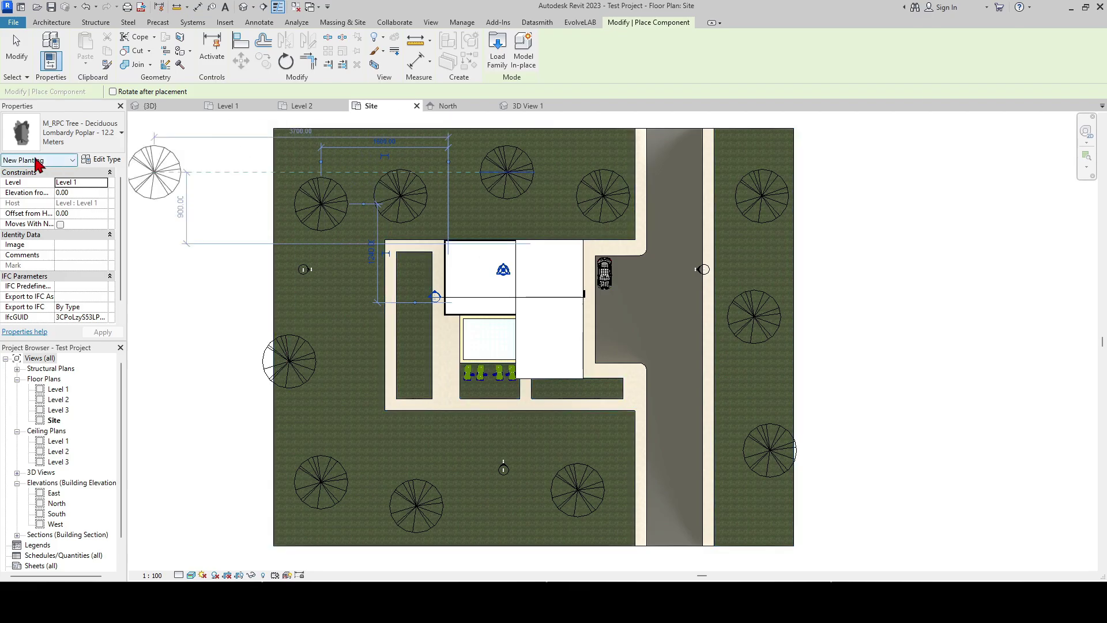
{"action": "left_click", "coordinate": [81, 132]}
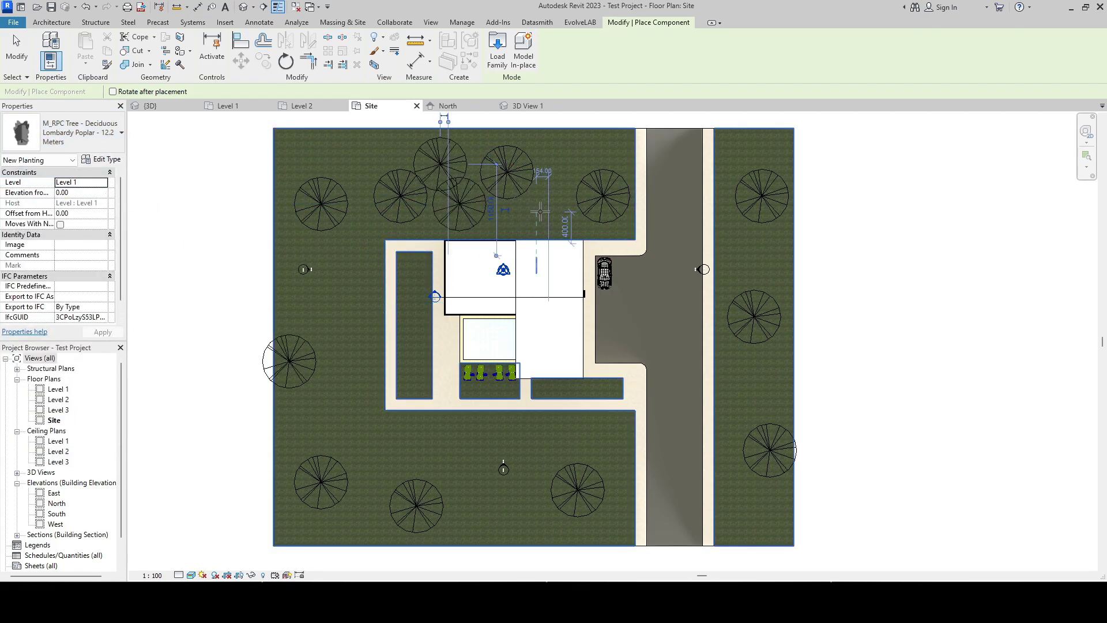
Step: Delete the two overlapping Lombardy Poplar trees in the cluster just north of the house in the Site plan
{"action": "left_click", "coordinate": [104, 138]}
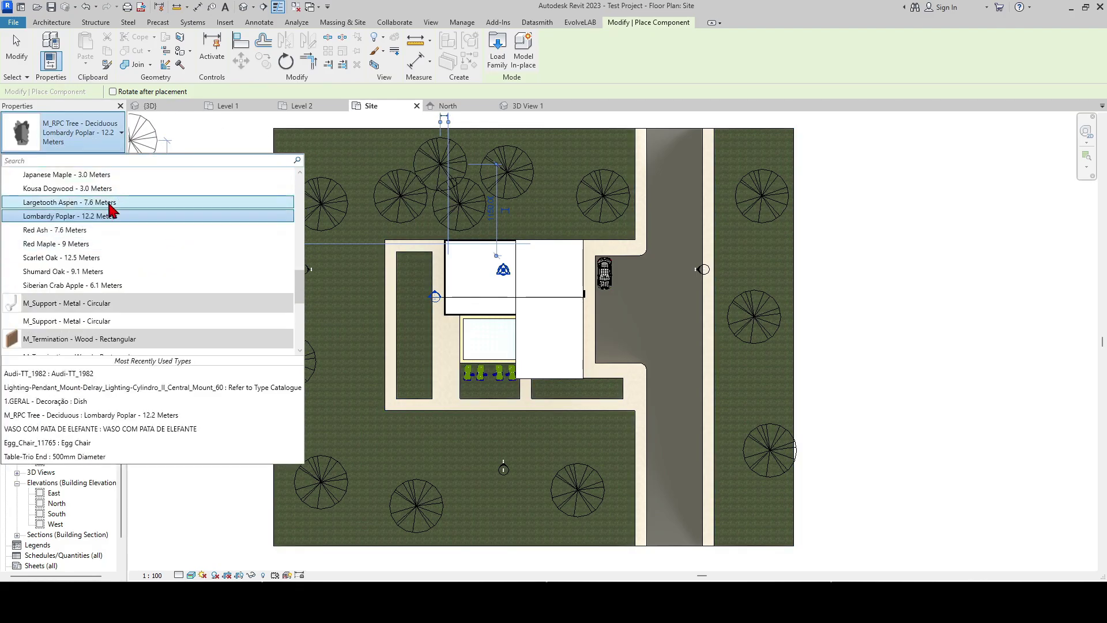
{"action": "key", "text": "Escape"}
{"action": "left_click", "coordinate": [463, 203]}
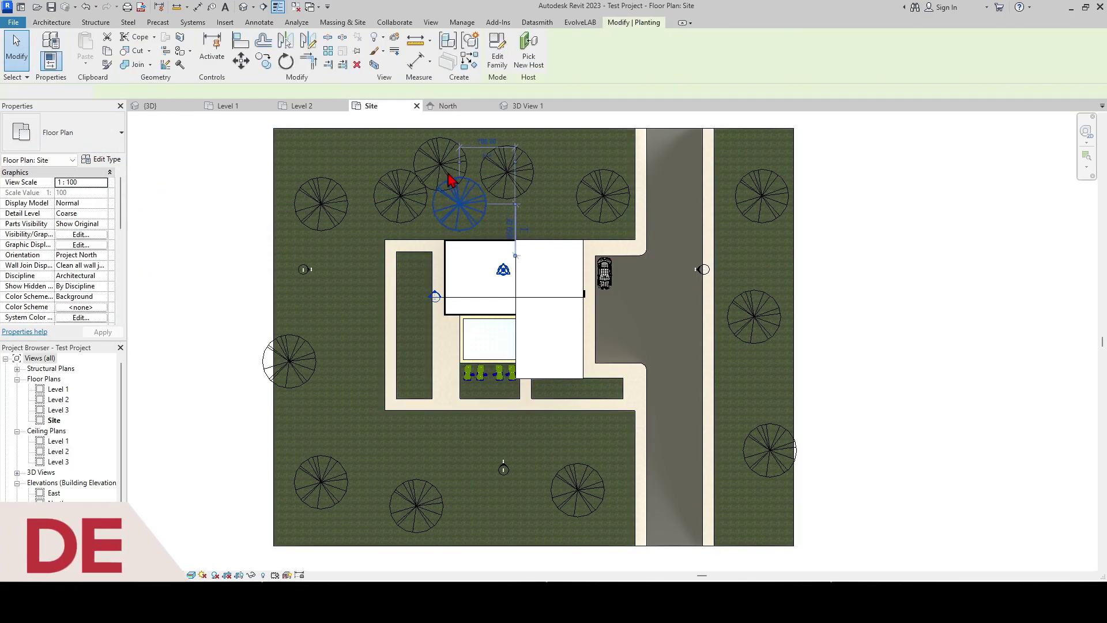
{"action": "key", "text": "Delete"}
{"action": "left_click", "coordinate": [448, 172]}
{"action": "key", "text": "Delete"}
Step: Place M_RPC Tree - Deciduous Red Ash - 7.6 Meters trees on the north and west lawns and in the planting bed west of the house
{"action": "key", "text": "c"}
{"action": "key", "text": "m"}
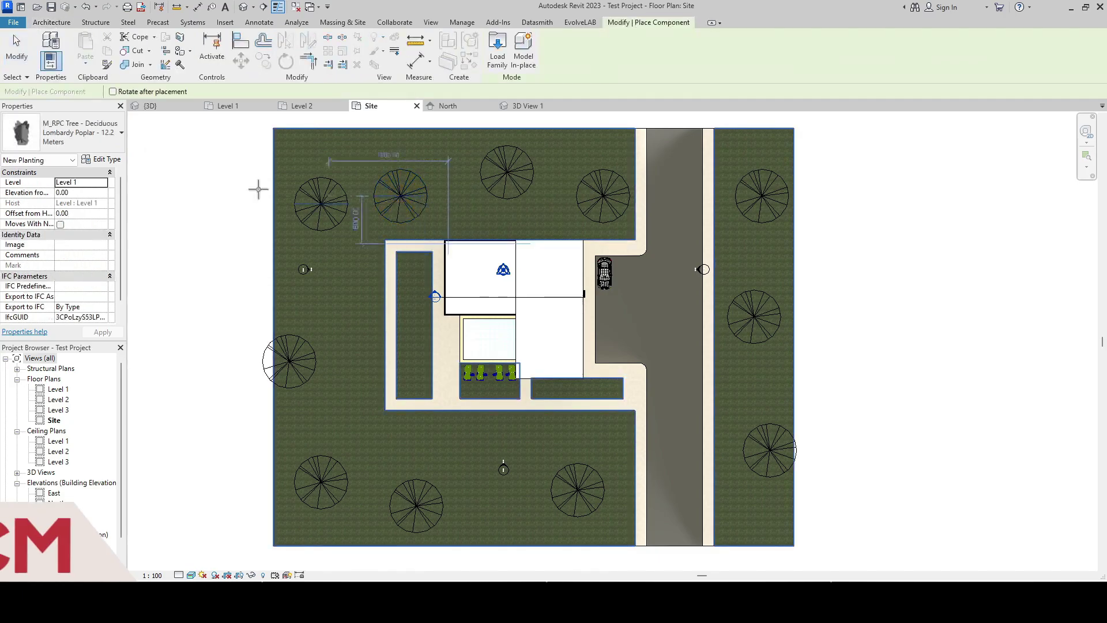
{"action": "left_click", "coordinate": [100, 143]}
{"action": "left_click", "coordinate": [90, 276]}
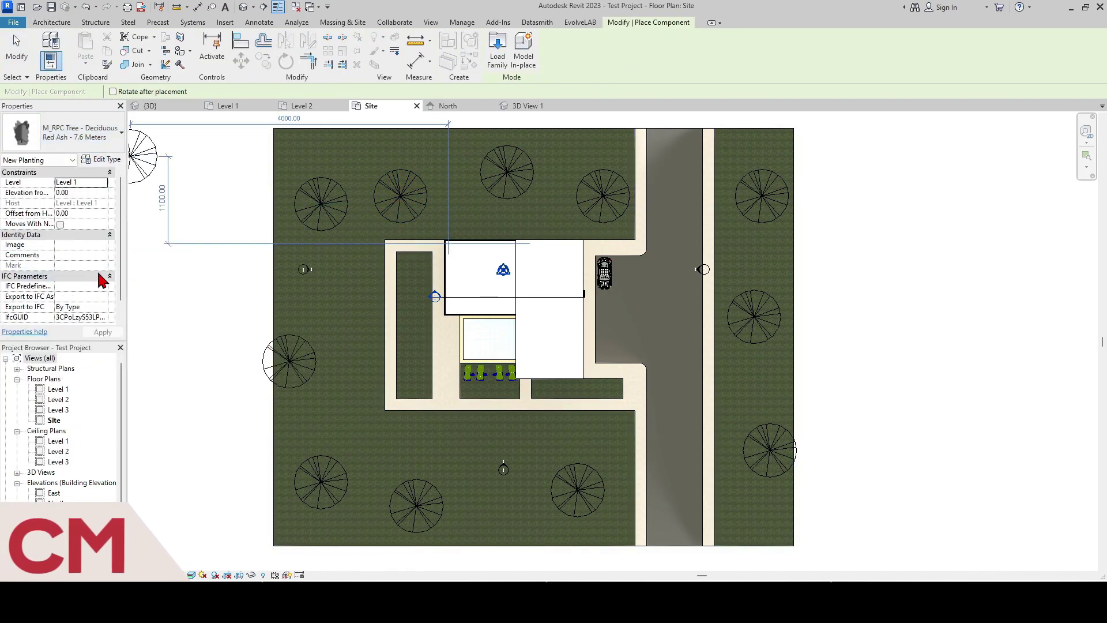
{"action": "left_click", "coordinate": [361, 235]}
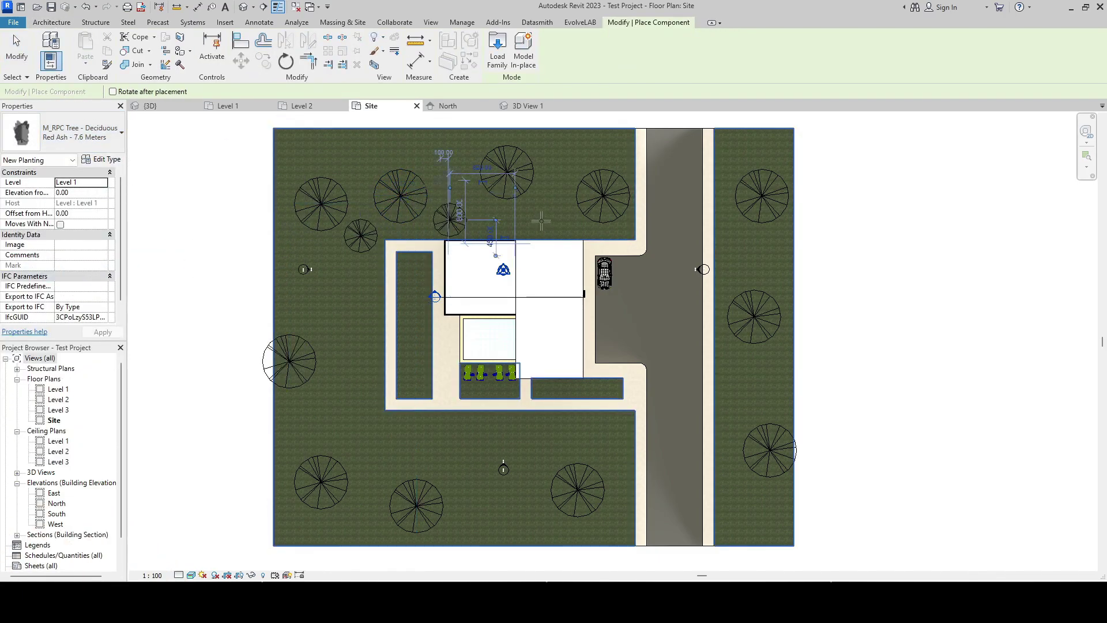
{"action": "left_click", "coordinate": [449, 187]}
{"action": "left_click", "coordinate": [344, 317]}
{"action": "left_click", "coordinate": [305, 316]}
{"action": "left_click", "coordinate": [352, 342]}
{"action": "left_click", "coordinate": [416, 274]}
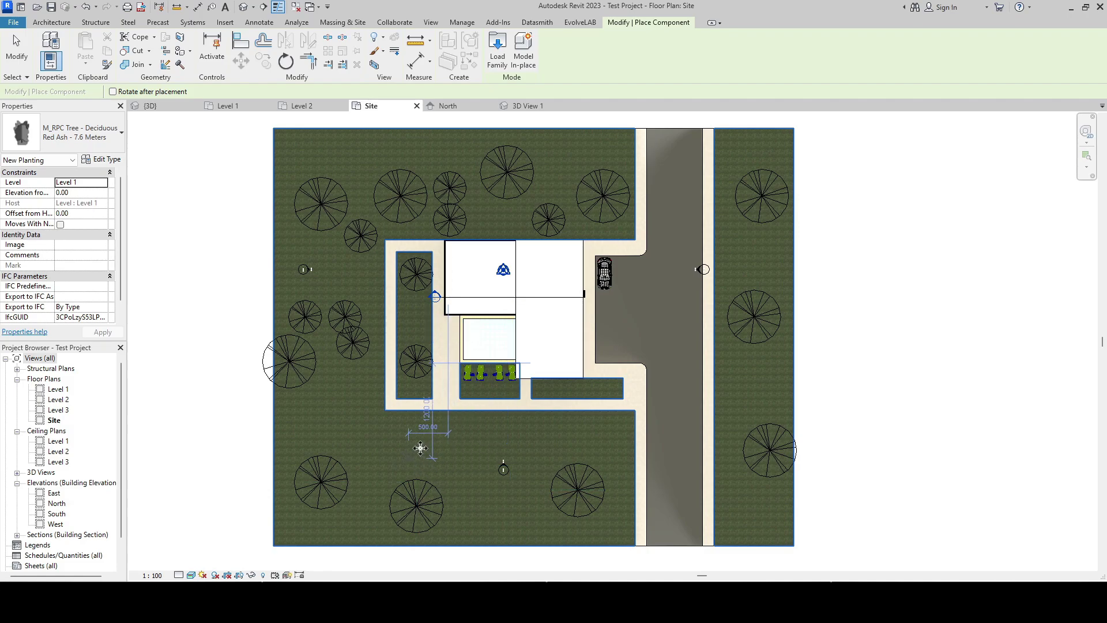
Step: Place more Red Ash - 7.6 Meters trees across the south lawn and along the grass strip east of the road
{"action": "left_click", "coordinate": [352, 433]}
{"action": "left_click", "coordinate": [548, 434]}
{"action": "left_click", "coordinate": [594, 433]}
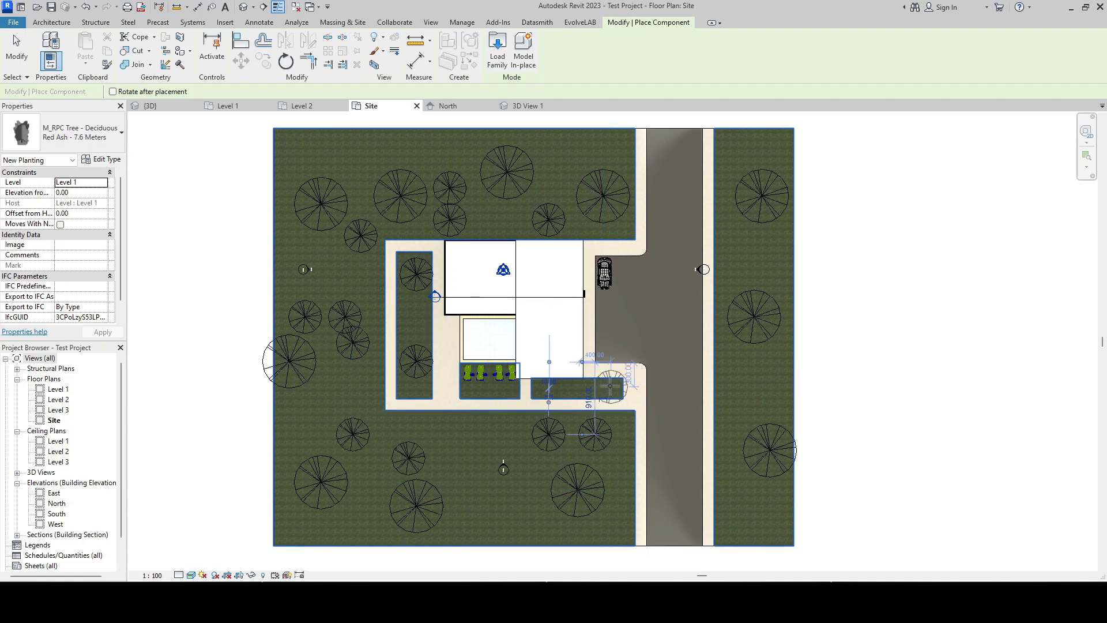
{"action": "left_click", "coordinate": [617, 381]}
{"action": "left_click", "coordinate": [746, 394]}
{"action": "left_click", "coordinate": [738, 274]}
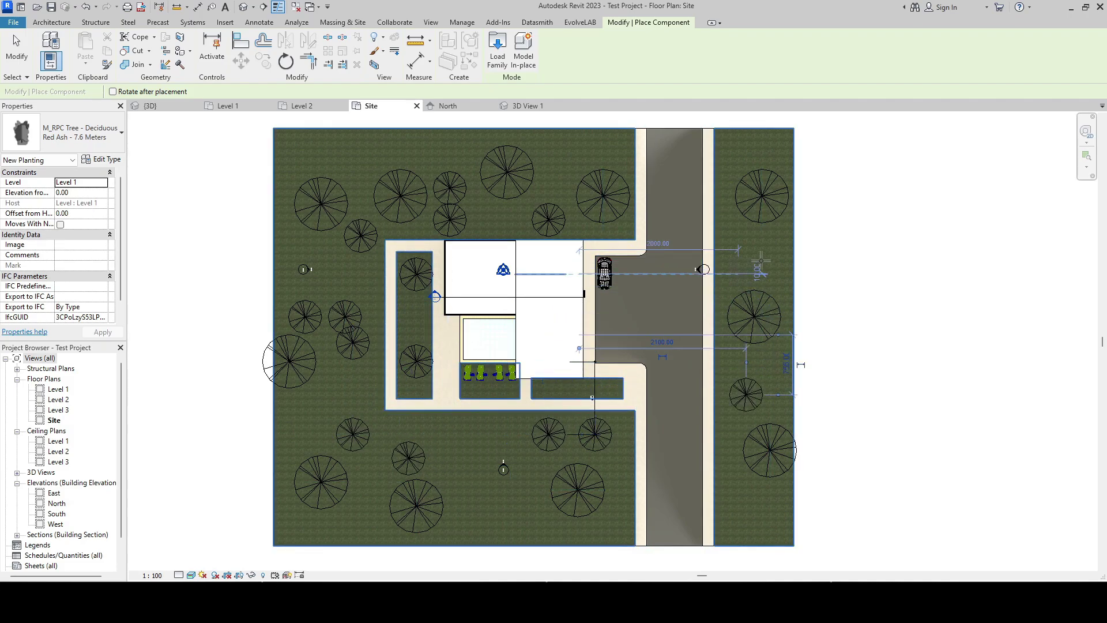
{"action": "left_click", "coordinate": [762, 265]}
{"action": "left_click", "coordinate": [738, 236]}
{"action": "left_click", "coordinate": [738, 148]}
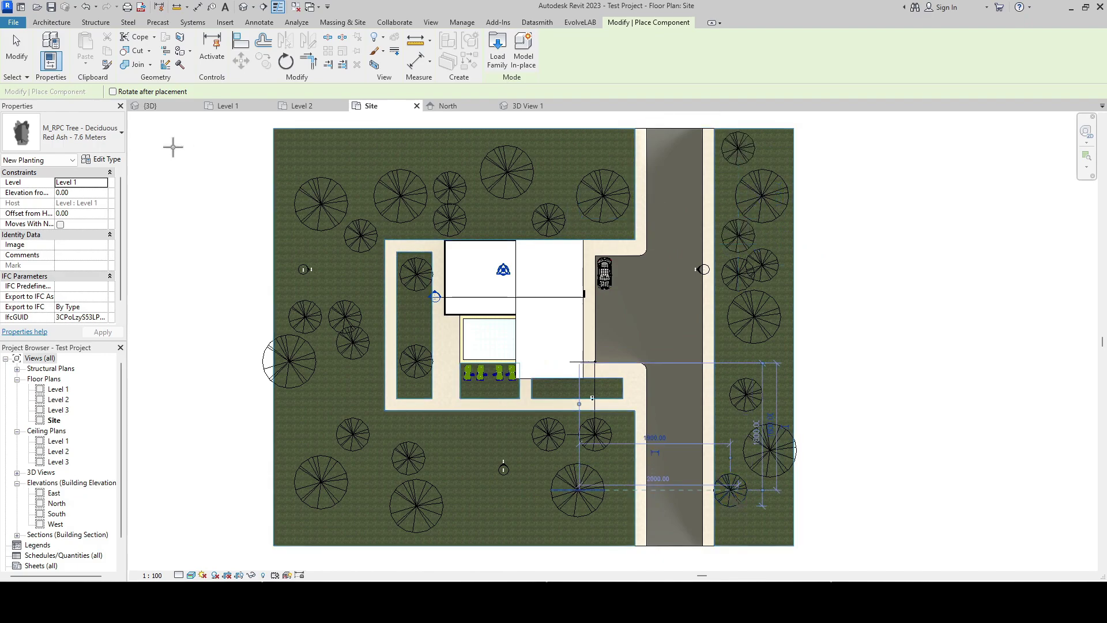
Step: Place Kousa Dogwood - 3.0 Meters trees on the west side of the site and along the planting bed south of the house
{"action": "left_click", "coordinate": [80, 132]}
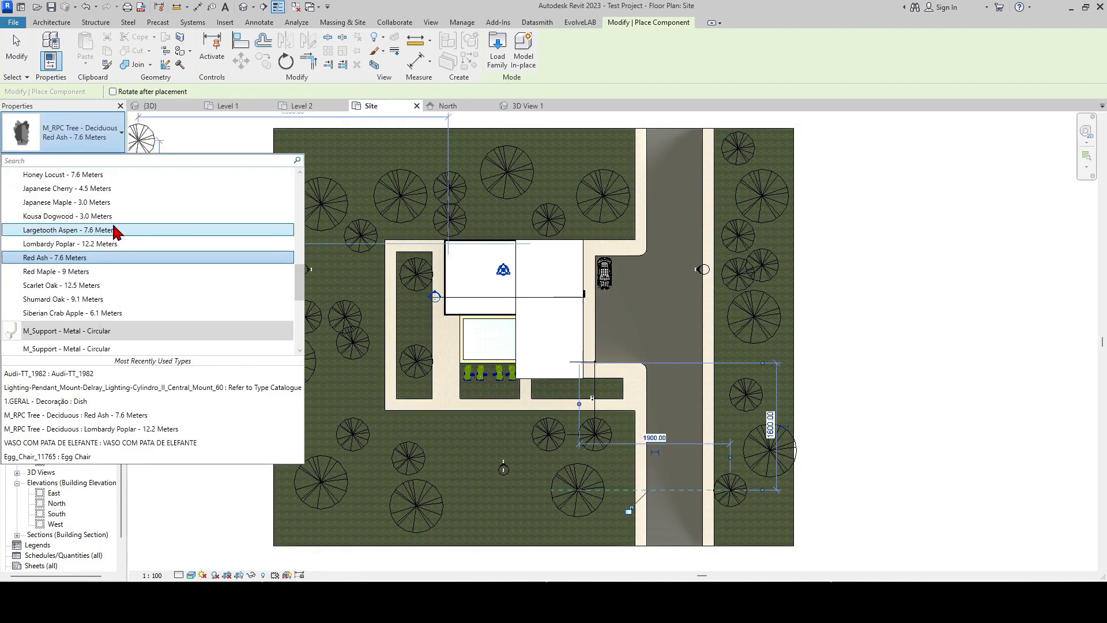
{"action": "left_click", "coordinate": [98, 216]}
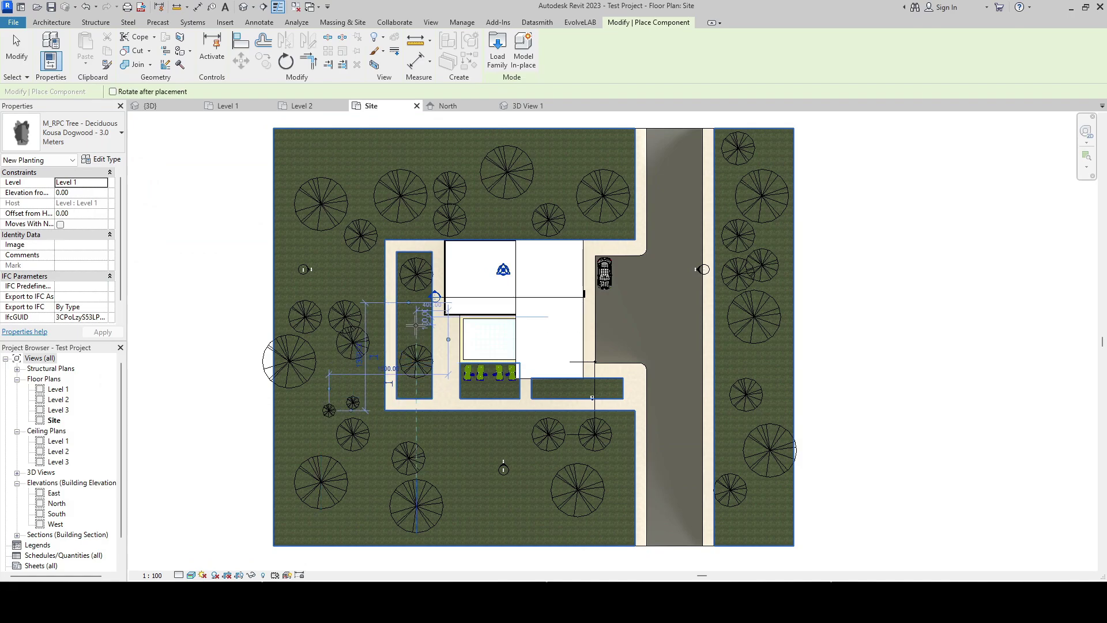
{"action": "left_click", "coordinate": [328, 410]}
{"action": "left_click", "coordinate": [416, 323]}
{"action": "scroll", "coordinate": [504, 391], "scroll_direction": "up", "scroll_amount": 5}
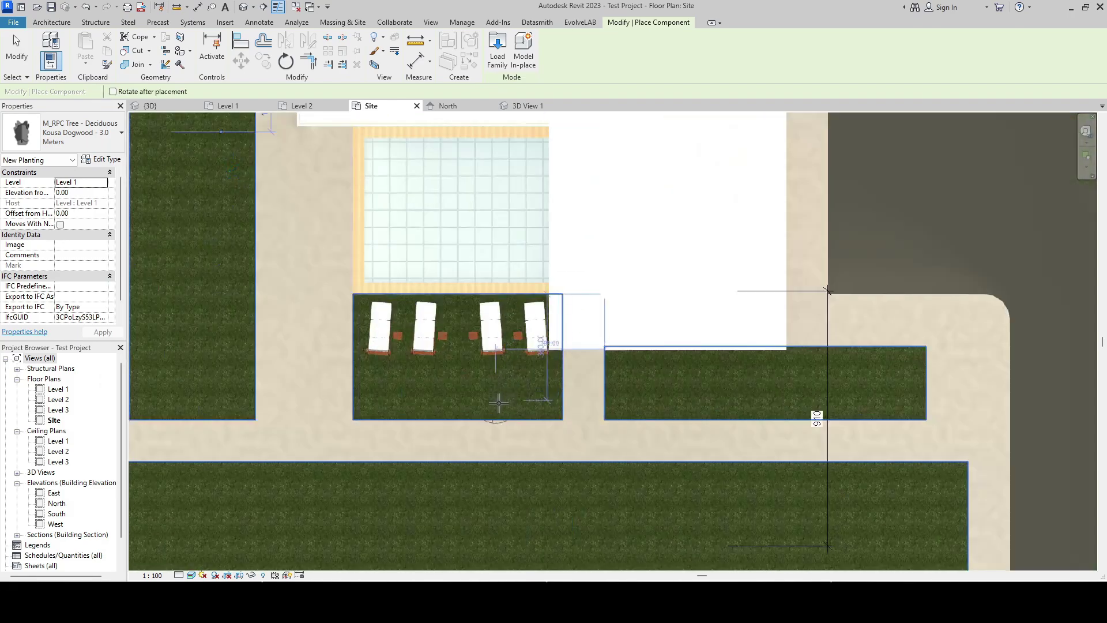
{"action": "left_click", "coordinate": [548, 390]}
{"action": "left_click", "coordinate": [569, 390]}
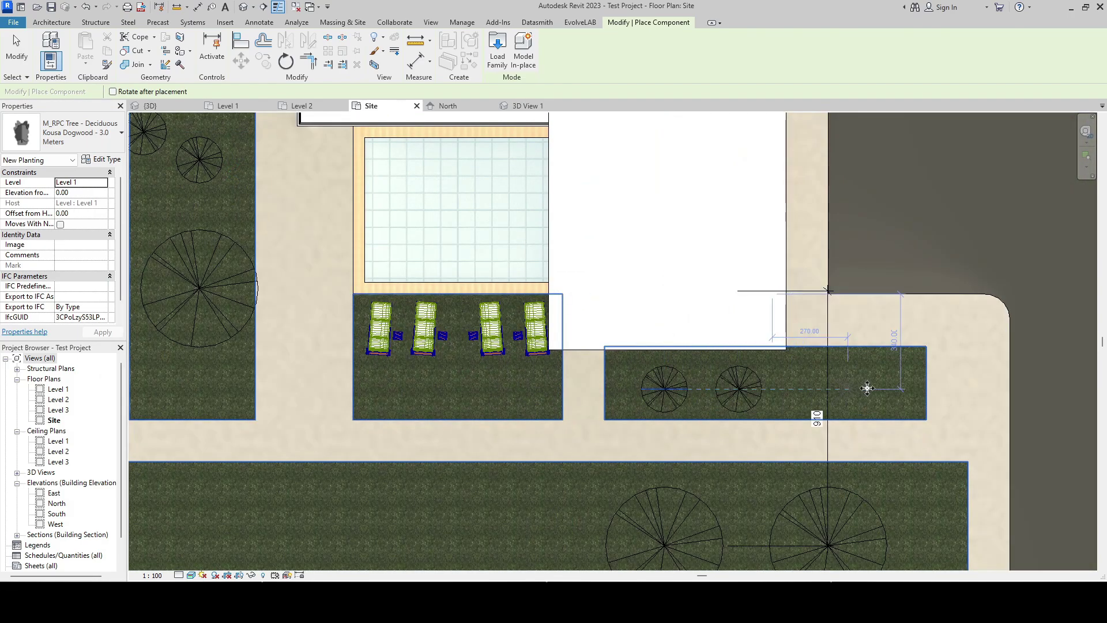
{"action": "scroll", "coordinate": [752, 378], "scroll_direction": "down", "scroll_amount": 3}
{"action": "scroll", "coordinate": [680, 346], "scroll_direction": "down", "scroll_amount": 5}
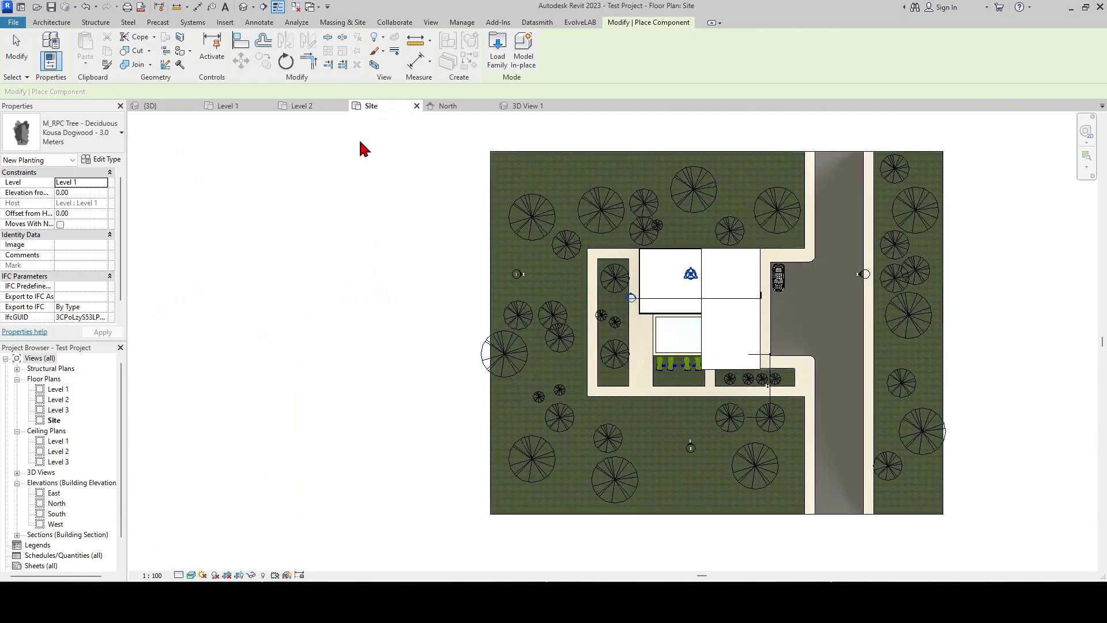
Step: Delete two Kousa Dogwood trees from the near end of the planting bed beside the house in perspective view 3D View 1
{"action": "key", "text": "Escape"}
{"action": "key", "text": "Escape"}
{"action": "left_click", "coordinate": [520, 108]}
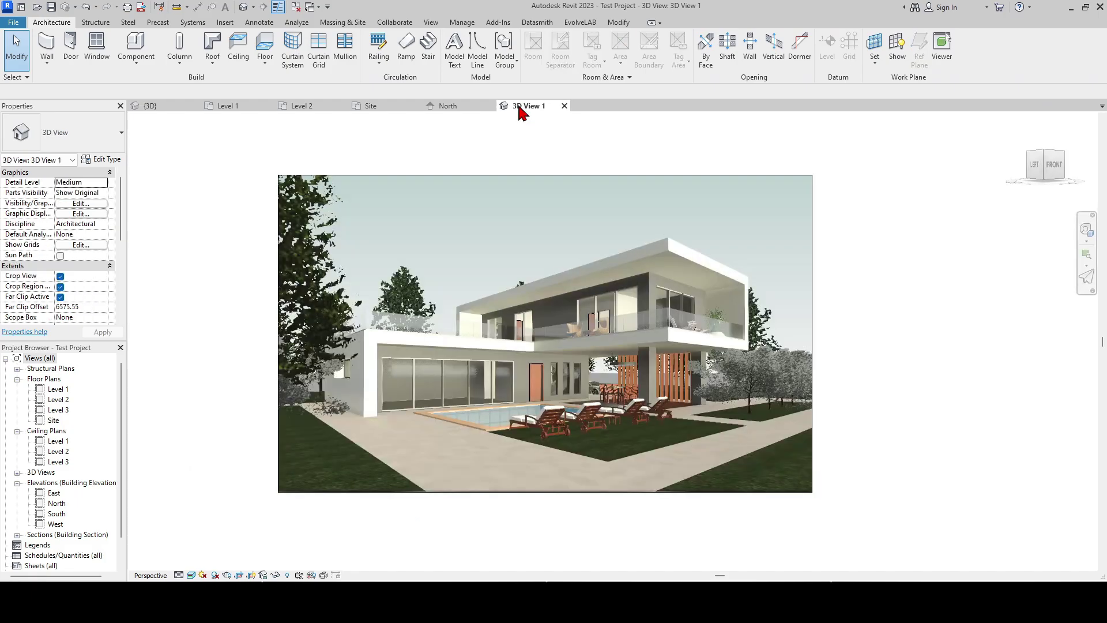
{"action": "scroll", "coordinate": [812, 346], "scroll_direction": "up", "scroll_amount": 2}
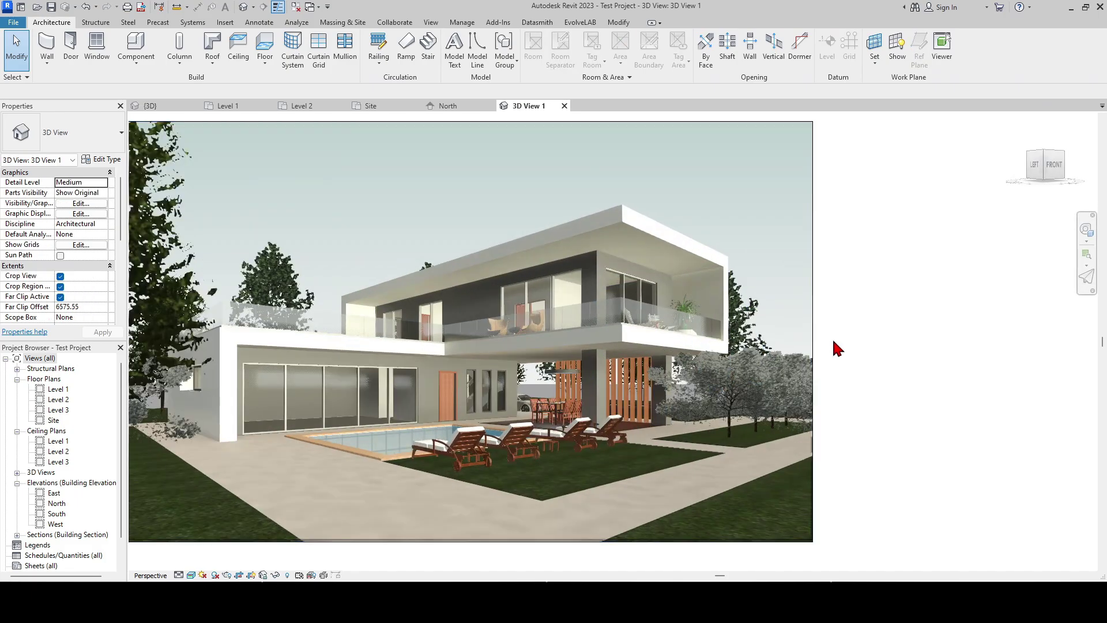
{"action": "left_click", "coordinate": [741, 405]}
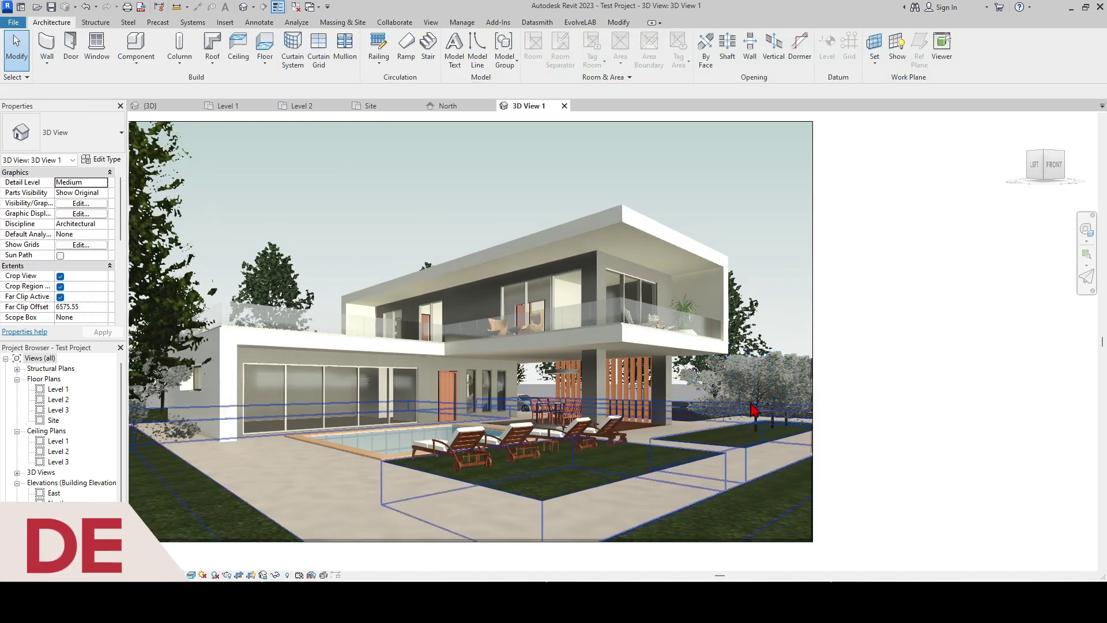
{"action": "left_click", "coordinate": [913, 407]}
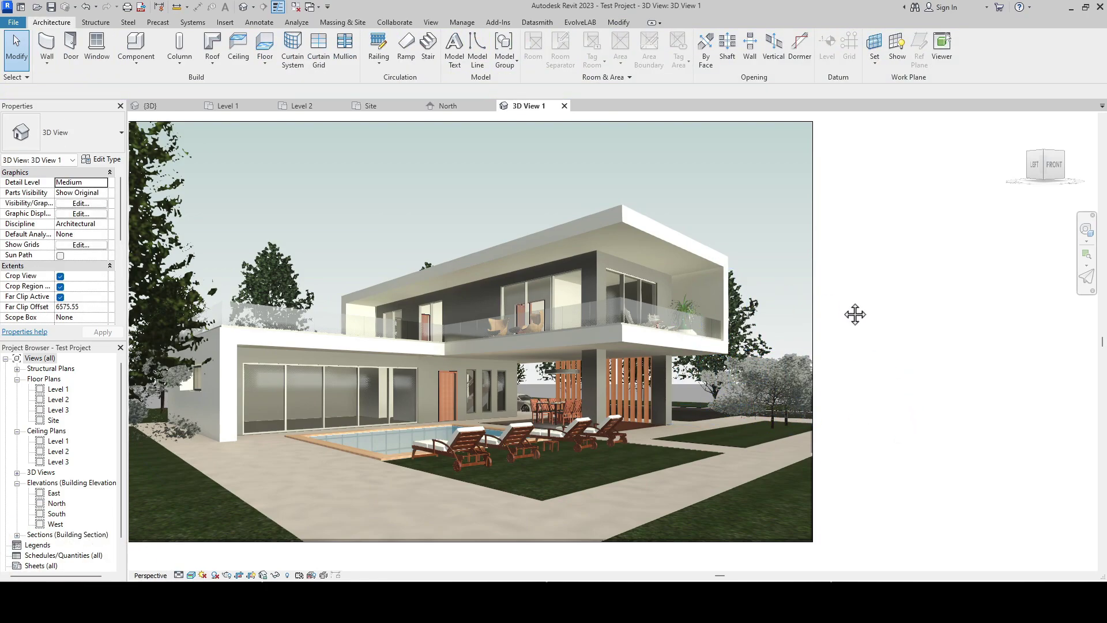
{"action": "middle_click_drag", "start_coordinate": [855, 314], "coordinate": [919, 321]}
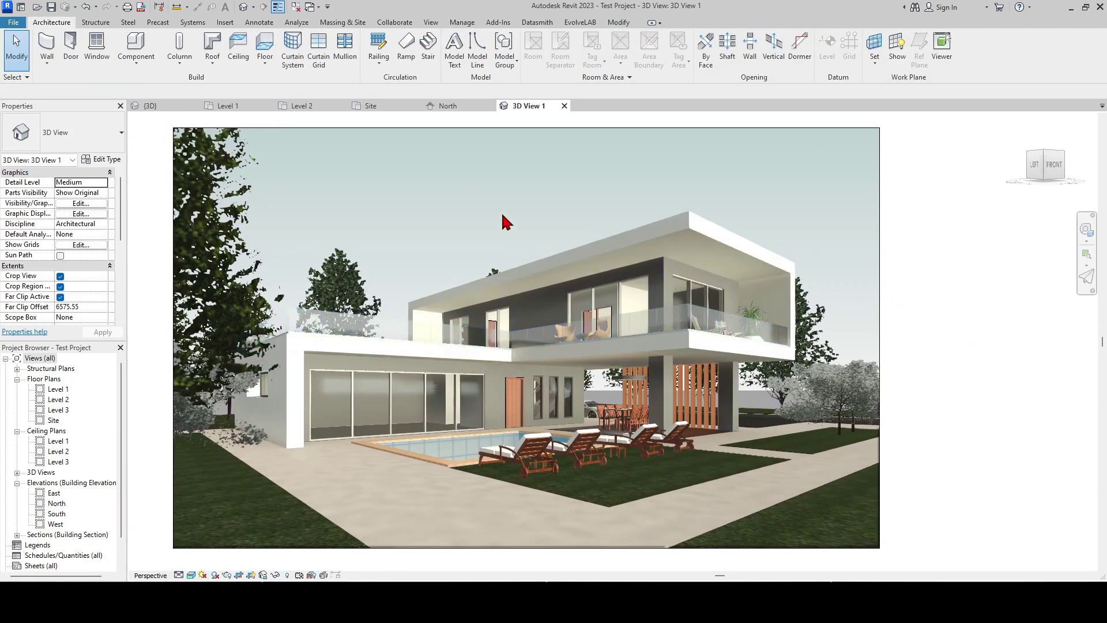
{"action": "middle_click_drag", "start_coordinate": [502, 215], "coordinate": [502, 208]}
Step: Reopen the perspective view 3D View 1 and rename it as camera 1
{"action": "left_click", "coordinate": [370, 106]}
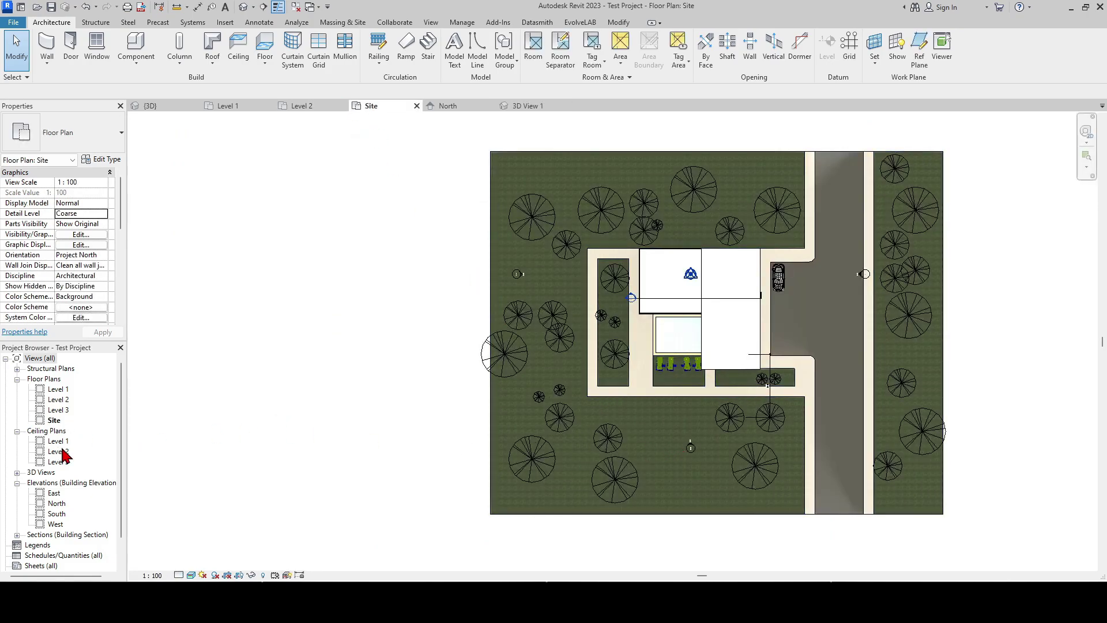
{"action": "left_click", "coordinate": [253, 7]}
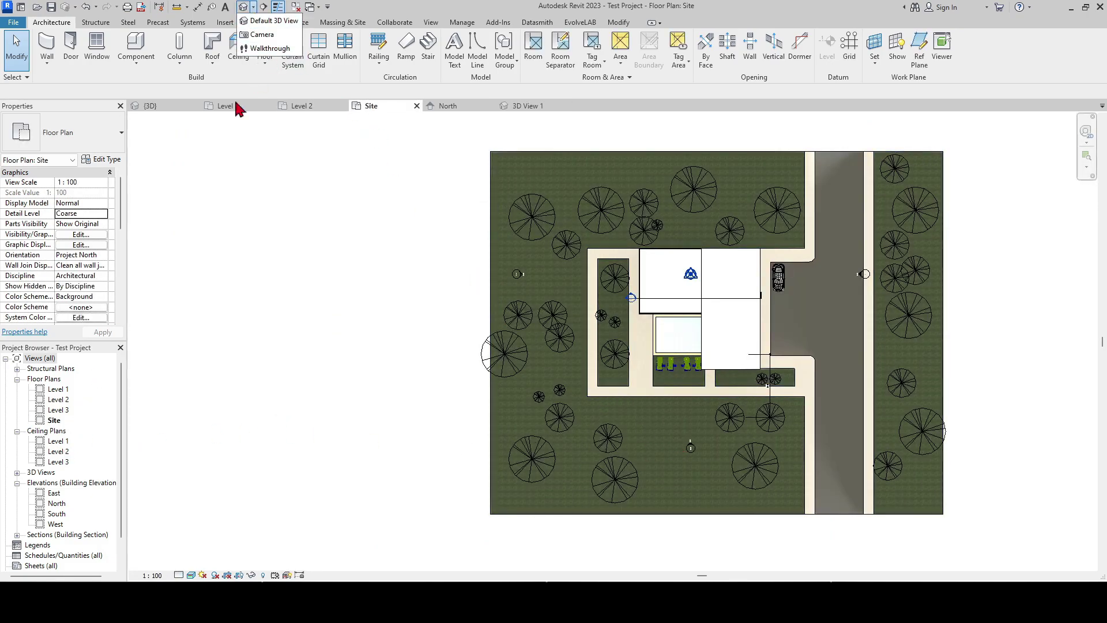
{"action": "left_click", "coordinate": [17, 473]}
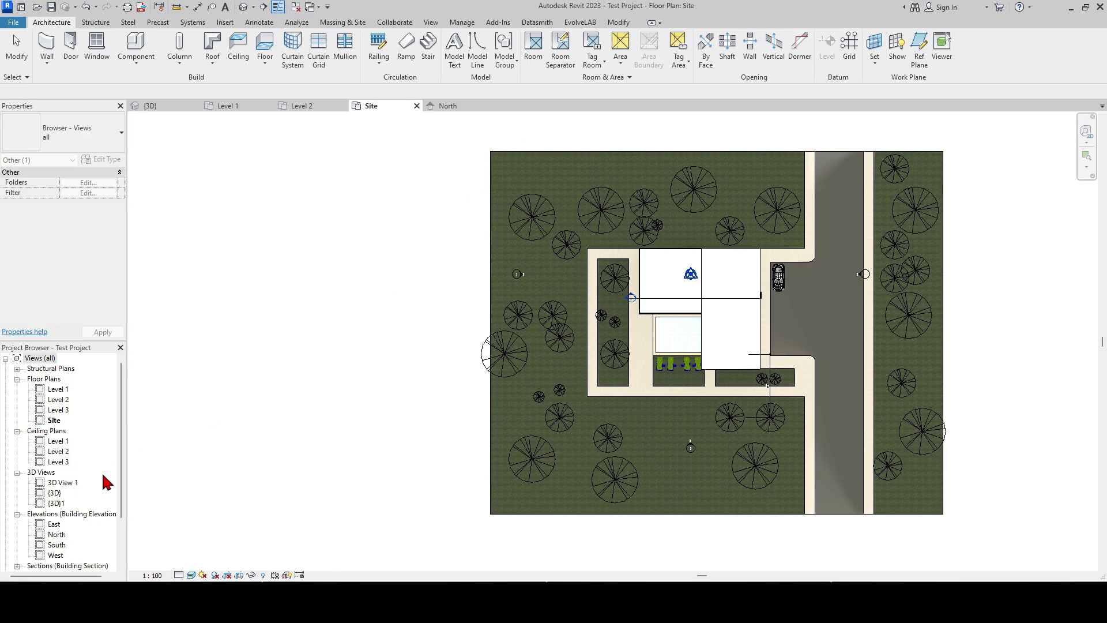
{"action": "left_click", "coordinate": [72, 485]}
{"action": "double_click", "coordinate": [71, 484]}
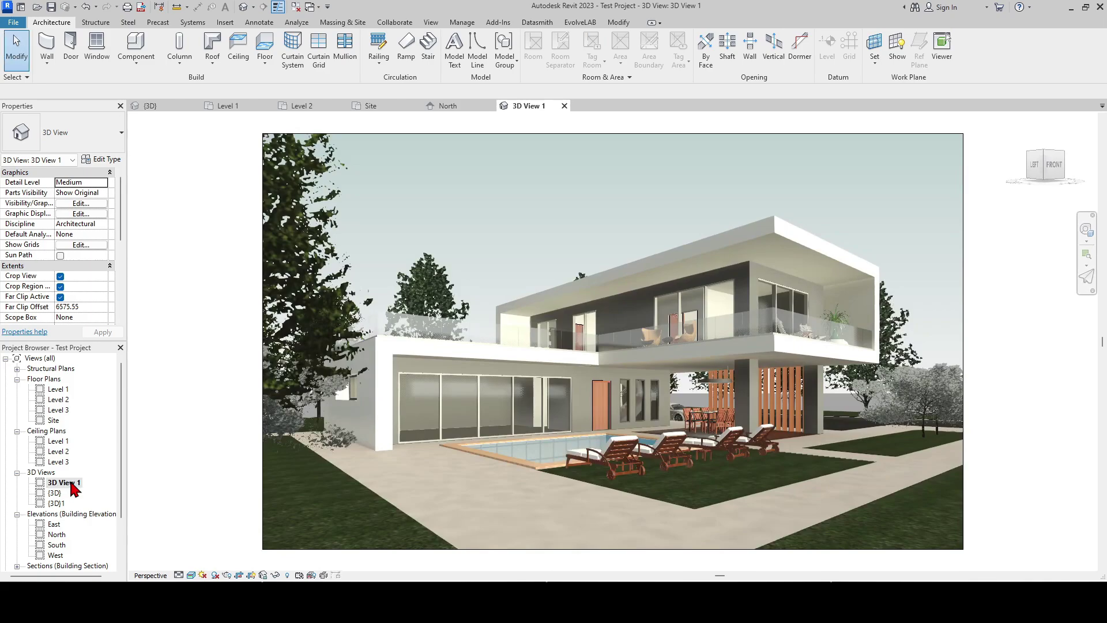
{"action": "right_click", "coordinate": [71, 483]}
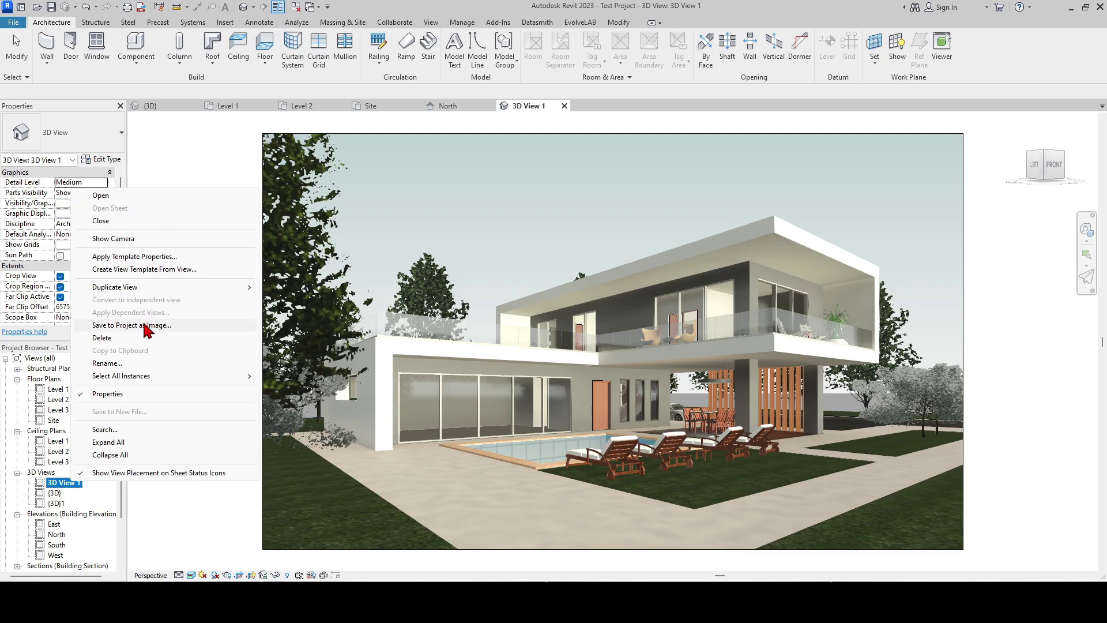
{"action": "left_click", "coordinate": [137, 363]}
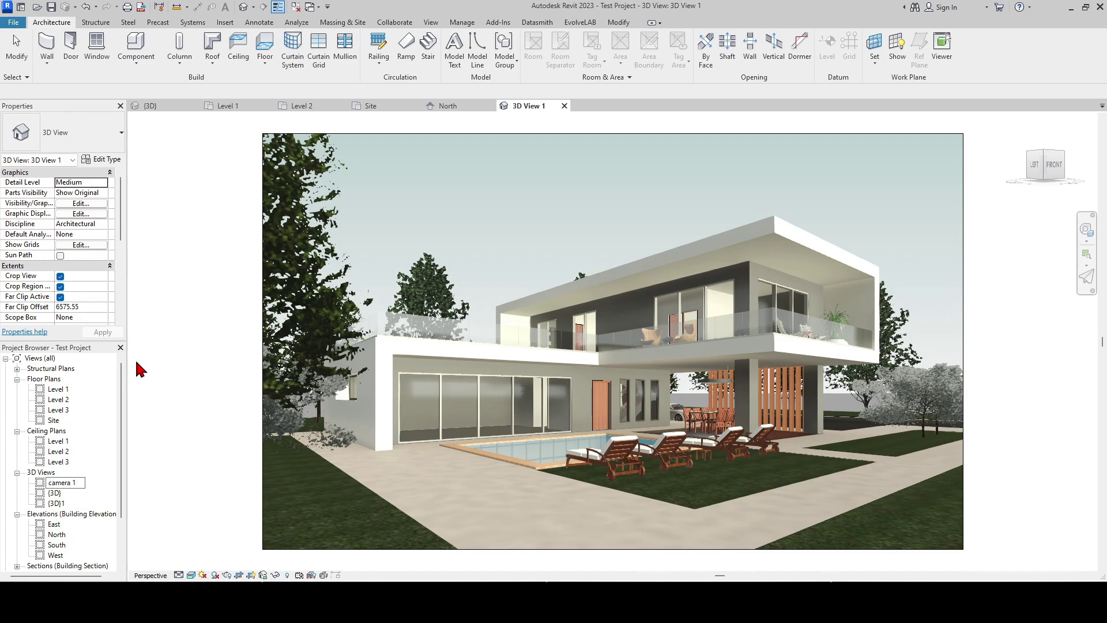
{"action": "key", "text": "Return"}
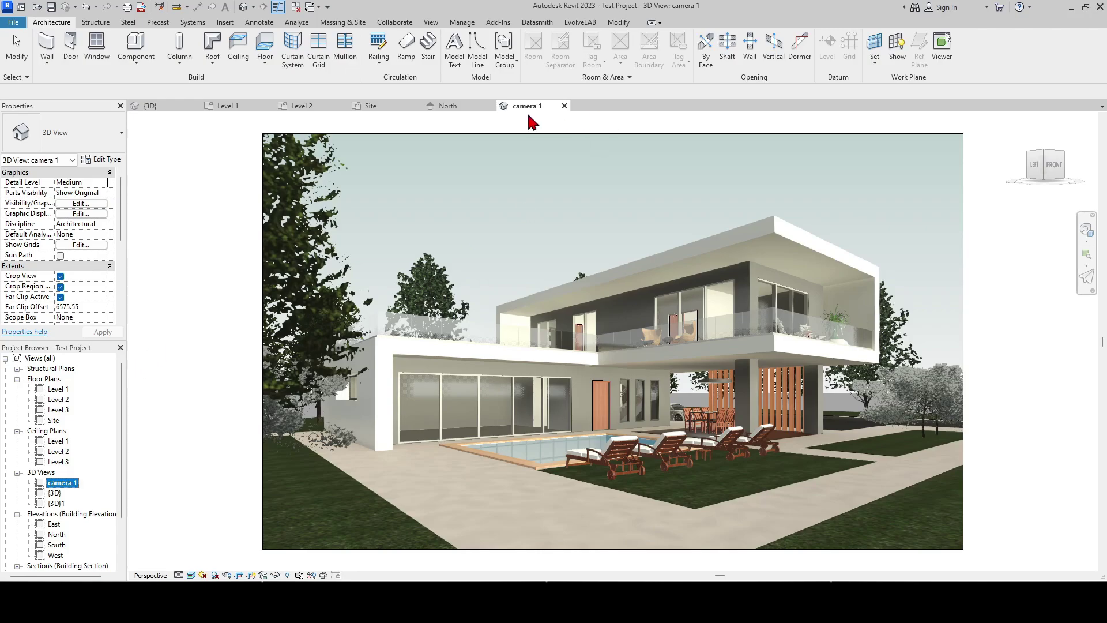
Step: Create a second perspective camera view from the Site plan, standing on the south lawn and aimed straight north through the house
{"action": "left_click", "coordinate": [371, 105]}
{"action": "middle_click_drag", "start_coordinate": [677, 438], "coordinate": [641, 438]}
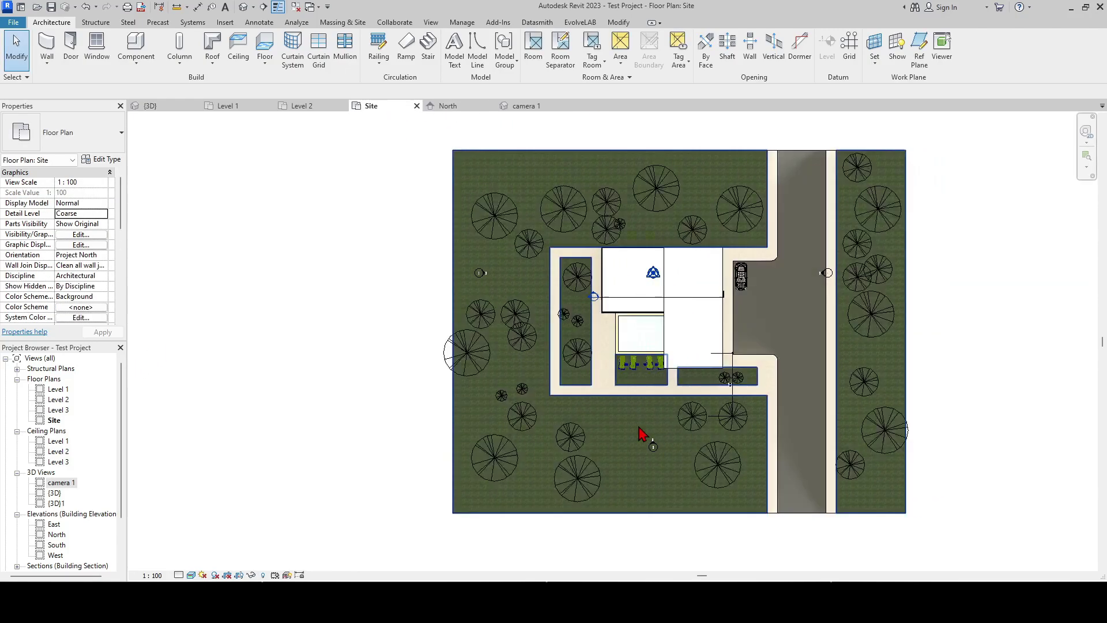
{"action": "left_click", "coordinate": [254, 6]}
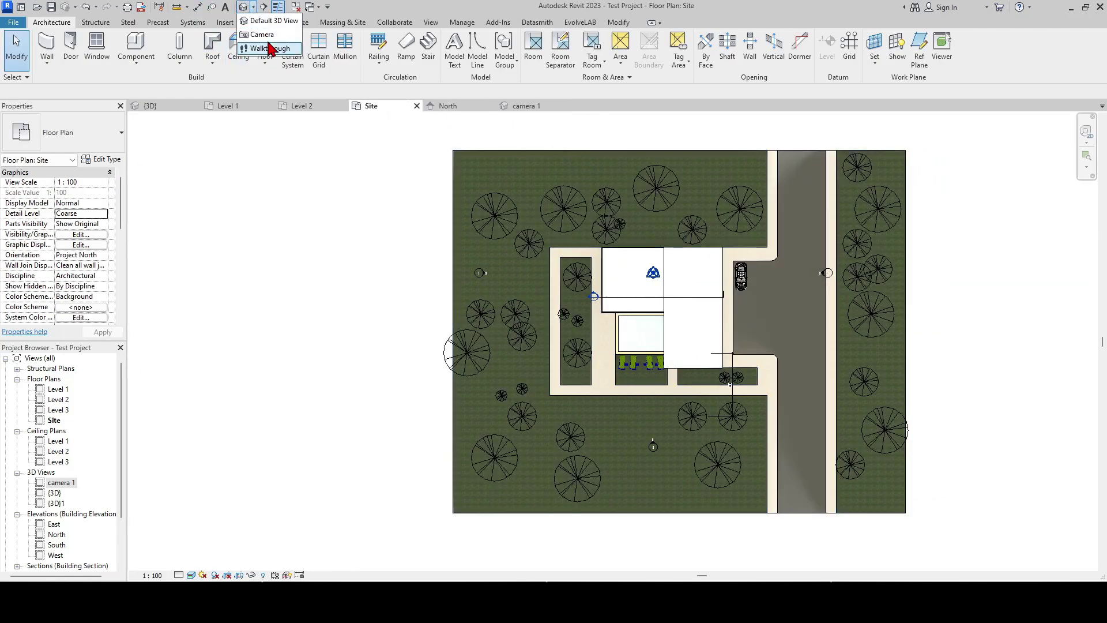
{"action": "left_click", "coordinate": [268, 40]}
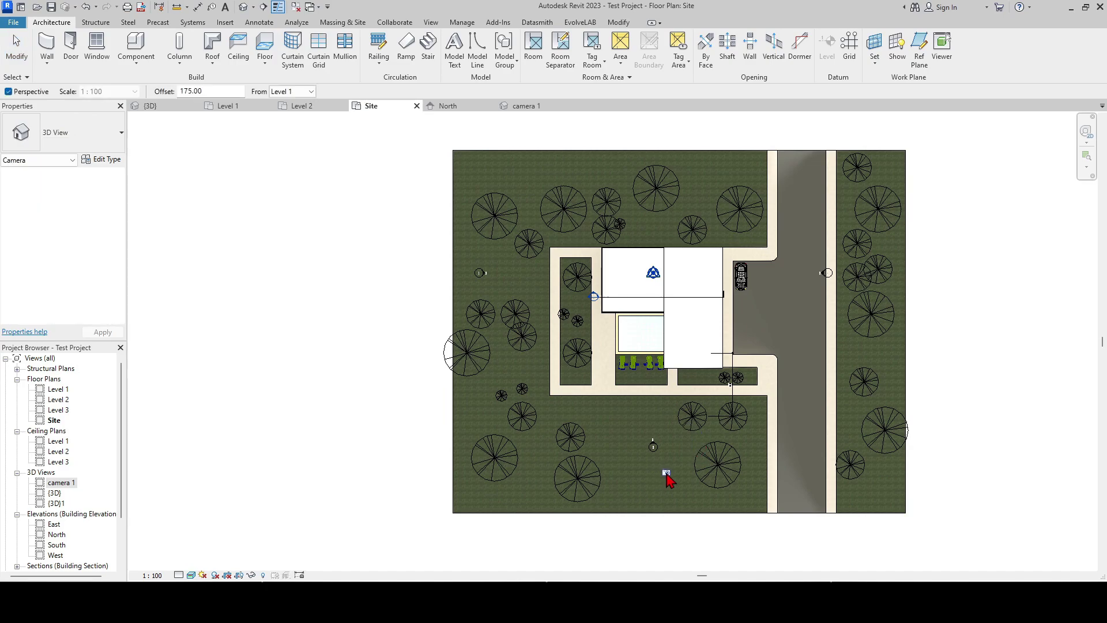
{"action": "left_click", "coordinate": [670, 474]}
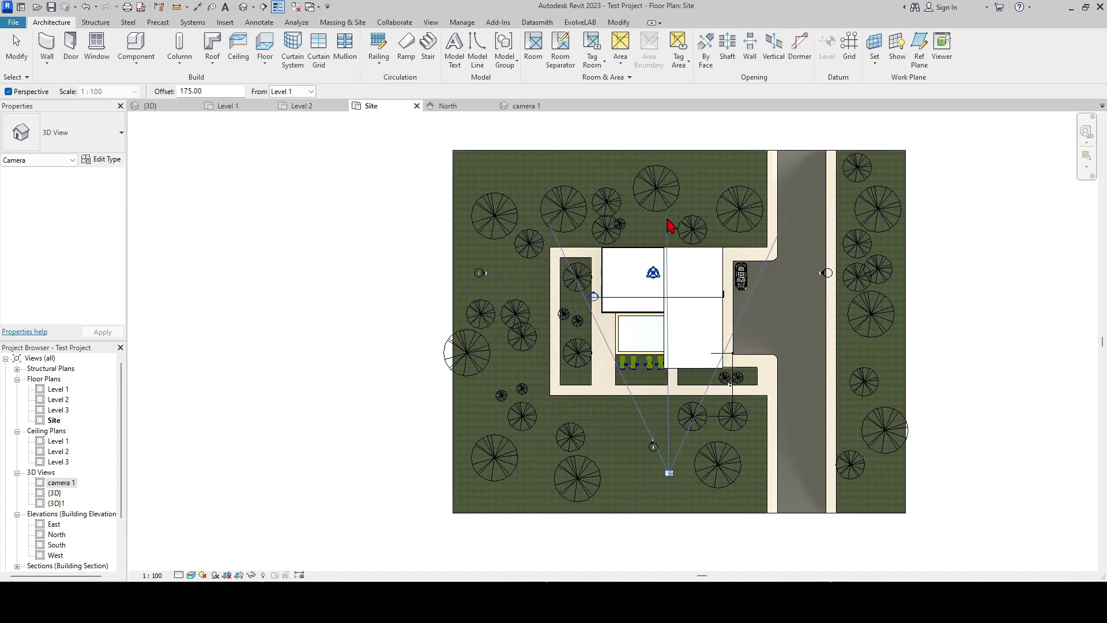
{"action": "left_click", "coordinate": [667, 158]}
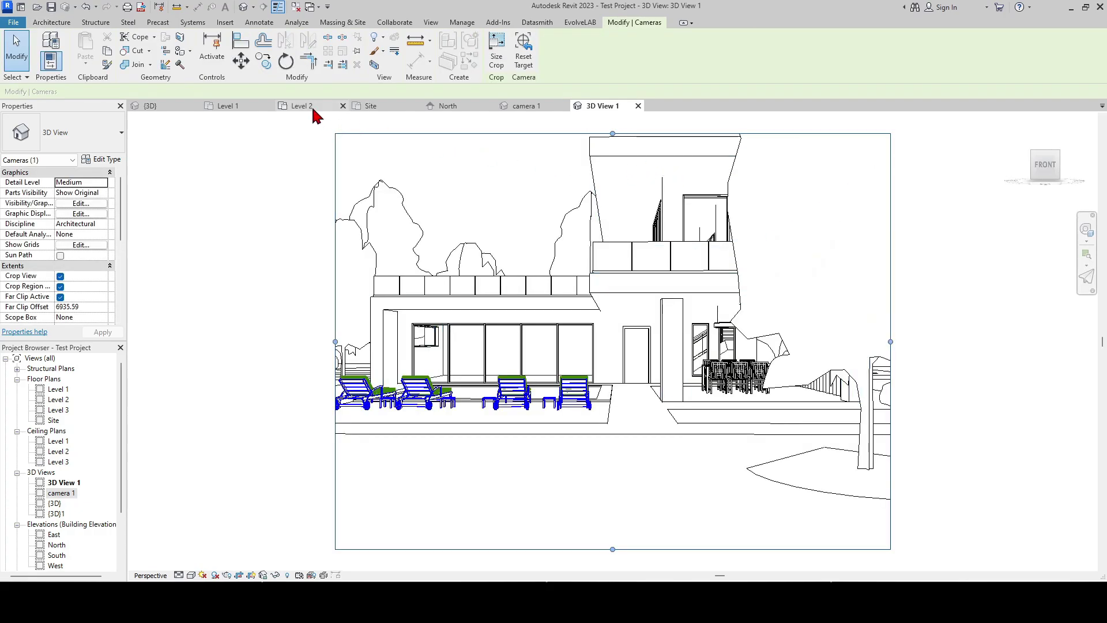
Step: Enlarge the new camera view's crop region on both sides and upward to show the surrounding trees and space above the house
{"action": "scroll", "coordinate": [630, 247], "scroll_direction": "down", "scroll_amount": 2}
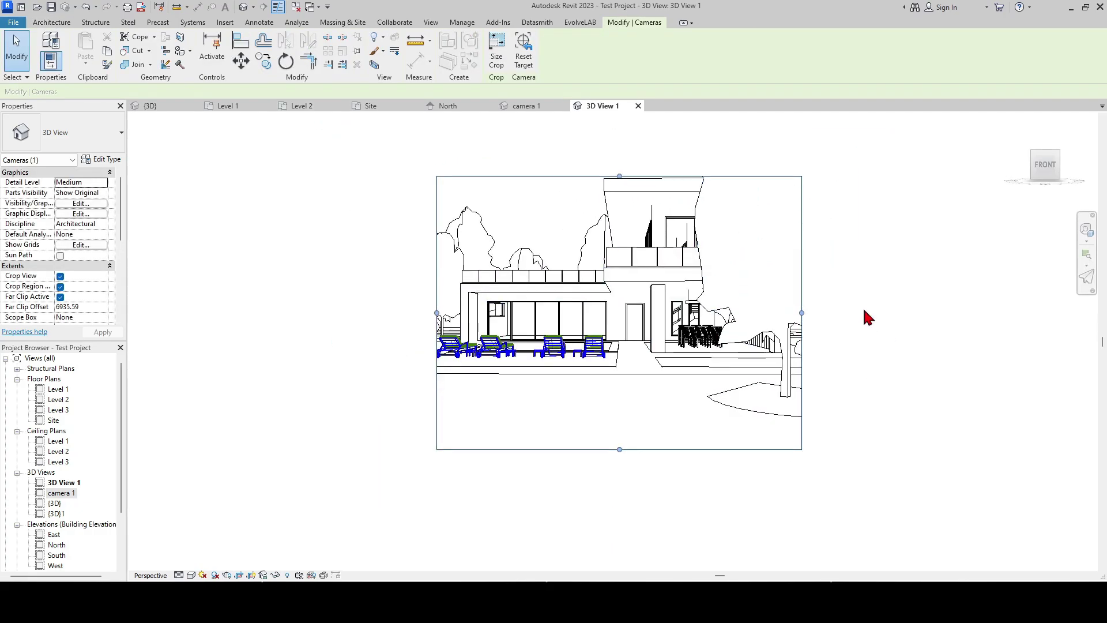
{"action": "left_click", "coordinate": [812, 316]}
{"action": "left_click", "coordinate": [802, 314]}
{"action": "left_click_drag", "start_coordinate": [802, 312], "coordinate": [930, 312]}
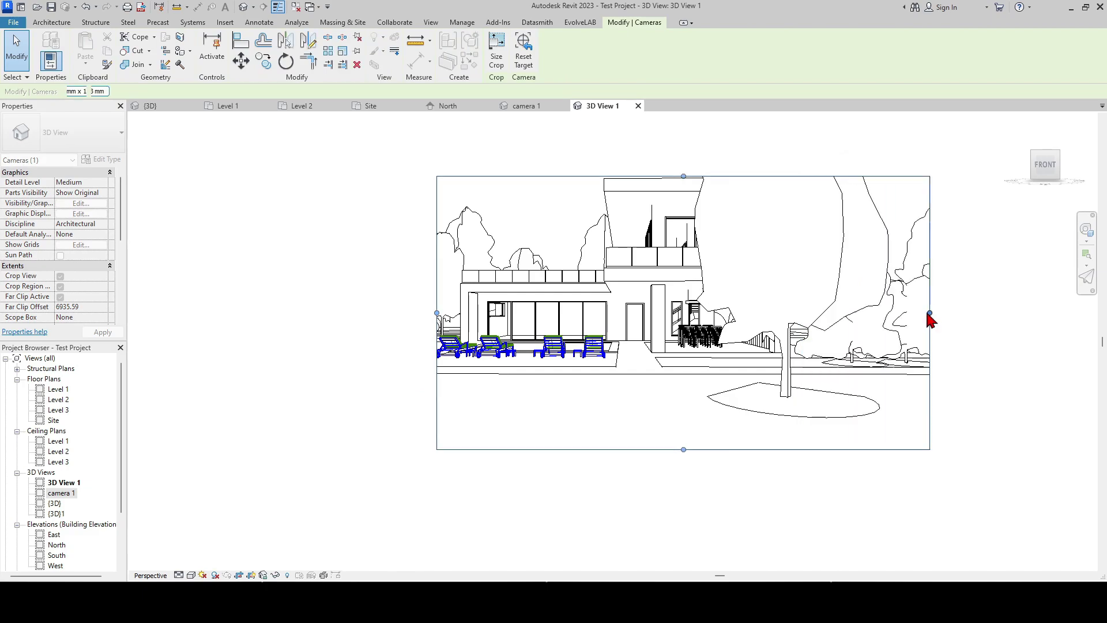
{"action": "left_click_drag", "start_coordinate": [436, 313], "coordinate": [400, 313]}
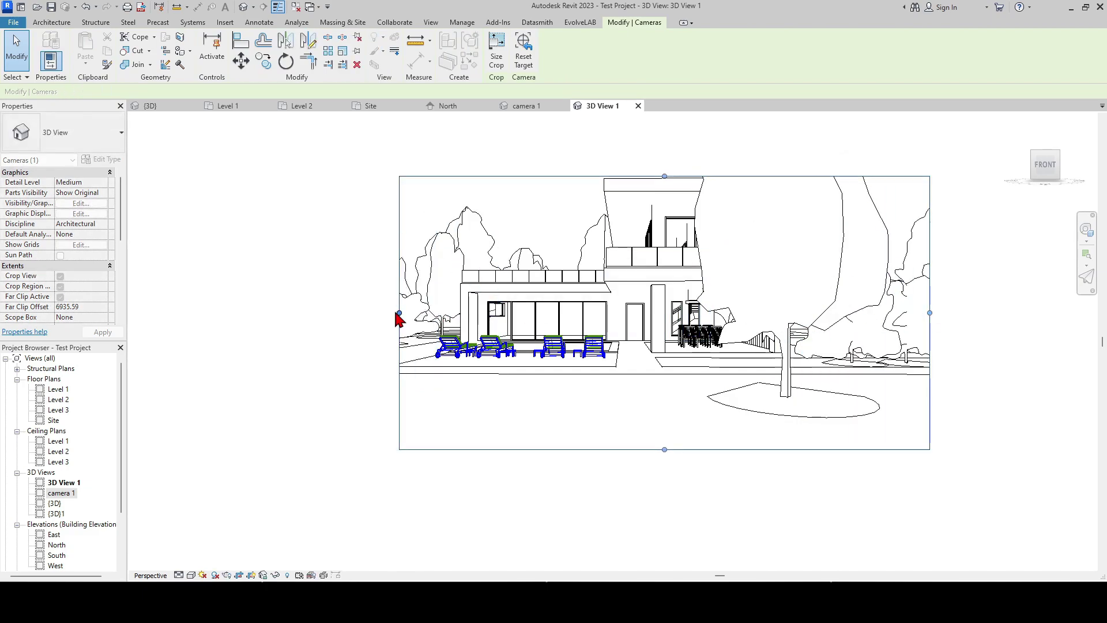
{"action": "left_click_drag", "start_coordinate": [664, 176], "coordinate": [663, 134]}
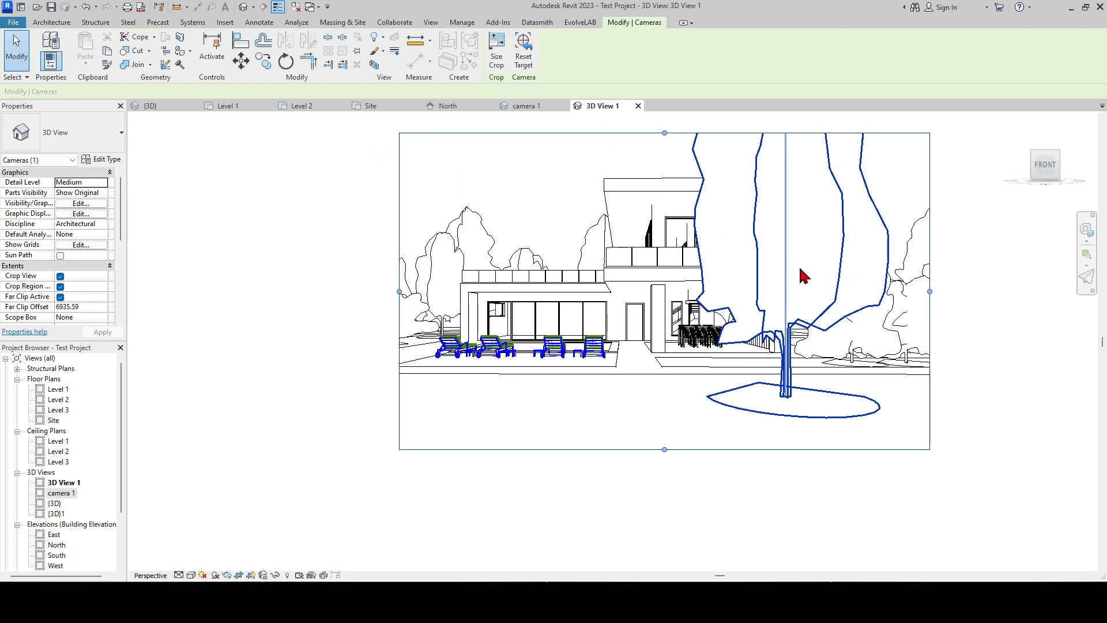
Step: Delete the 7.6-metre Red Ash tree that blocks the right half of the house in perspective view 3D View 1
{"action": "left_click", "coordinate": [847, 215]}
{"action": "left_click", "coordinate": [846, 214]}
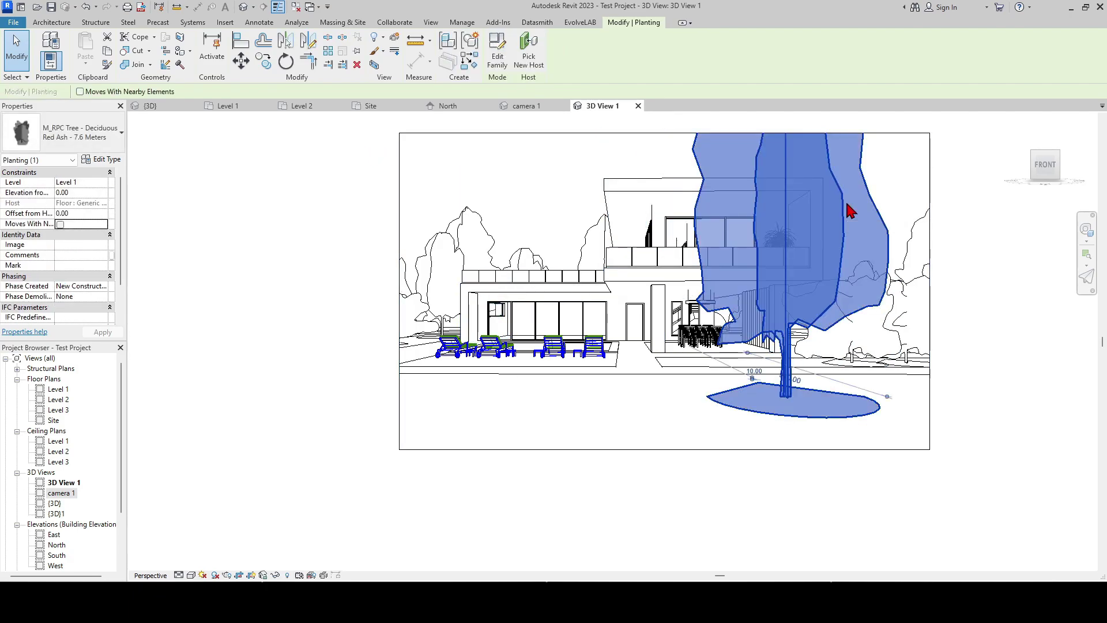
{"action": "key", "text": "Delete"}
Step: Widen the view's crop region slightly on its west side and trim the empty lawn from its lower edge
{"action": "left_click", "coordinate": [399, 332]}
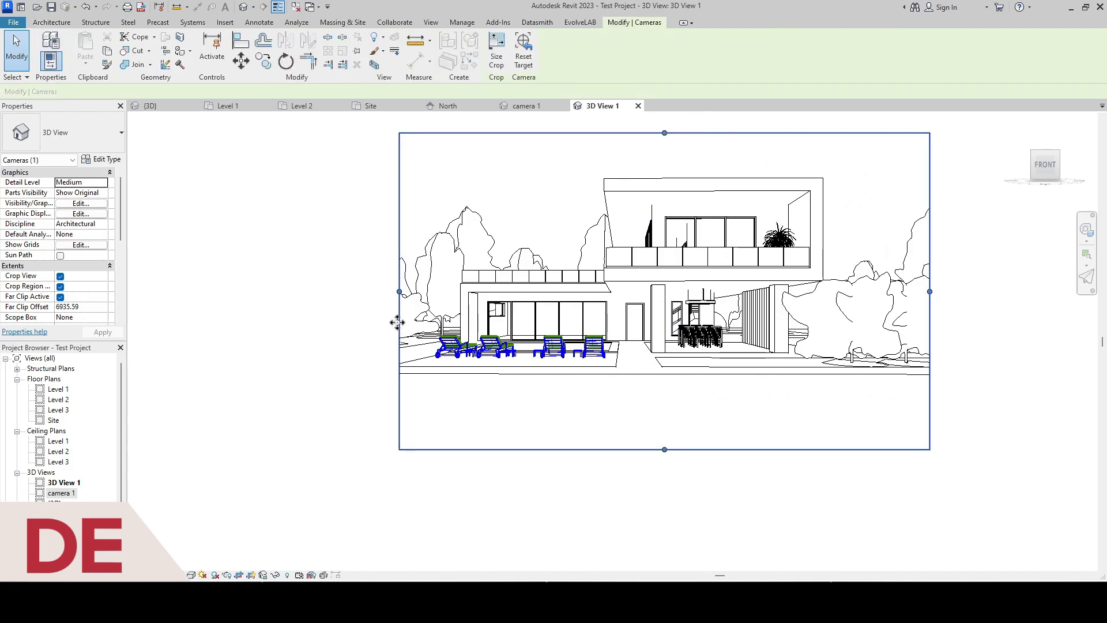
{"action": "left_click_drag", "start_coordinate": [399, 291], "coordinate": [376, 291]}
{"action": "left_click_drag", "start_coordinate": [655, 456], "coordinate": [650, 416]}
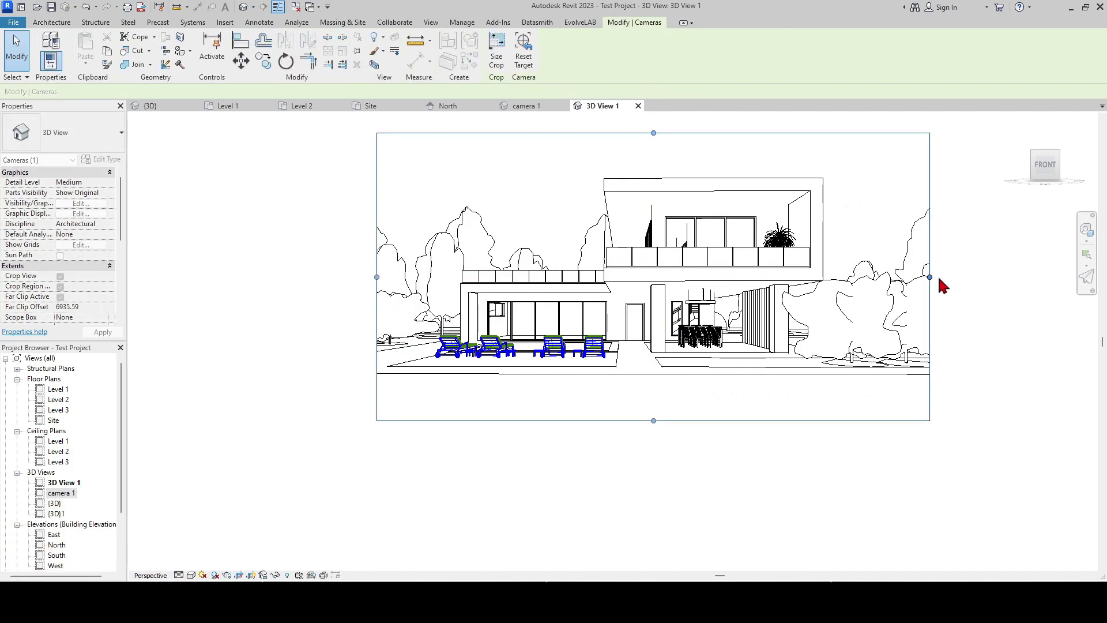
{"action": "left_click_drag", "start_coordinate": [593, 254], "coordinate": [595, 239]}
{"action": "left_click", "coordinate": [510, 196]}
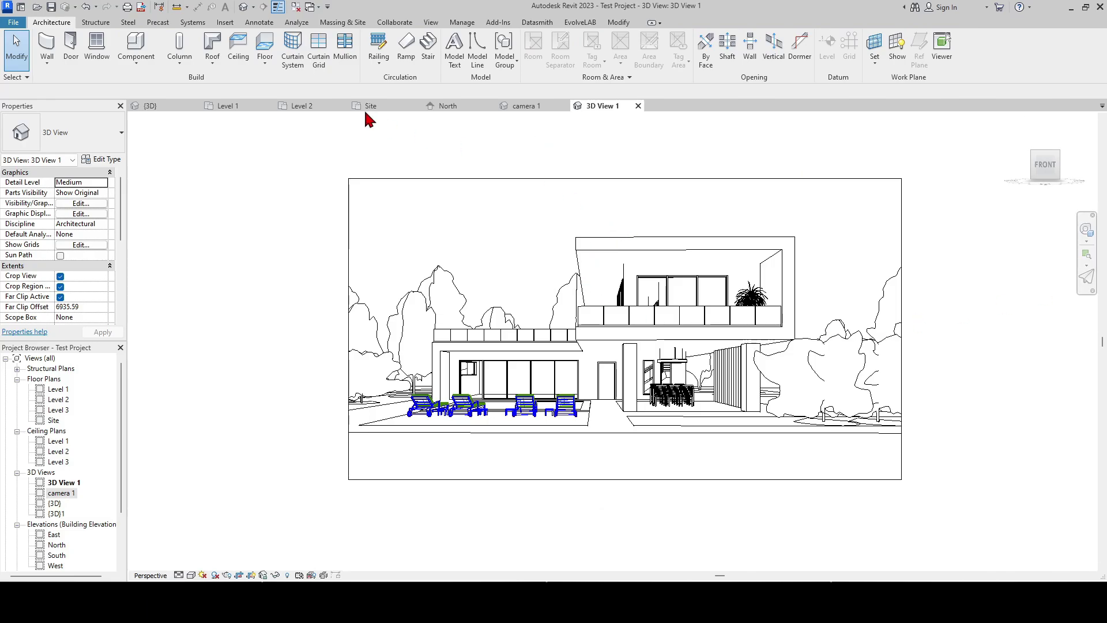
Step: Return to the Site plan and rename the perspective view 3D View 1 as camera 2
{"action": "left_click", "coordinate": [381, 110]}
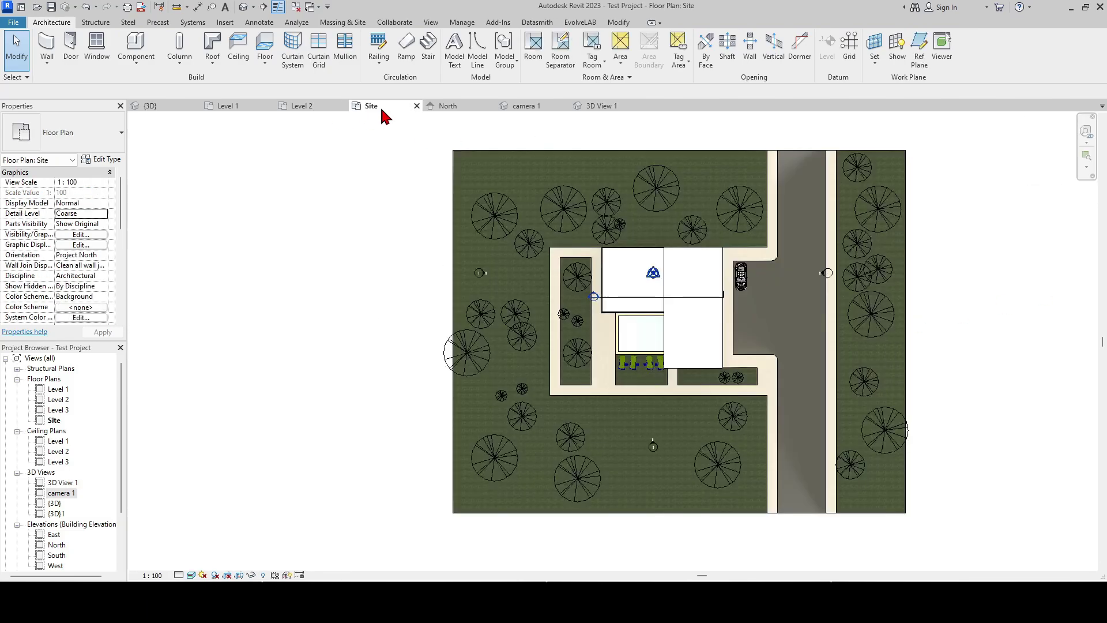
{"action": "scroll", "coordinate": [681, 438], "scroll_direction": "up", "scroll_amount": 3}
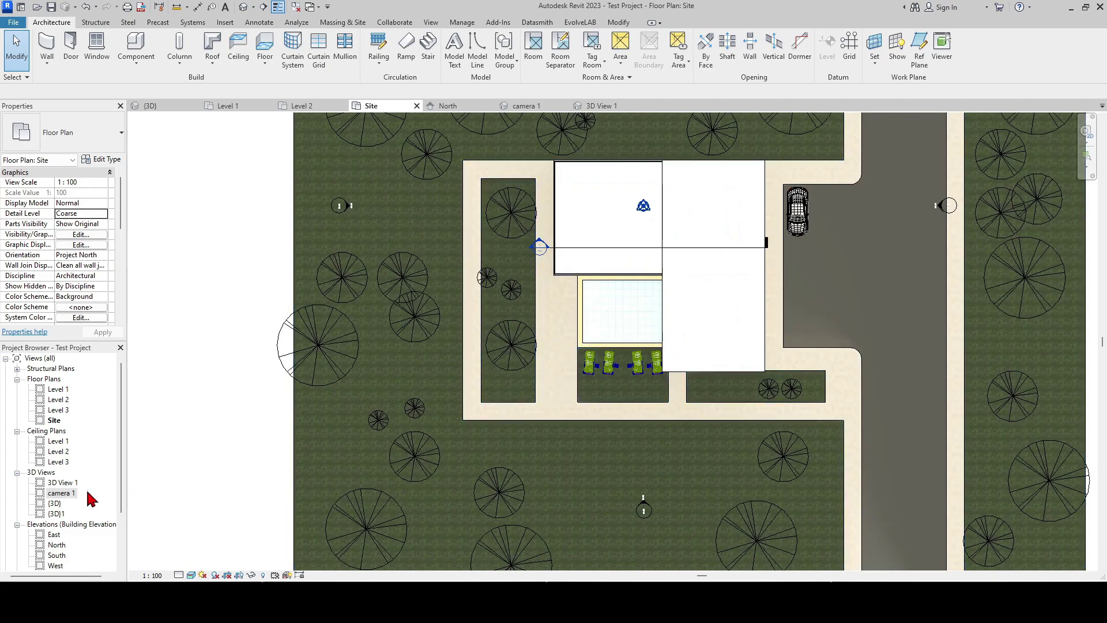
{"action": "left_click", "coordinate": [69, 485]}
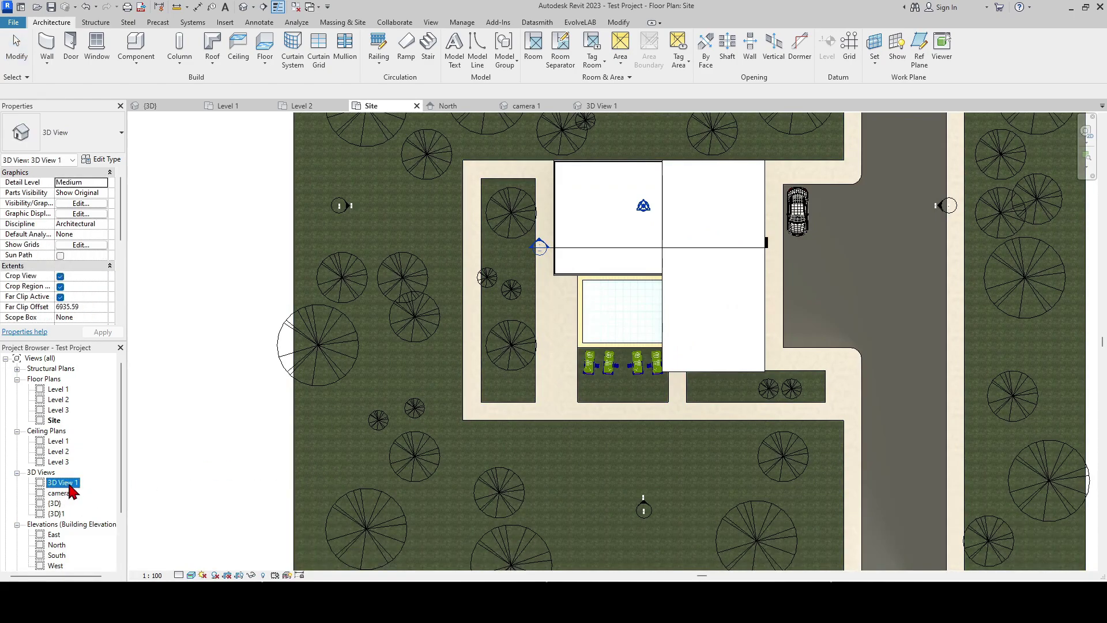
{"action": "right_click", "coordinate": [69, 485]}
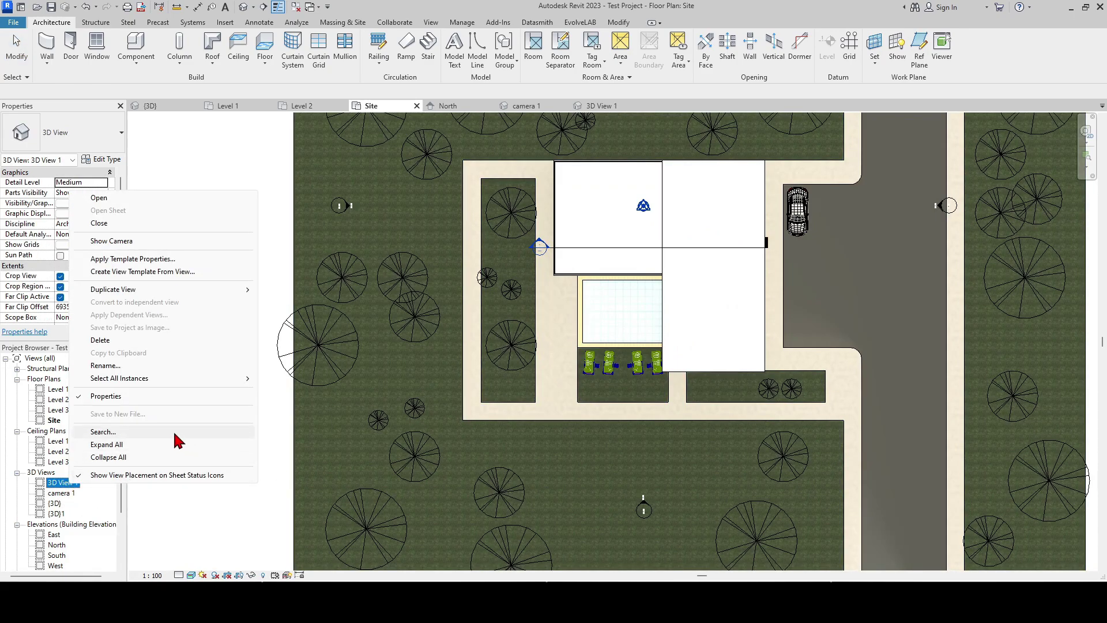
{"action": "left_click", "coordinate": [137, 364]}
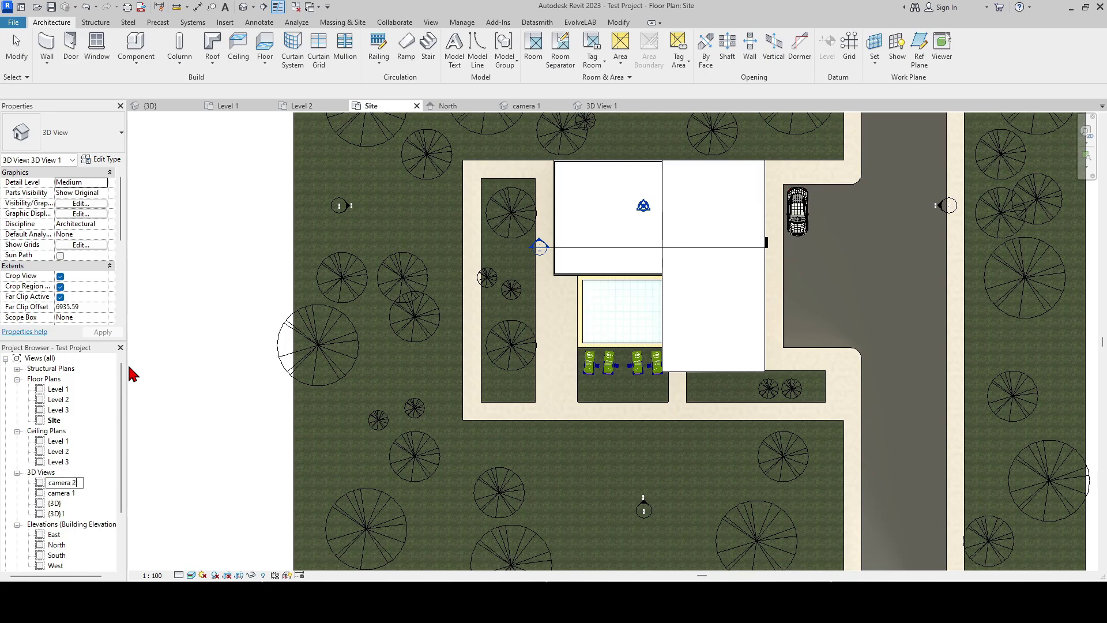
{"action": "key", "text": "Return"}
Step: Show camera 2 in the Site plan and move its viewpoint north, closer to the house
{"action": "right_click", "coordinate": [68, 496]}
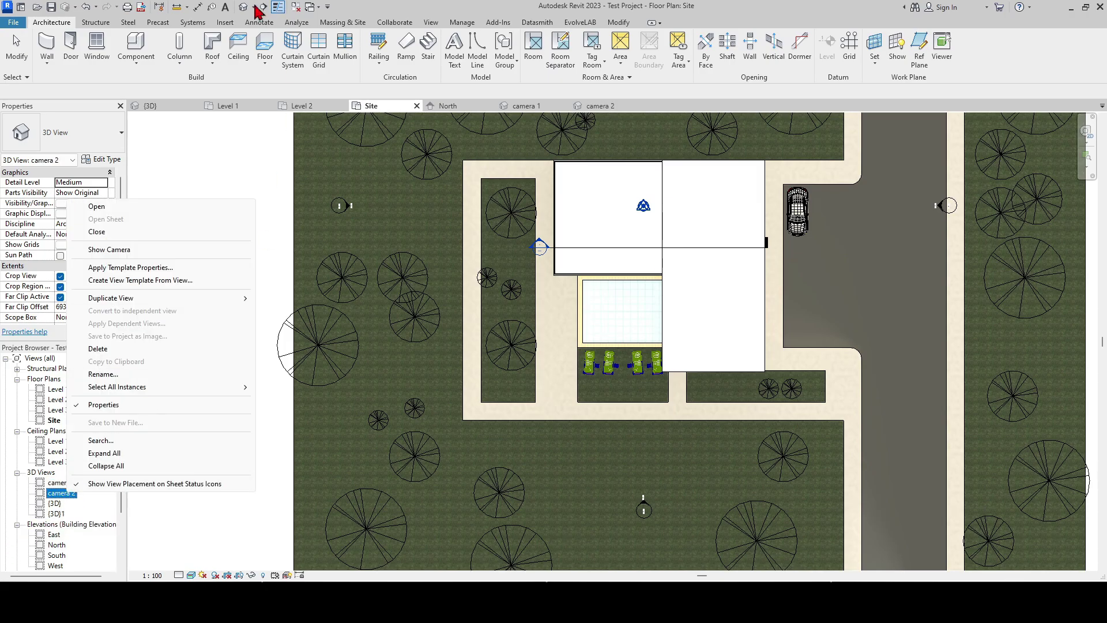
{"action": "left_click", "coordinate": [130, 249]}
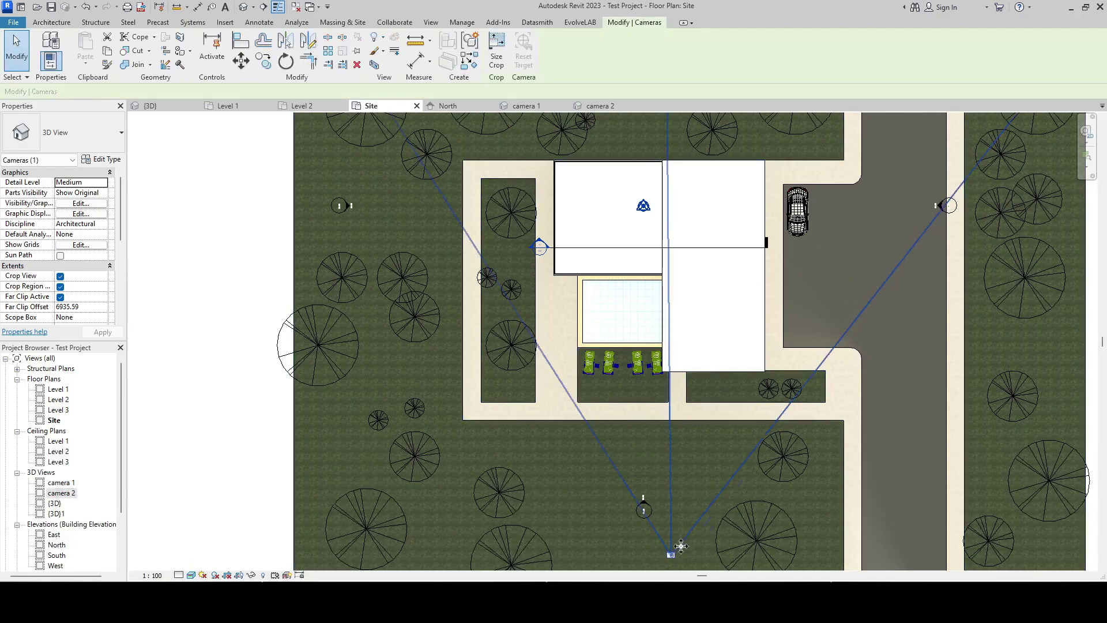
{"action": "left_click_drag", "start_coordinate": [671, 555], "coordinate": [673, 523]}
{"action": "scroll", "coordinate": [673, 526], "scroll_direction": "down", "scroll_amount": 4}
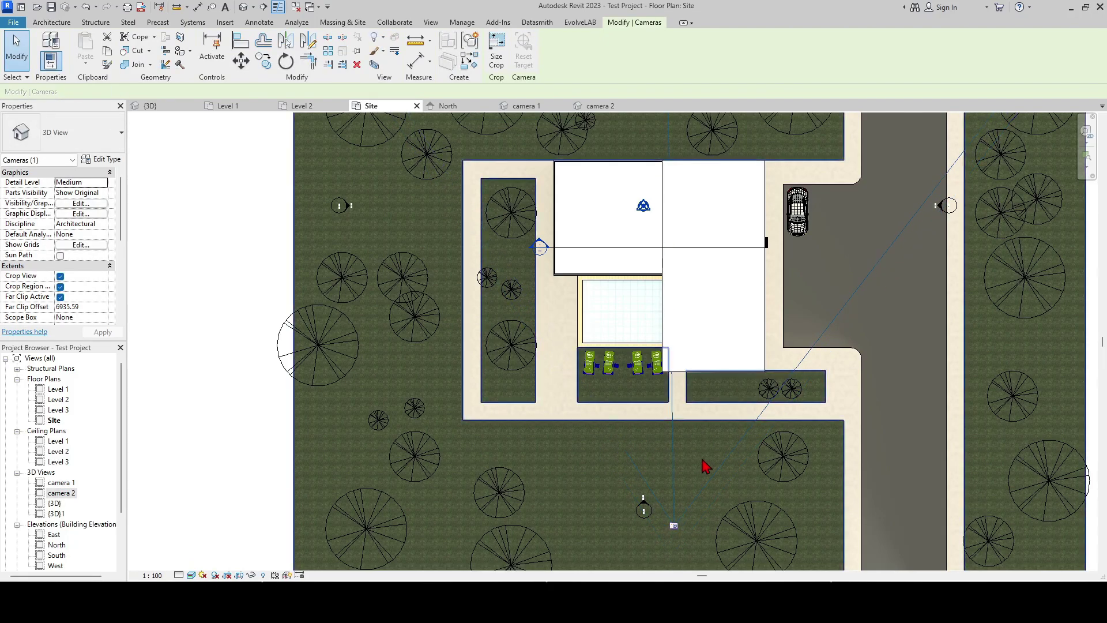
Step: Open camera 2 and set its graphic display to Realistic style with edges hidden and a Gradient background
{"action": "left_click", "coordinate": [611, 107]}
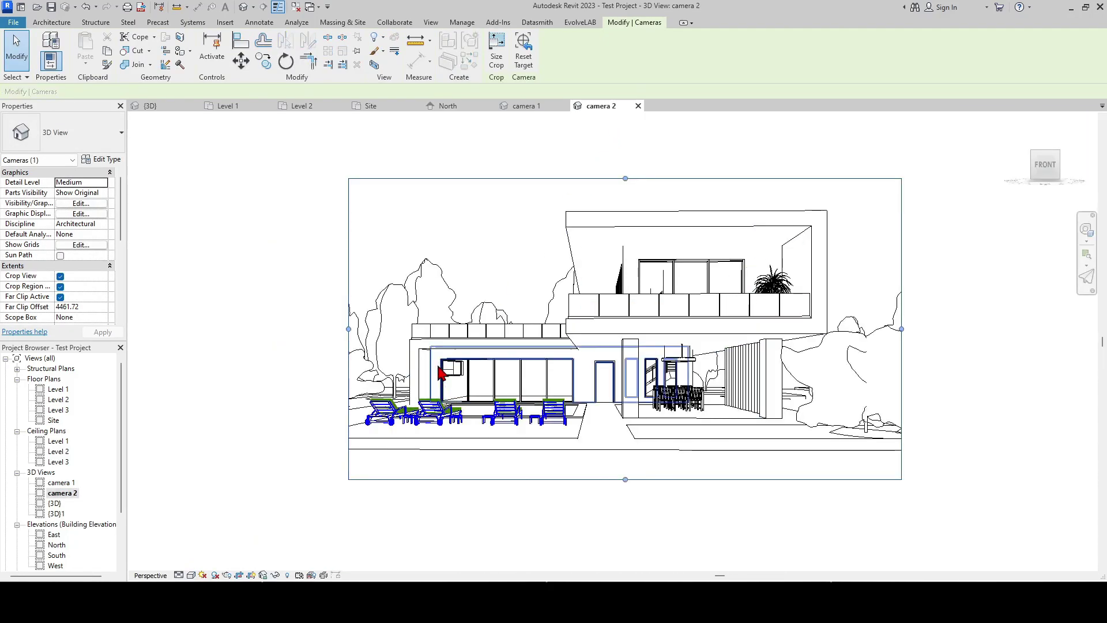
{"action": "left_click", "coordinate": [191, 575]}
{"action": "left_click", "coordinate": [216, 499]}
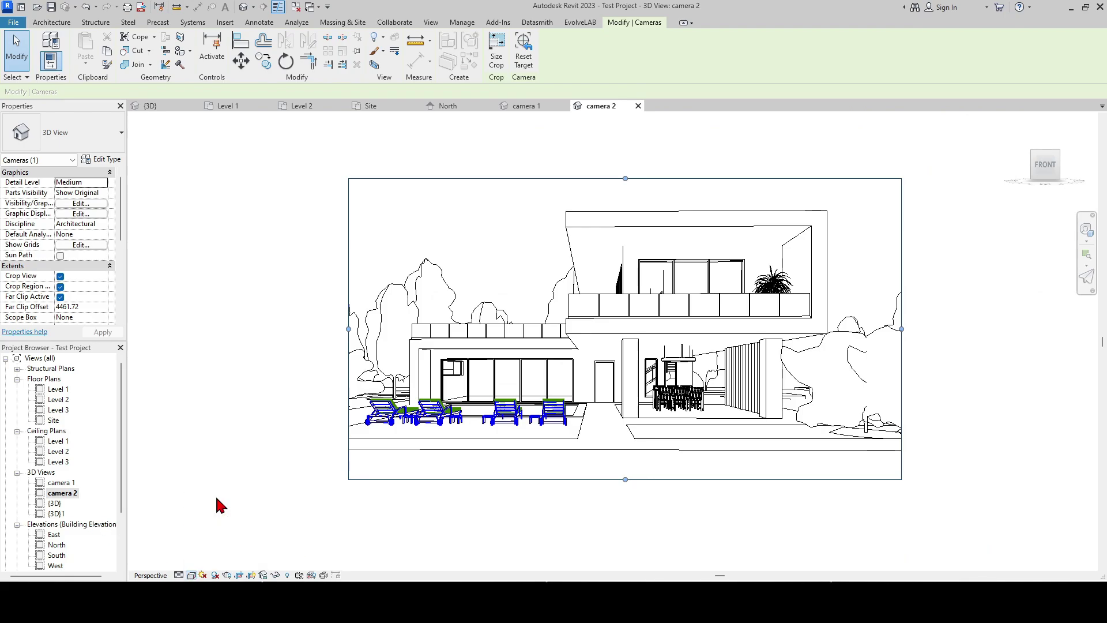
{"action": "left_click", "coordinate": [219, 173]}
{"action": "left_click", "coordinate": [188, 213]}
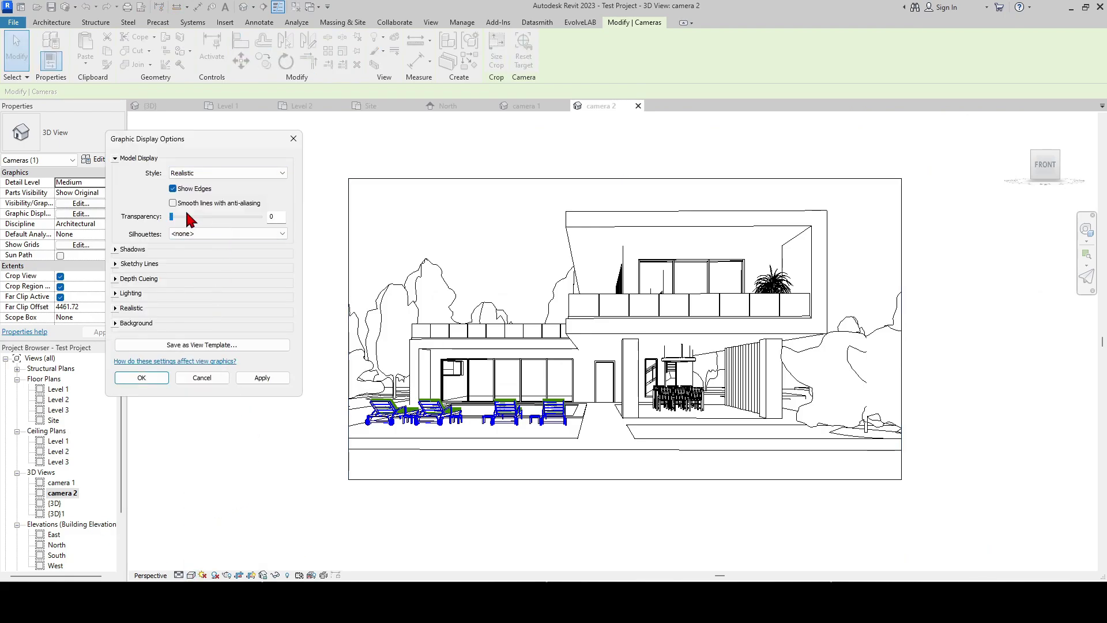
{"action": "left_click", "coordinate": [173, 190]}
{"action": "left_click", "coordinate": [115, 322]}
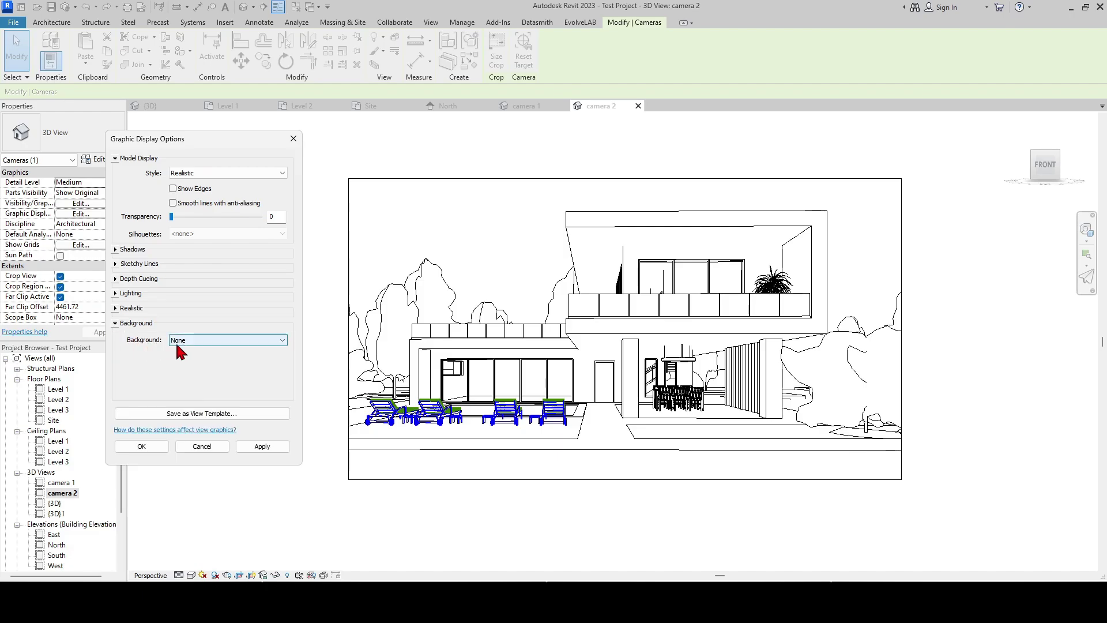
{"action": "left_click", "coordinate": [248, 340]}
{"action": "left_click", "coordinate": [230, 373]}
{"action": "left_click", "coordinate": [199, 340]}
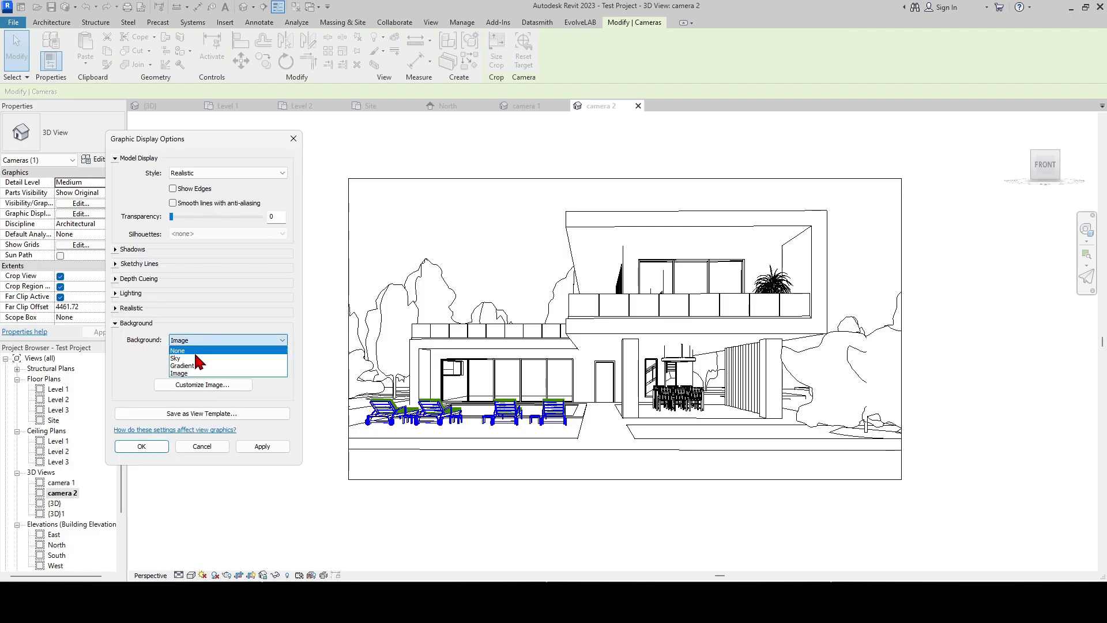
{"action": "left_click", "coordinate": [182, 366]}
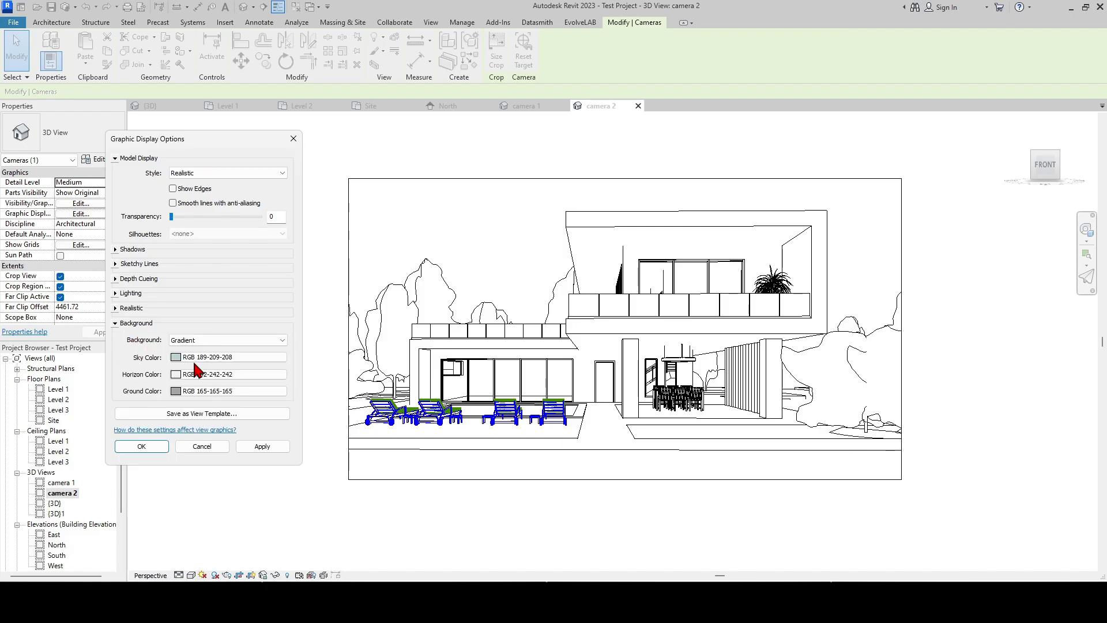
{"action": "left_click", "coordinate": [142, 446]}
{"action": "scroll", "coordinate": [552, 432], "scroll_direction": "up", "scroll_amount": 1}
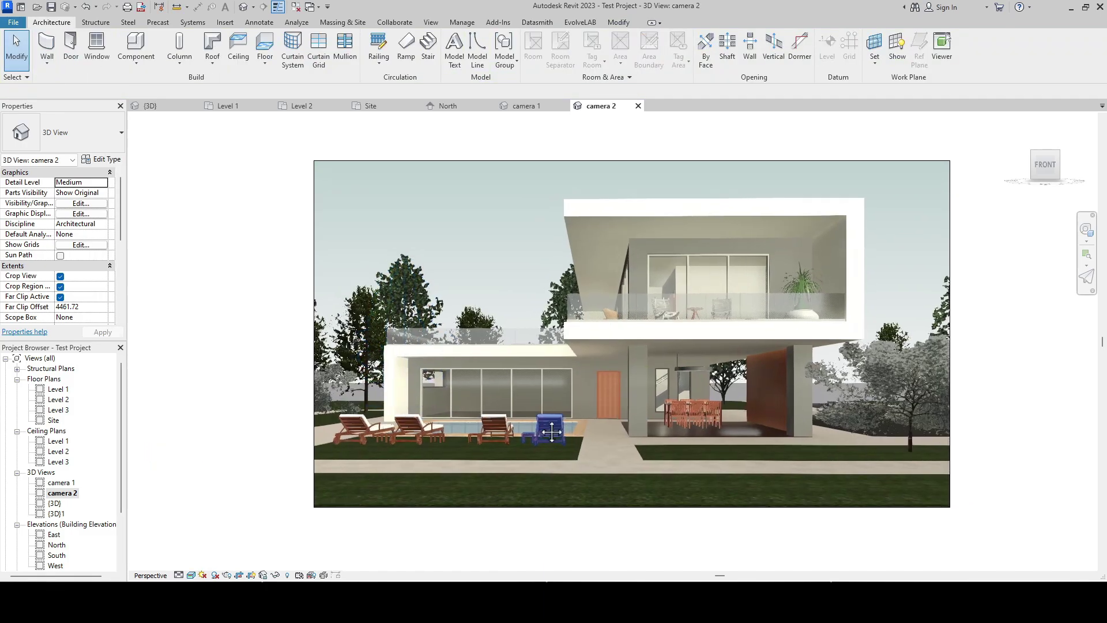
Step: Adjust camera 2's crop region by trimming its right side, widening its left side and adding sky above the house
{"action": "left_click", "coordinate": [882, 320]}
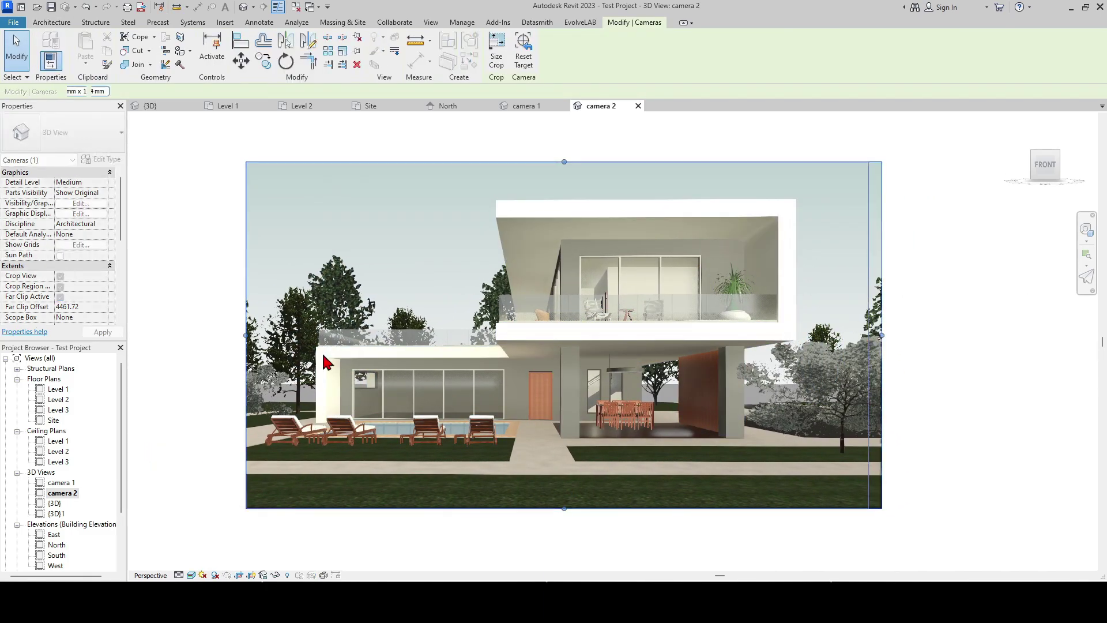
{"action": "left_click_drag", "start_coordinate": [245, 335], "coordinate": [225, 334]}
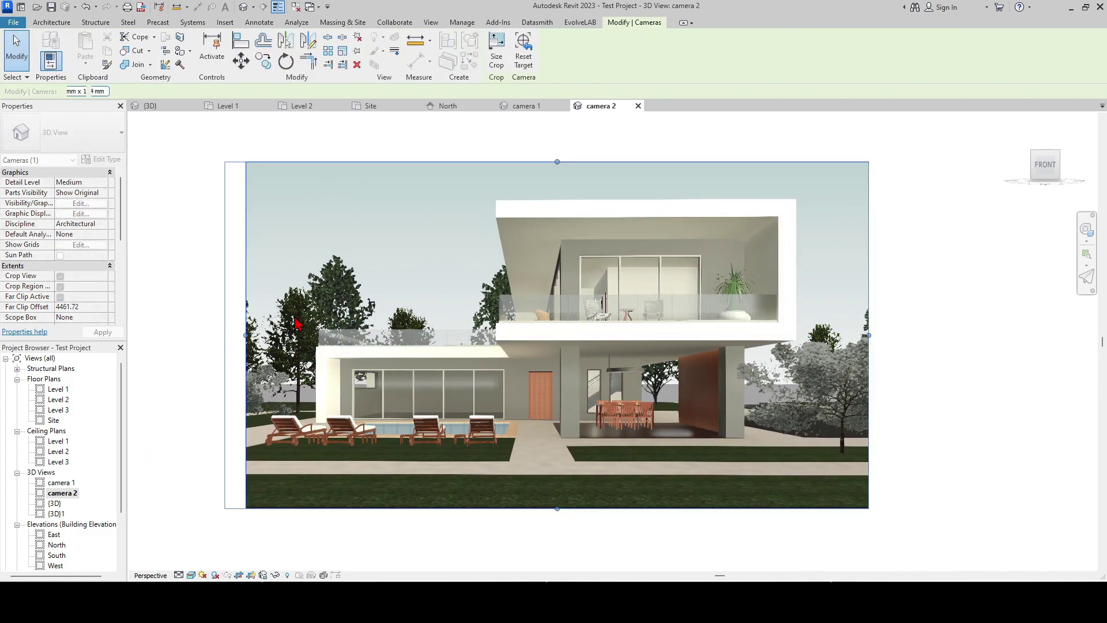
{"action": "left_click", "coordinate": [197, 277]}
{"action": "left_click", "coordinate": [573, 162]}
{"action": "left_click_drag", "start_coordinate": [547, 162], "coordinate": [565, 150]}
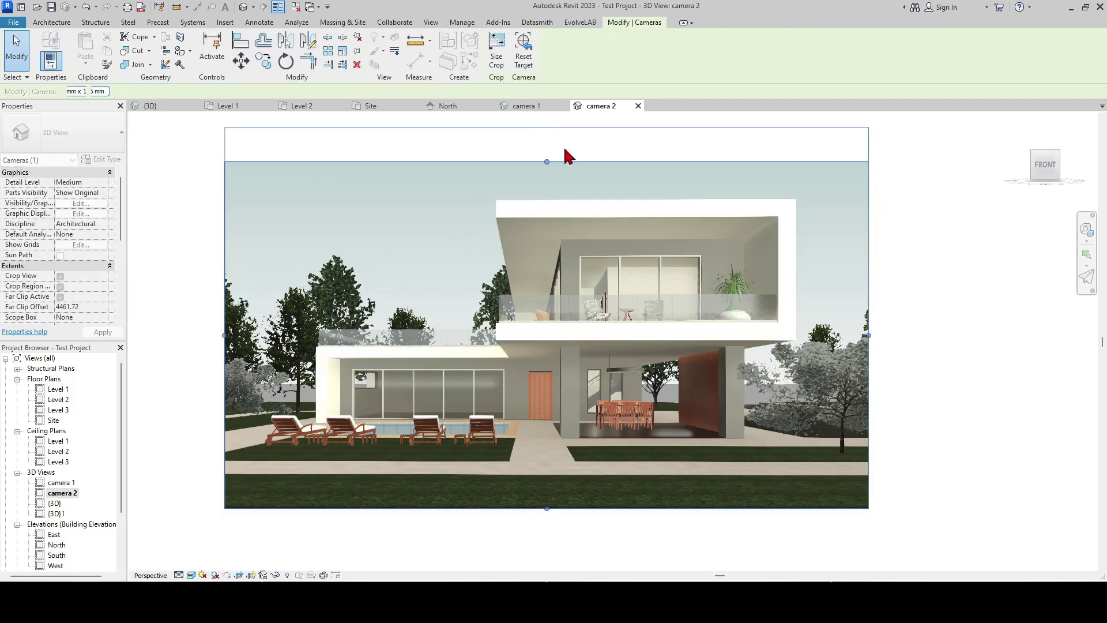
{"action": "left_click", "coordinate": [925, 309]}
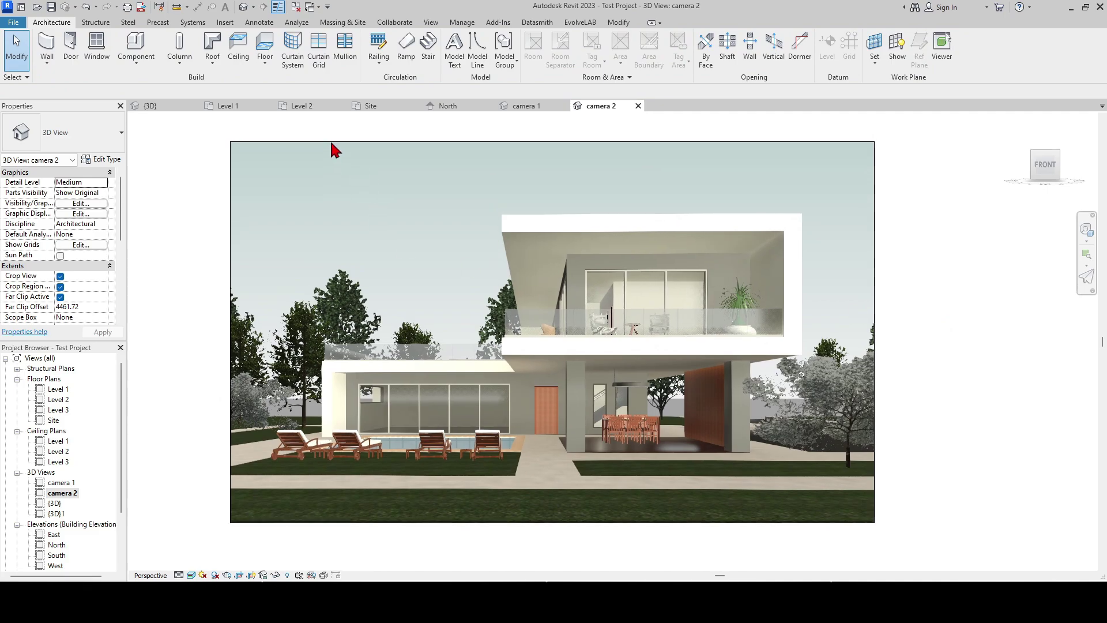
Step: Create a third perspective camera view from the Site plan, standing on the southeast lawn beside the driveway and aimed northwest through the house
{"action": "left_click", "coordinate": [373, 109]}
{"action": "scroll", "coordinate": [640, 487], "scroll_direction": "up", "scroll_amount": 3}
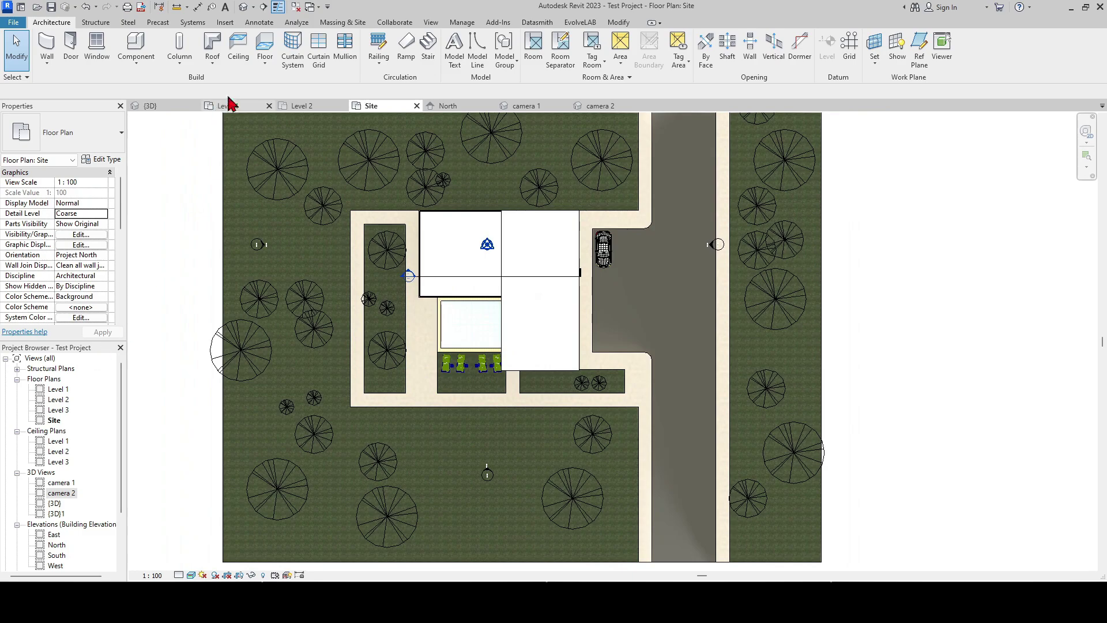
{"action": "left_click", "coordinate": [254, 7]}
{"action": "left_click", "coordinate": [268, 30]}
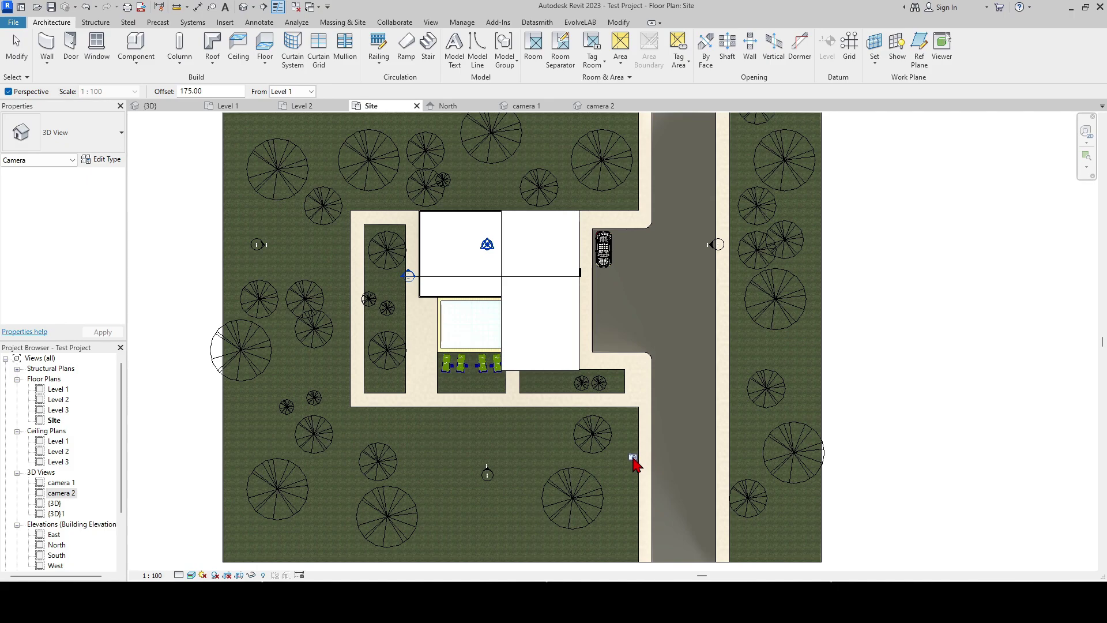
{"action": "left_click", "coordinate": [633, 464]}
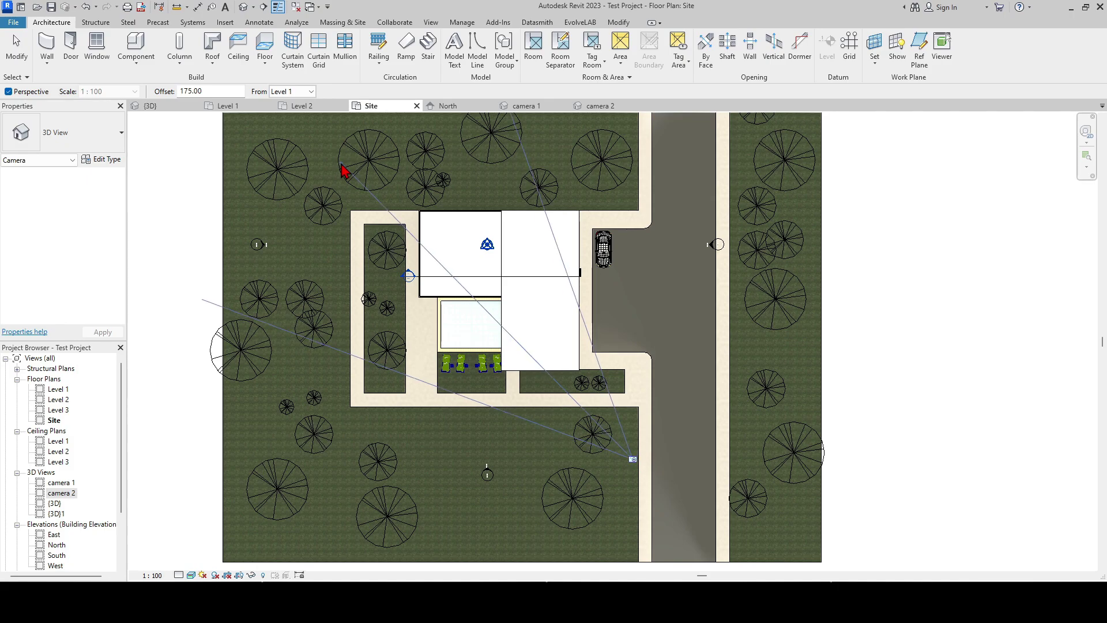
{"action": "left_click", "coordinate": [319, 140]}
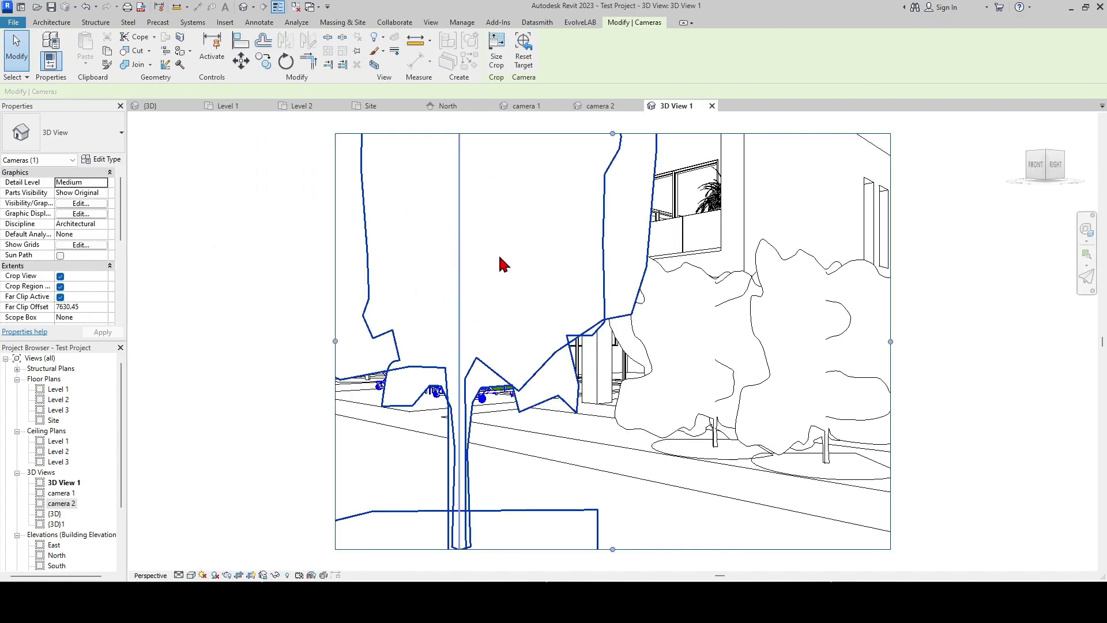
Step: Hide the foreground Red Ash tree element in the new perspective view so the house is unobstructed
{"action": "scroll", "coordinate": [644, 307], "scroll_direction": "down", "scroll_amount": 3}
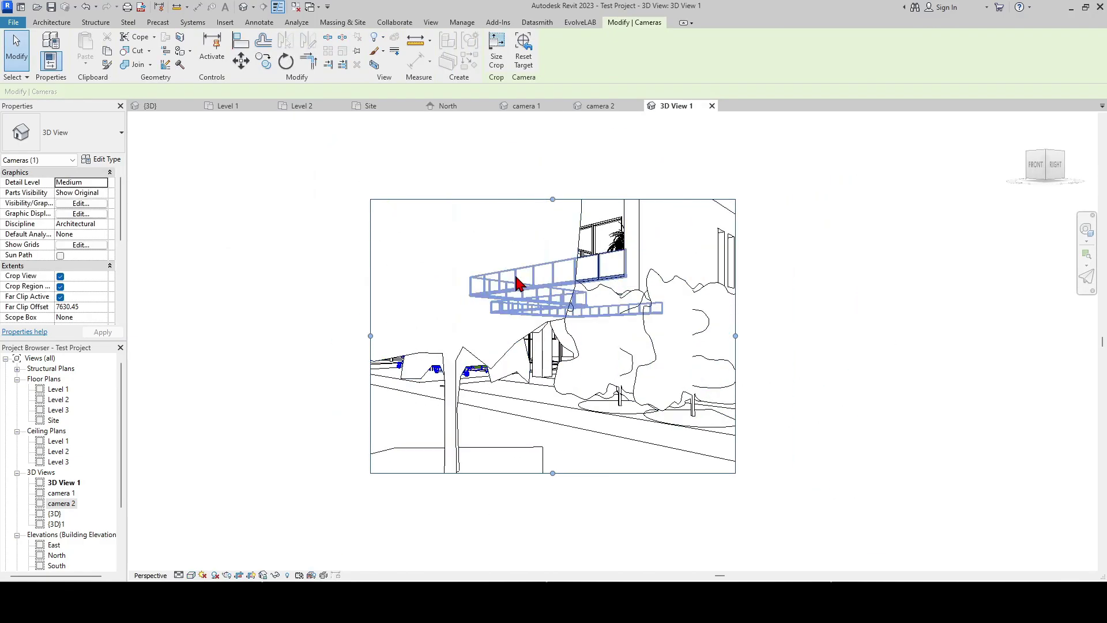
{"action": "left_click", "coordinate": [513, 277]}
{"action": "left_click", "coordinate": [445, 333]}
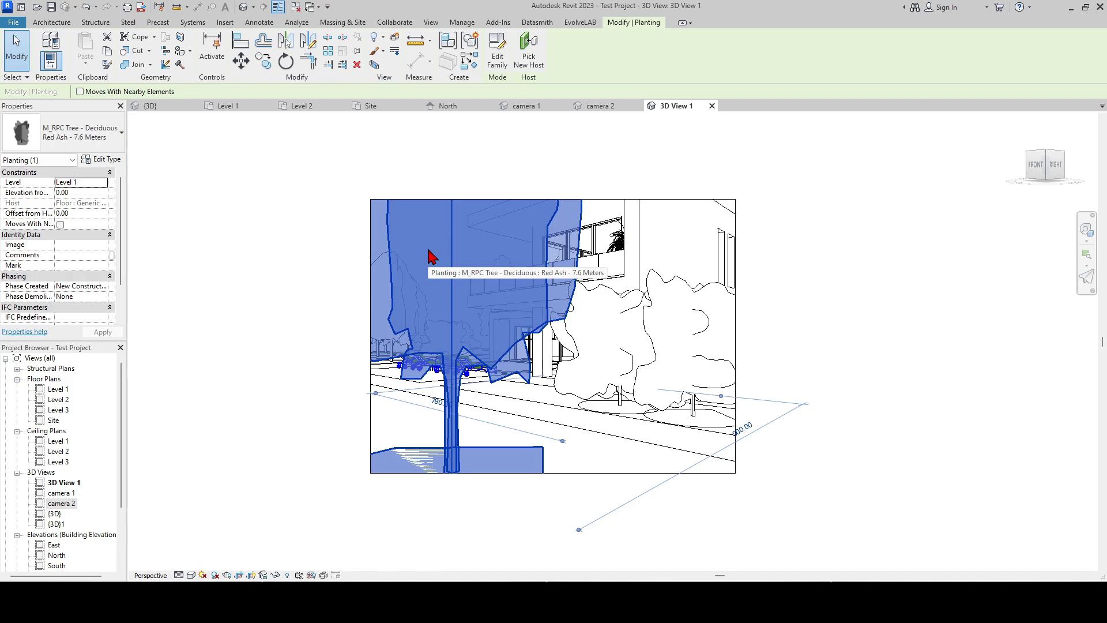
{"action": "key", "text": "Escape"}
{"action": "left_click", "coordinate": [454, 257]}
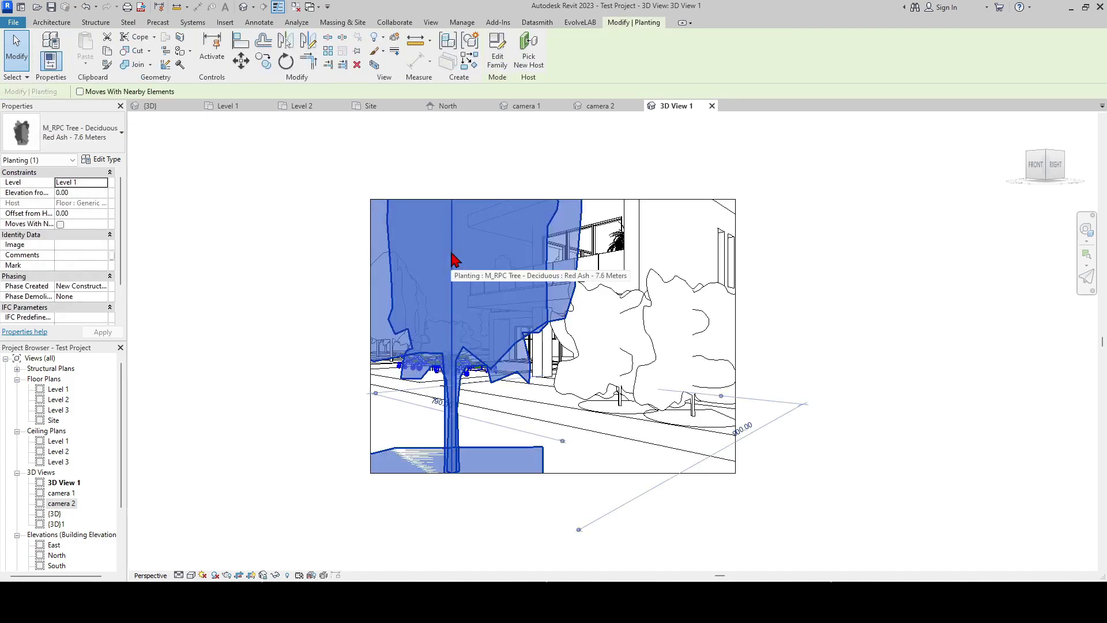
{"action": "right_click", "coordinate": [454, 259]}
{"action": "mouse_move", "coordinate": [494, 340]}
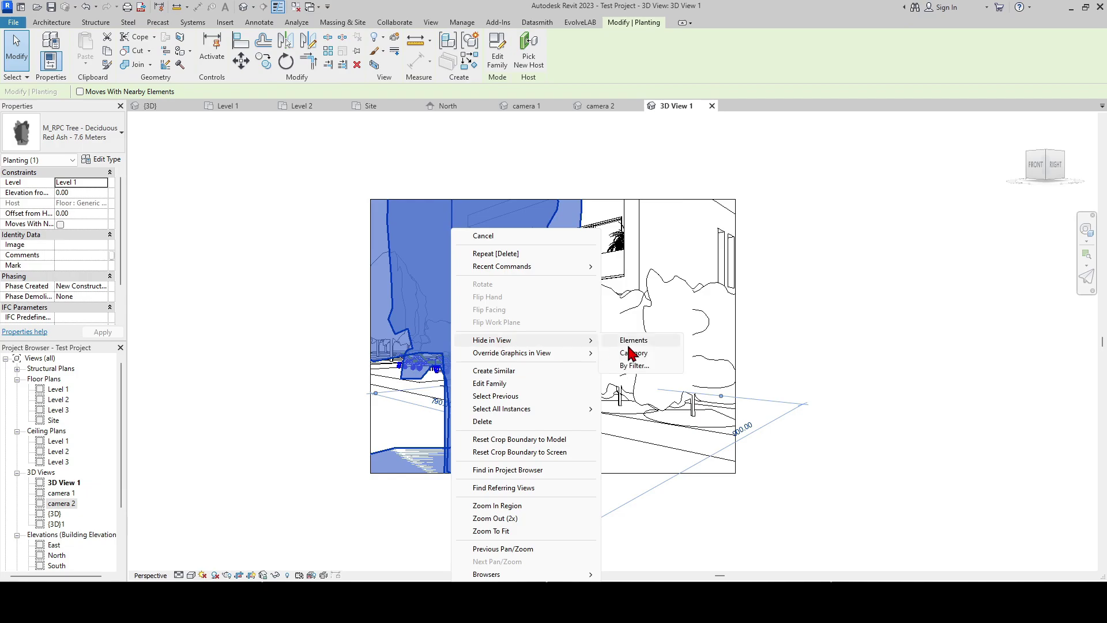
{"action": "left_click", "coordinate": [629, 344]}
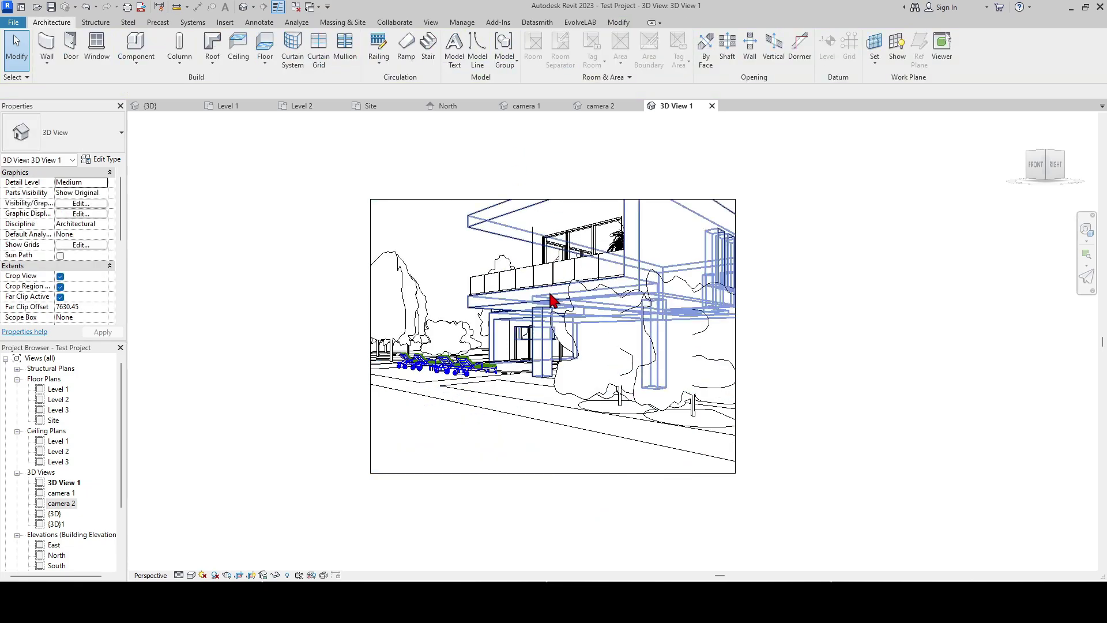
Step: Rename the new perspective view 3D View 1 as camera 3
{"action": "left_click", "coordinate": [378, 107]}
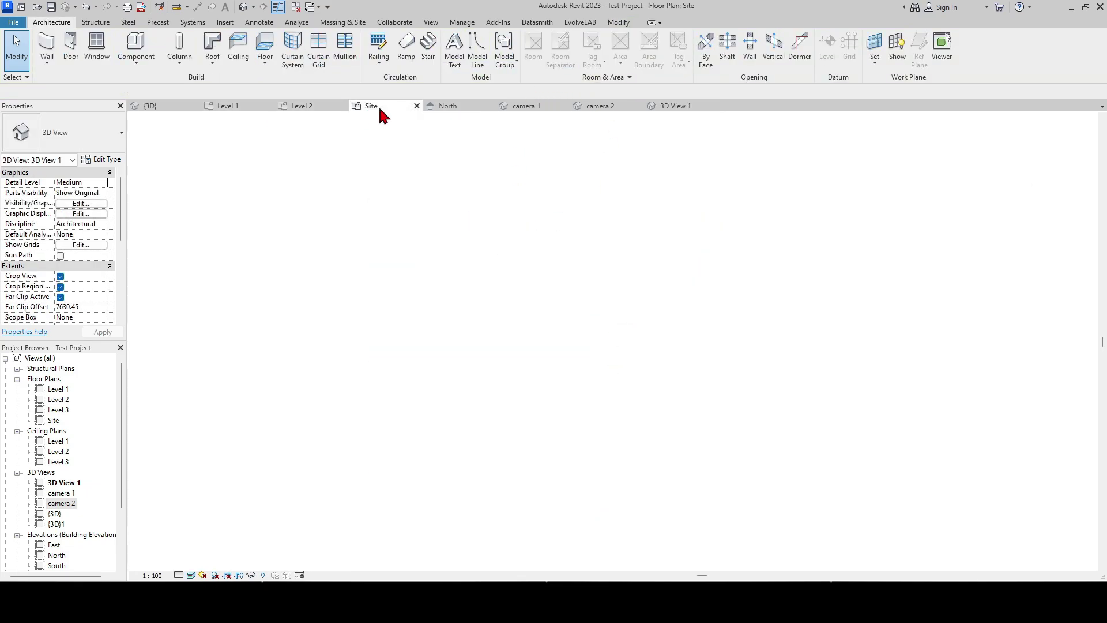
{"action": "scroll", "coordinate": [540, 372], "scroll_direction": "up", "scroll_amount": 5}
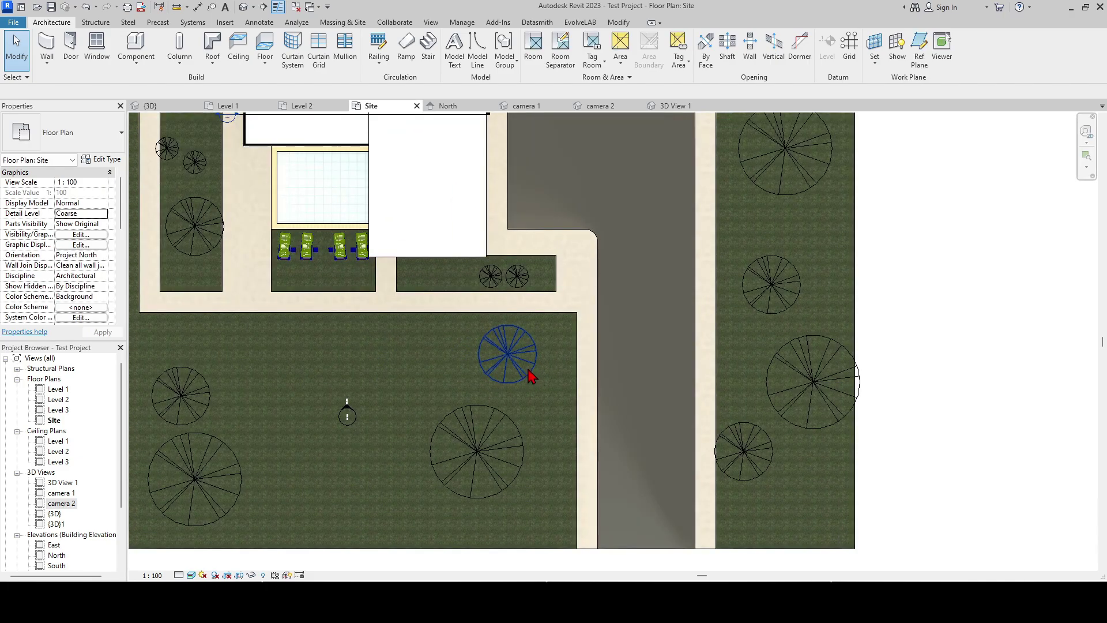
{"action": "right_click", "coordinate": [61, 503]}
{"action": "double_click", "coordinate": [56, 484]}
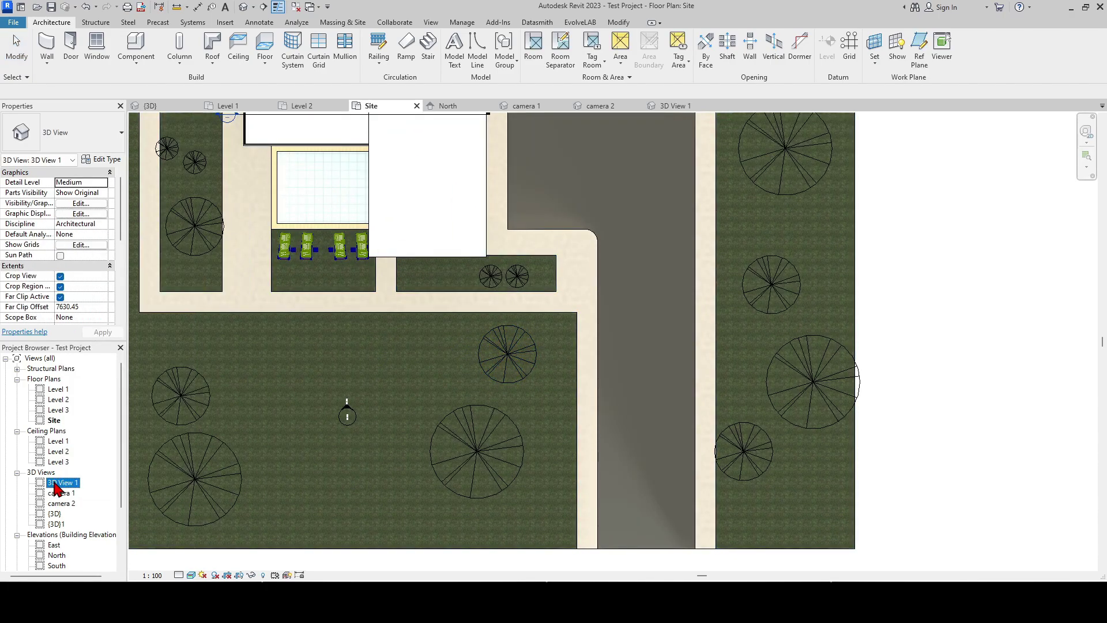
{"action": "right_click", "coordinate": [56, 485]}
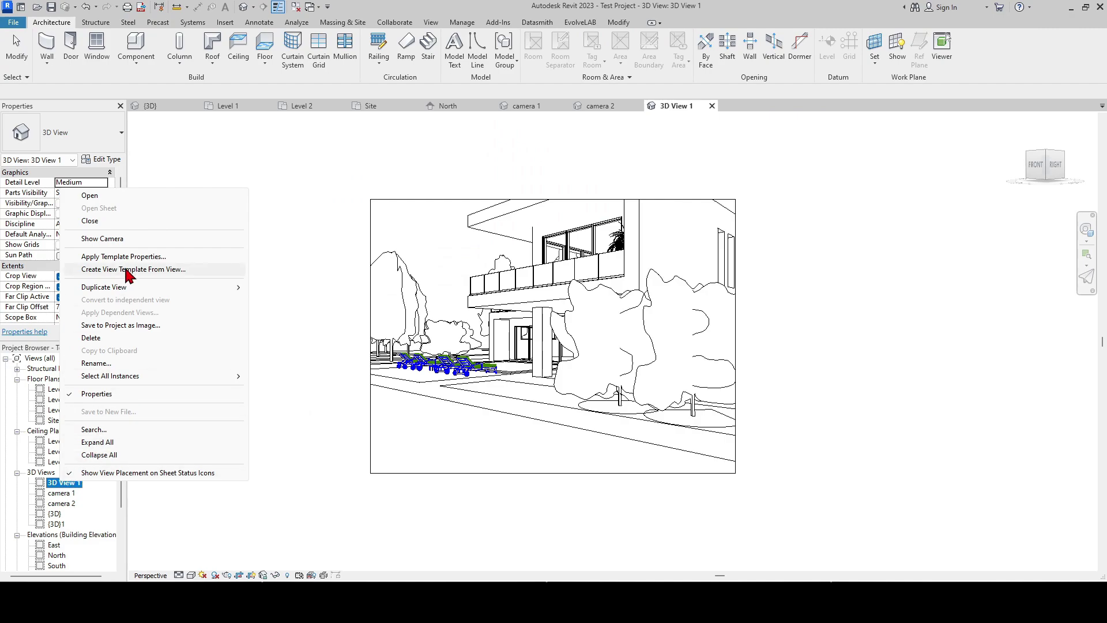
{"action": "left_click", "coordinate": [112, 364]}
{"action": "type", "text": "camera 3"}
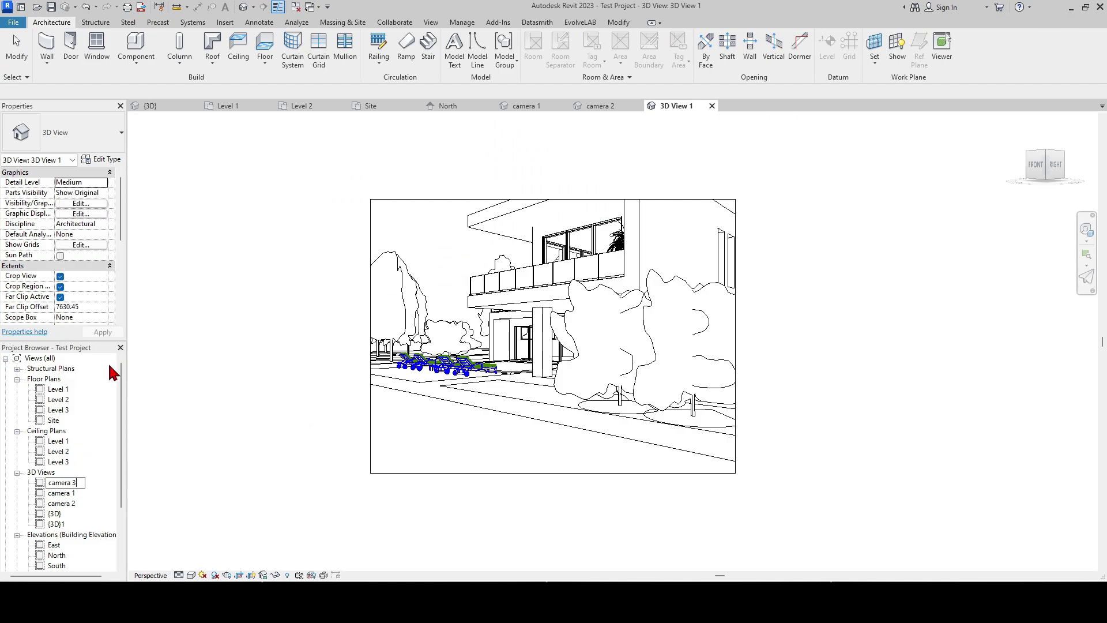
{"action": "key", "text": "Return"}
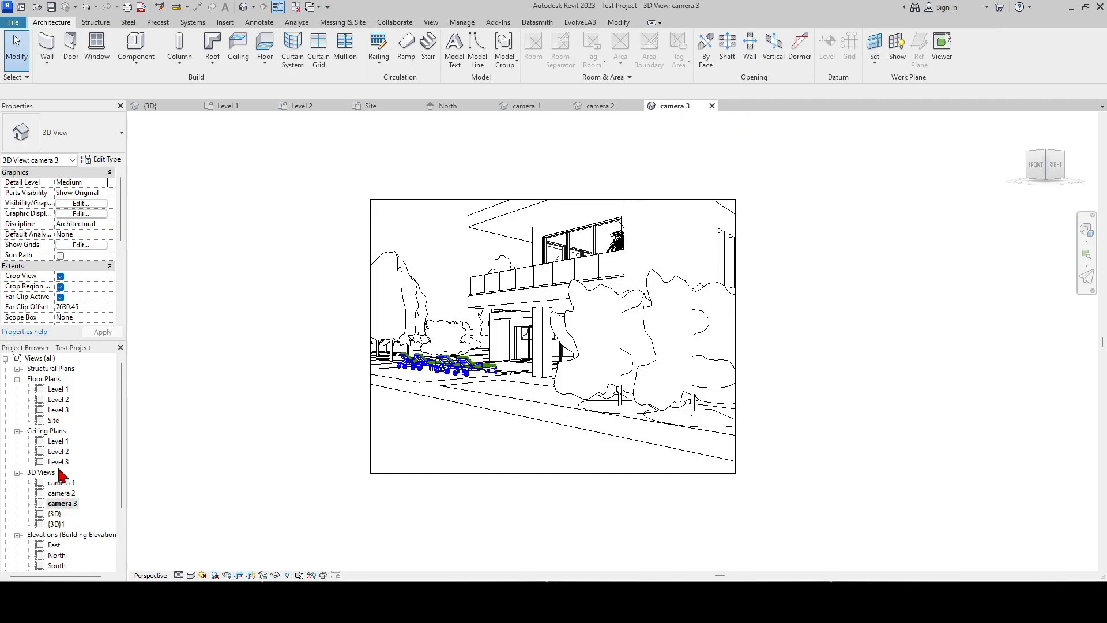
Step: Show camera 3's position and field of view in the Site floor plan
{"action": "double_click", "coordinate": [58, 420]}
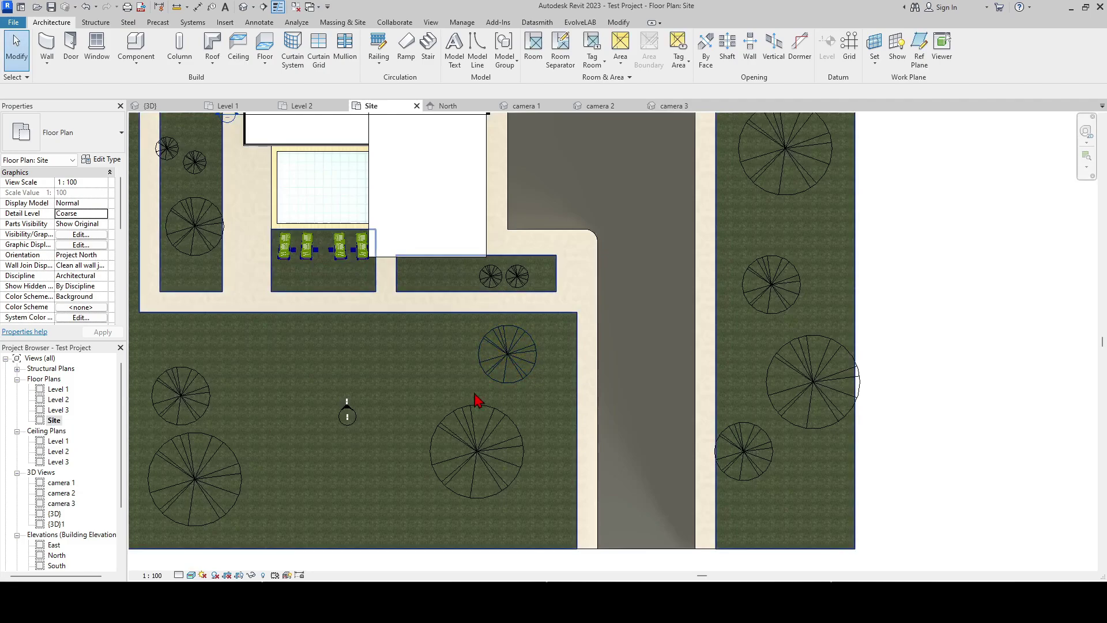
{"action": "right_click", "coordinate": [64, 503]}
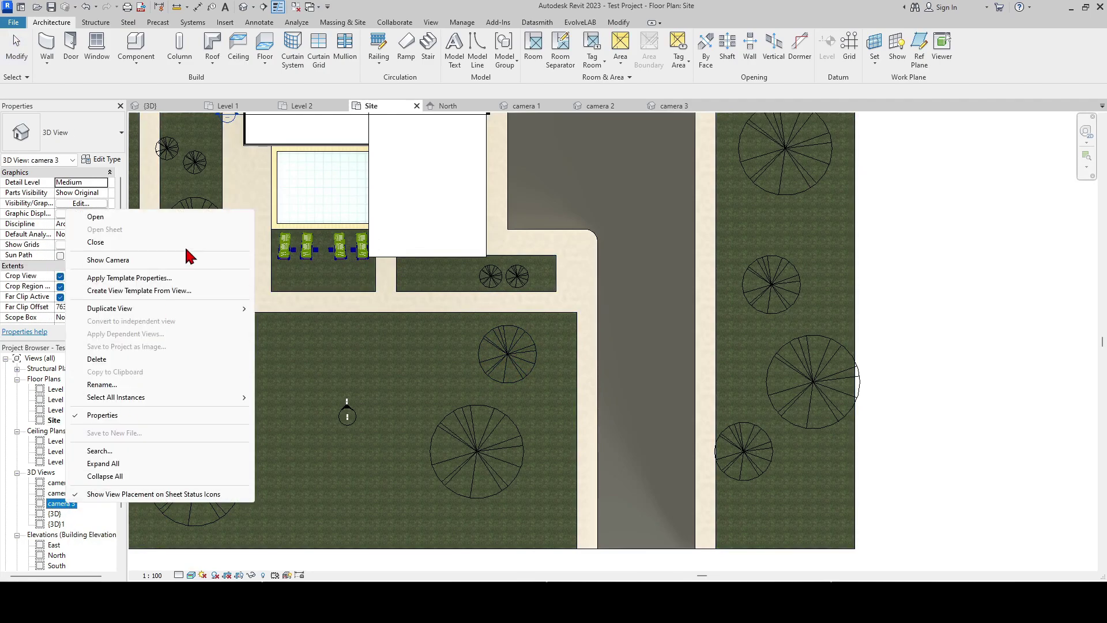
{"action": "left_click", "coordinate": [118, 257]}
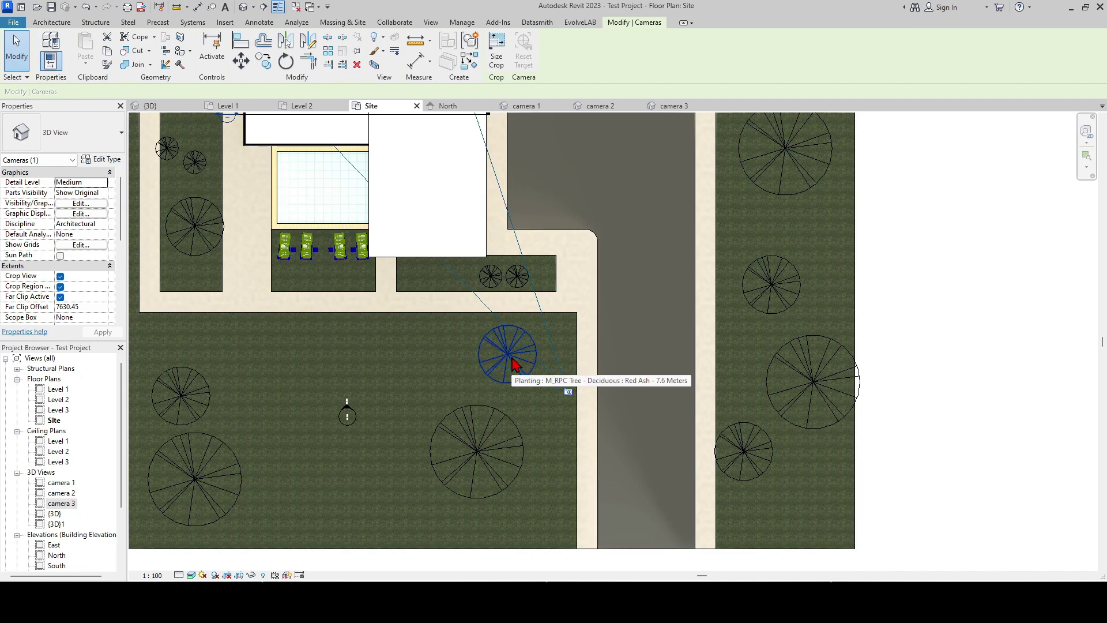
Step: Return to camera 3 and extend its crop region upward and to the right to take in the whole house and the car
{"action": "left_click", "coordinate": [674, 105]}
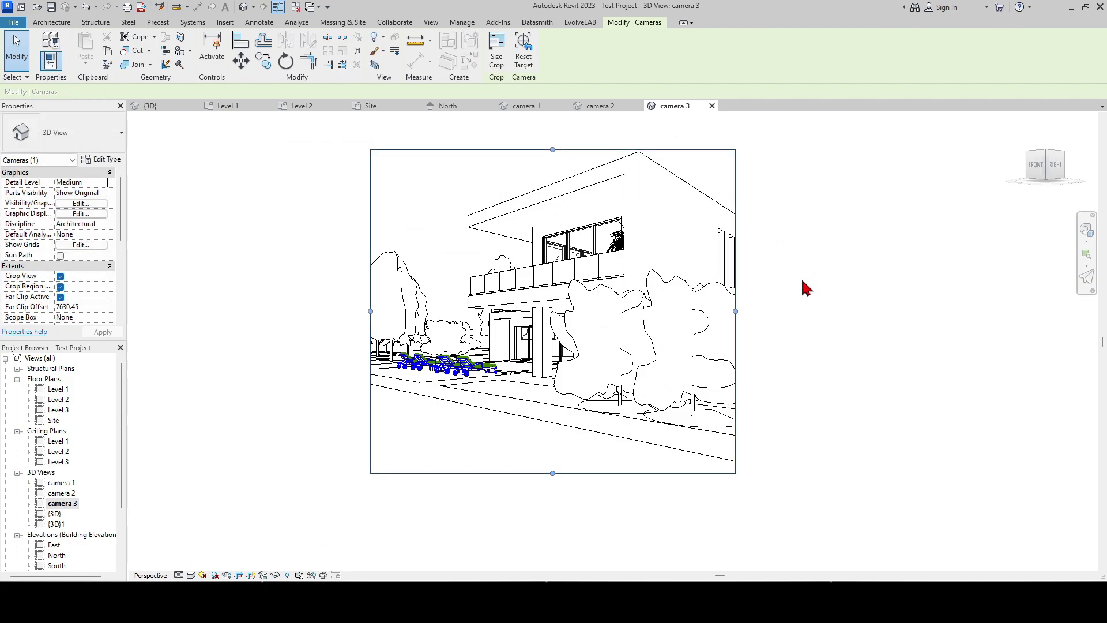
{"action": "left_click_drag", "start_coordinate": [736, 312], "coordinate": [869, 317]}
{"action": "left_click", "coordinate": [904, 343]}
Step: Hide the two Kousa Dogwood tree elements in camera 3 and raise the crop region's top edge for more sky above the roof
{"action": "left_click", "coordinate": [774, 365]}
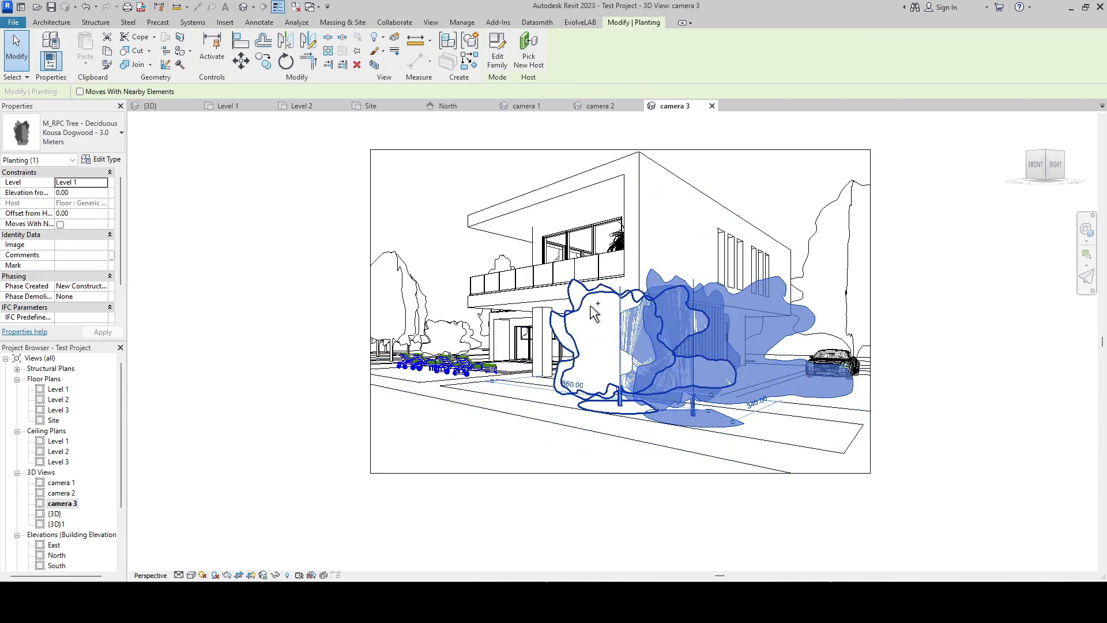
{"action": "left_click", "coordinate": [593, 341], "text": "ctrl"}
{"action": "right_click", "coordinate": [593, 344]}
{"action": "mouse_move", "coordinate": [699, 341]}
{"action": "left_click", "coordinate": [755, 341]}
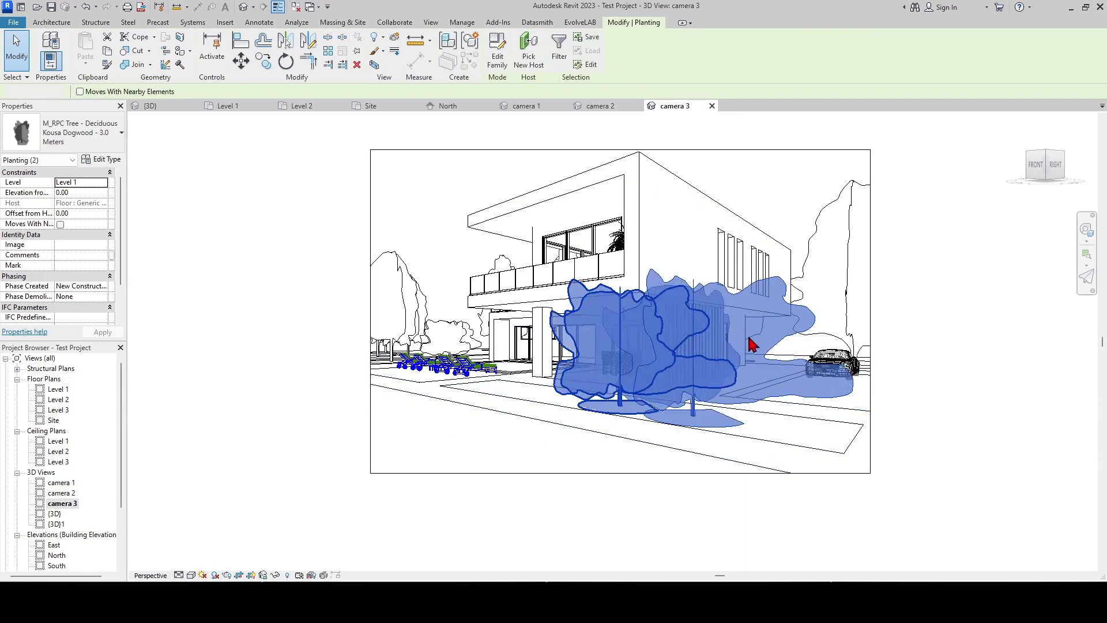
{"action": "left_click", "coordinate": [631, 150]}
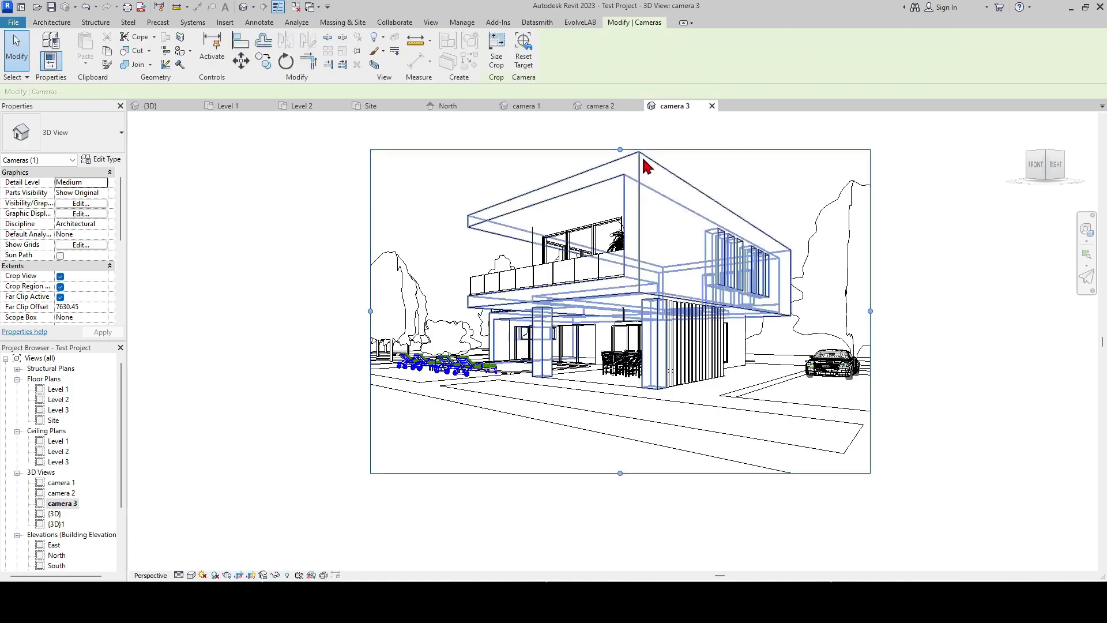
{"action": "left_click_drag", "start_coordinate": [634, 151], "coordinate": [571, 177]}
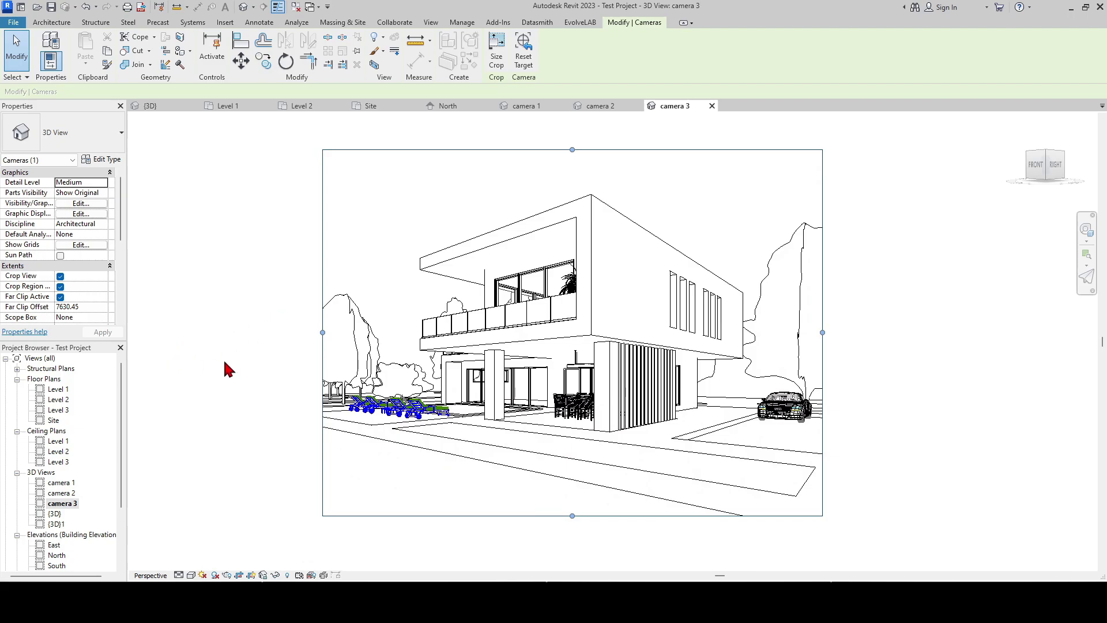
Step: Set camera 3's graphic display to Realistic style with edges hidden and a Gradient background
{"action": "left_click", "coordinate": [193, 574]}
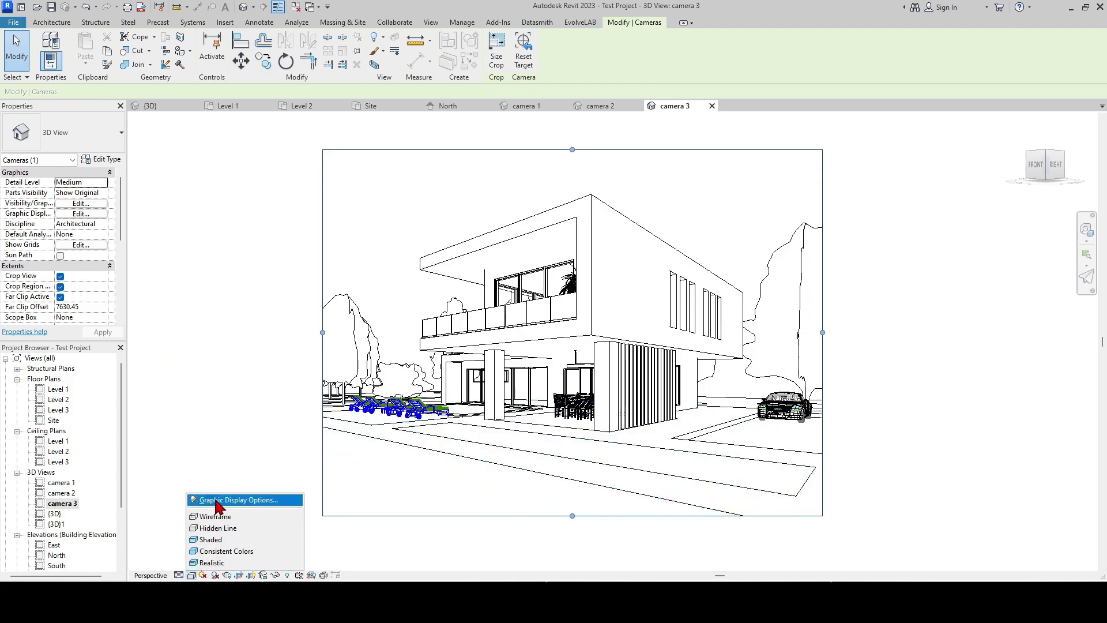
{"action": "left_click", "coordinate": [543, 266]}
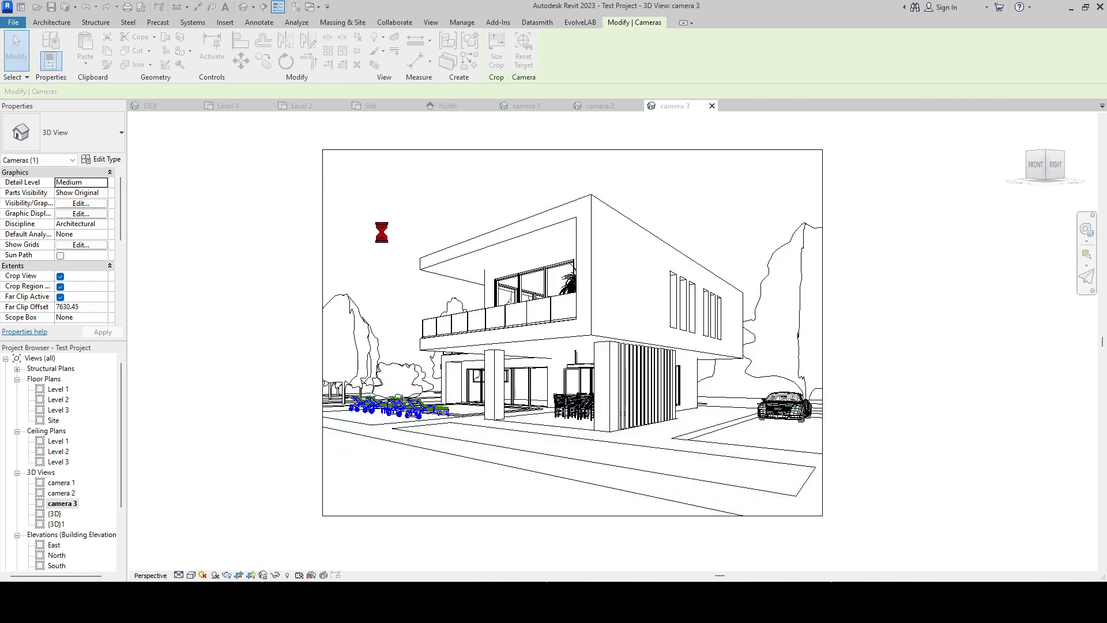
{"action": "left_click", "coordinate": [213, 173]}
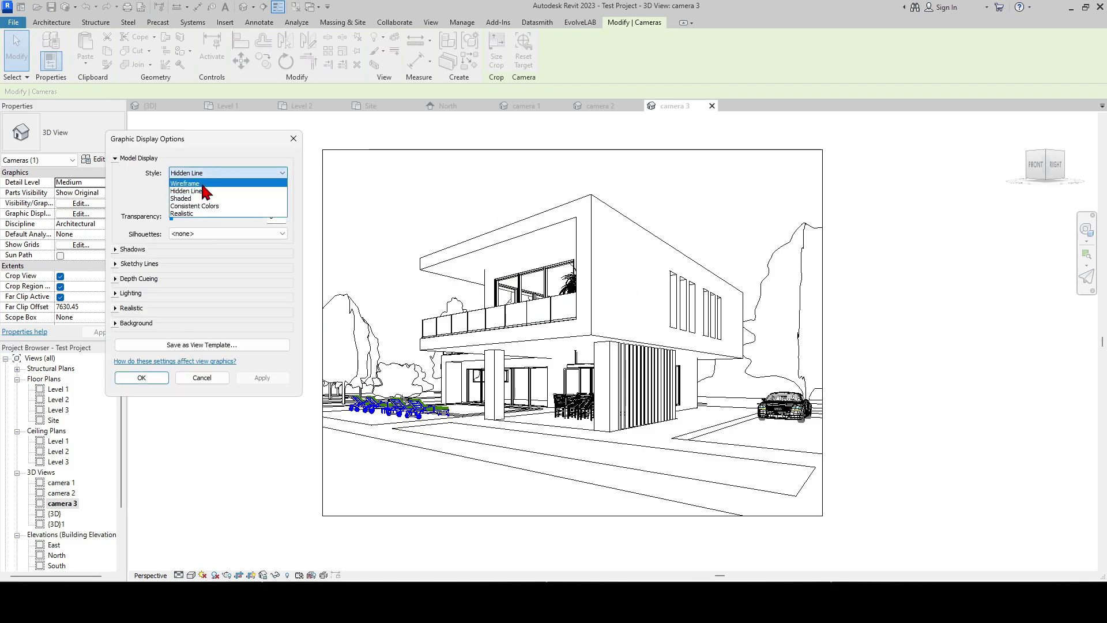
{"action": "left_click", "coordinate": [202, 214]}
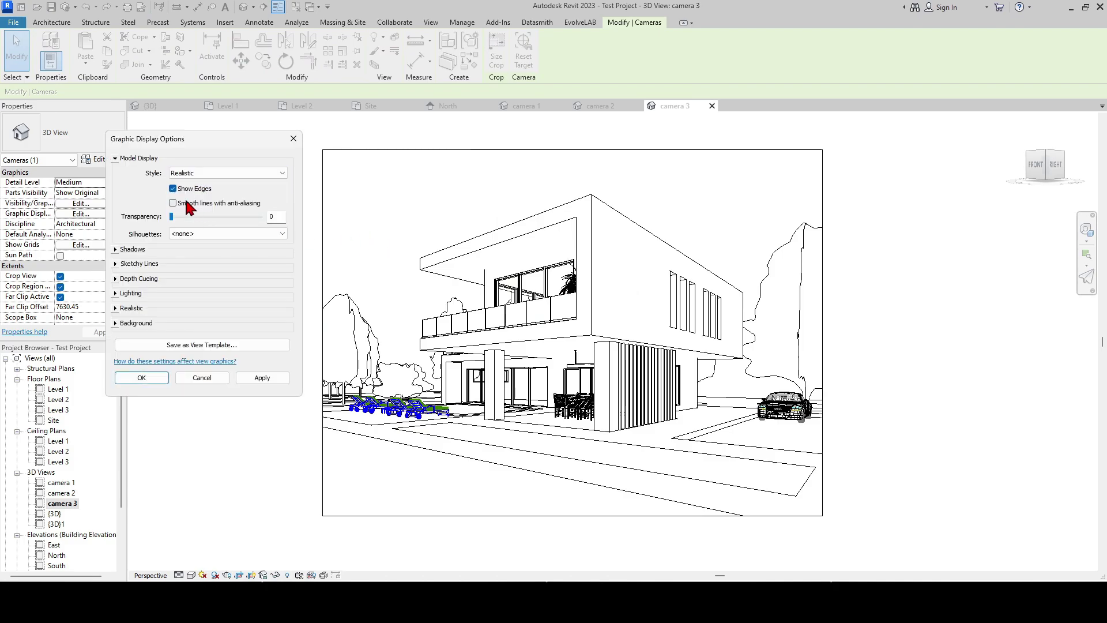
{"action": "left_click", "coordinate": [117, 324]}
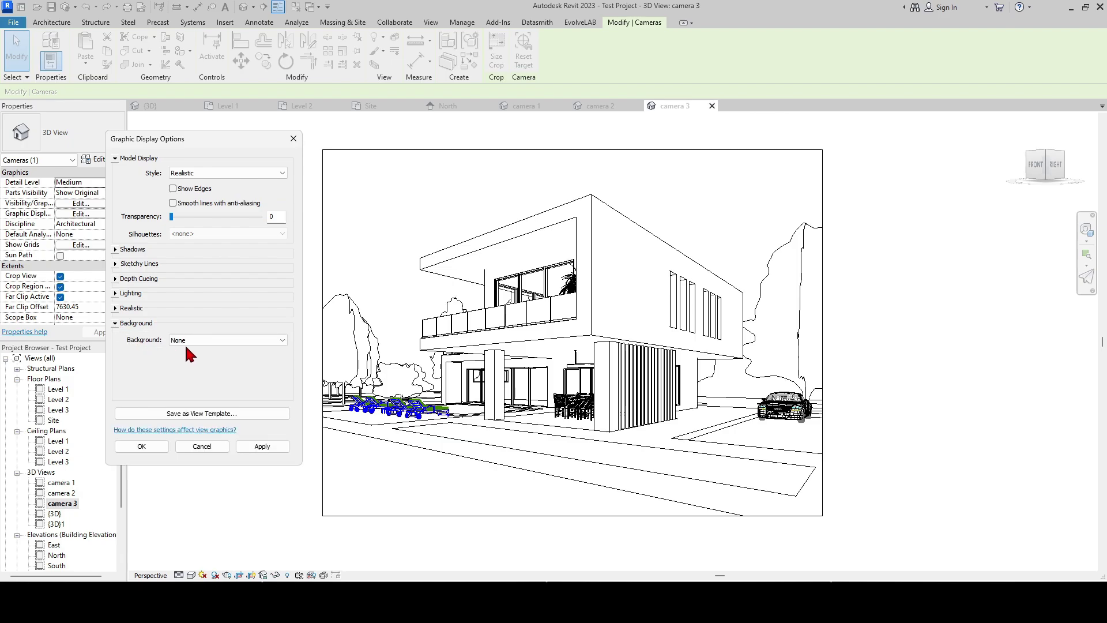
{"action": "left_click", "coordinate": [185, 342]}
{"action": "left_click", "coordinate": [196, 372]}
{"action": "left_click", "coordinate": [262, 446]}
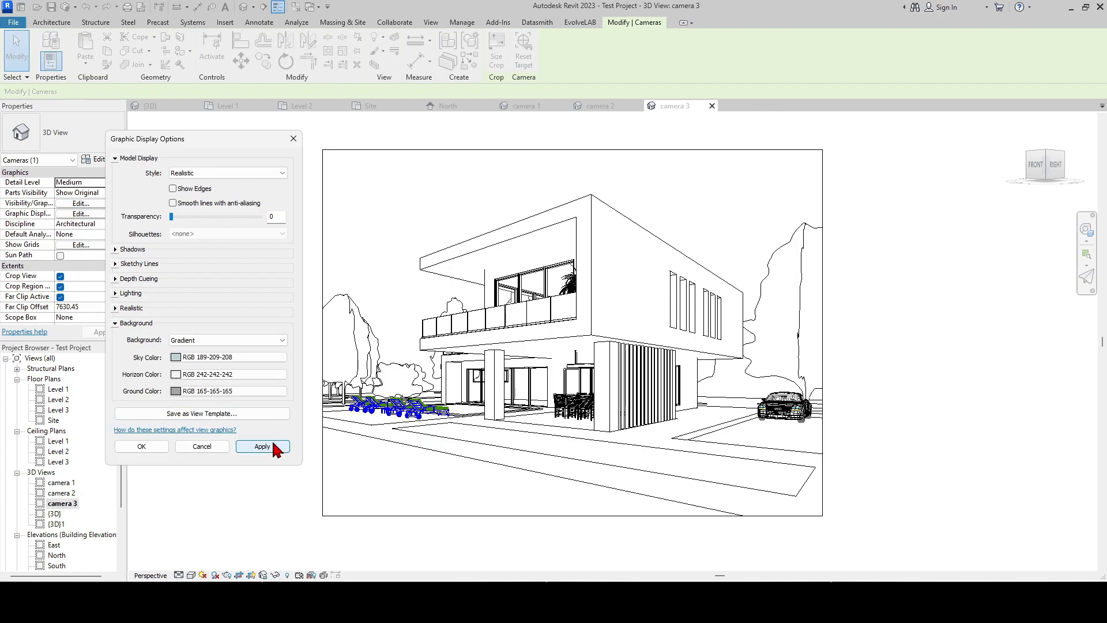
{"action": "left_click", "coordinate": [151, 443]}
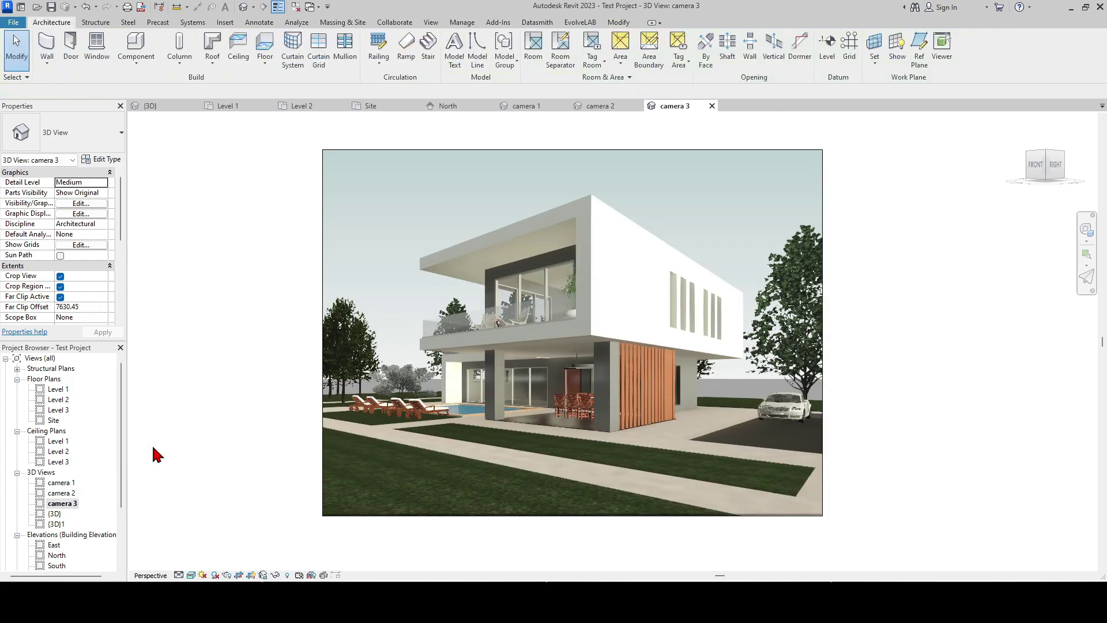
{"action": "scroll", "coordinate": [262, 407], "scroll_direction": "up", "scroll_amount": 2}
{"action": "scroll", "coordinate": [265, 405], "scroll_direction": "down", "scroll_amount": 3}
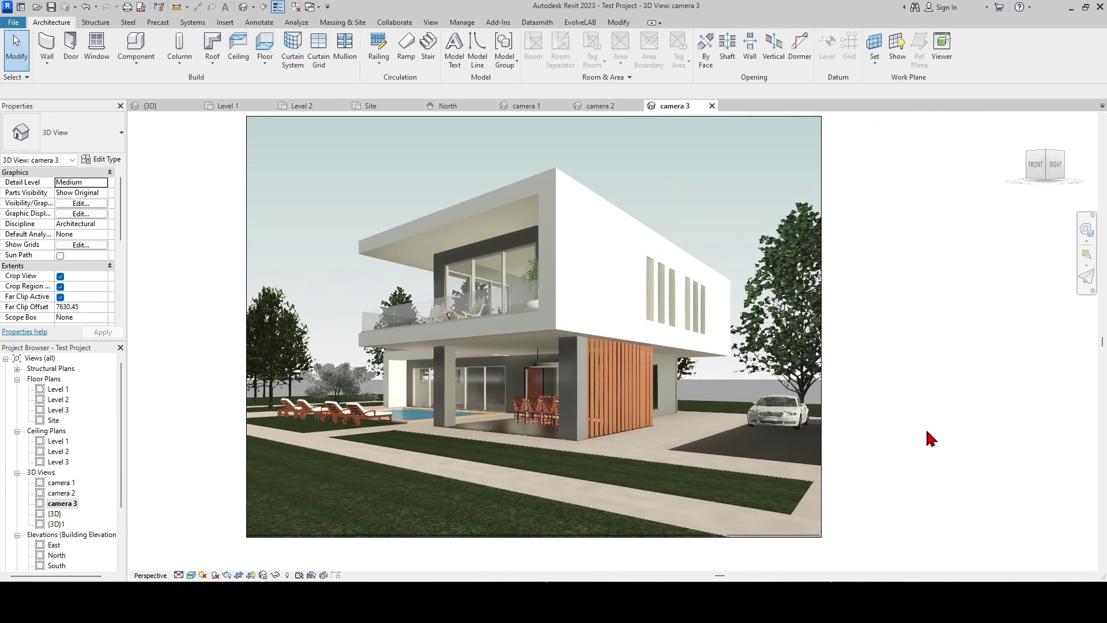
{"action": "middle_click_drag", "start_coordinate": [926, 434], "coordinate": [929, 438]}
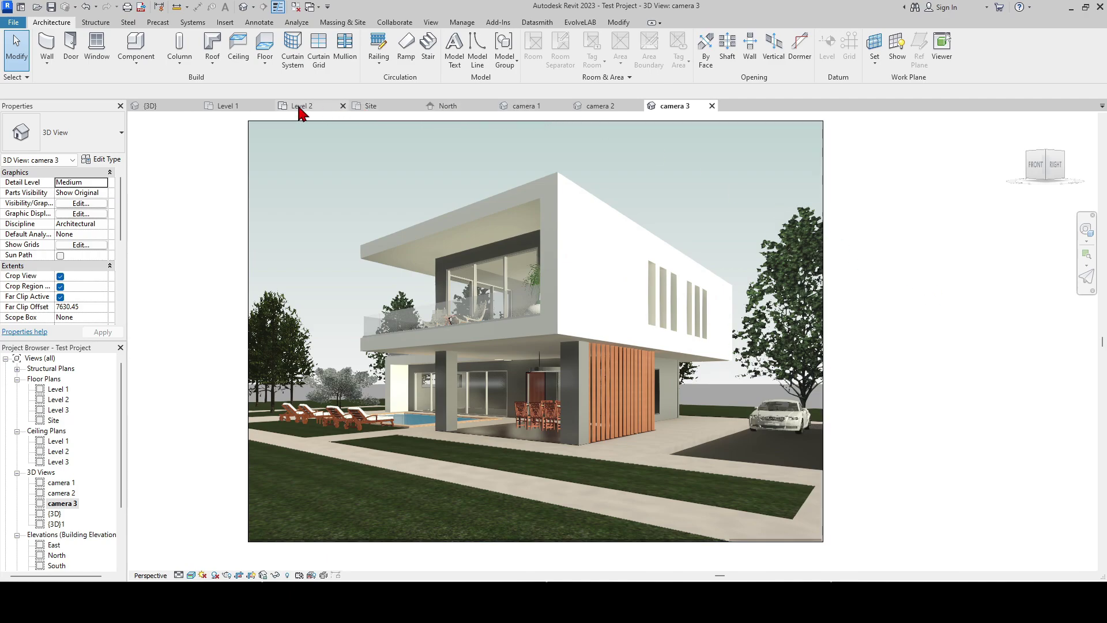
Step: Create a fourth perspective camera view from the Site plan, standing on the lawn east of the driveway and aimed west through the house
{"action": "left_click", "coordinate": [365, 107]}
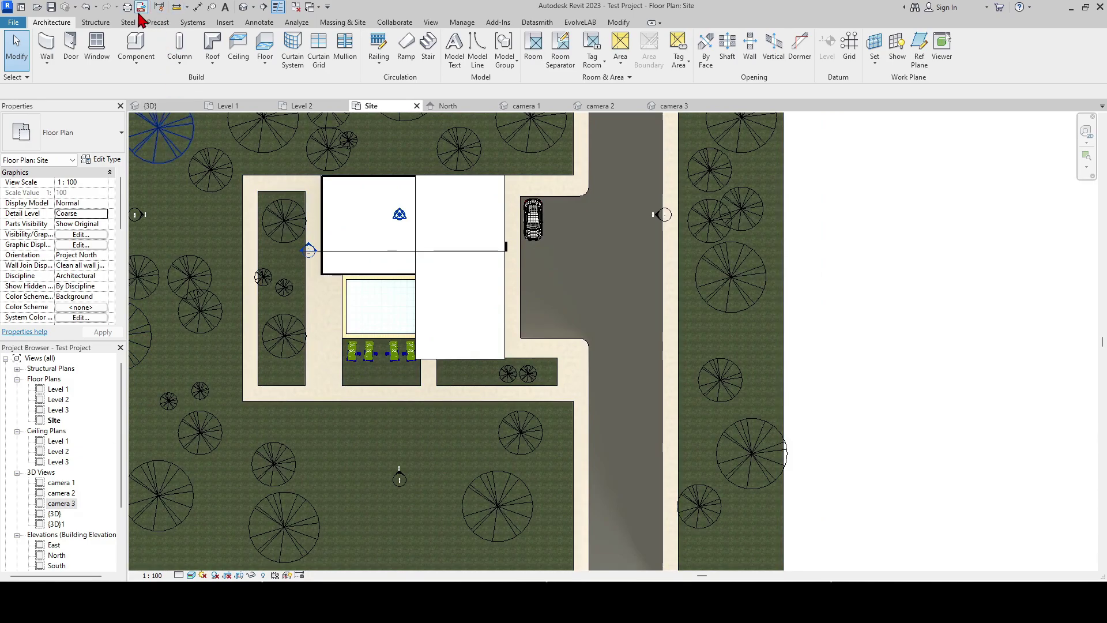
{"action": "left_click", "coordinate": [249, 6]}
{"action": "left_click", "coordinate": [262, 32]}
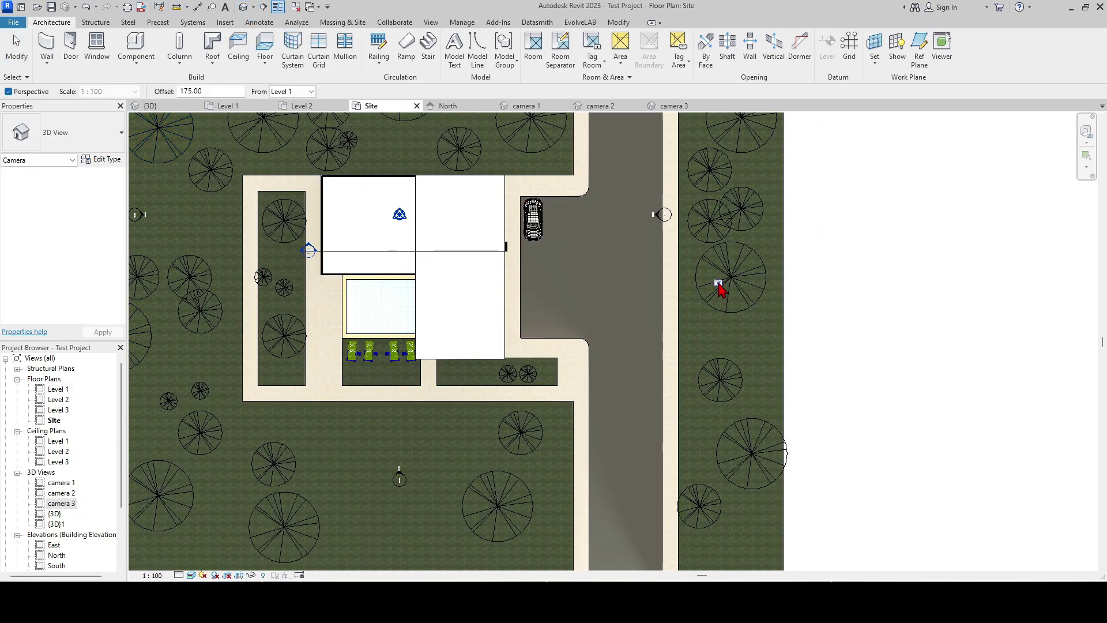
{"action": "left_click", "coordinate": [725, 274]}
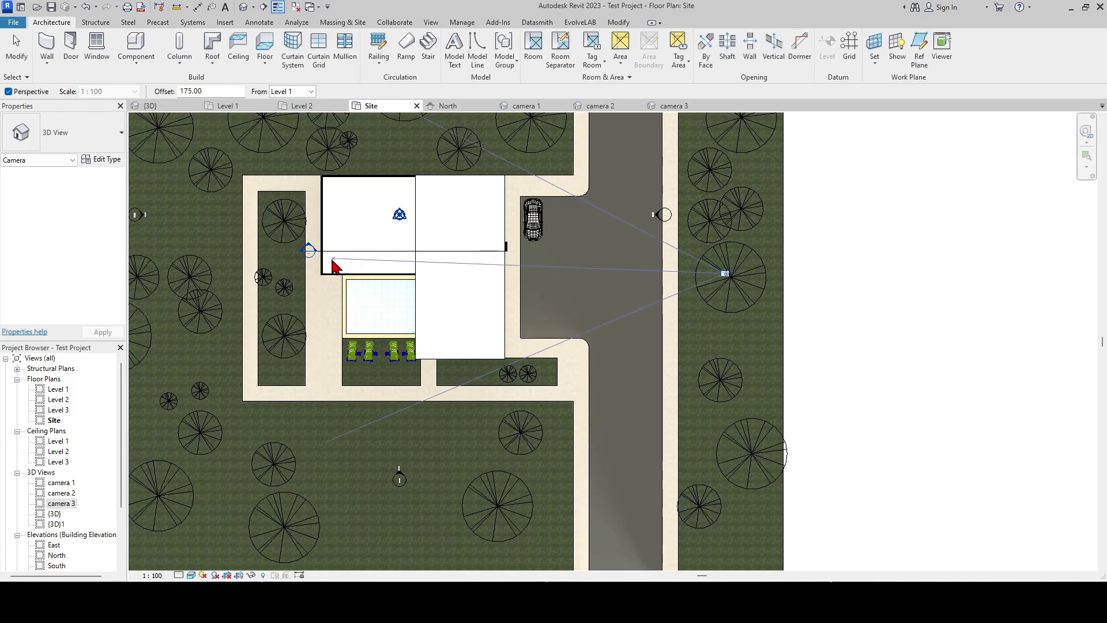
{"action": "left_click", "coordinate": [300, 281]}
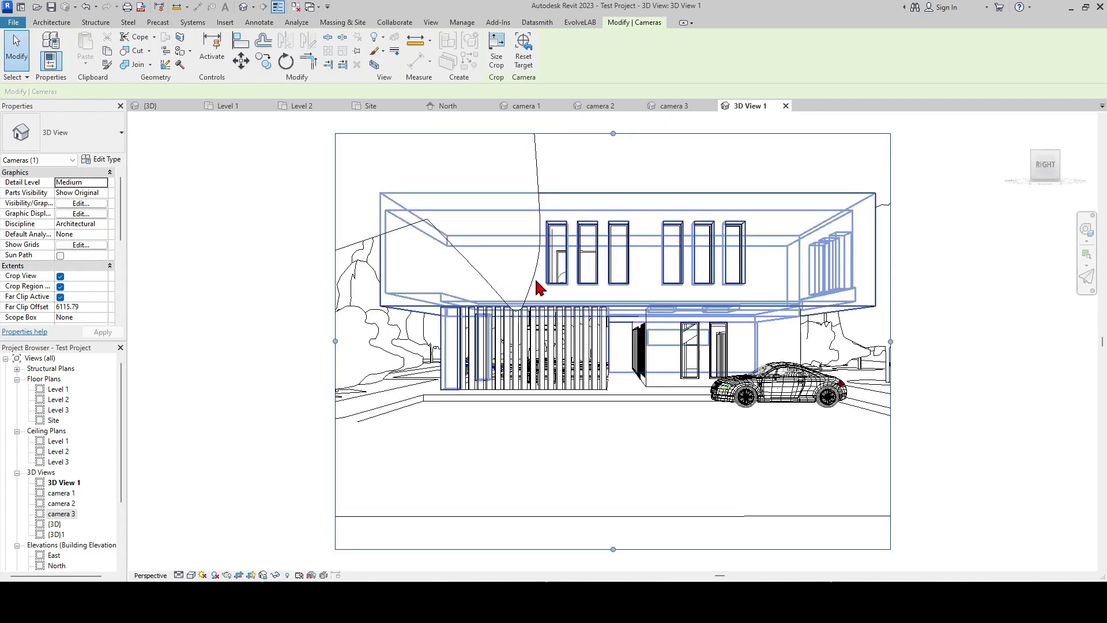
Step: Hide the foreground Lombardy Poplar tree element that blocks the house in the new perspective view
{"action": "middle_click_drag", "start_coordinate": [662, 353], "coordinate": [617, 358]}
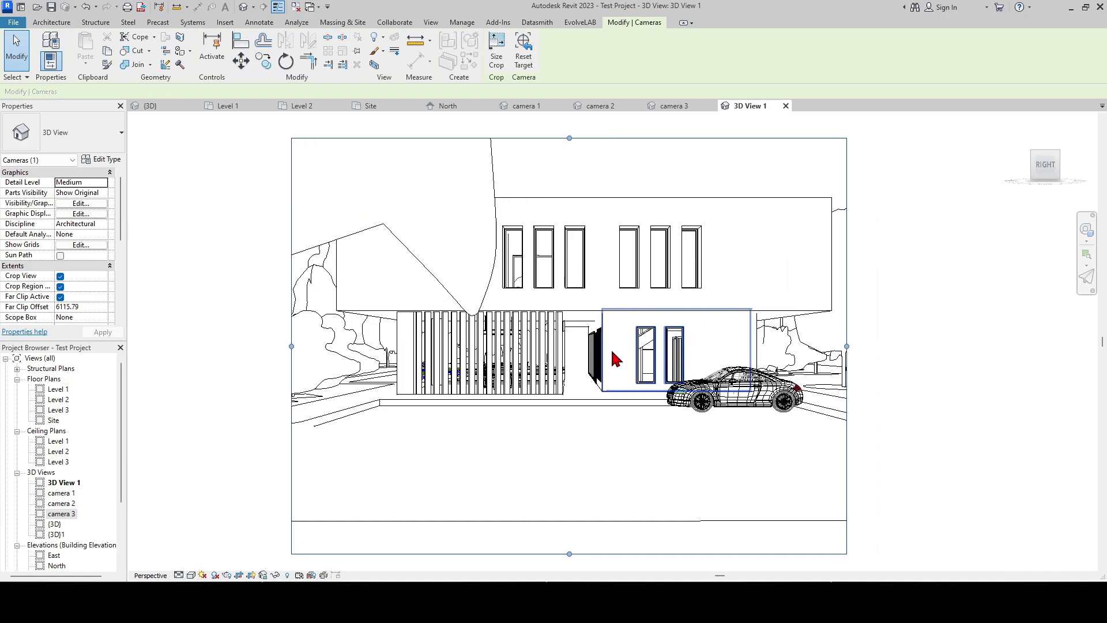
{"action": "left_click", "coordinate": [424, 170]}
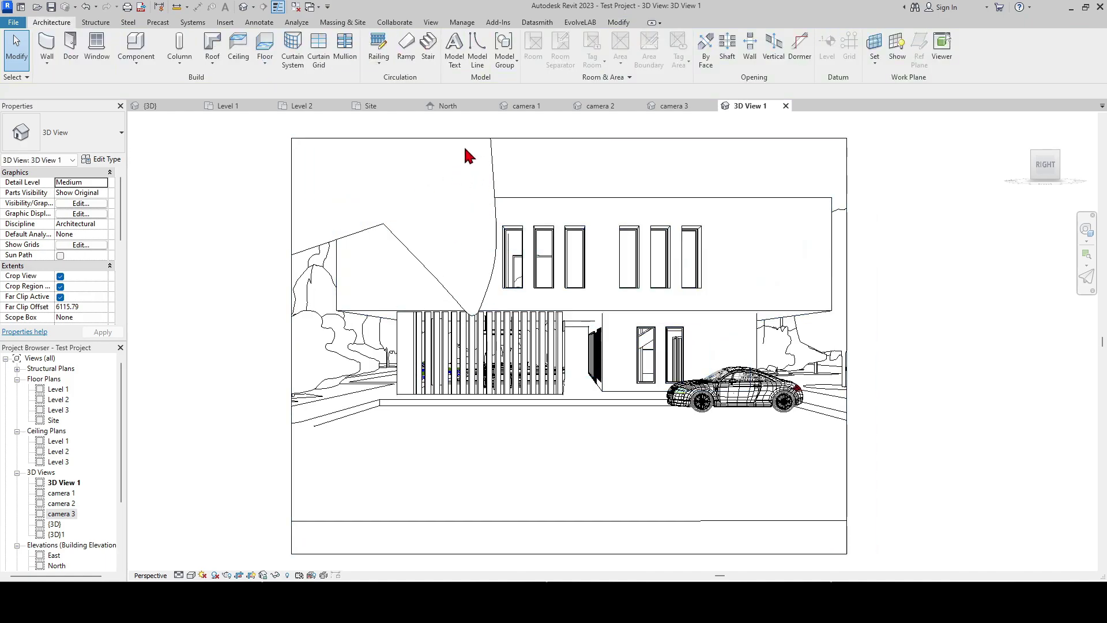
{"action": "left_click", "coordinate": [301, 250]}
{"action": "right_click", "coordinate": [300, 249]}
{"action": "mouse_move", "coordinate": [361, 346]}
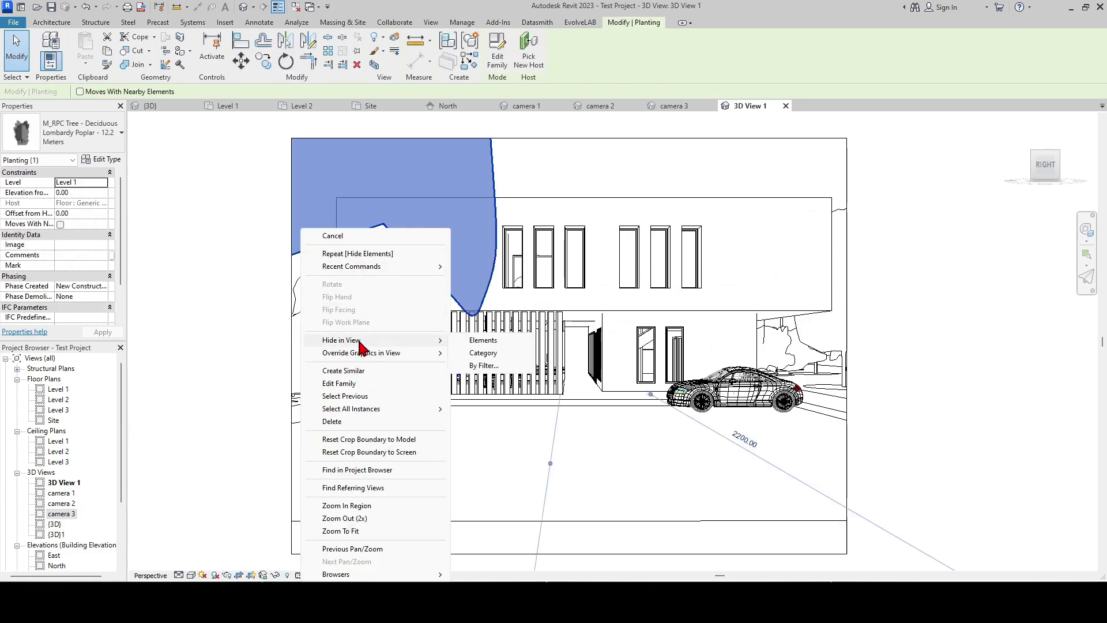
{"action": "left_click", "coordinate": [483, 341]}
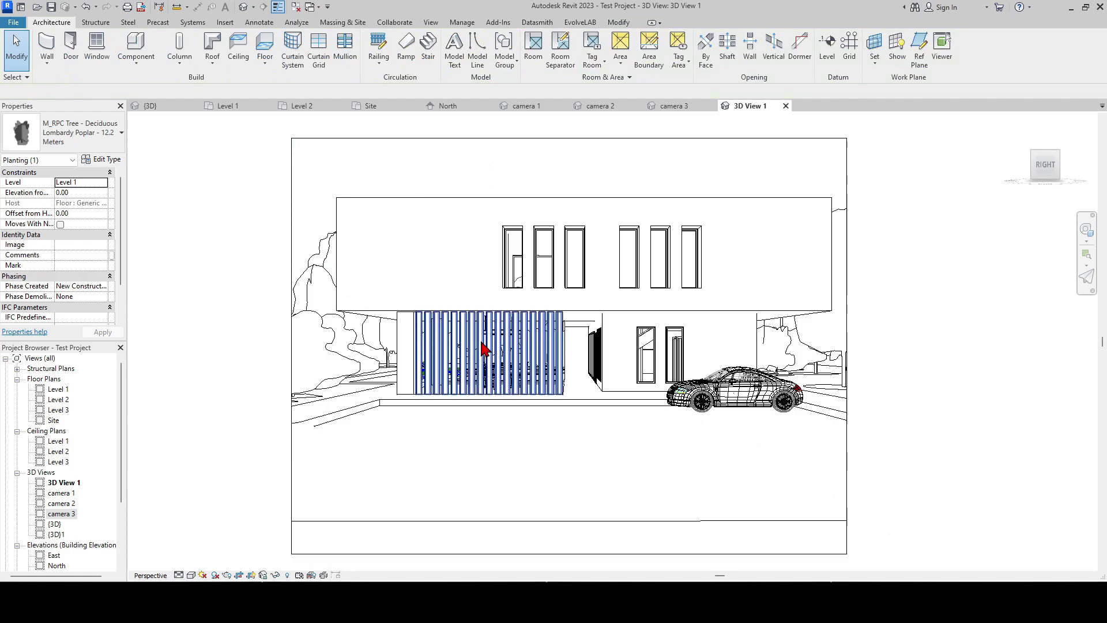
Step: Adjust the new view's crop region by widening both sides around the house and trimming the empty foreground at the bottom
{"action": "left_click", "coordinate": [847, 369]}
{"action": "left_click_drag", "start_coordinate": [846, 346], "coordinate": [962, 346]}
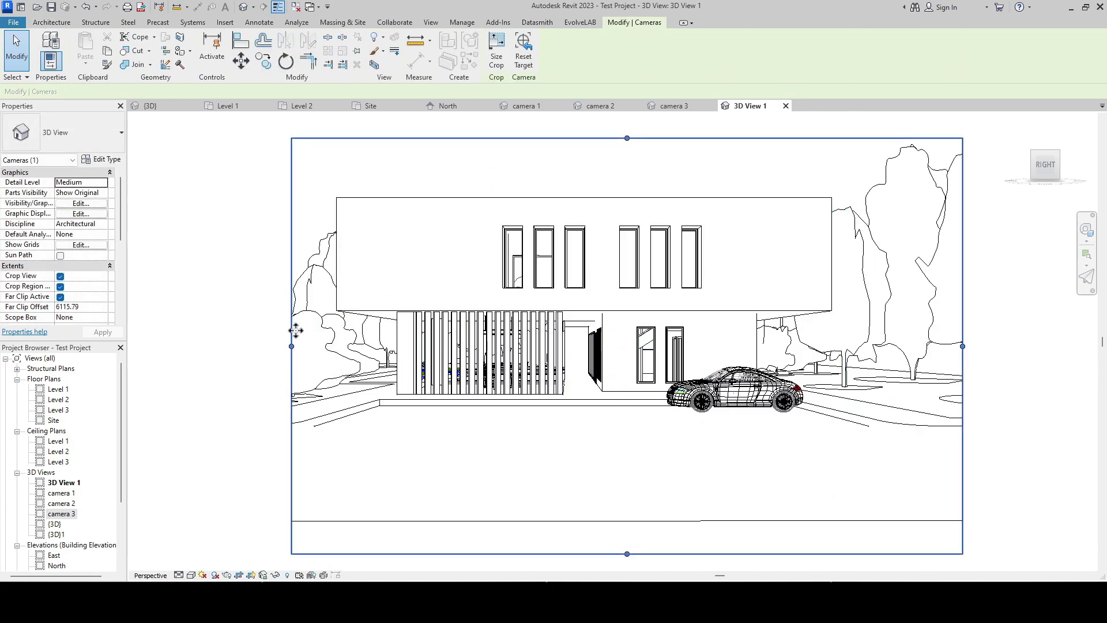
{"action": "left_click_drag", "start_coordinate": [291, 346], "coordinate": [249, 345]}
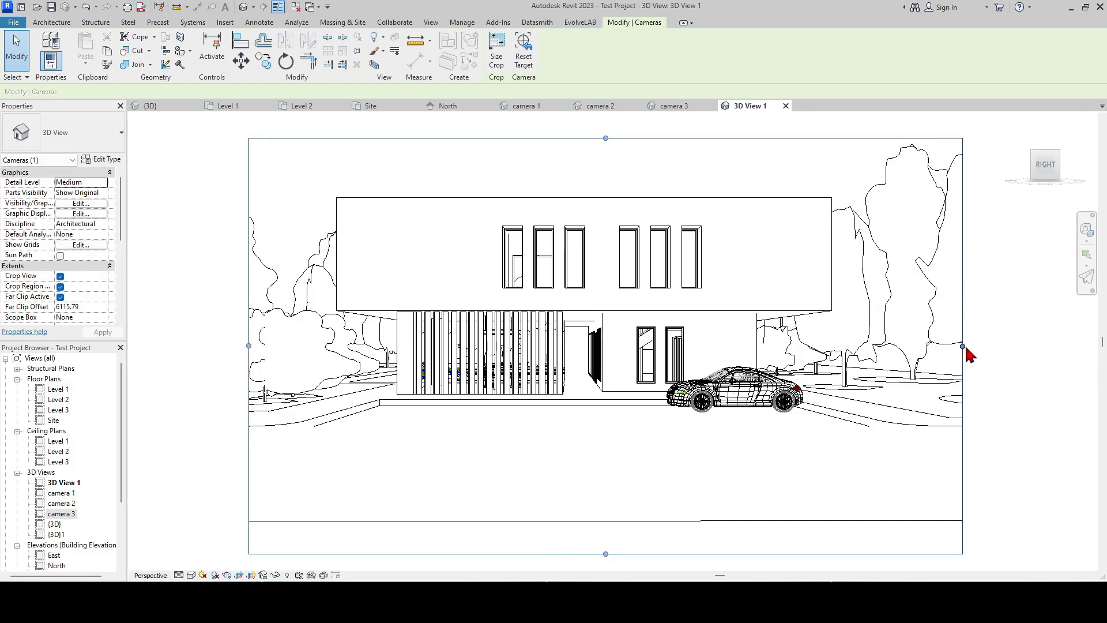
{"action": "left_click_drag", "start_coordinate": [962, 346], "coordinate": [905, 346]}
{"action": "left_click_drag", "start_coordinate": [576, 554], "coordinate": [577, 502]}
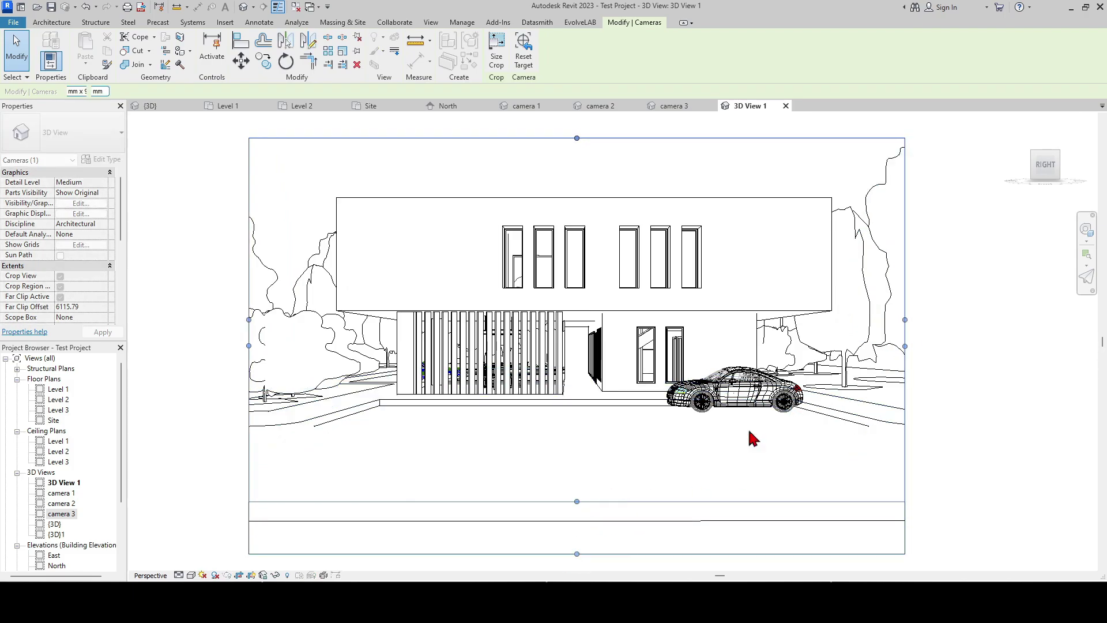
{"action": "left_click_drag", "start_coordinate": [905, 320], "coordinate": [933, 320]}
{"action": "left_click_drag", "start_coordinate": [593, 503], "coordinate": [596, 489]}
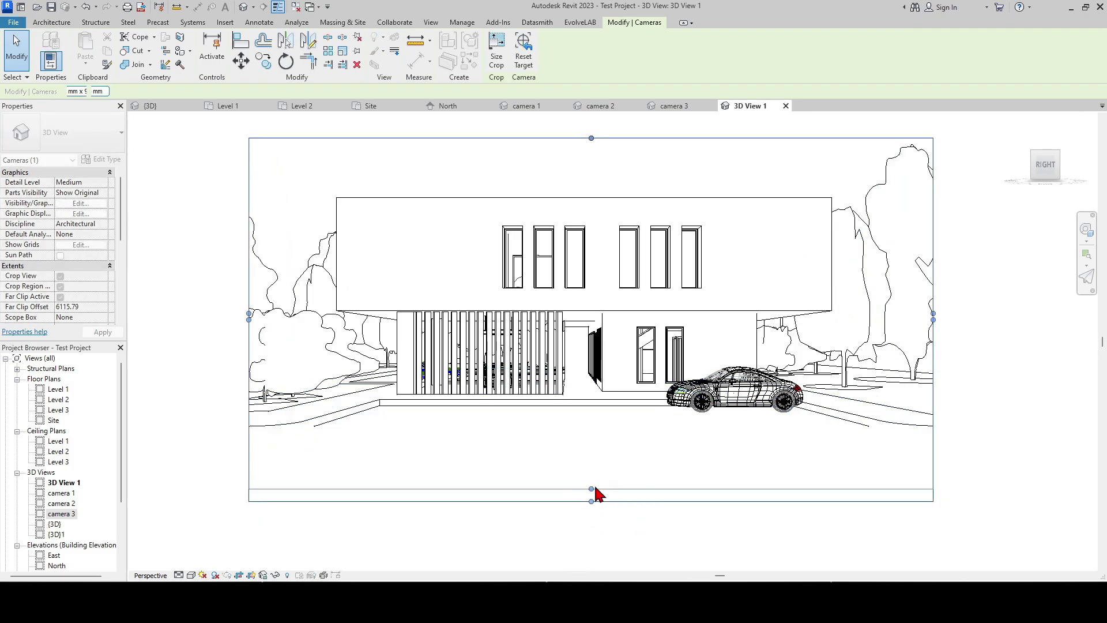
Step: Rename the new perspective view looking at the house's driveway side to "camera 4"
{"action": "left_click", "coordinate": [691, 545]}
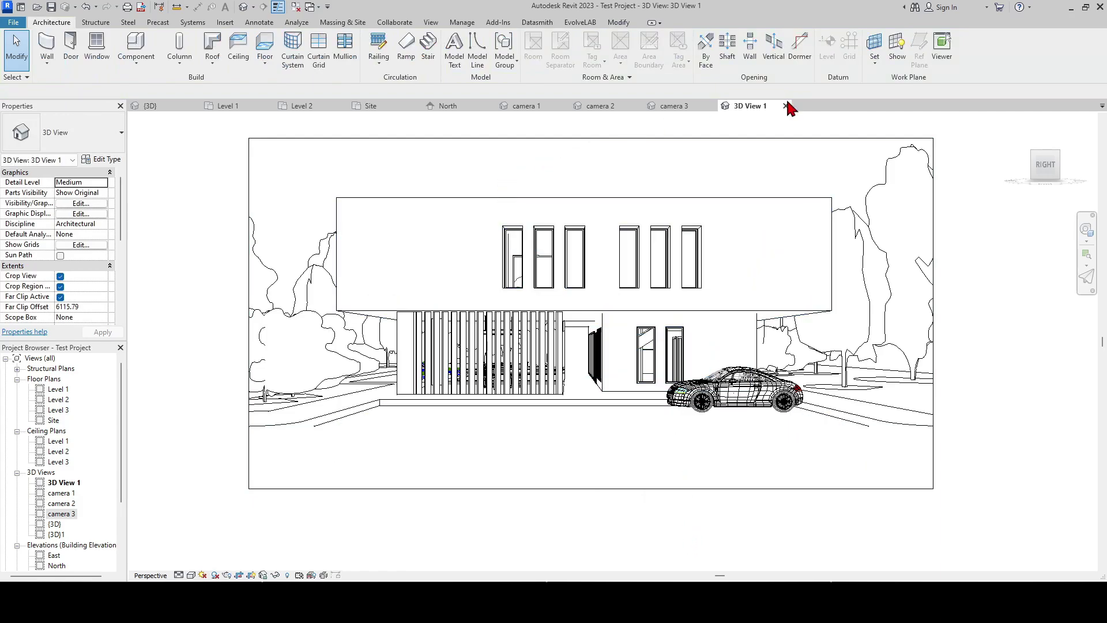
{"action": "left_click", "coordinate": [372, 106]}
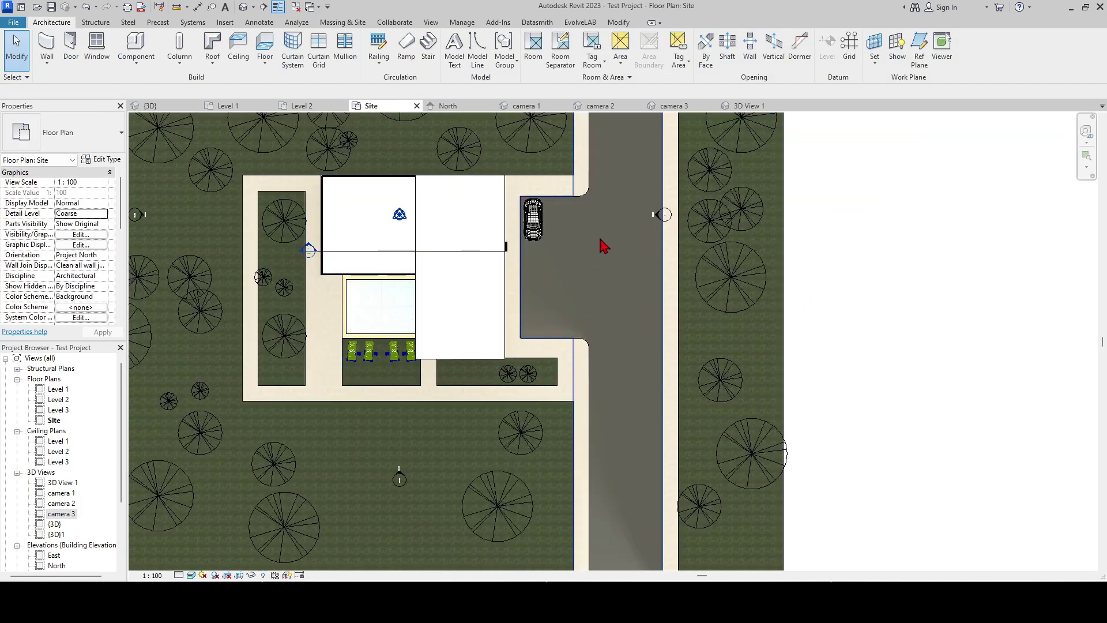
{"action": "scroll", "coordinate": [623, 225], "scroll_direction": "up", "scroll_amount": 1}
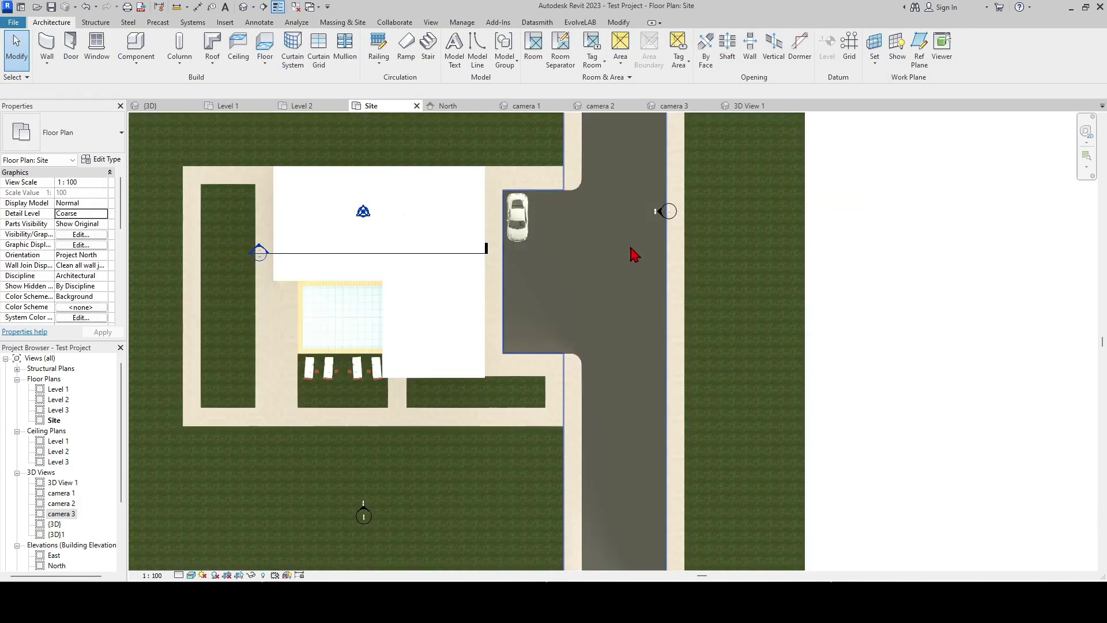
{"action": "right_click", "coordinate": [68, 483]}
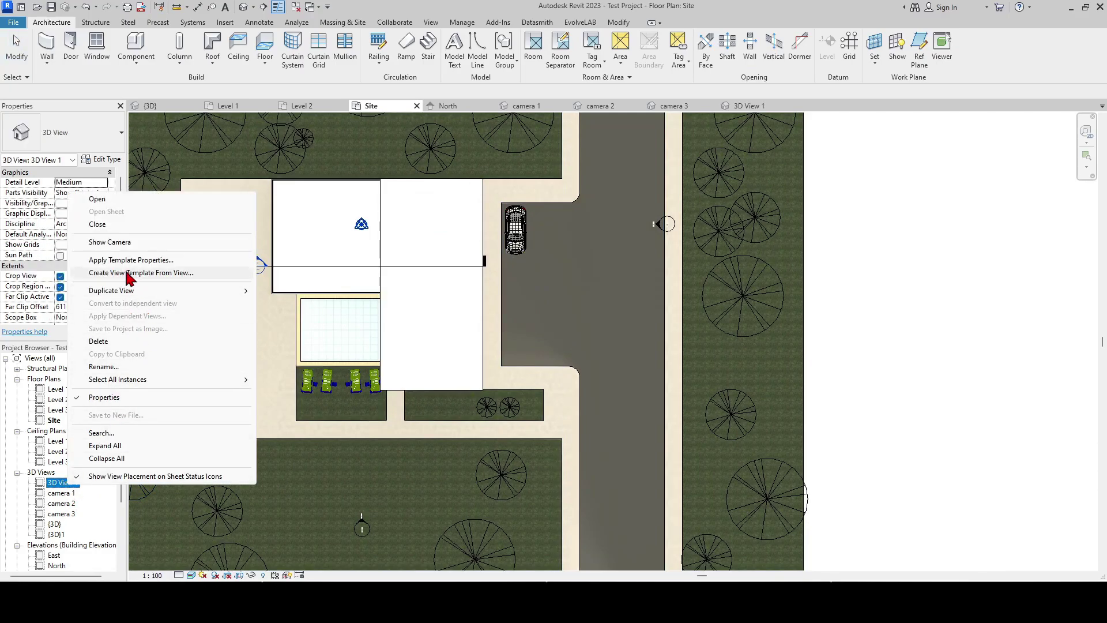
{"action": "left_click", "coordinate": [104, 366]}
{"action": "type", "text": "cam"}
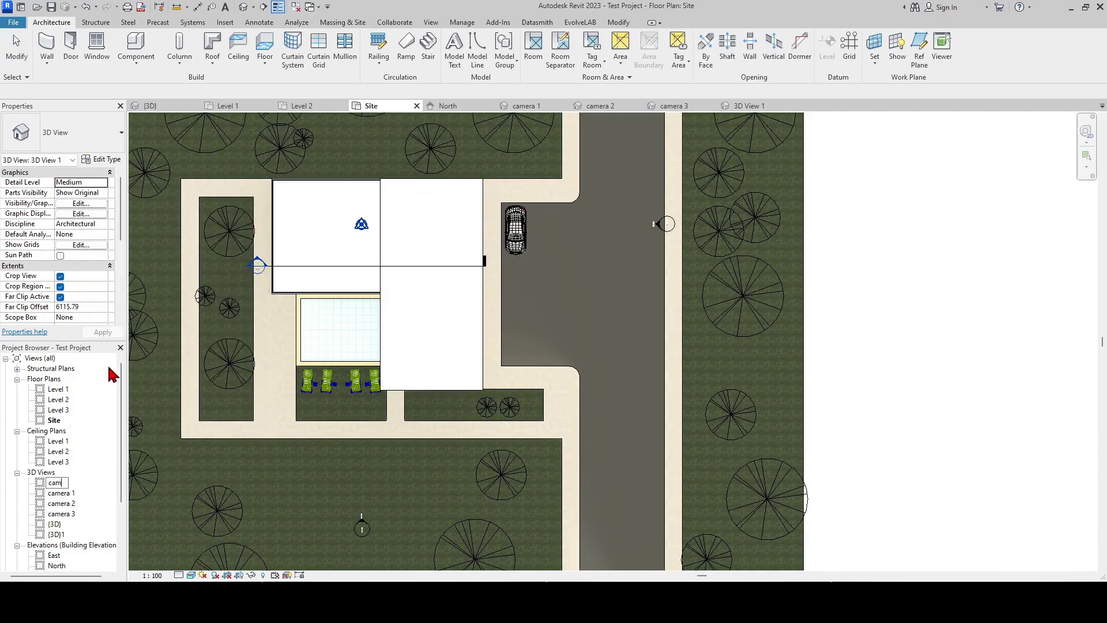
{"action": "type", "text": "era 4"}
{"action": "key", "text": "Return"}
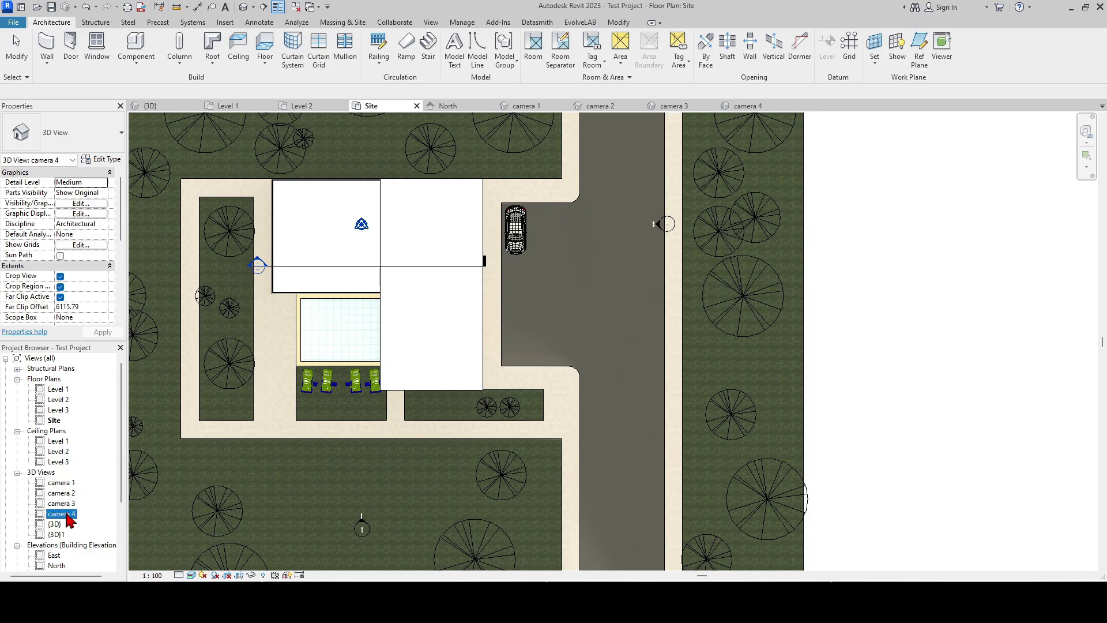
Step: Show camera 4 in the Site plan and nudge its viewpoint slightly north
{"action": "right_click", "coordinate": [67, 513]}
{"action": "left_click", "coordinate": [123, 271]}
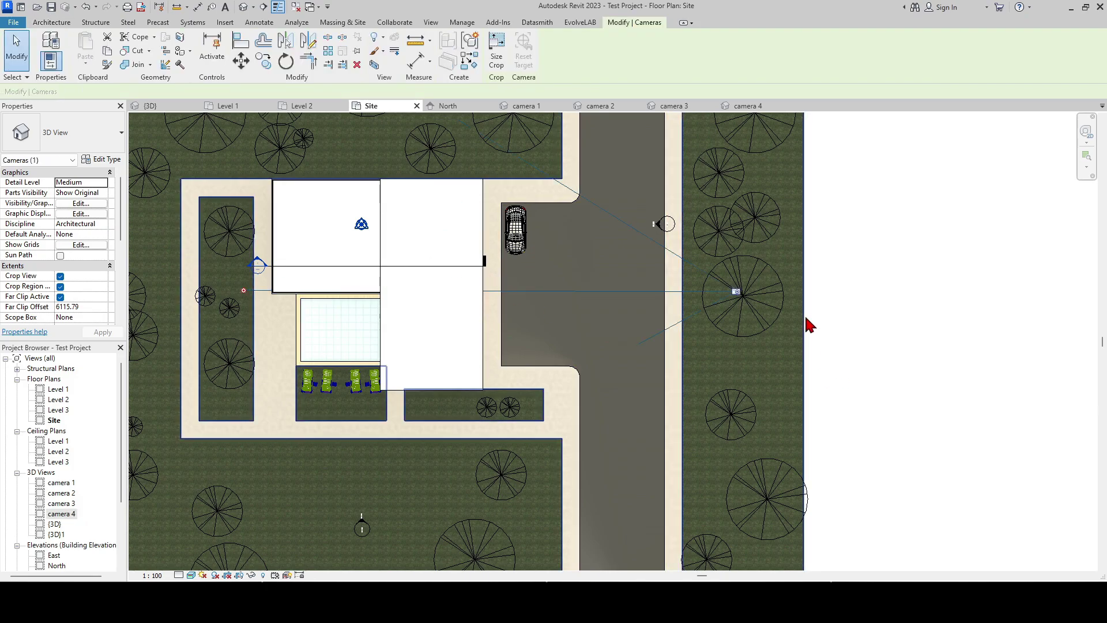
{"action": "left_click_drag", "start_coordinate": [738, 289], "coordinate": [737, 287]}
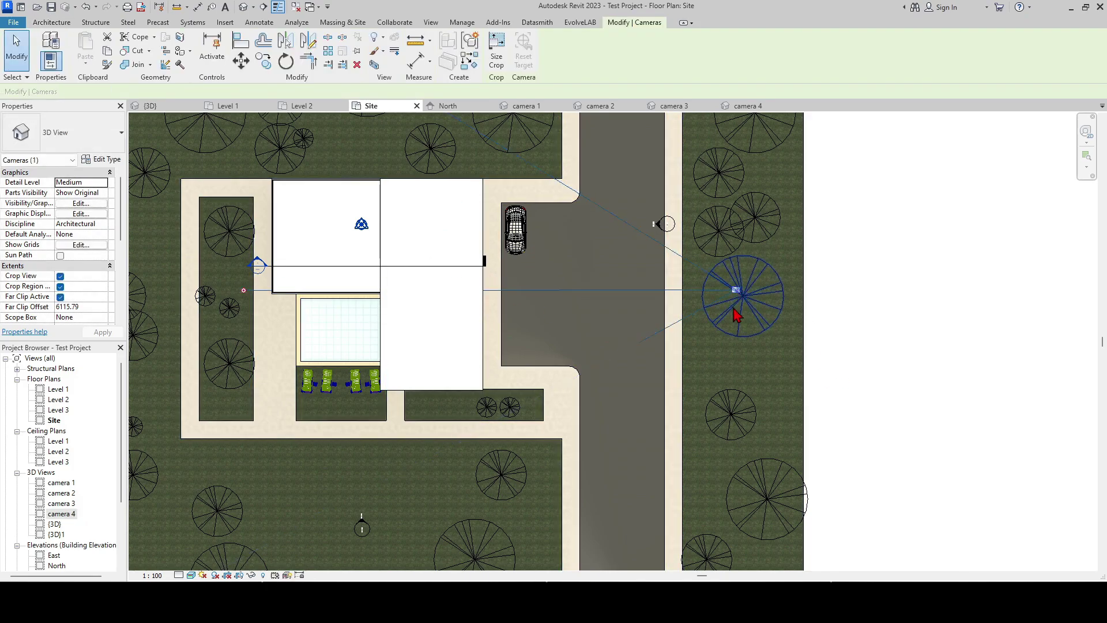
Step: Set camera 4's graphic display to Realistic style with a Gradient background
{"action": "left_click", "coordinate": [727, 109]}
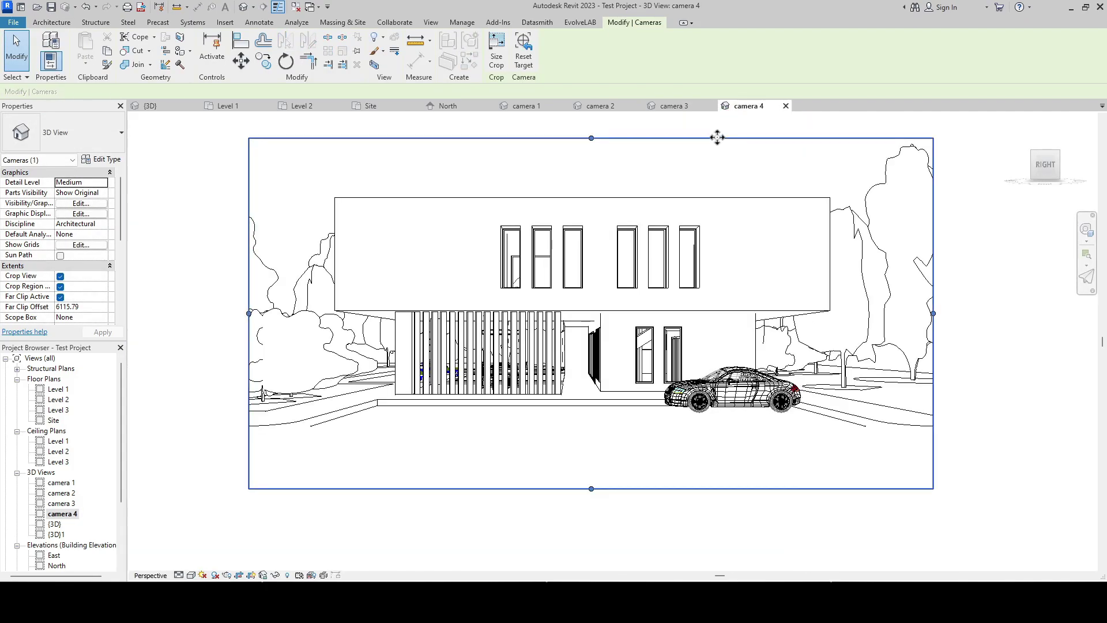
{"action": "left_click", "coordinate": [191, 575]}
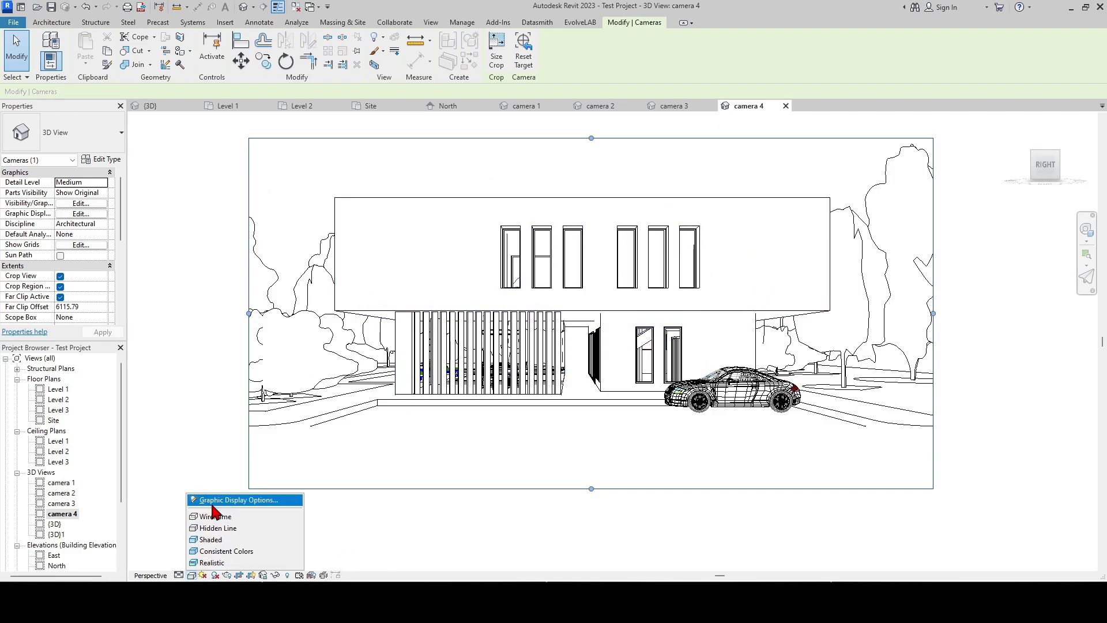
{"action": "left_click", "coordinate": [215, 502]}
{"action": "left_click", "coordinate": [231, 173]}
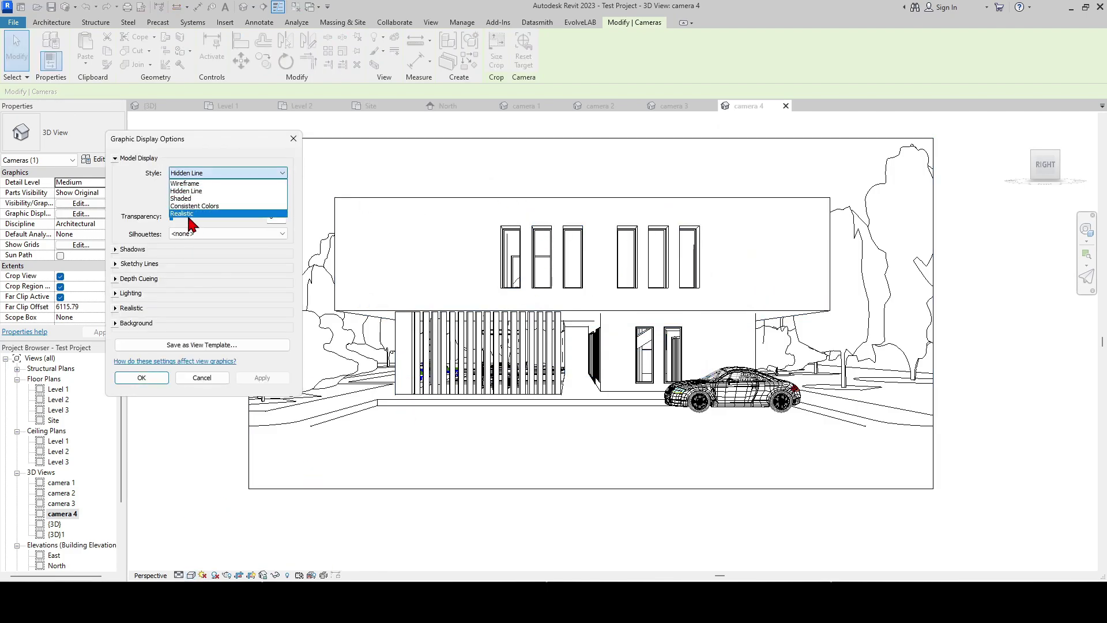
{"action": "left_click", "coordinate": [193, 216]}
{"action": "left_click", "coordinate": [136, 322]}
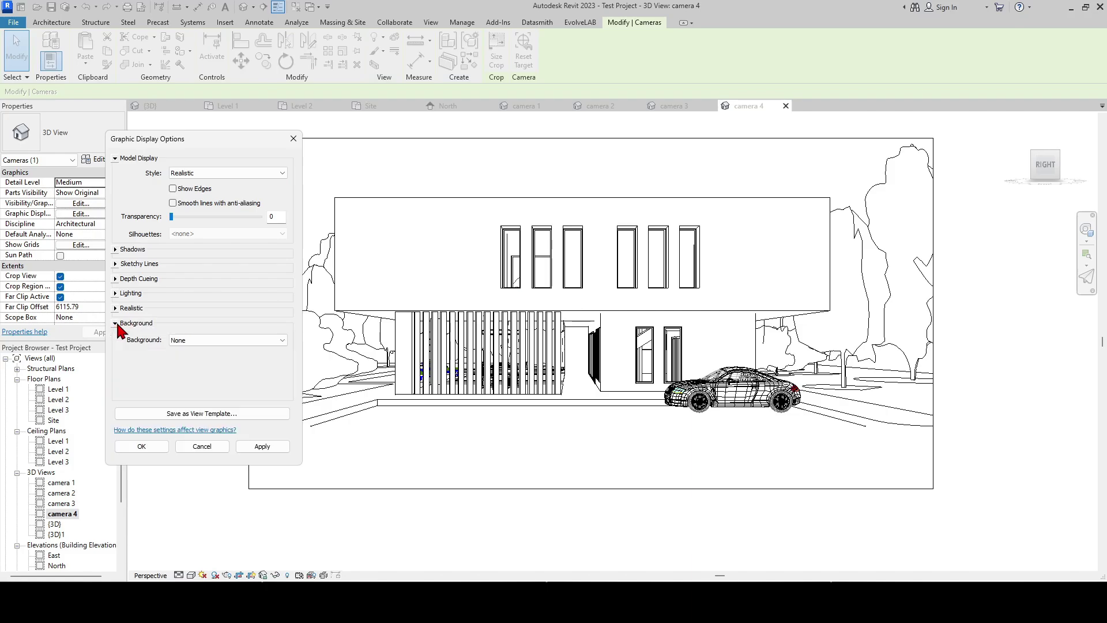
{"action": "left_click", "coordinate": [190, 341]}
{"action": "left_click", "coordinate": [184, 366]}
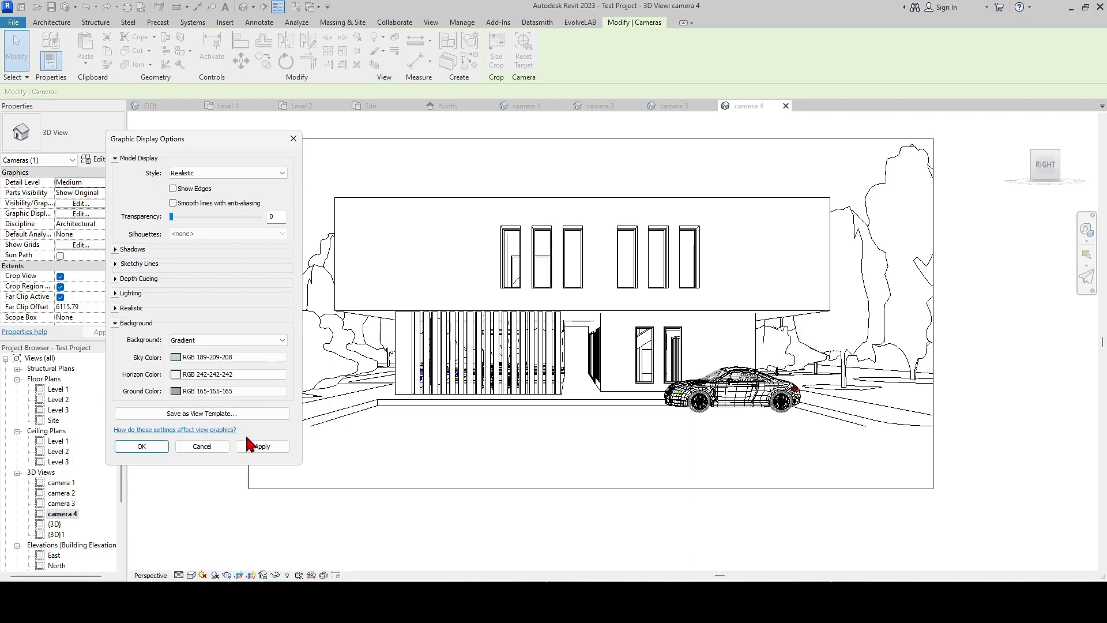
{"action": "left_click", "coordinate": [157, 445]}
{"action": "left_click", "coordinate": [158, 442]}
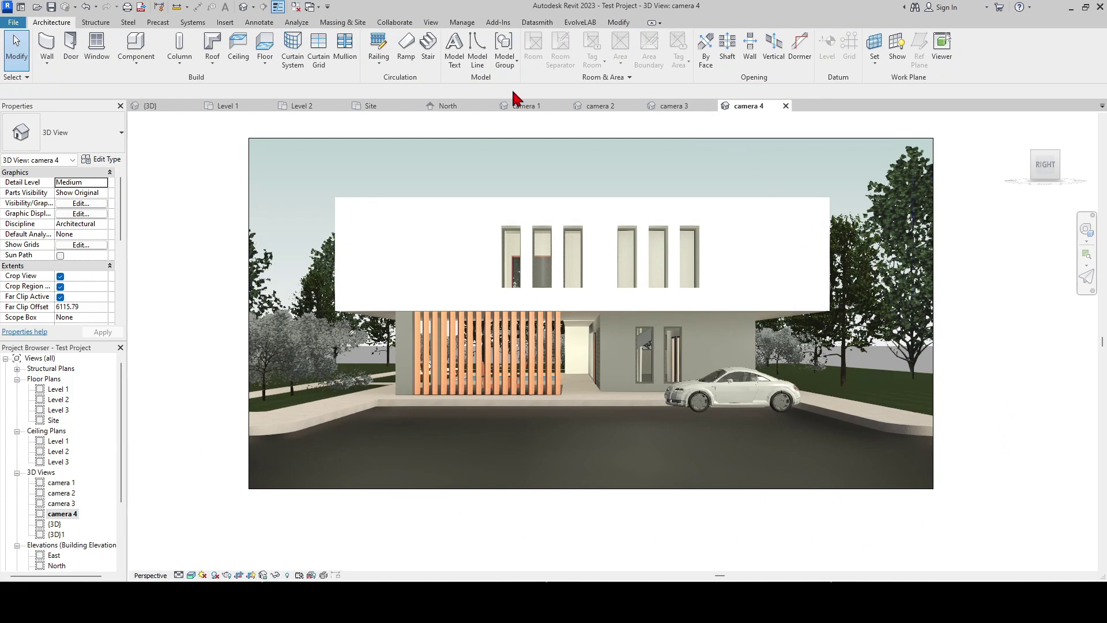
Step: Review the finished camera 1, camera 2, camera 3 and camera 4 perspective views one after another
{"action": "left_click", "coordinate": [524, 106]}
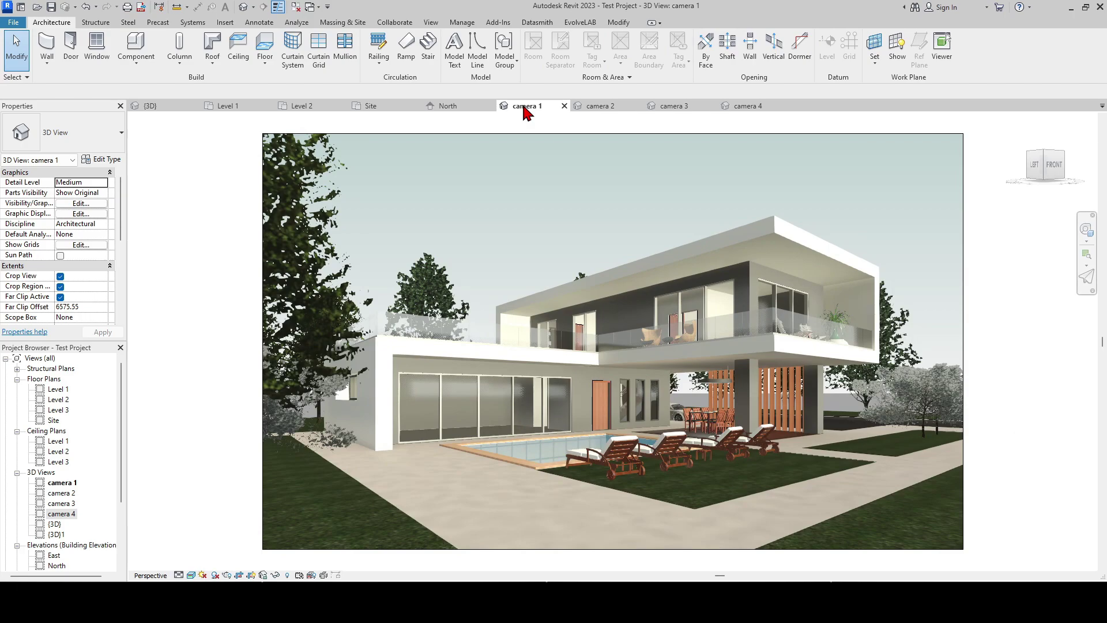
{"action": "left_click", "coordinate": [625, 108]}
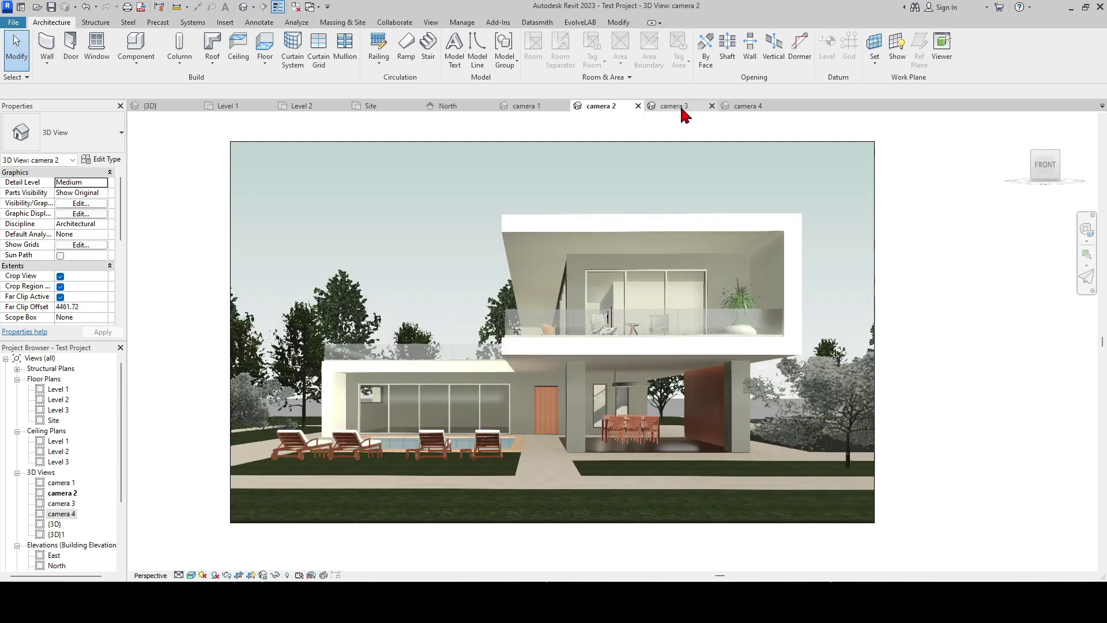
{"action": "left_click", "coordinate": [684, 115]}
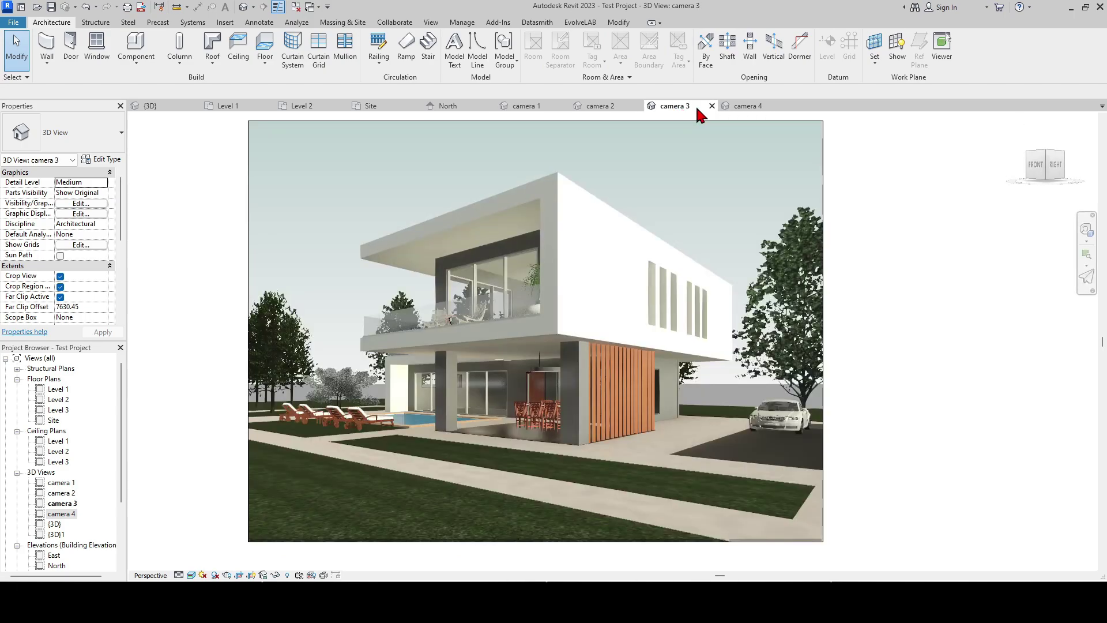
{"action": "left_click", "coordinate": [762, 113]}
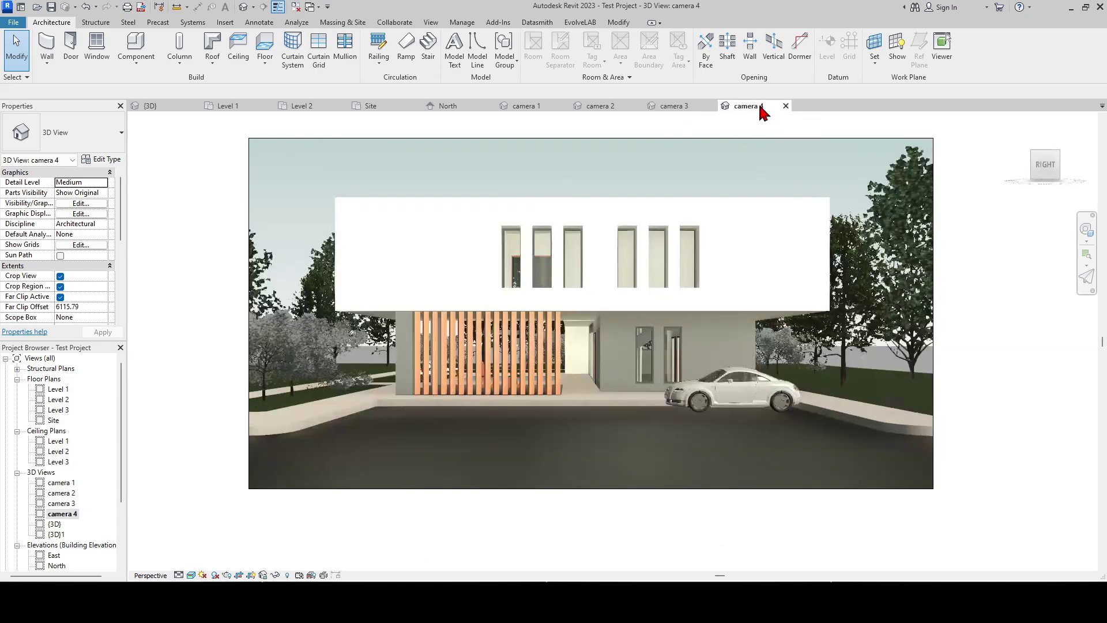
{"action": "left_click", "coordinate": [530, 111]}
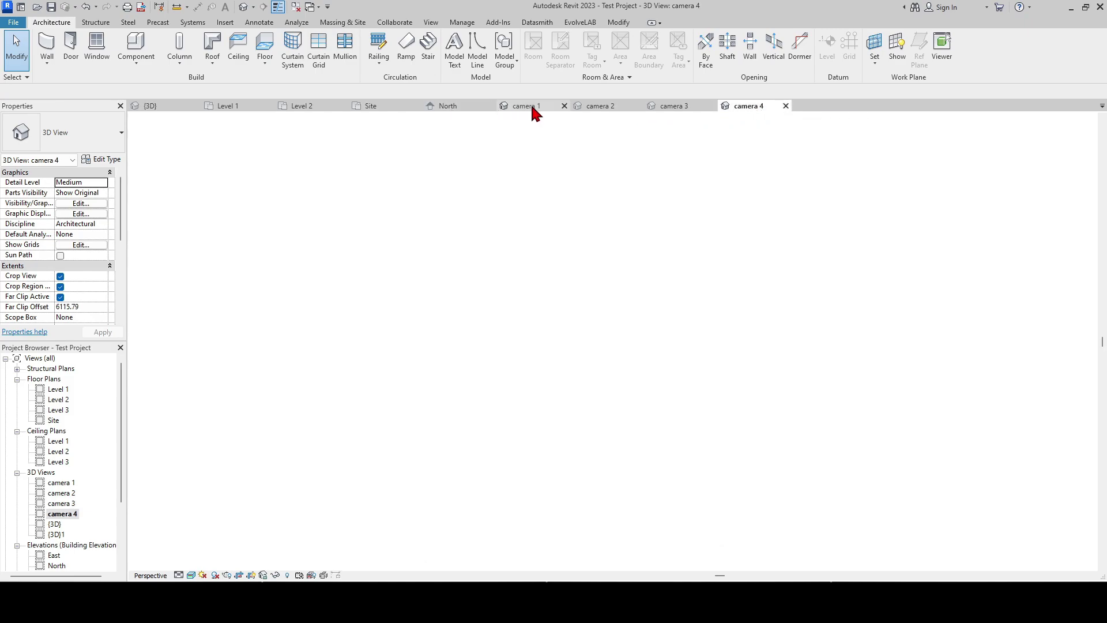